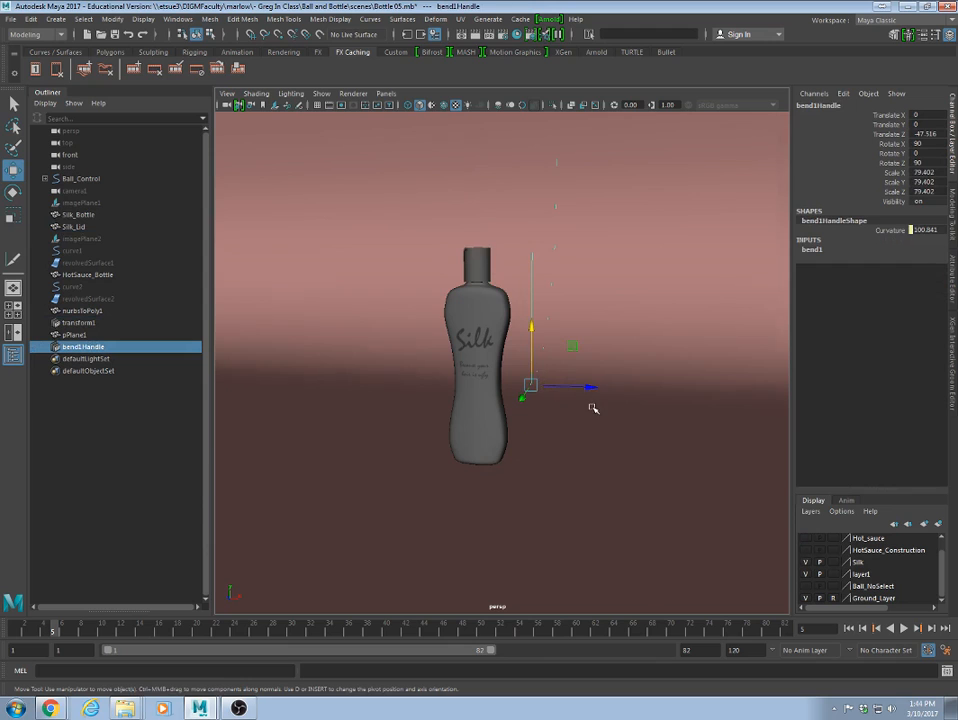
Try moving the bend handle independently of the curved backdrop plane and undo the move.
scroll(593, 409, "down", 10)
left_click_drag(586, 430, 479, 449, "alt")
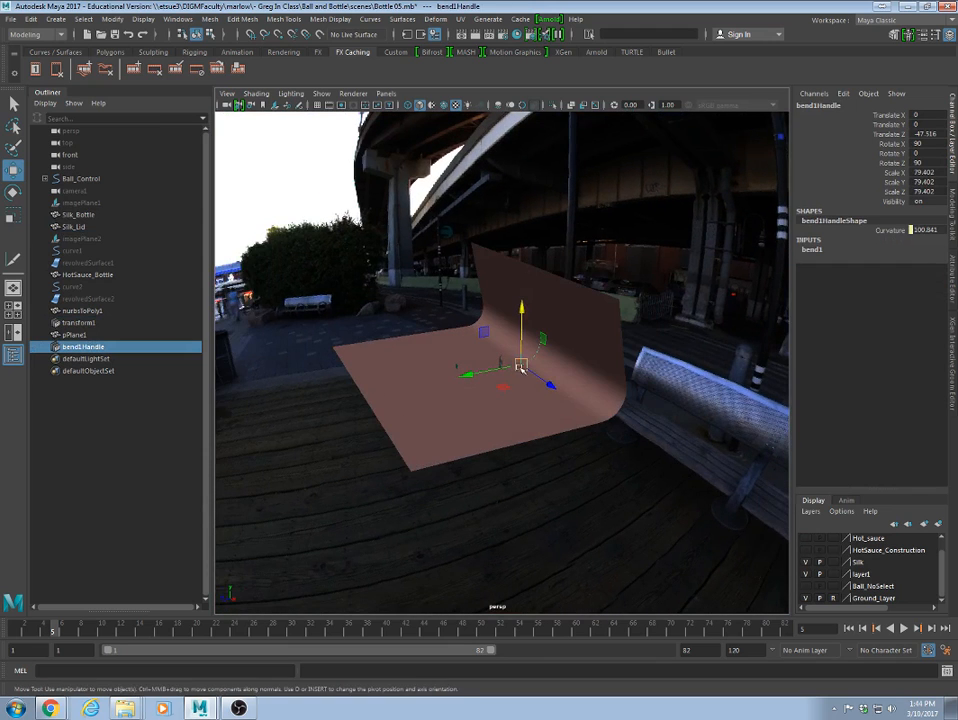
left_click_drag(521, 368, 535, 388)
key("ctrl+z")
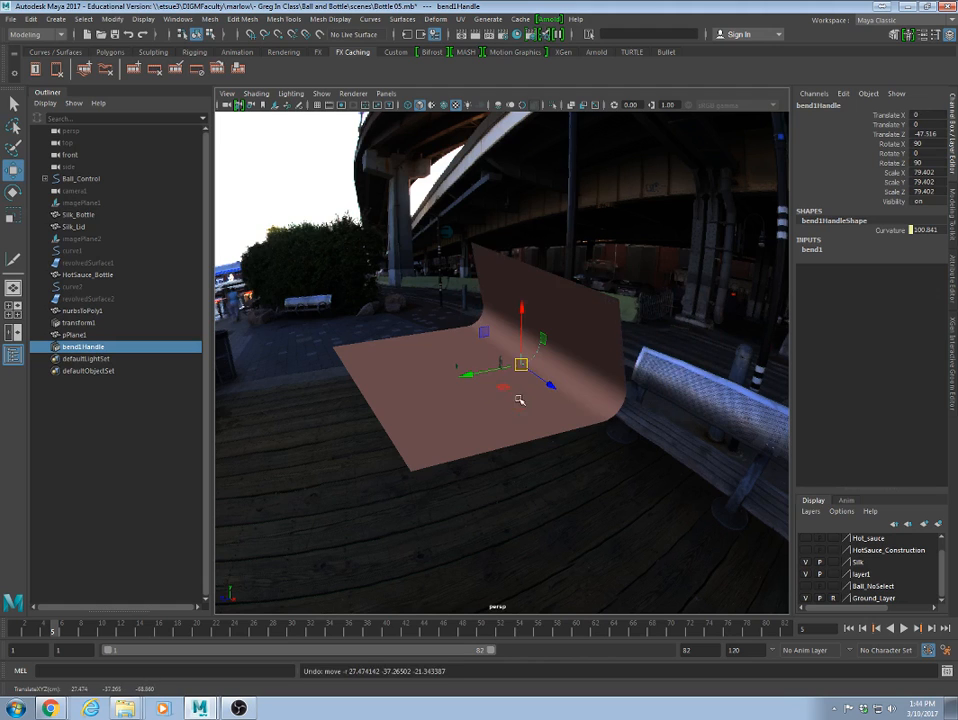
Examine the Silk bottle against the curved backdrop from several distances and angles.
scroll(472, 406, "up", 10)
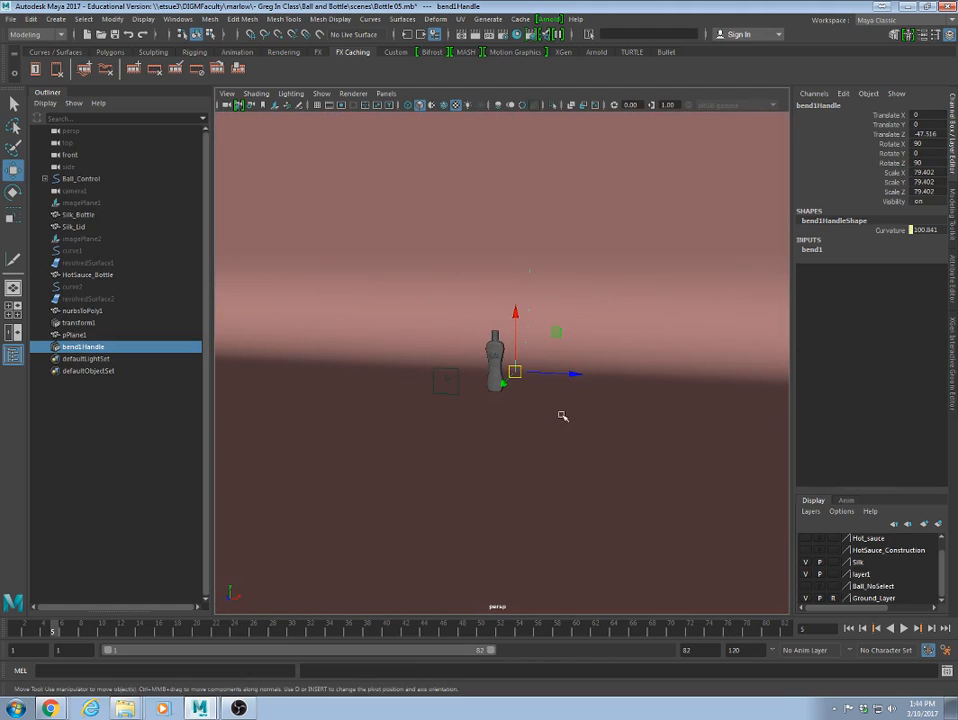
scroll(520, 417, "up", 5)
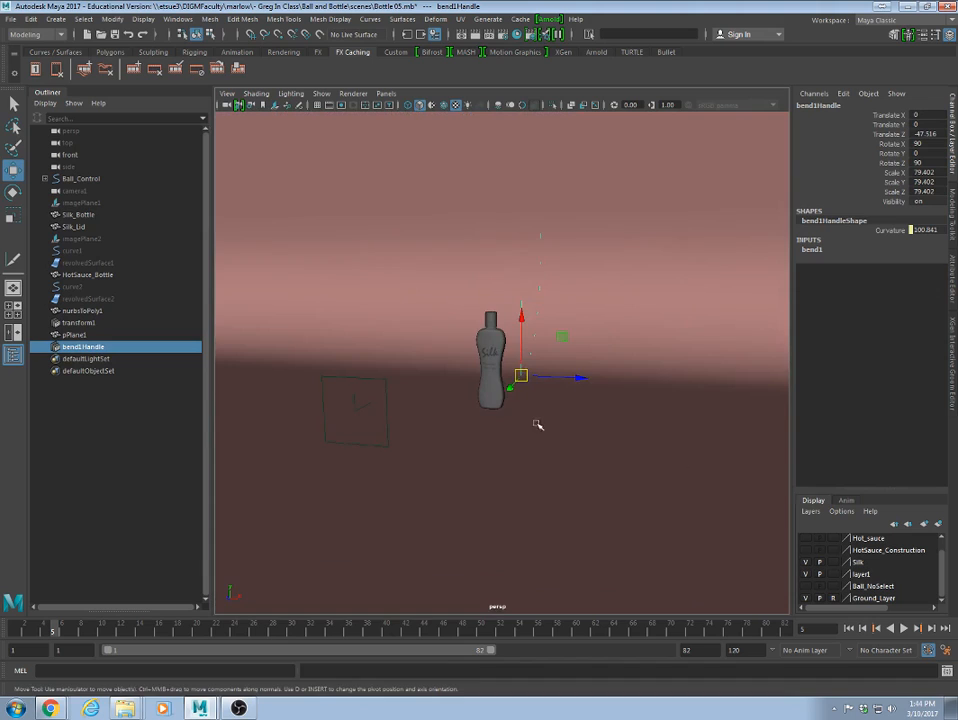
left_click_drag(539, 423, 520, 408, "alt")
right_click_drag(520, 408, 691, 455, "alt")
left_click_drag(691, 455, 616, 464, "alt")
right_click_drag(616, 464, 199, 466, "alt")
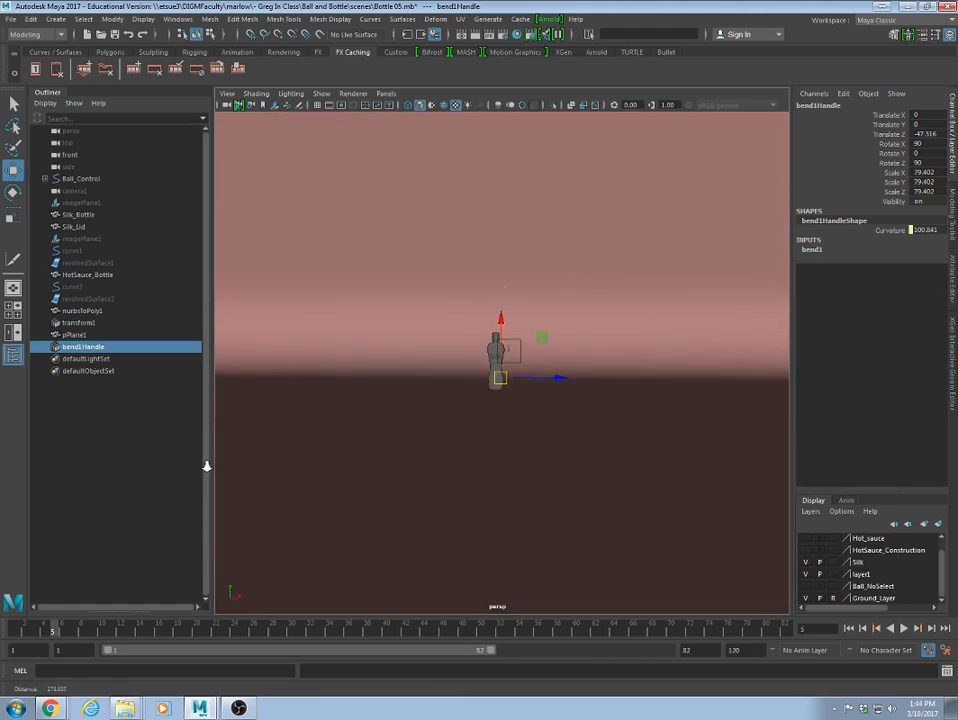
left_click_drag(478, 508, 512, 512, "alt")
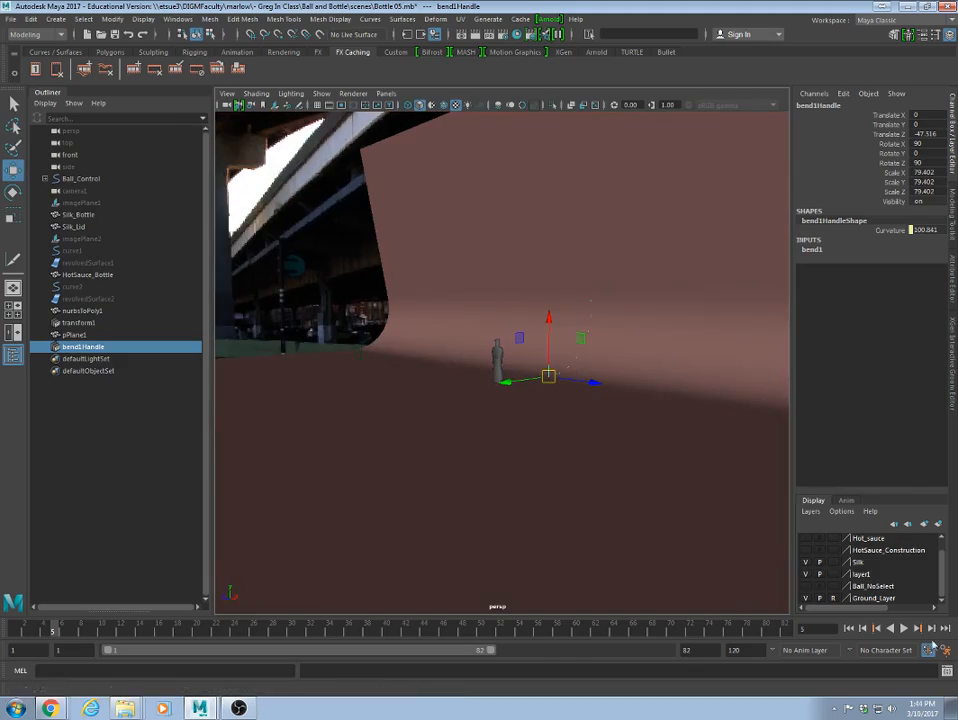
Make the Ground_Layer selectable and try moving the curved backdrop plane, undoing the move.
left_click(834, 598)
left_click(585, 447)
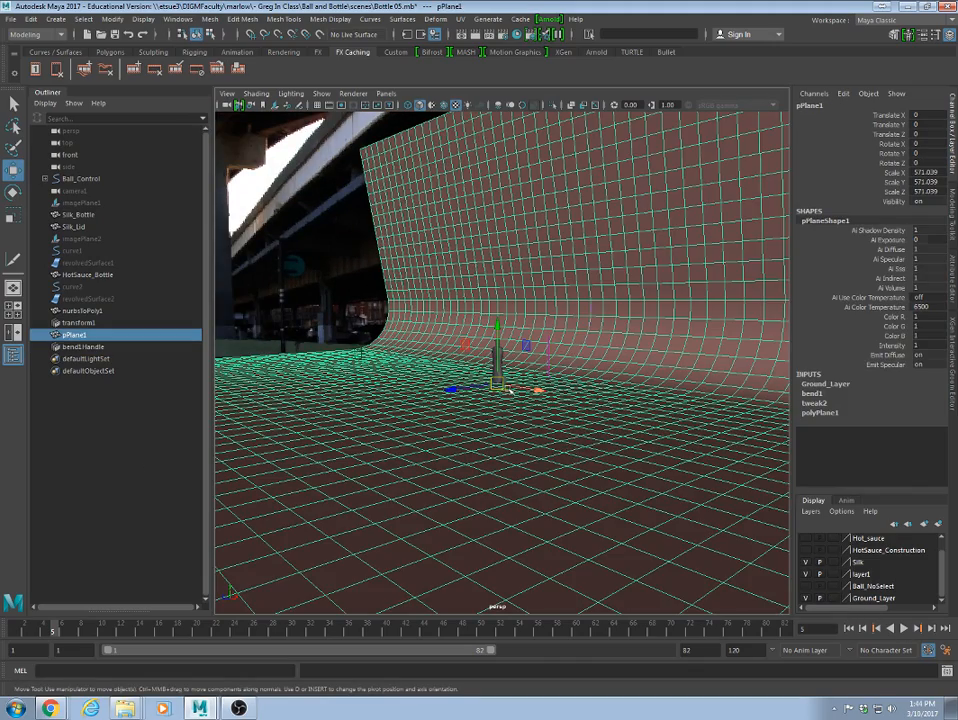
left_click_drag(500, 388, 663, 234)
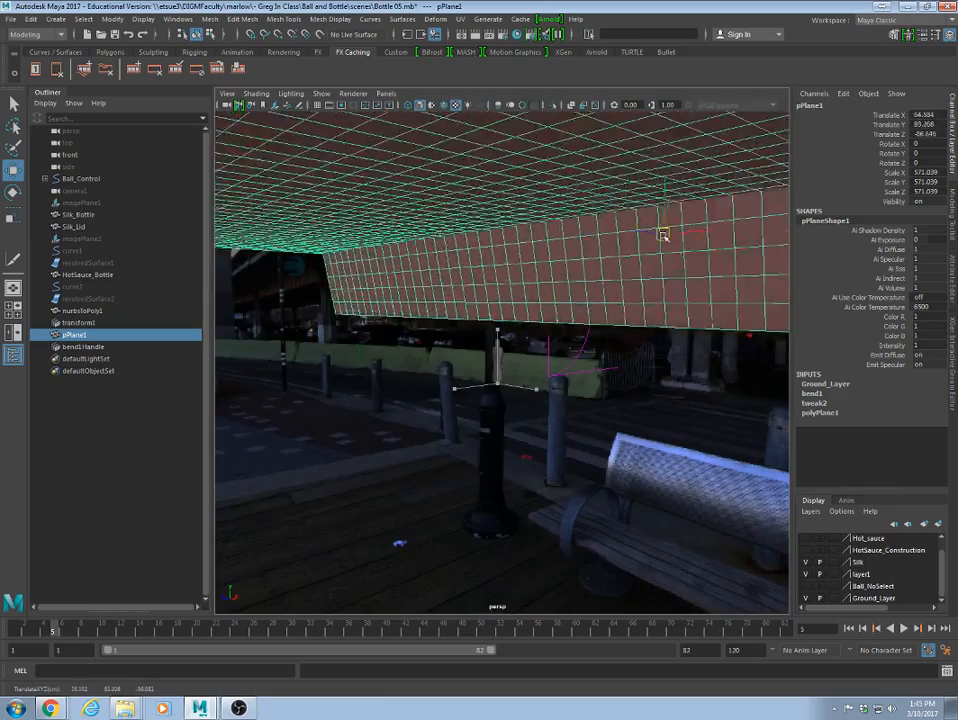
key("ctrl+z")
key("ctrl+z")
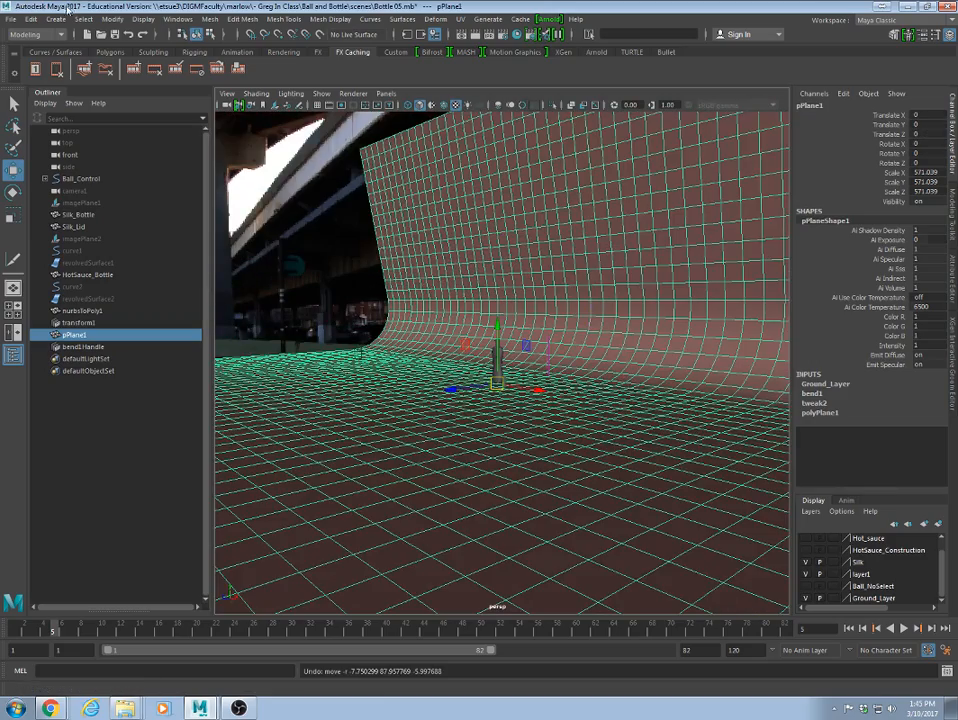
Delete the backdrop plane's construction history and test it with a trial move of the plane, undoing that move.
left_click(31, 19)
mouse_move(59, 178)
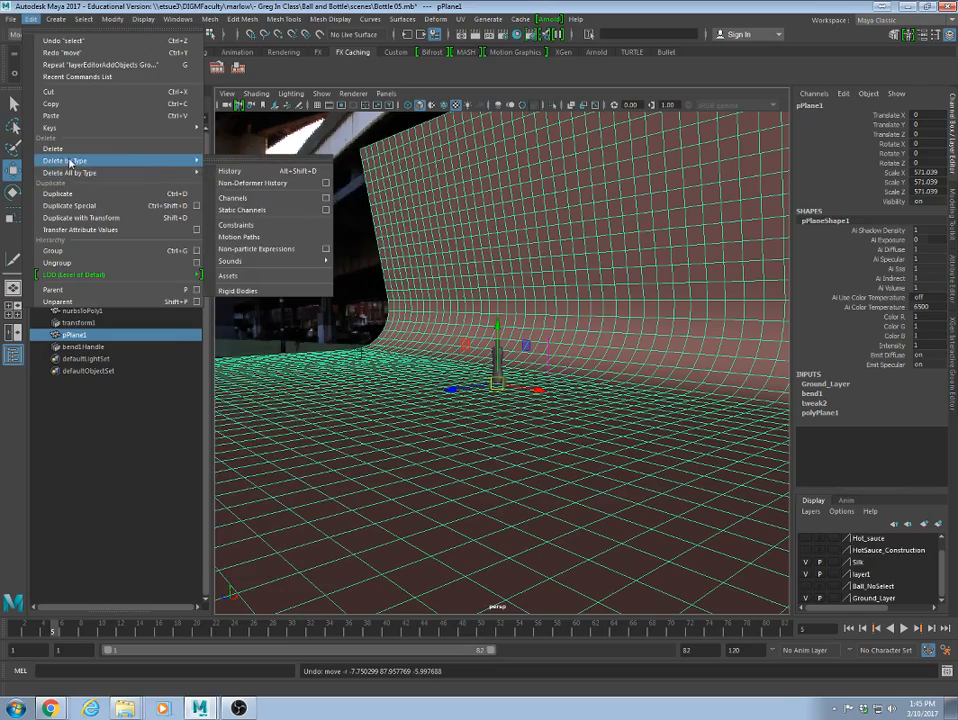
left_click(238, 171)
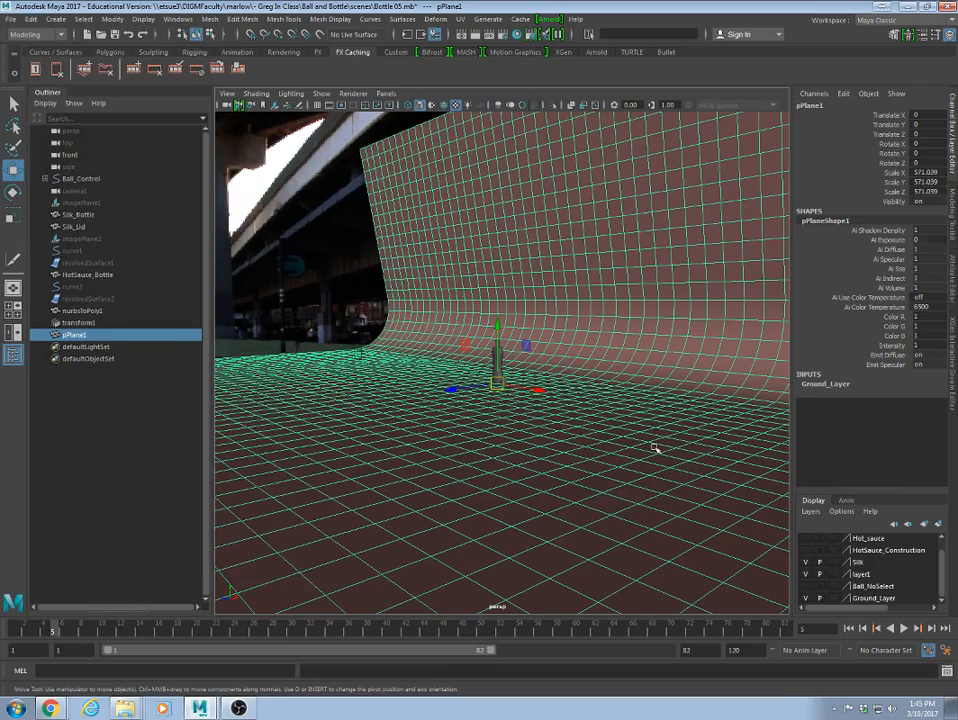
left_click_drag(505, 383, 684, 414)
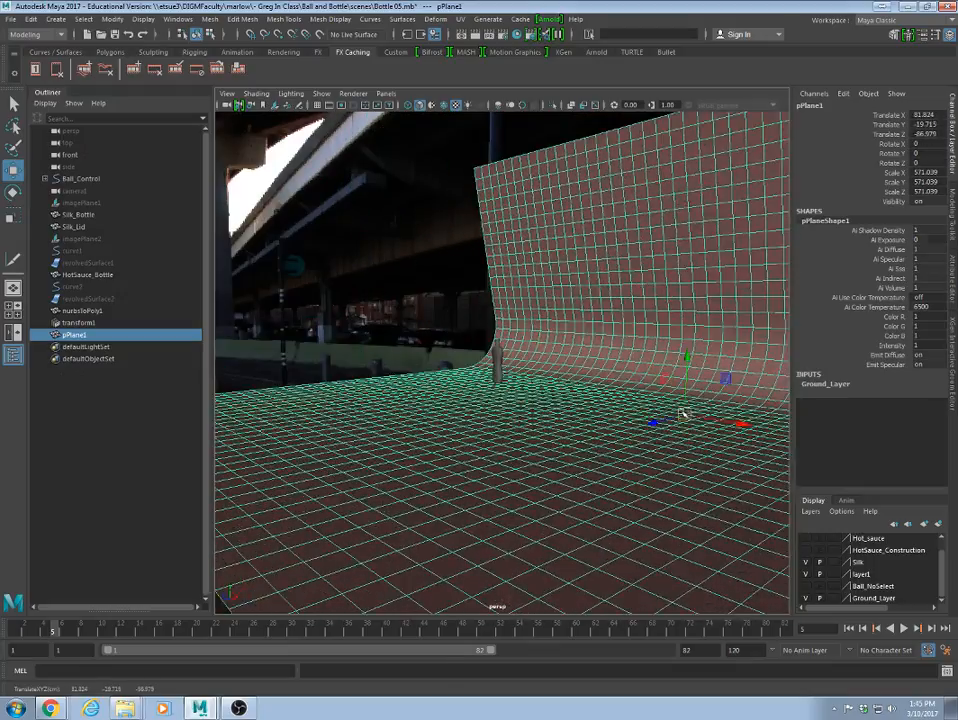
key("ctrl+z")
Set the Ground_Layer back to reference mode and check that the backdrop plane cannot be selected.
left_click_drag(476, 411, 516, 401, "alt")
right_click_drag(516, 401, 953, 486, "alt")
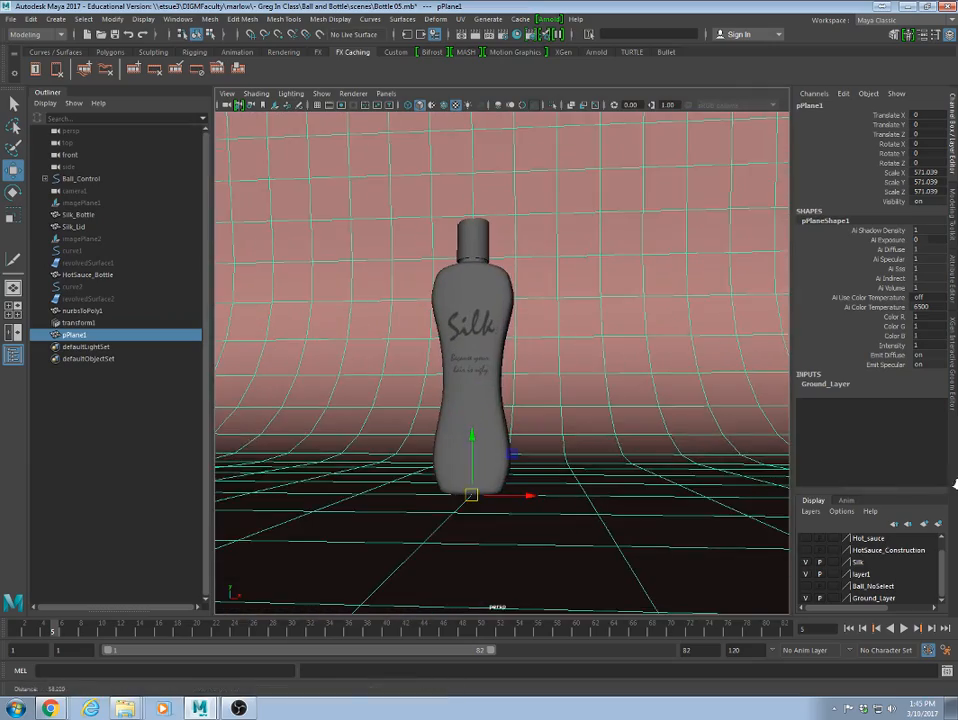
left_click_drag(604, 476, 674, 490, "alt")
right_click_drag(674, 490, 466, 464, "alt")
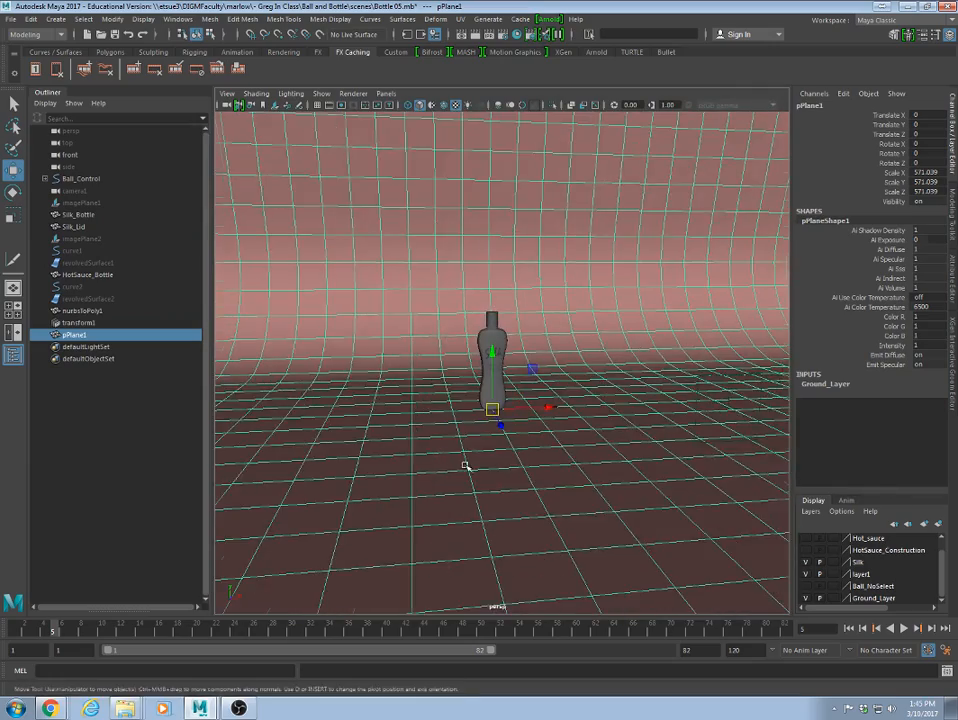
mouse_move(466, 464)
left_mouse_down("alt")
mouse_move(451, 468)
mouse_move(478, 460)
left_mouse_up("alt")
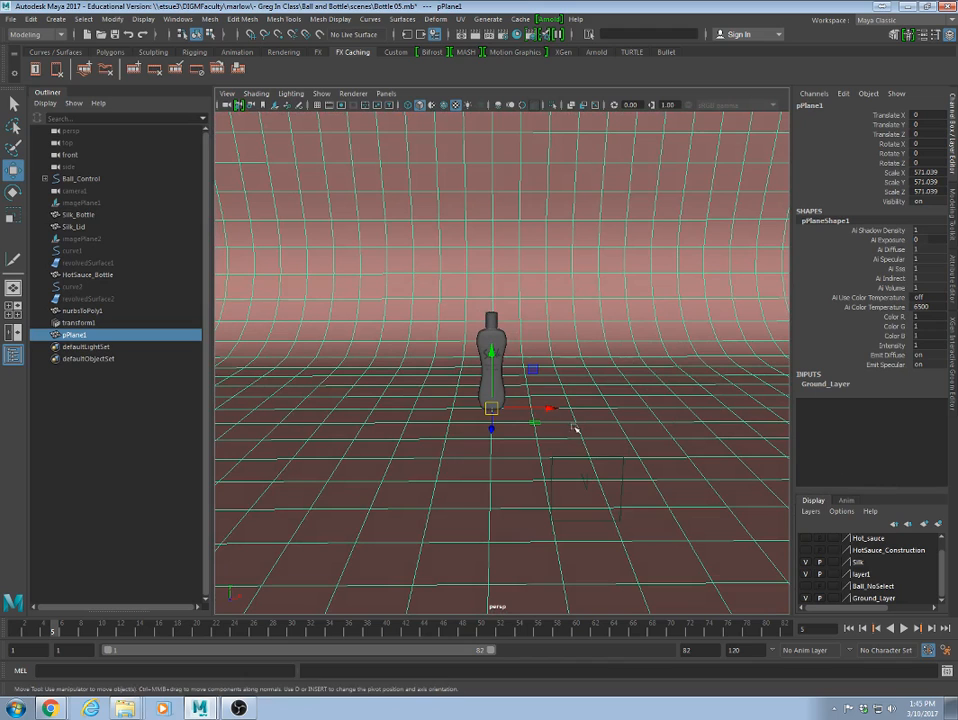
left_click(834, 598)
left_click(575, 461)
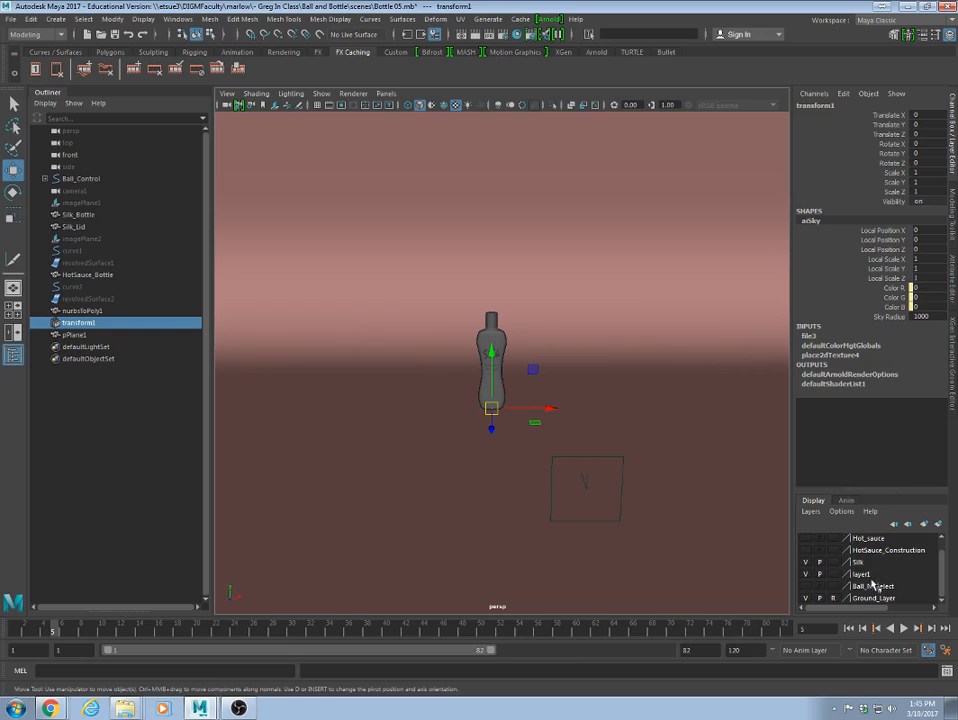
Make the Ball_NoSelect and BallControls layers visible and preview the ball's animation, returning to frame 1.
left_click(806, 587)
left_click(16, 630)
key("alt+v")
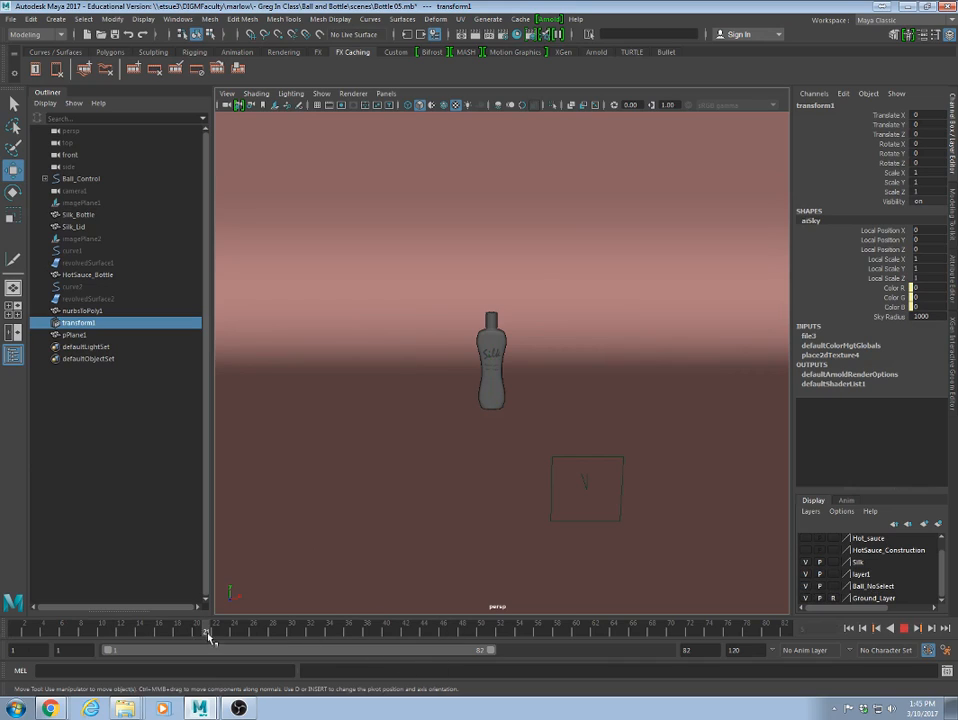
key("alt+v")
scroll(905, 577, "up", 2)
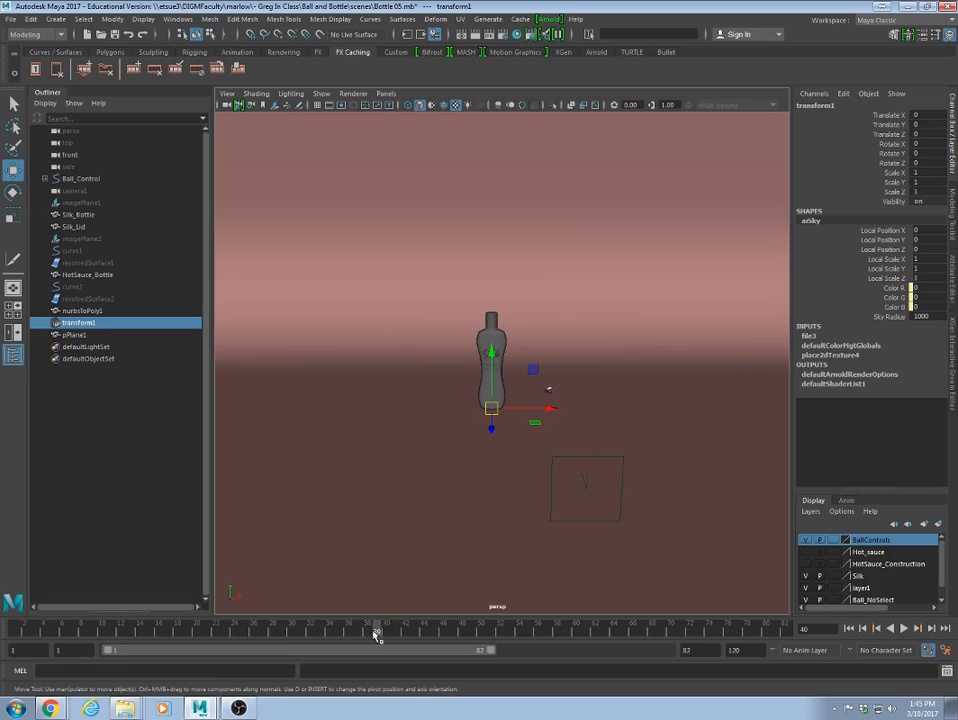
key("alt+v")
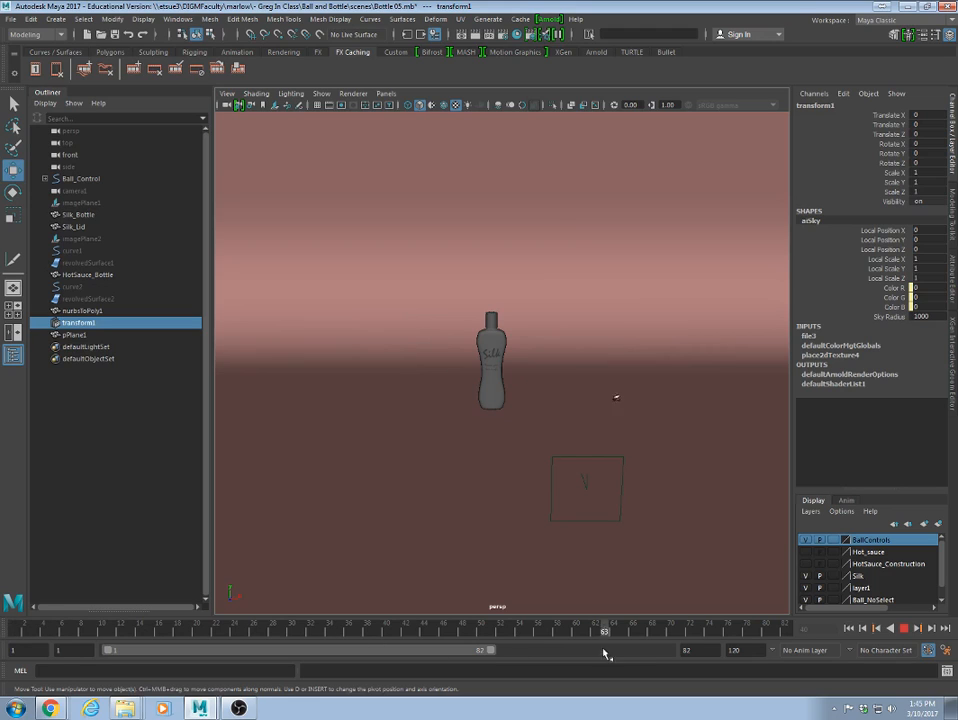
left_click_drag(207, 648, 6, 628)
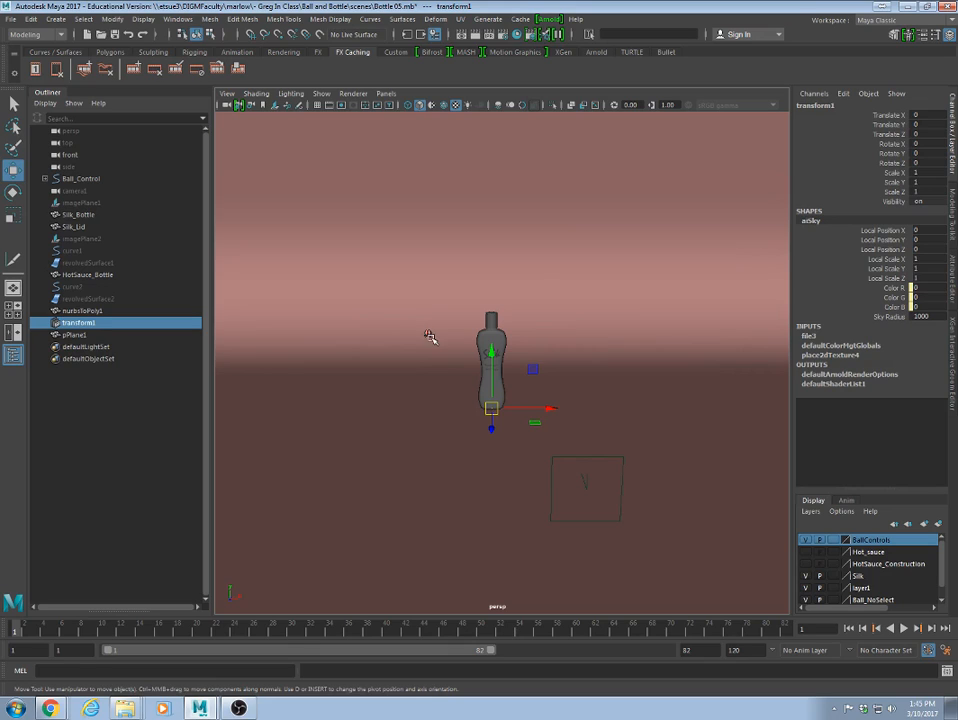
Select the Silk bottle and preview the ball's animation around it from closer up, returning to frame 1.
left_click(508, 345)
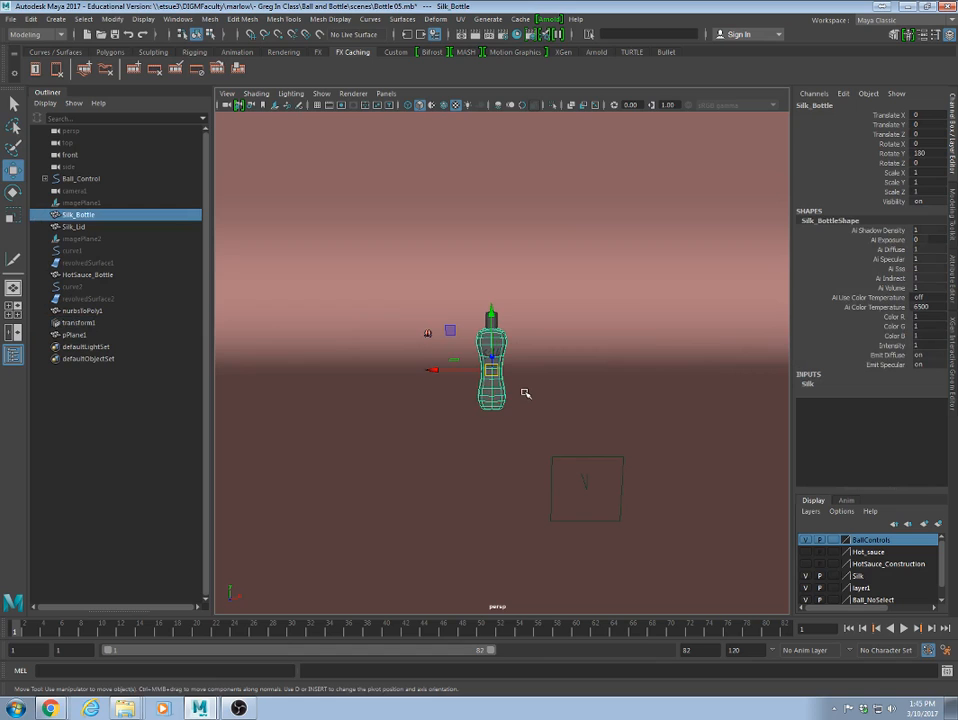
left_click_drag(460, 389, 487, 393, "alt")
right_click_drag(487, 393, 297, 415, "alt")
left_click_drag(297, 415, 395, 399, "alt")
left_click_drag(477, 396, 483, 411, "alt")
left_click_drag(386, 325, 410, 331, "alt")
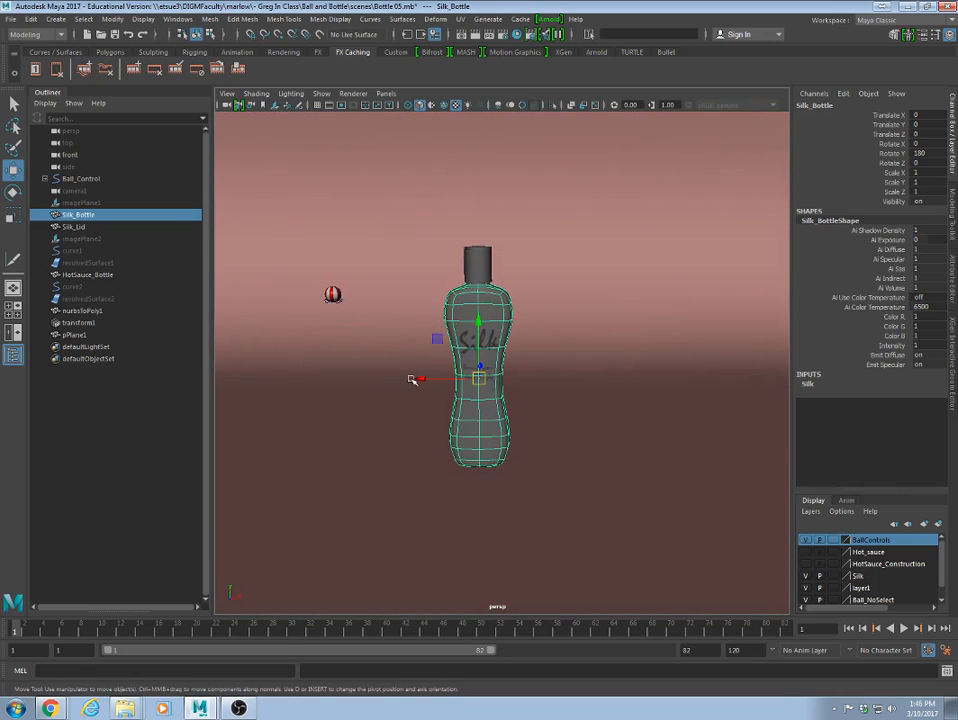
key("alt+v")
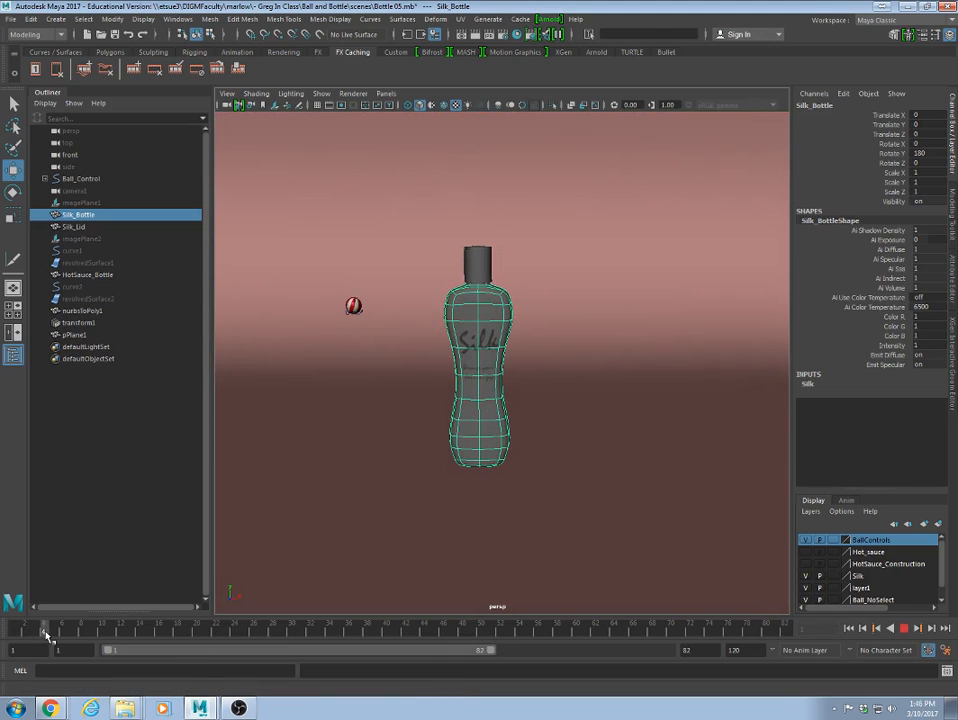
left_click_drag(159, 634, 453, 691)
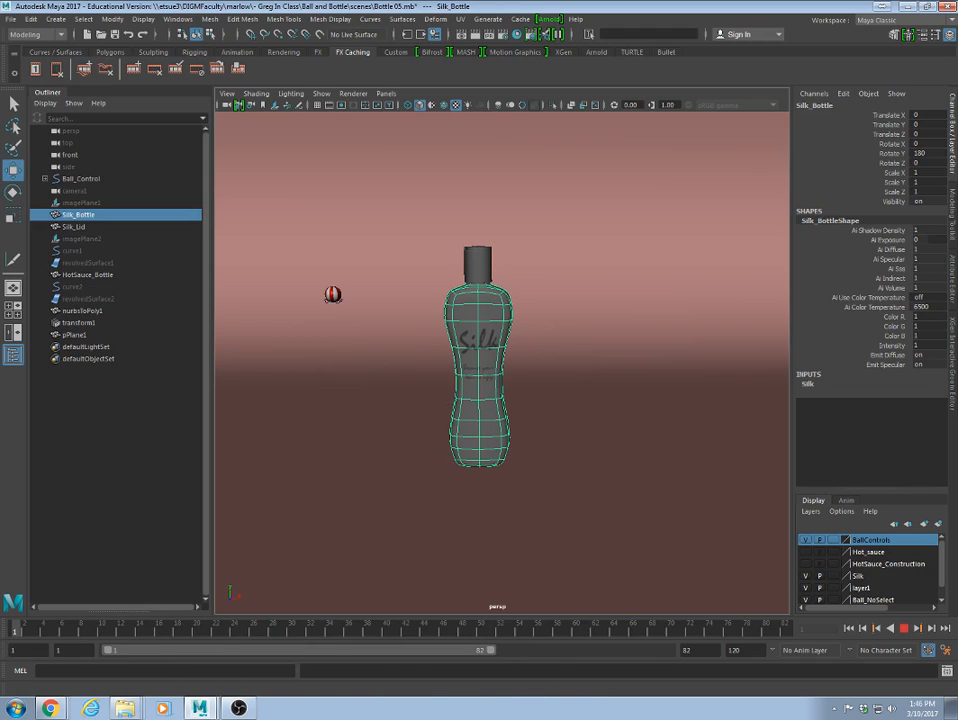
key("alt+v")
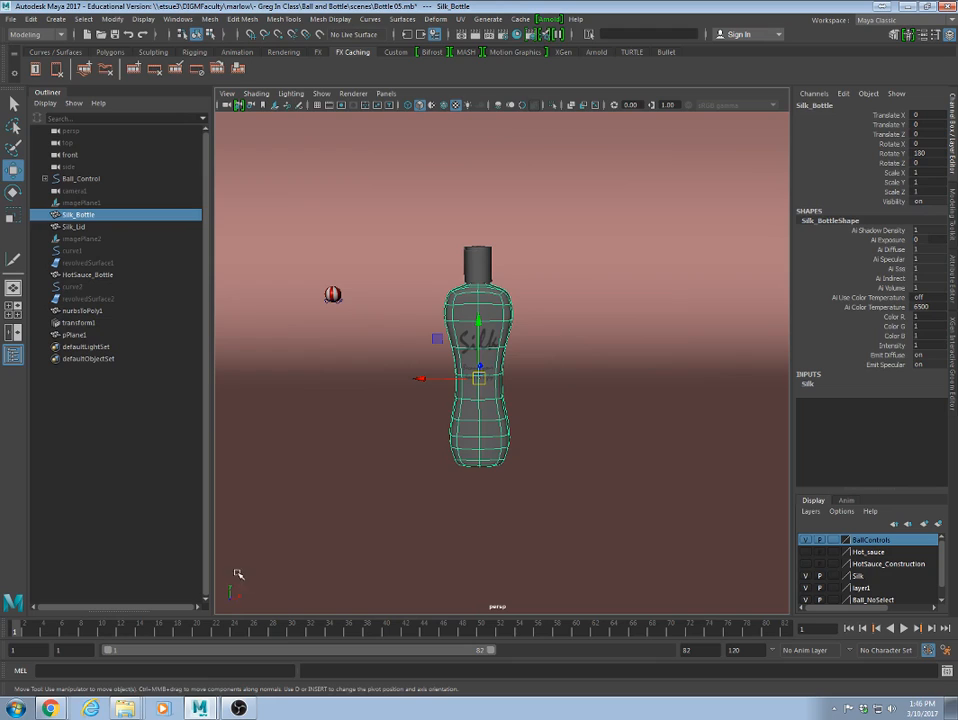
key("alt+v")
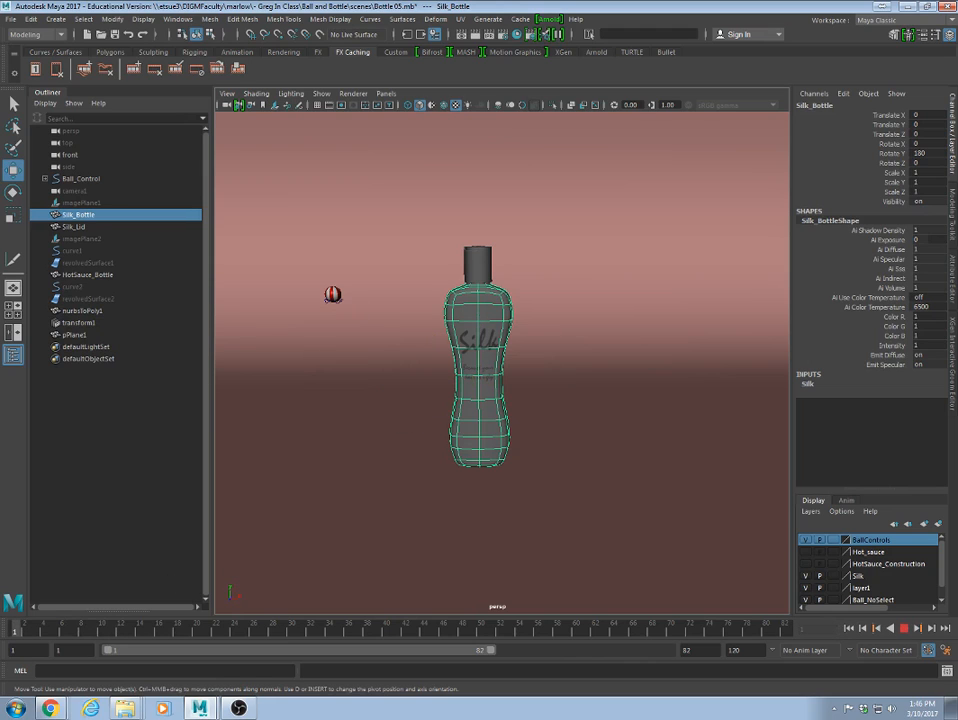
key("alt+v")
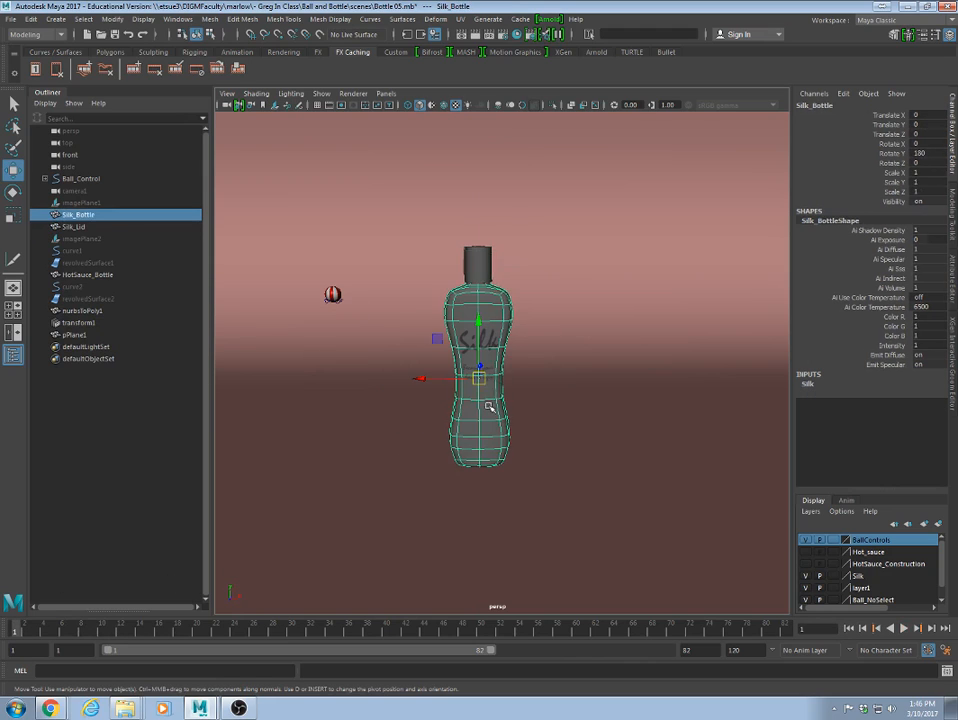
Add the Silk lid to the bottle selection and try scaling both together, undoing the scale.
left_click(478, 264, "shift")
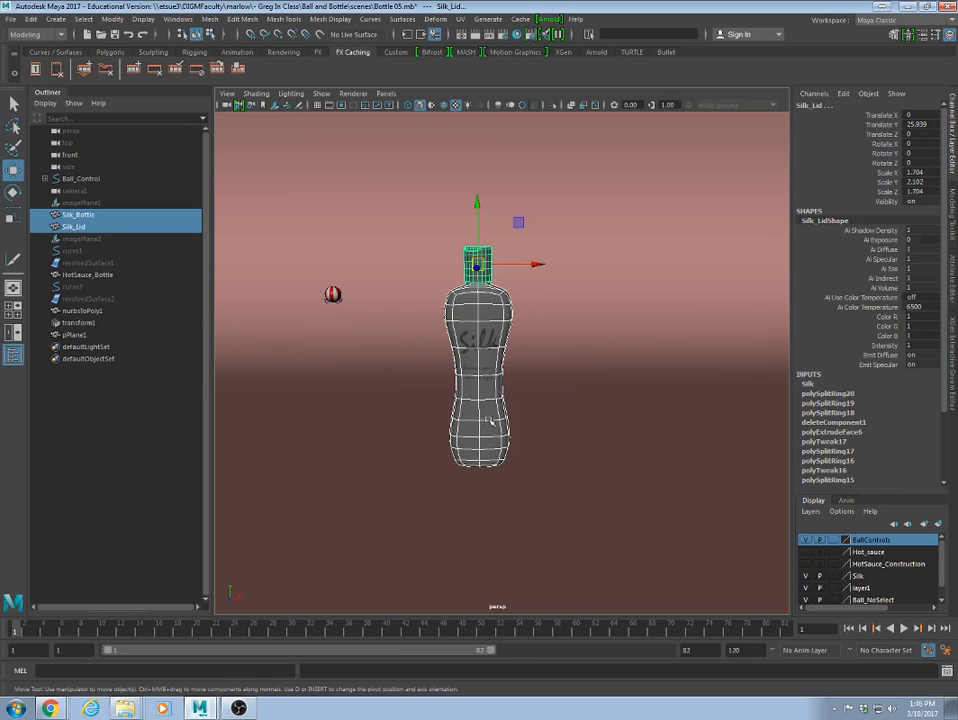
key("r")
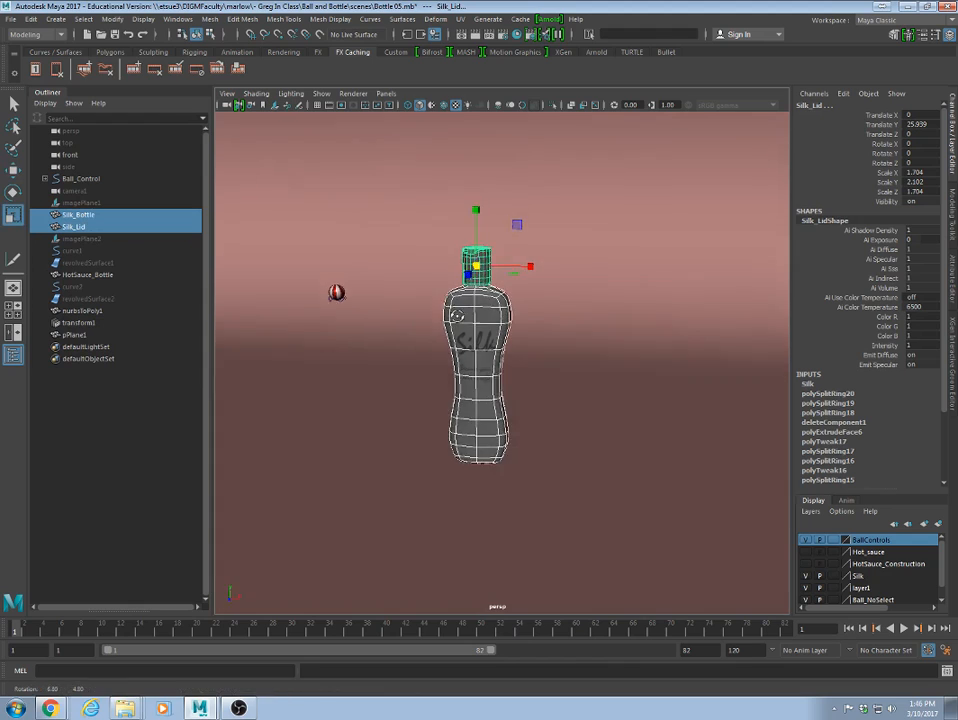
left_click_drag(476, 267, 540, 327)
key("ctrl+z")
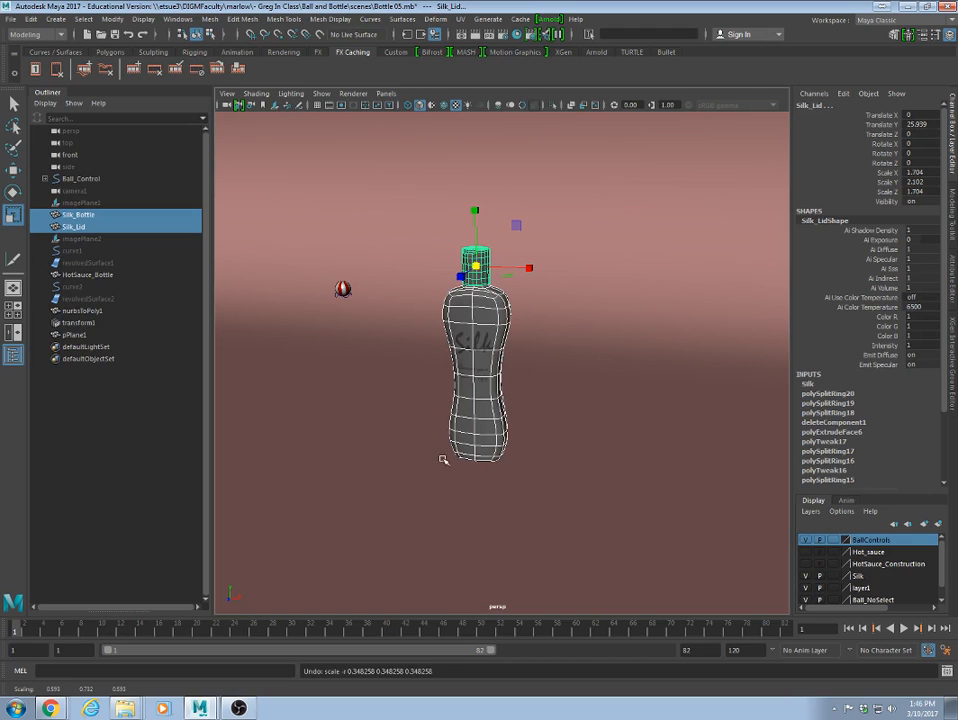
Group Silk_Bottle and Silk_Lid together and expand the new group to show its two children.
left_click(77, 216)
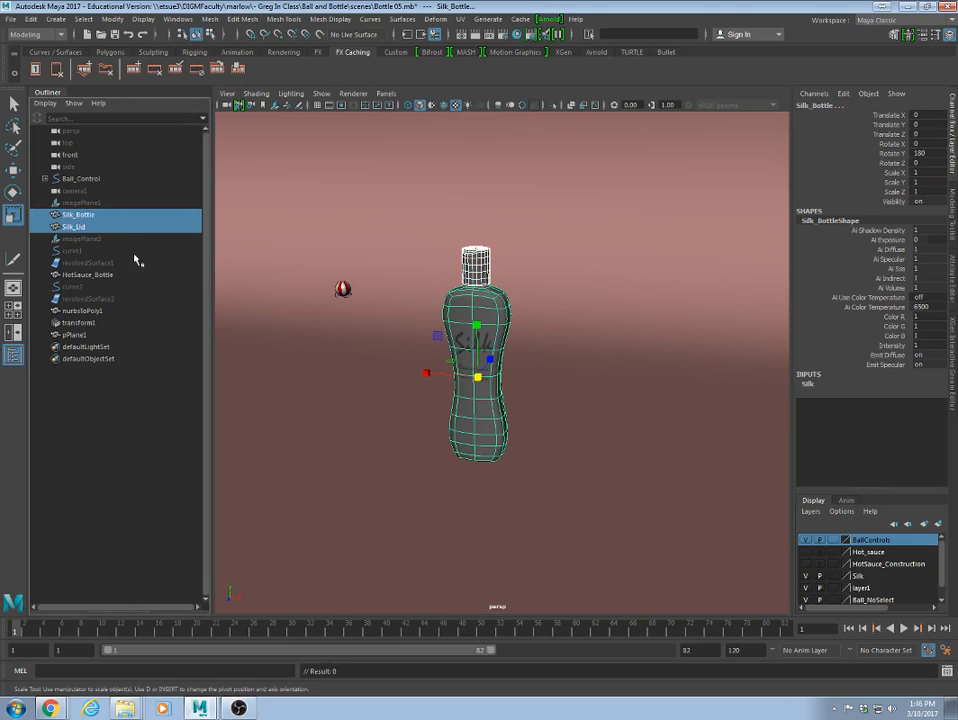
key("ctrl+g")
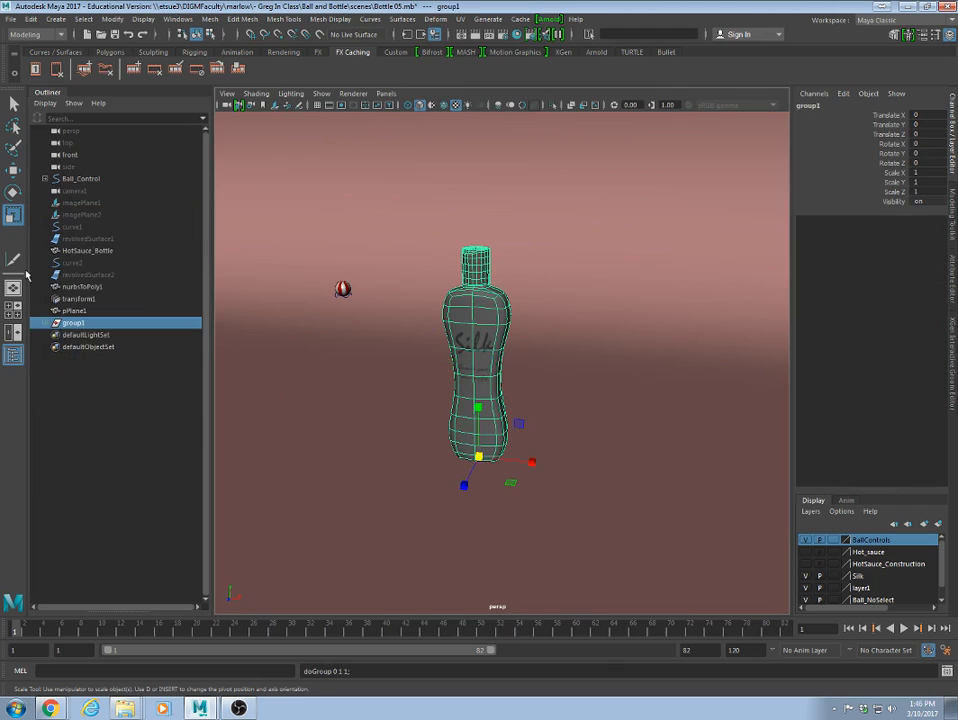
left_click(45, 323)
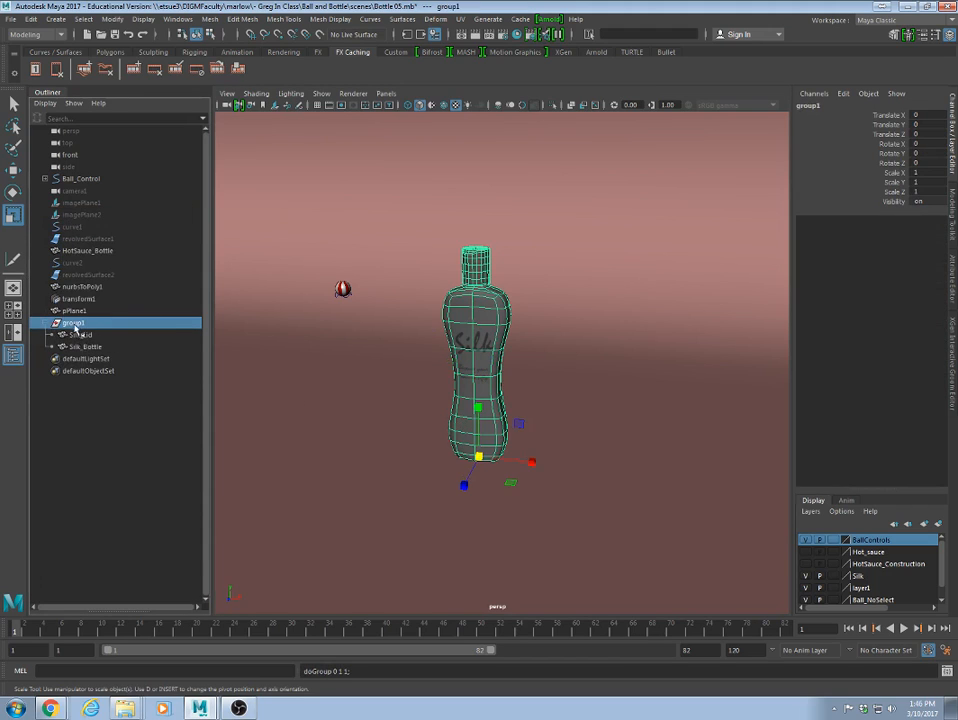
Select the lid and the bottle individually inside the group, with the Move tool active.
left_click(80, 334)
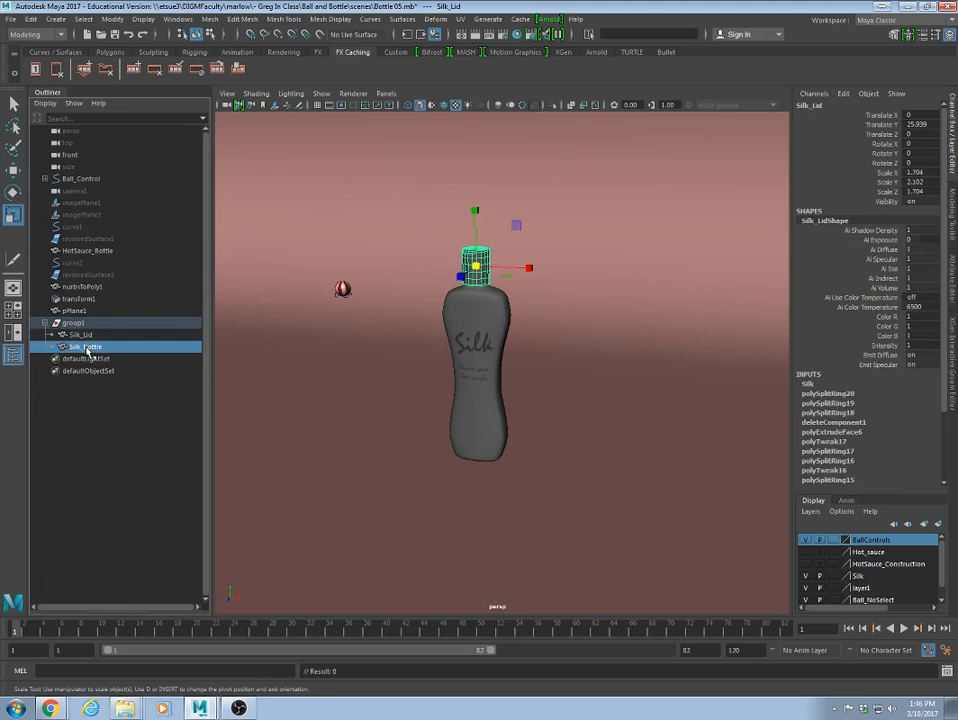
left_click(85, 346)
key("w")
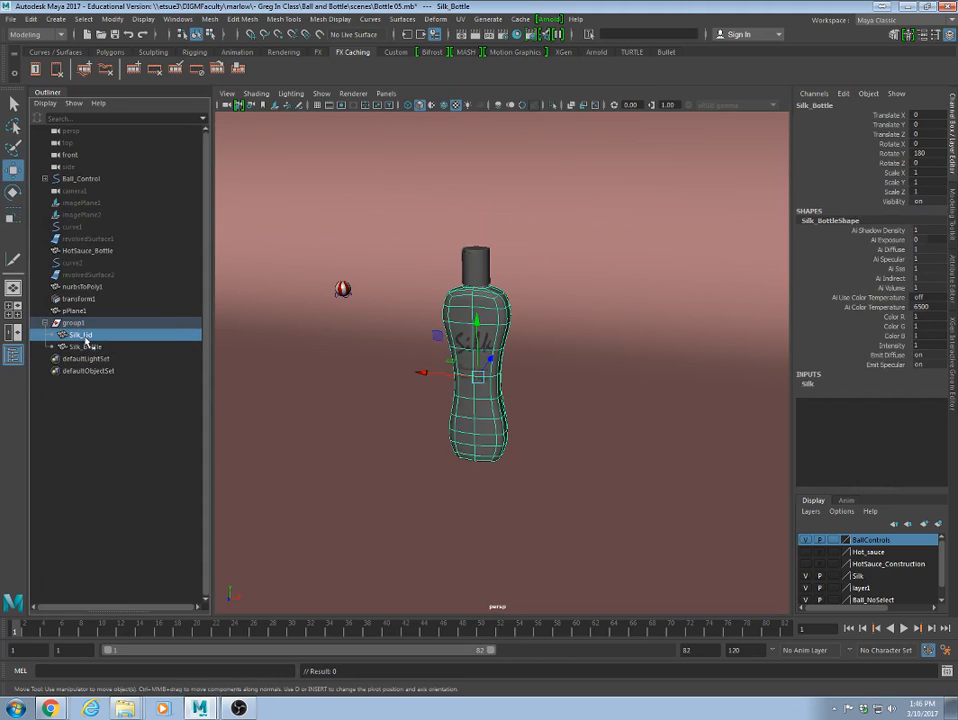
Scale the group holding the Silk bottle and lid uniformly down to about 0.563.
left_click(84, 335)
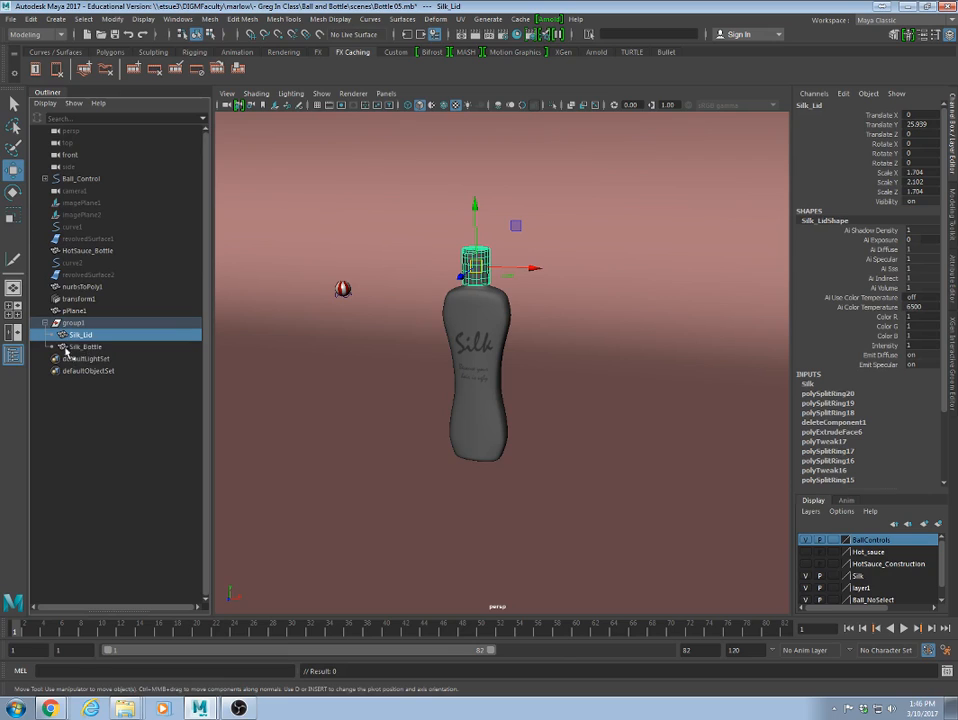
left_click(72, 323)
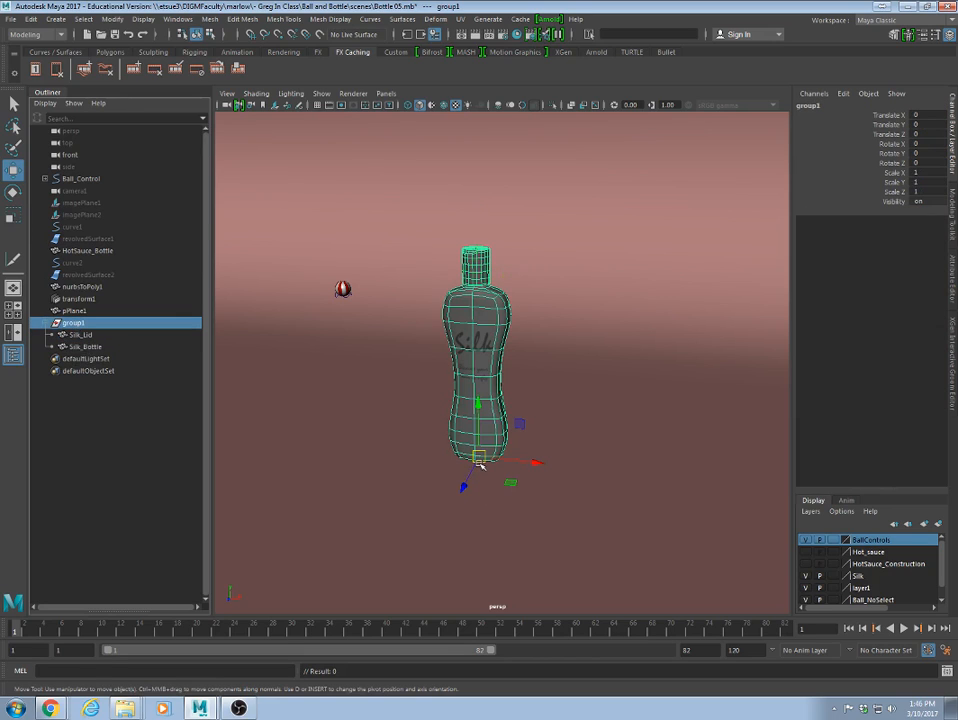
key("r")
left_click_drag(482, 458, 402, 466)
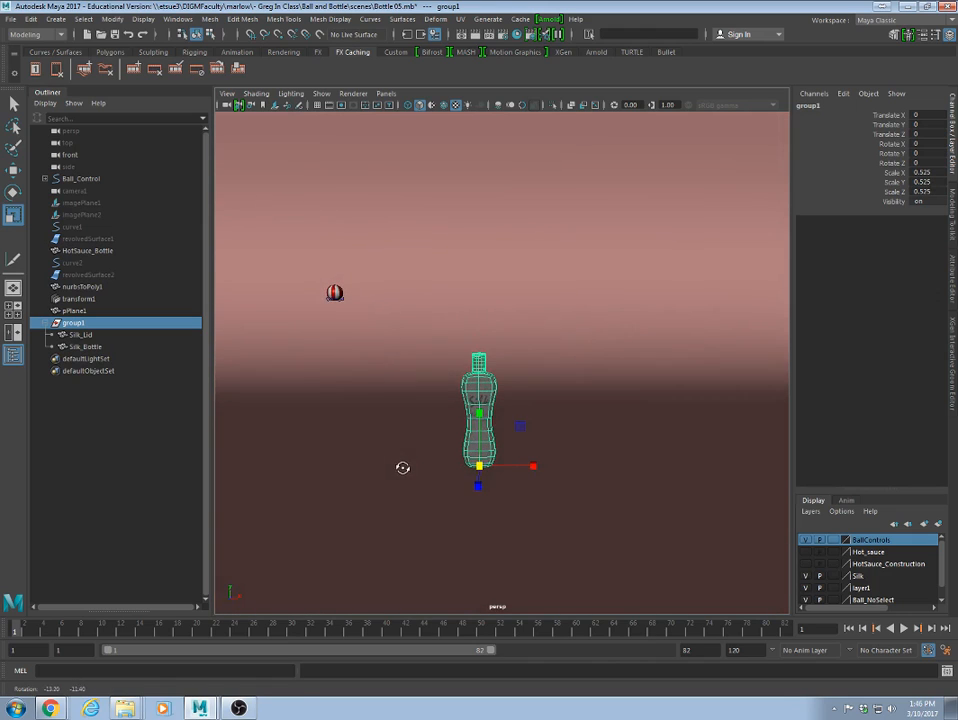
left_click_drag(478, 465, 494, 468)
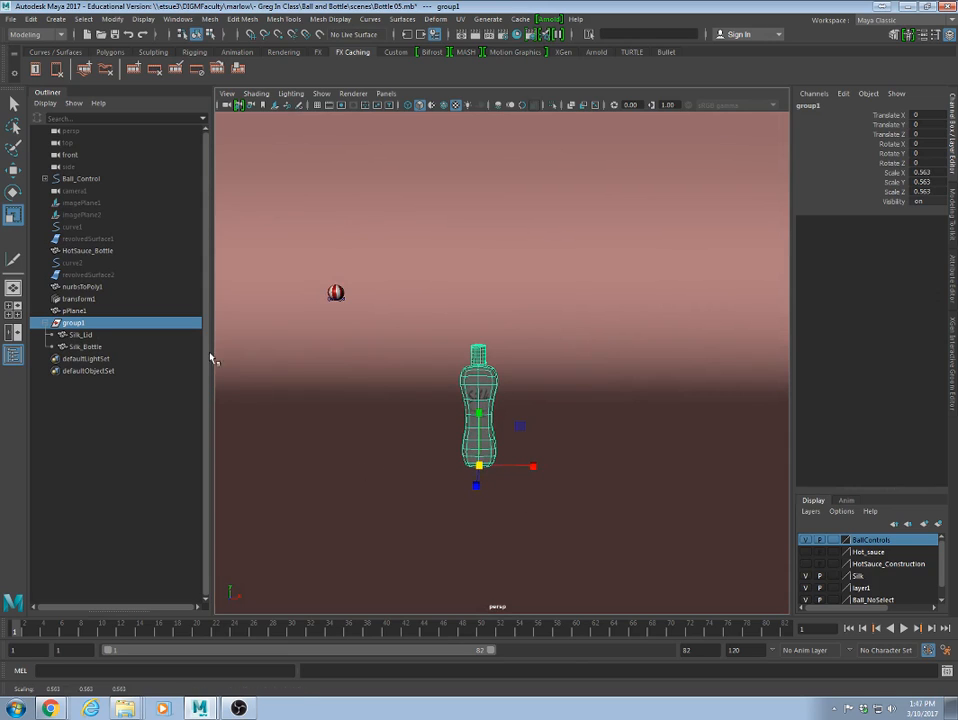
Take Silk_Lid and Silk_Bottle out of their group and delete the emptied group.
left_click(78, 335)
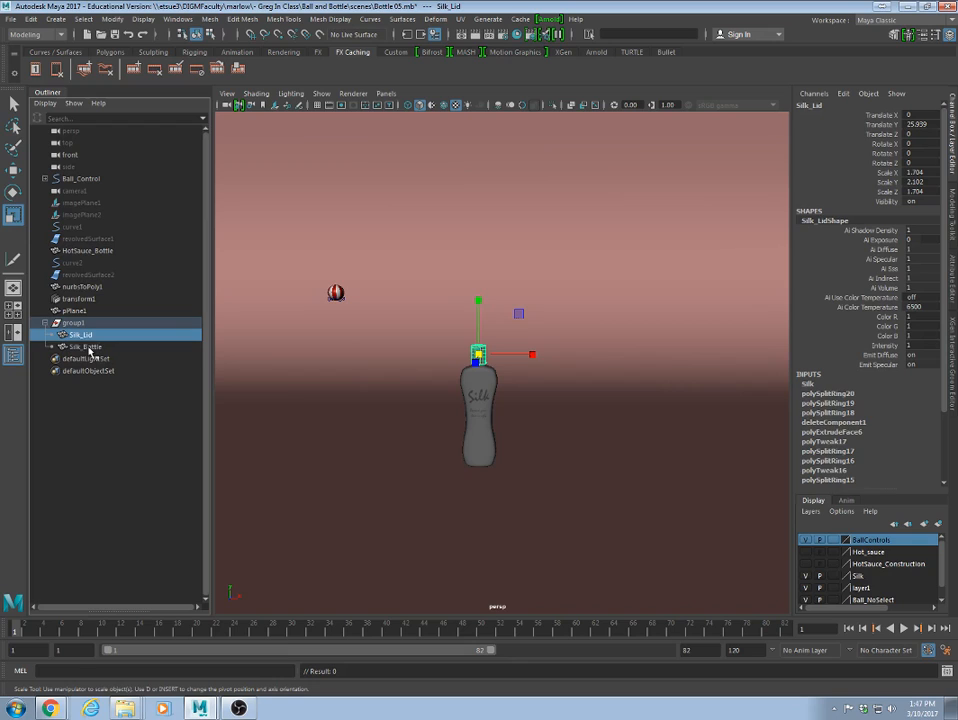
left_click(88, 347, "shift")
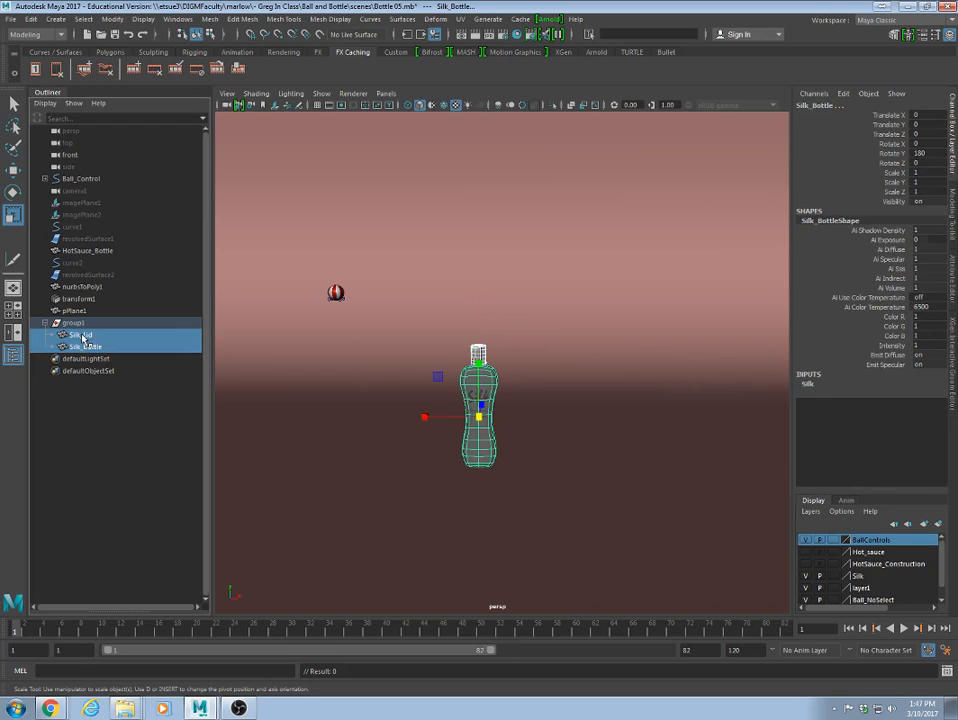
left_click_drag(81, 339, 80, 320)
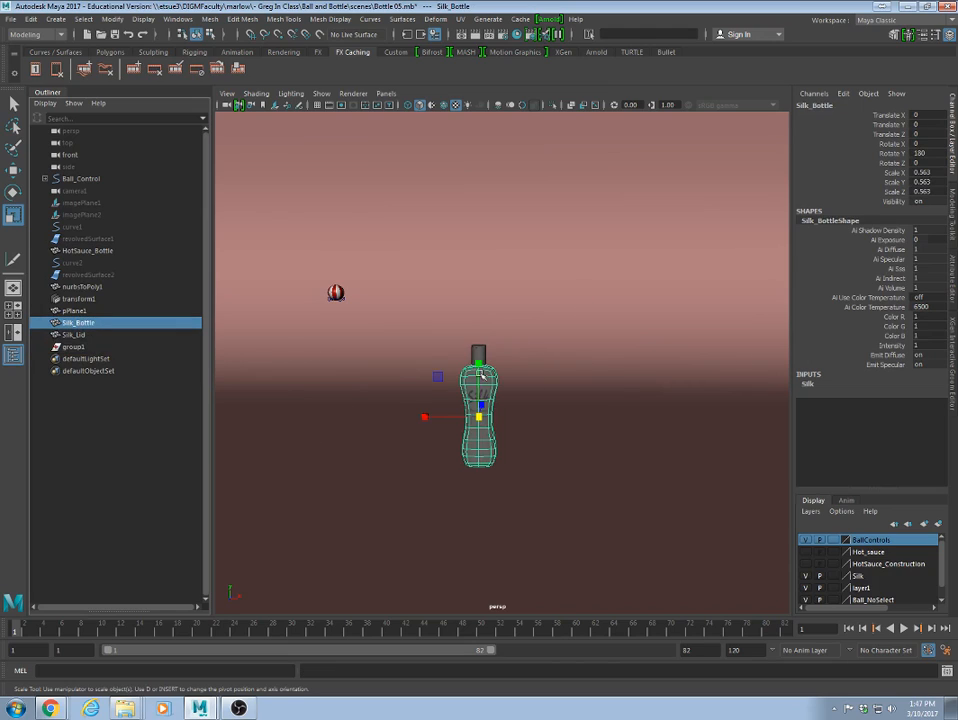
left_click(103, 348)
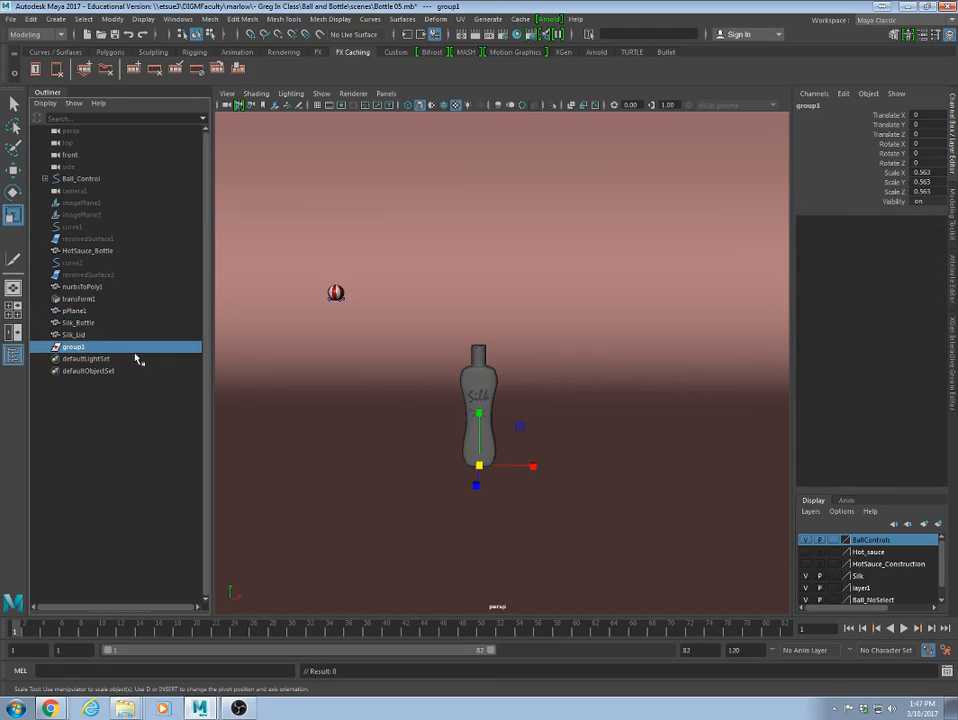
key("Delete")
Freeze the transformations of Silk_Bottle and Silk_Lid together.
left_click(62, 335)
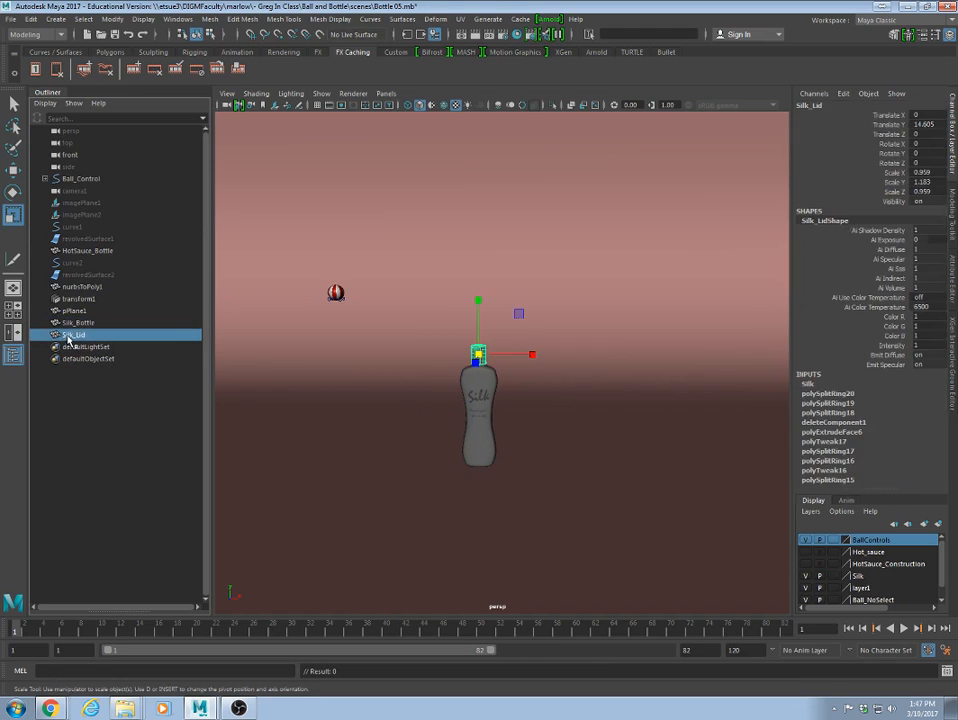
left_click(62, 322, "ctrl")
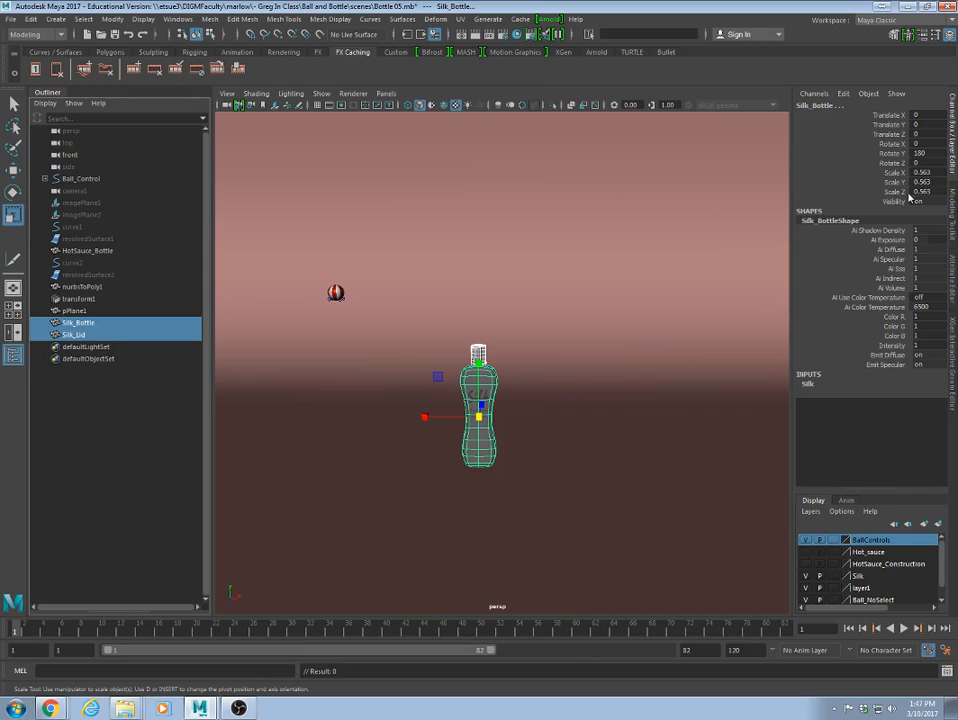
left_click(491, 400)
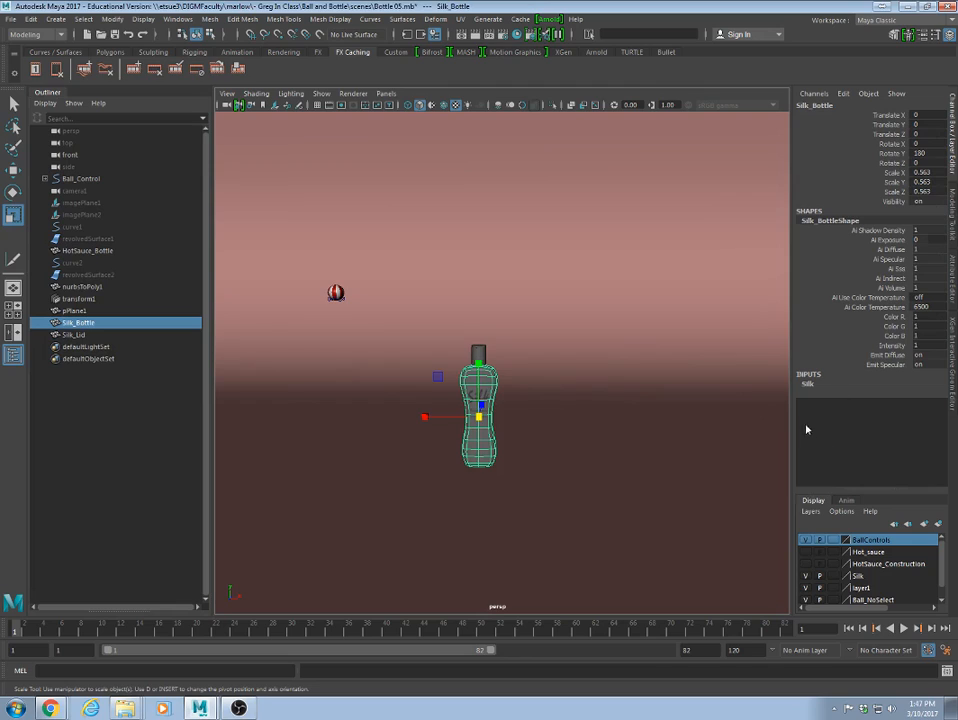
left_click(483, 353, "shift")
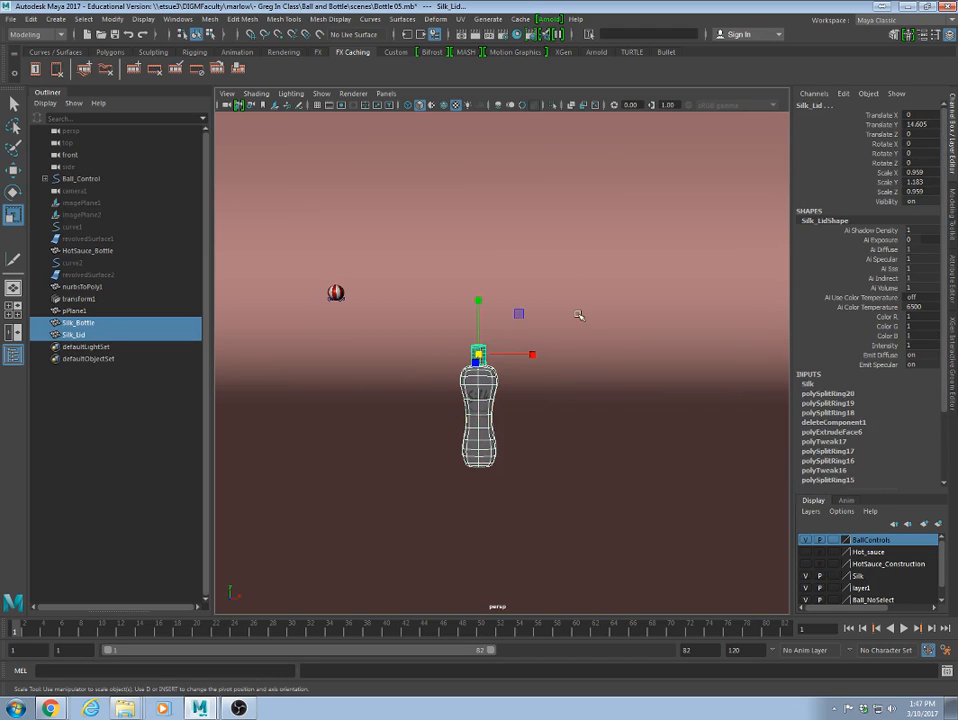
left_click(107, 20)
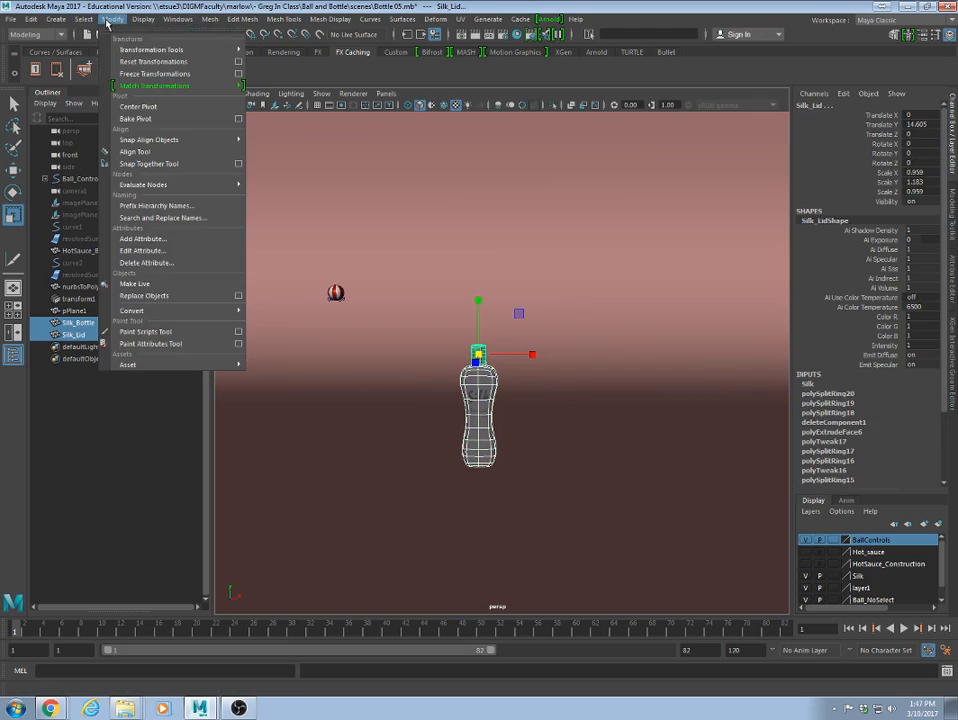
left_click(154, 73)
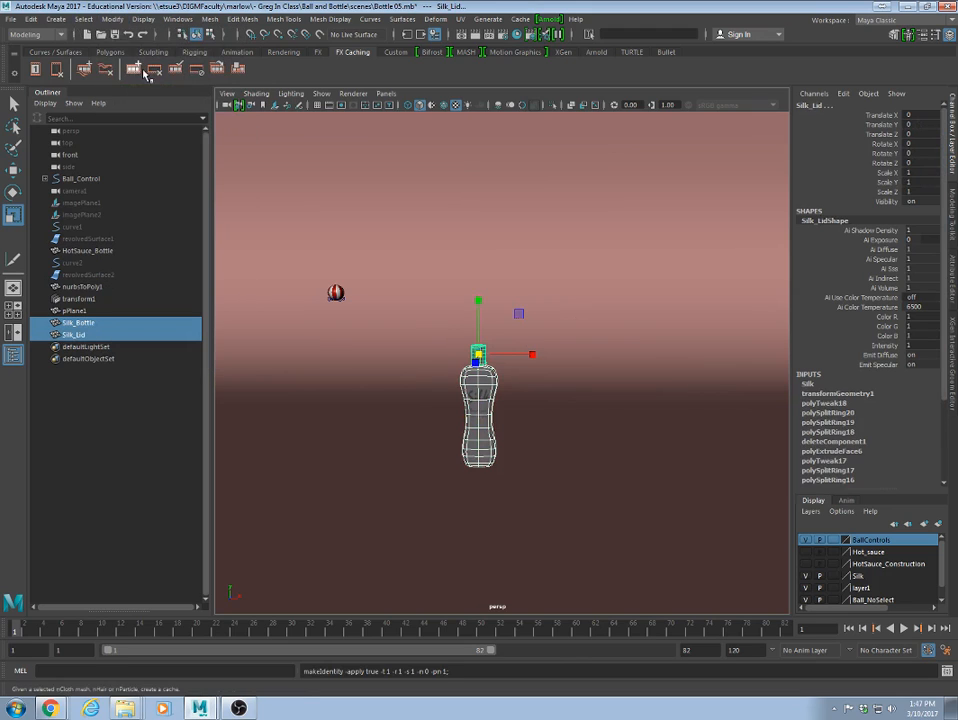
Delete the construction history of both Silk_Bottle and Silk_Lid.
left_click(591, 465)
left_click(479, 392)
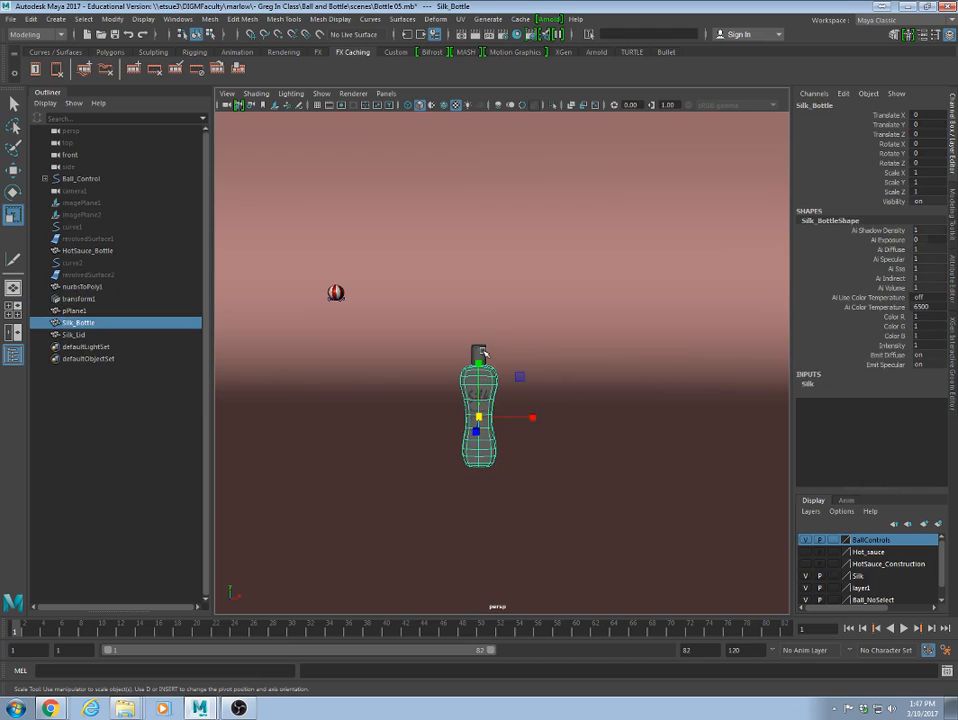
left_click(479, 353, "shift")
left_click(34, 20)
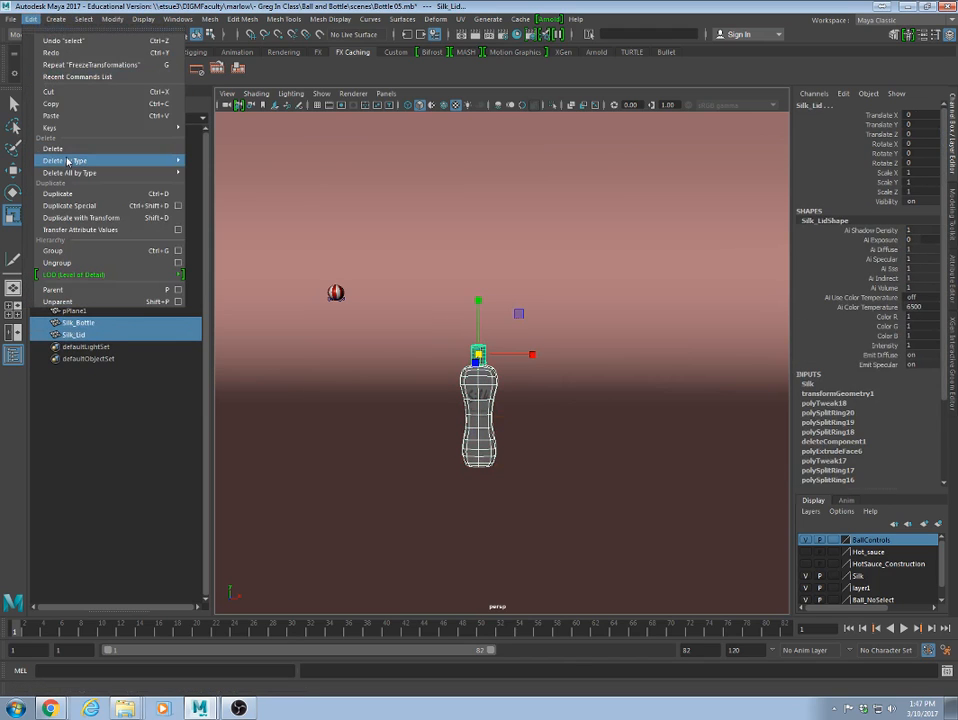
mouse_move(150, 160)
left_click(244, 171)
Examine the Silk bottle and lid from close up and check each one's transform values and input history.
left_click(530, 411)
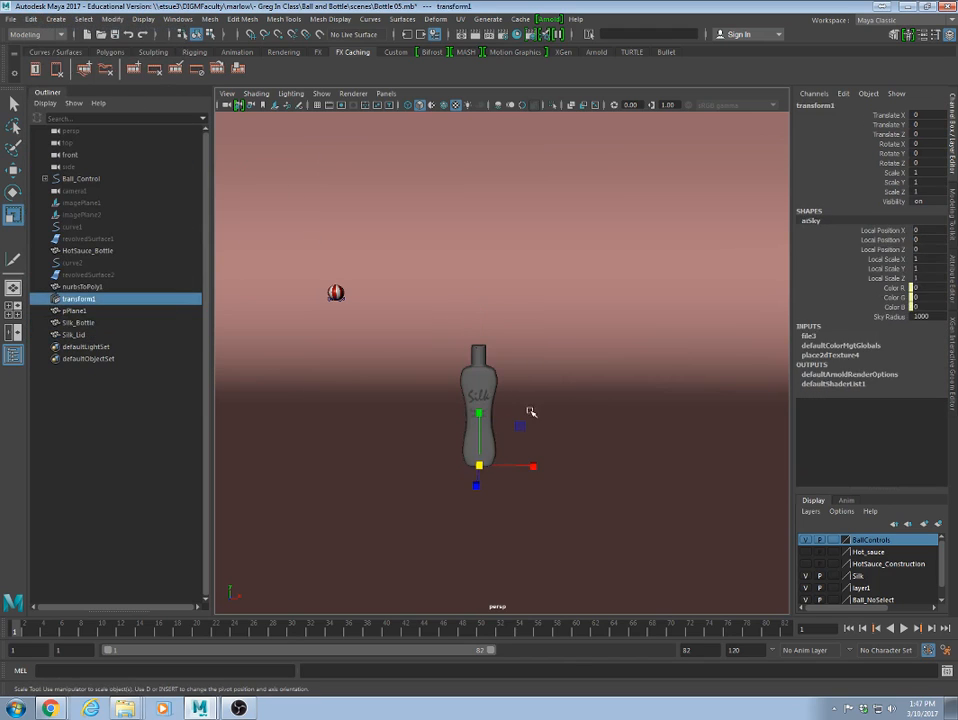
left_click_drag(530, 411, 460, 434, "alt")
right_click_drag(460, 434, 700, 375, "alt")
left_click_drag(416, 413, 421, 440, "alt")
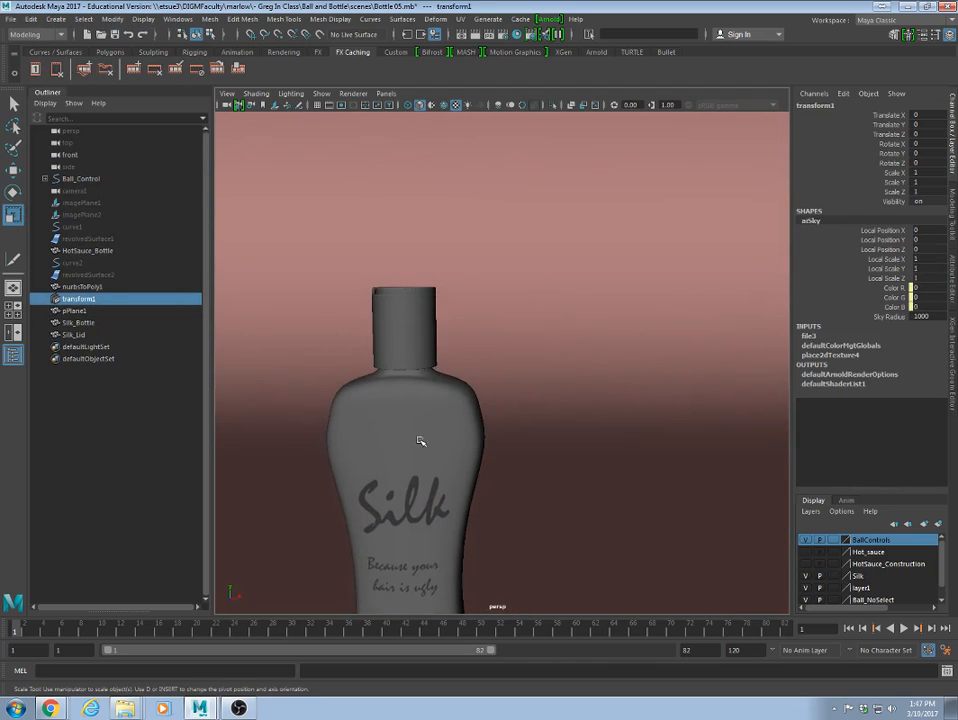
left_click(421, 440)
left_click(398, 311, "shift")
right_click_drag(617, 411, 477, 413, "alt")
left_click_drag(477, 413, 474, 437, "alt")
middle_click_drag(474, 437, 507, 312, "alt")
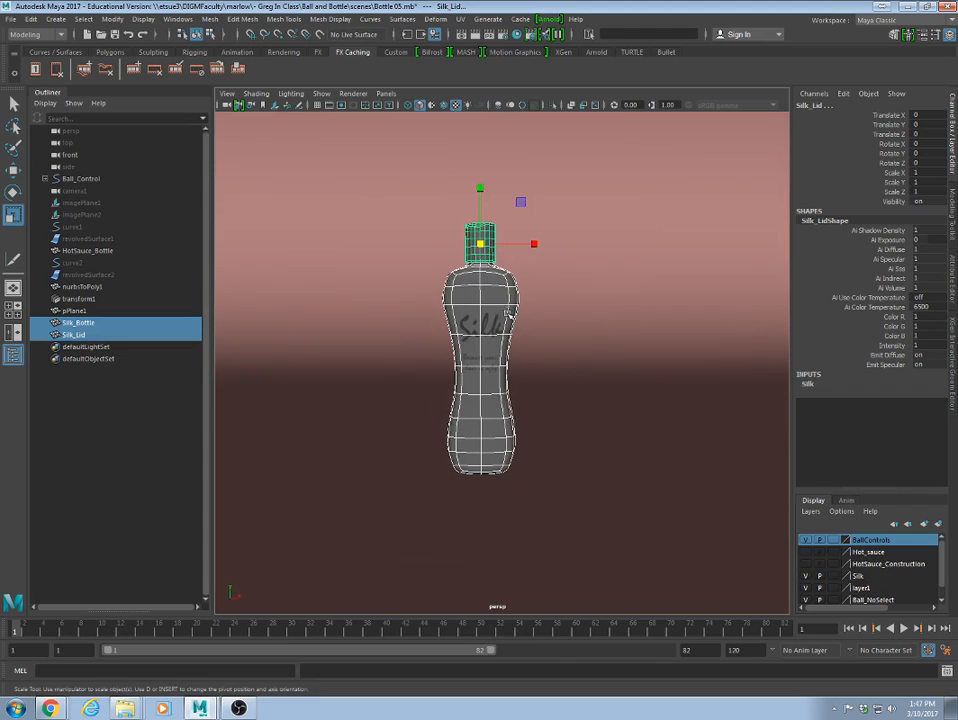
left_click(80, 323)
left_click(72, 335)
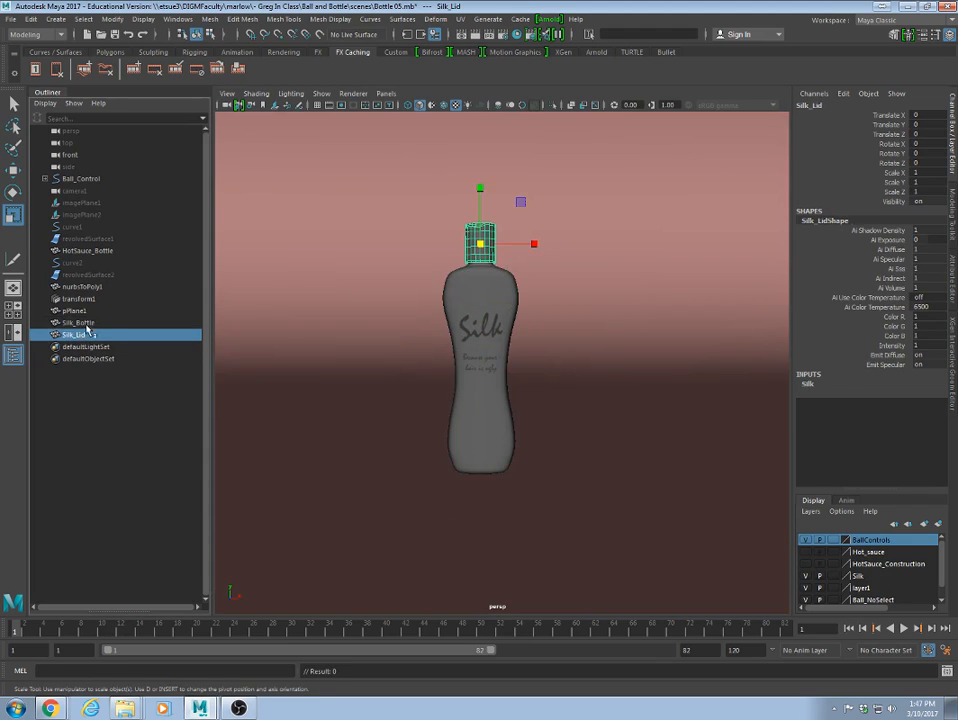
left_click(88, 323)
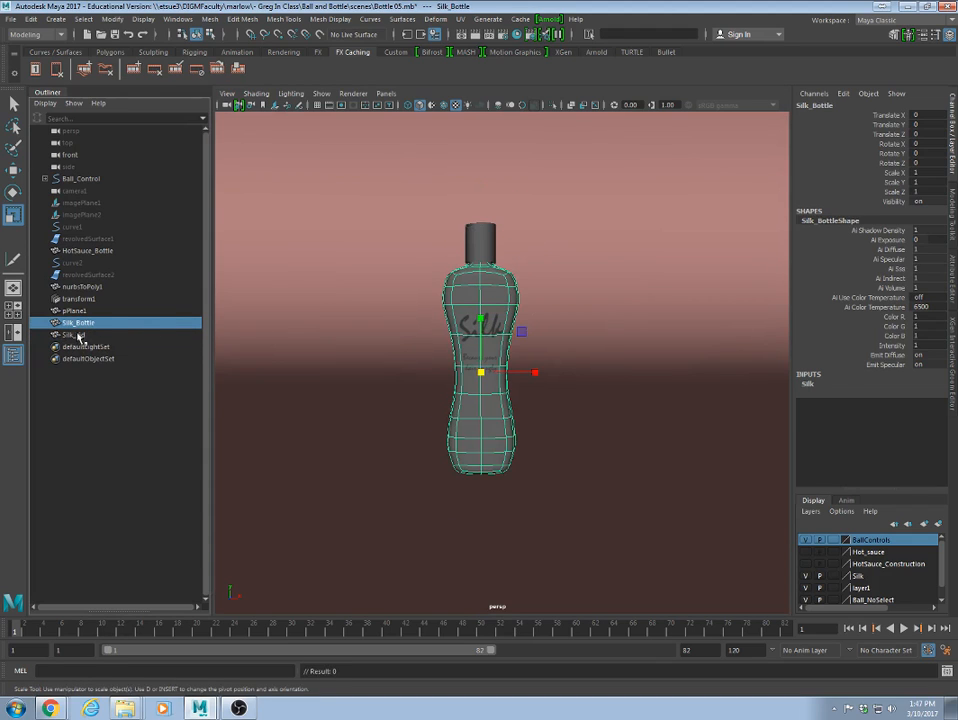
left_click(76, 335, "ctrl")
Create a polygon cylinder at the base of the bottle and scale it uniformly to about 1.65.
scroll(590, 299, "down", 6)
left_click_drag(576, 332, 532, 357, "alt")
left_click(671, 314)
scroll(556, 305, "down", 4)
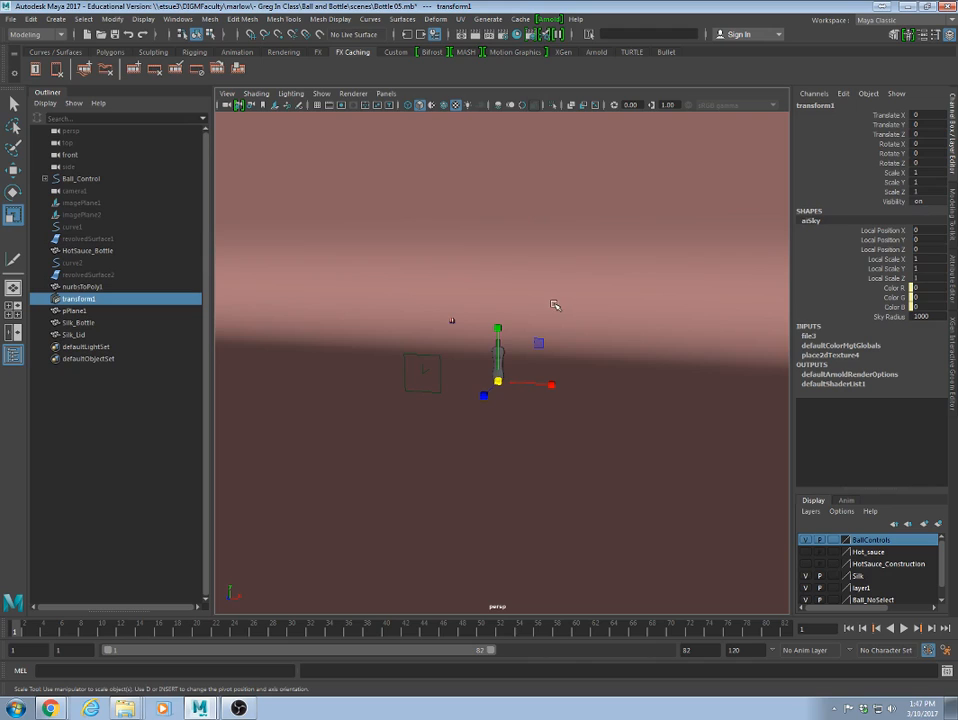
scroll(554, 305, "up", 8)
scroll(558, 304, "down", 4)
left_click_drag(560, 304, 595, 345, "alt")
right_click_drag(650, 349, 520, 318, "alt")
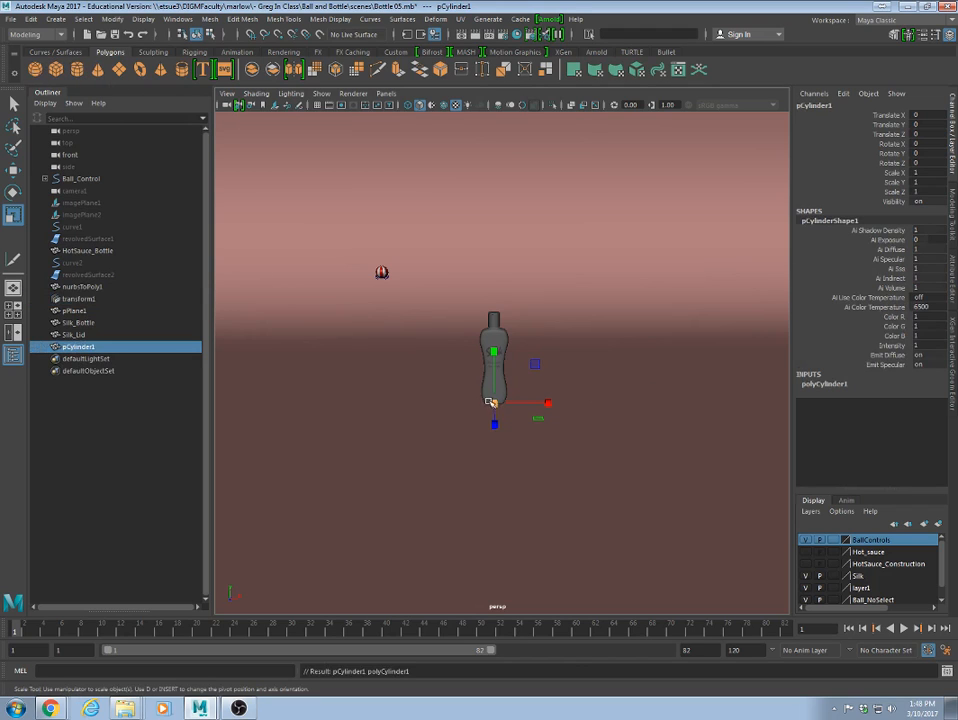
left_click_drag(493, 403, 573, 423)
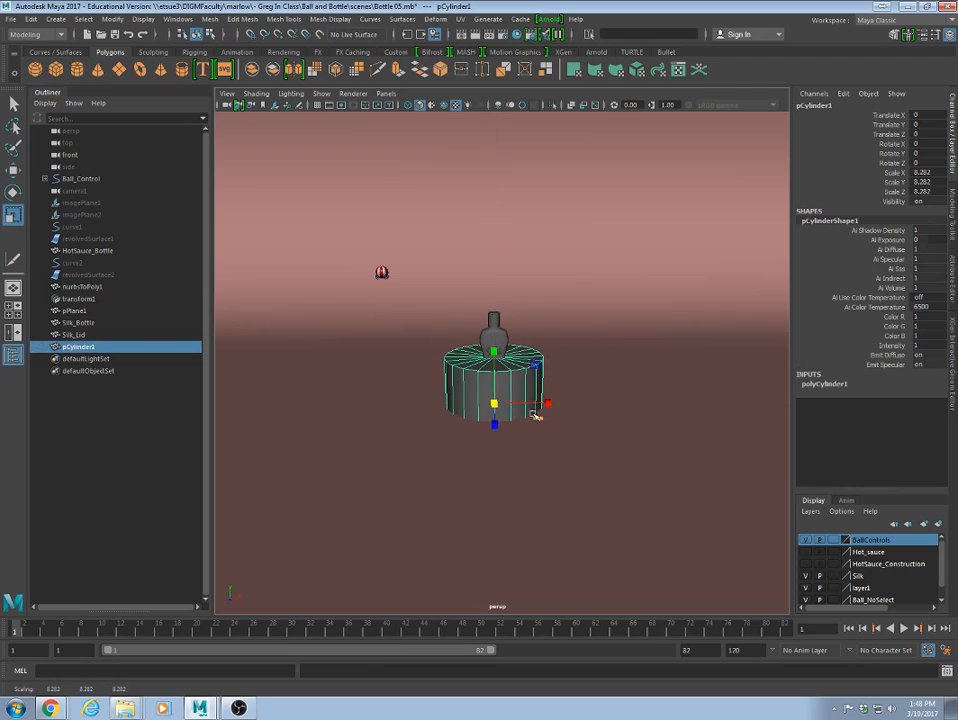
key("w")
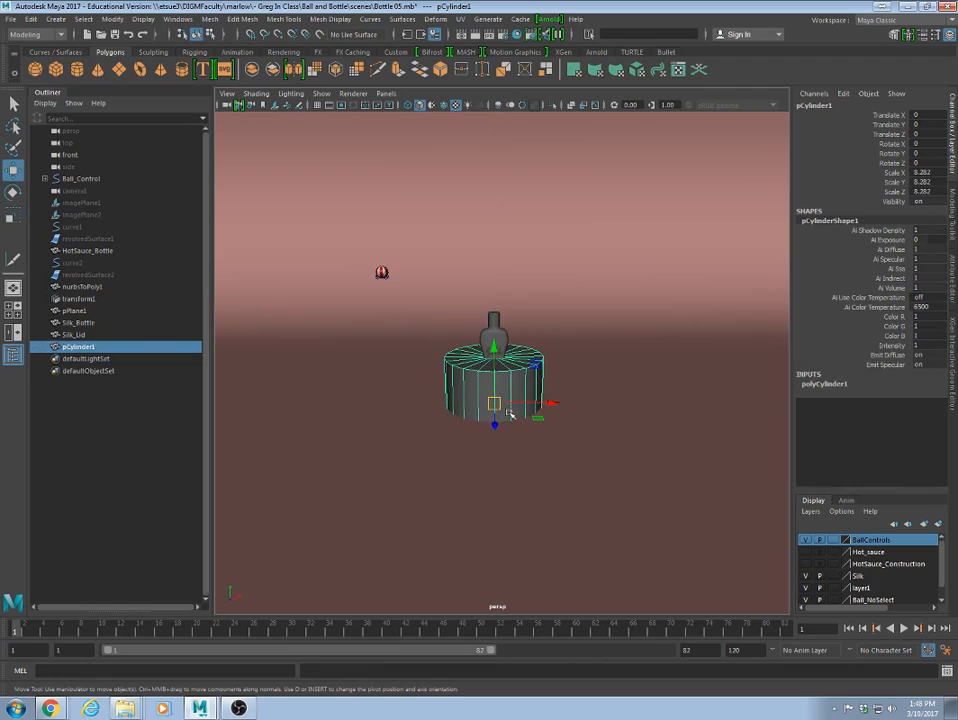
key("r")
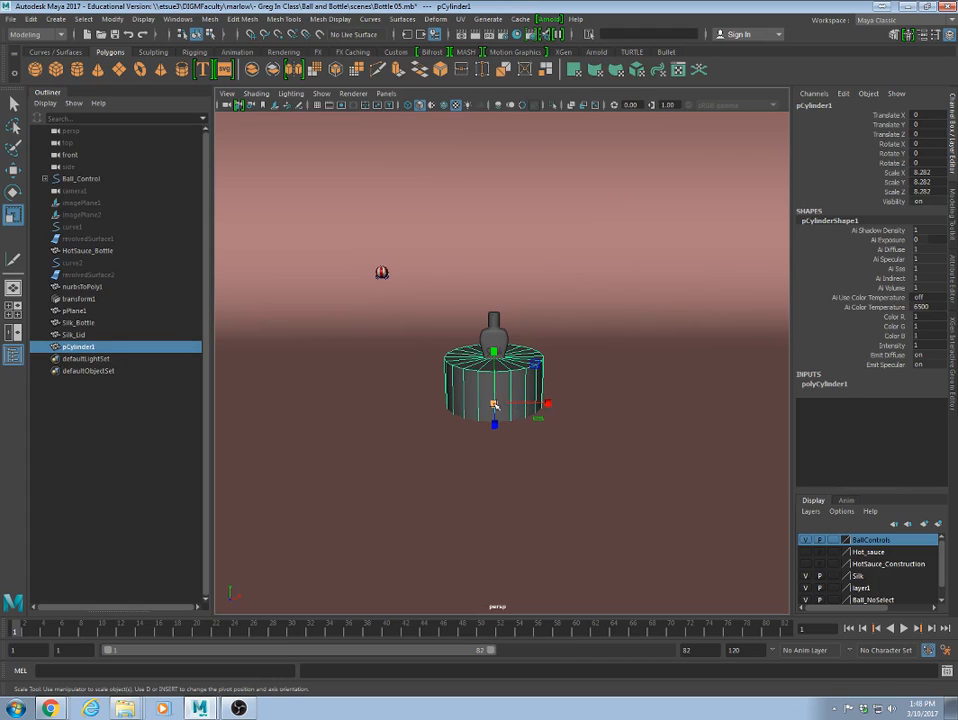
left_click_drag(494, 404, 439, 409)
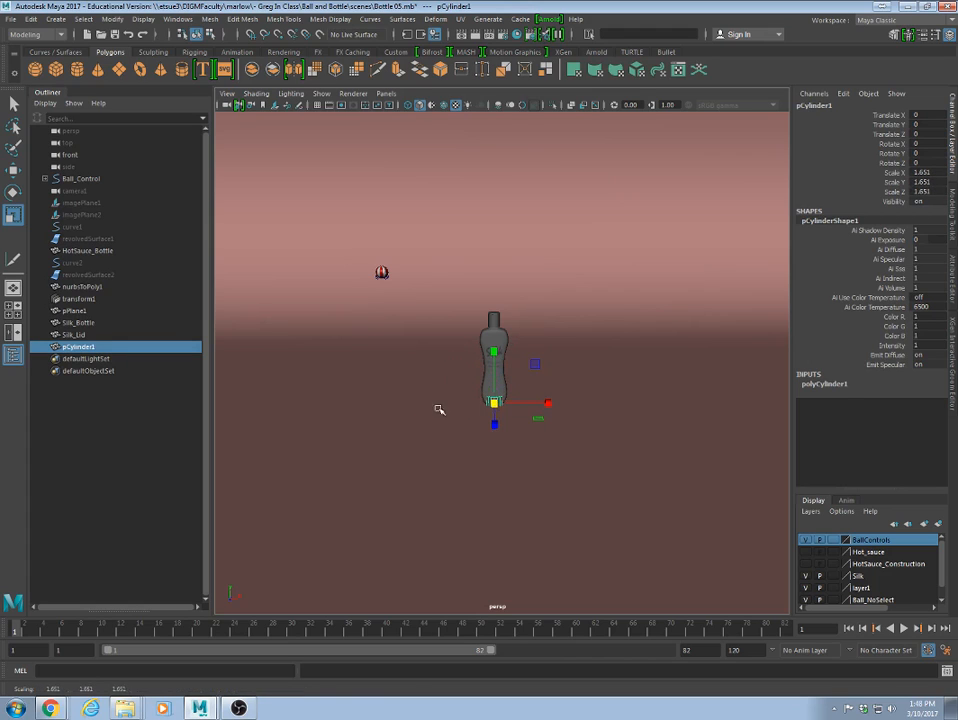
Move the cylinder to about 25 in X, beside the bottle, and stretch its Y scale to about 11.95.
key("w")
left_click_drag(514, 402, 659, 390)
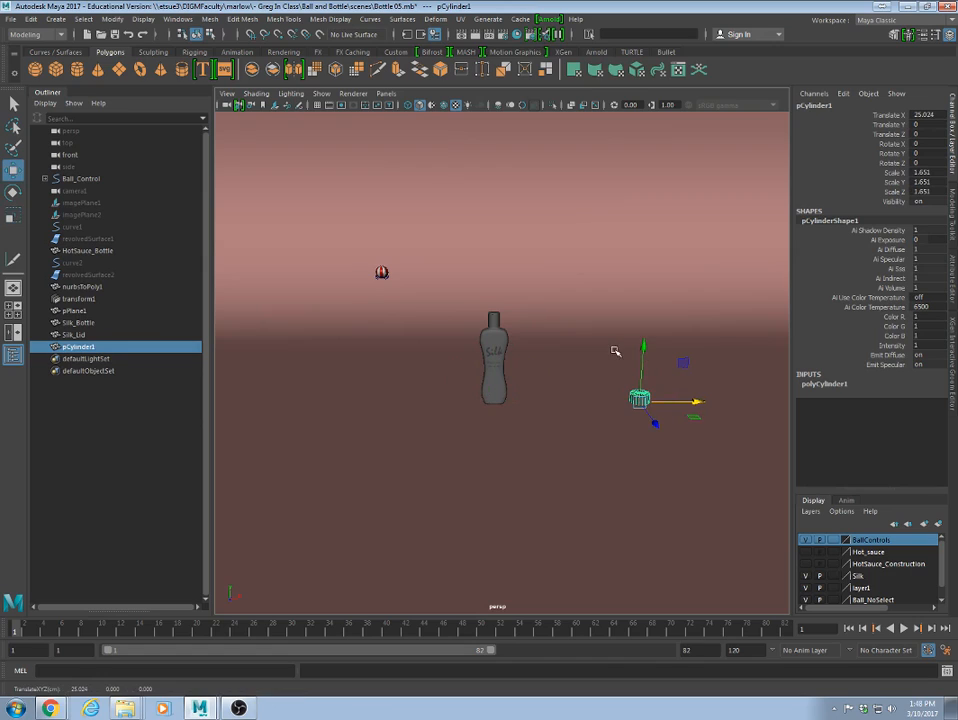
key("r")
left_click_drag(643, 346, 655, 110)
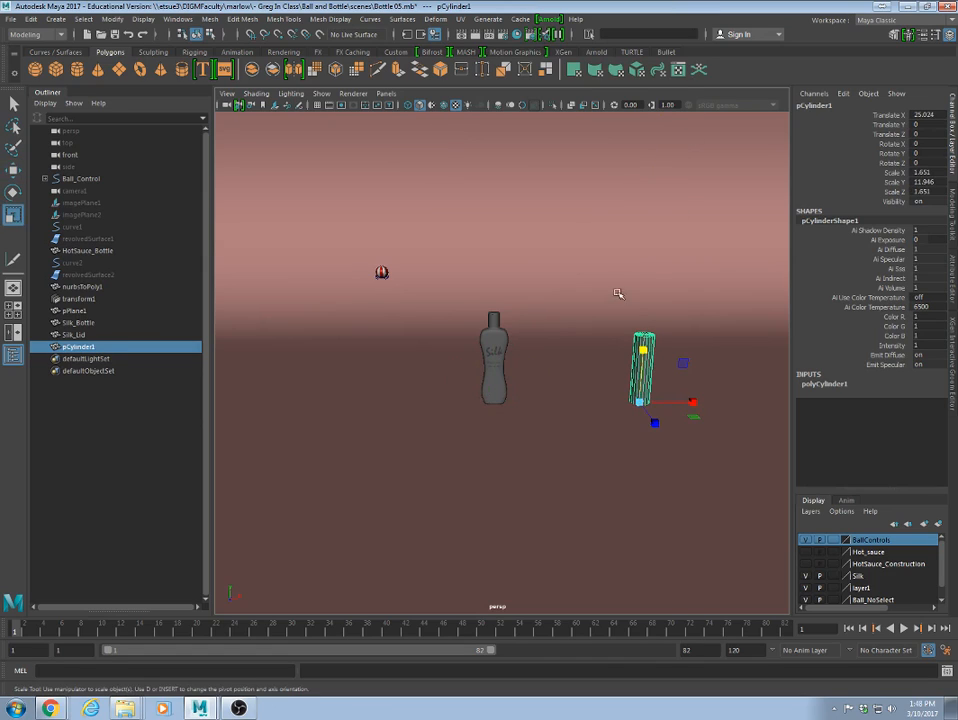
Raise the cylinder to about 12.1 in Y and place a duplicate of it farther out along X.
key("w")
left_click_drag(642, 372, 640, 302)
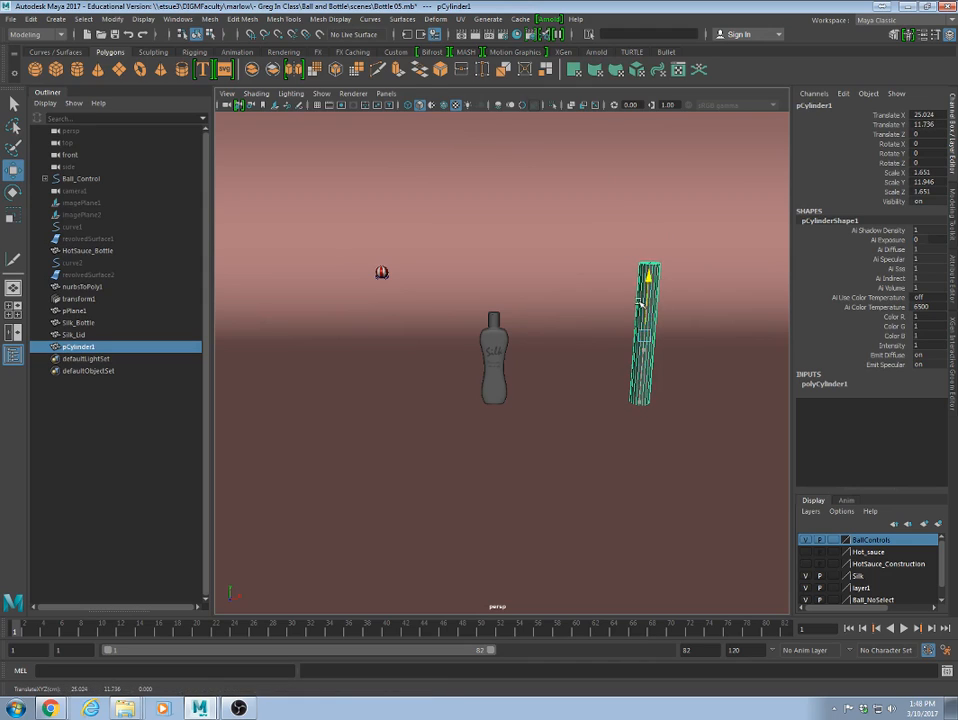
key("ctrl+d")
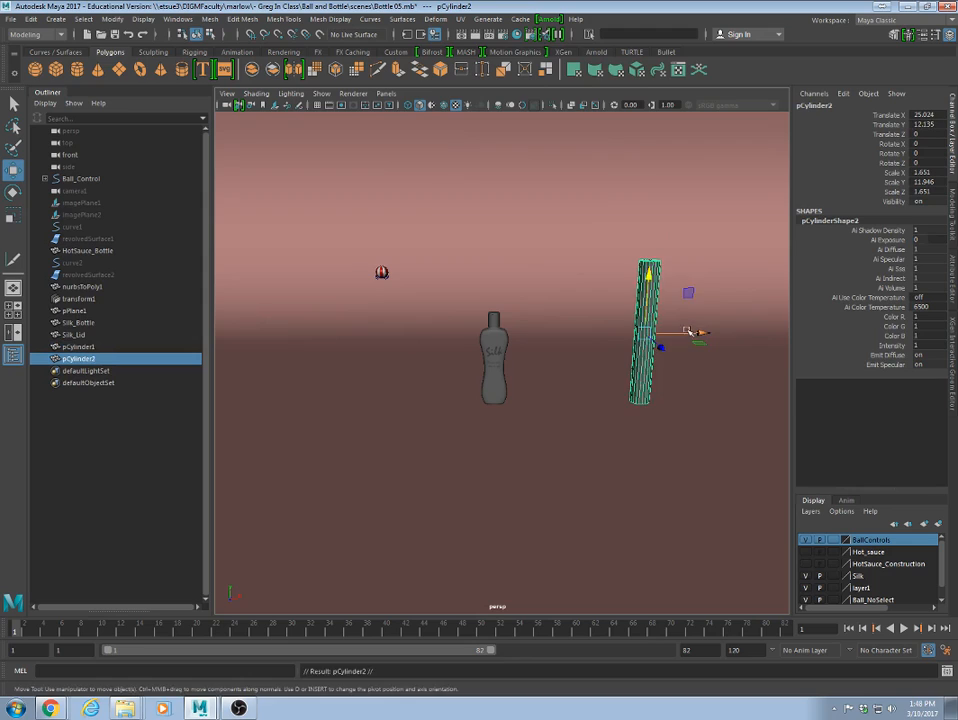
left_click_drag(688, 331, 771, 332)
Greatly increase the height subdivisions of the cylinder nearer the bottle and reselect it in a closer view of both cylinders.
left_click(660, 315)
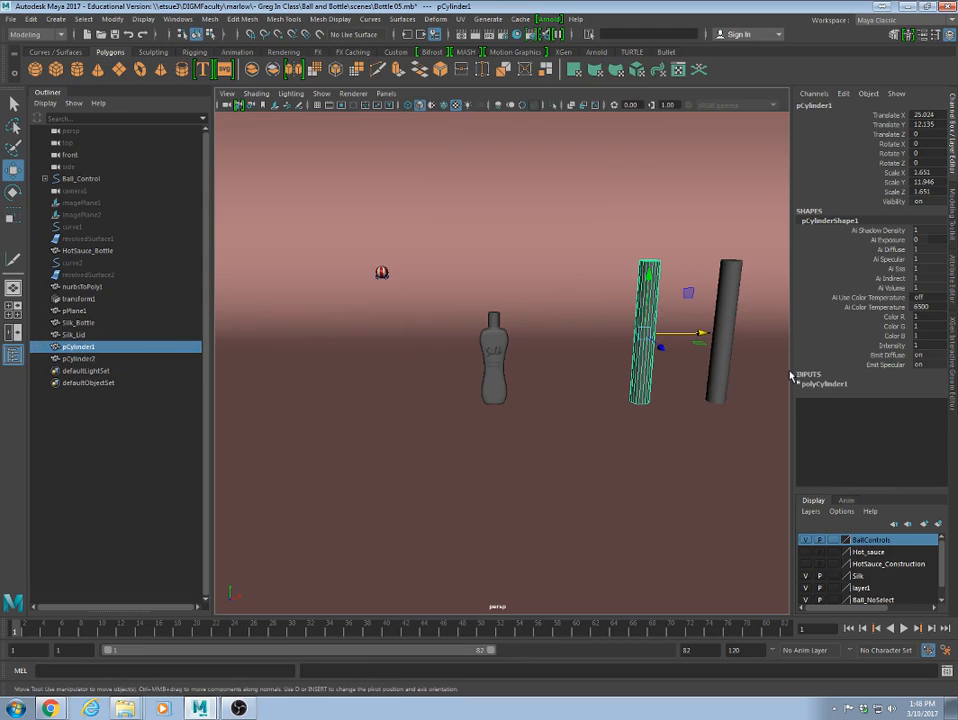
left_click(826, 384)
left_click(868, 423)
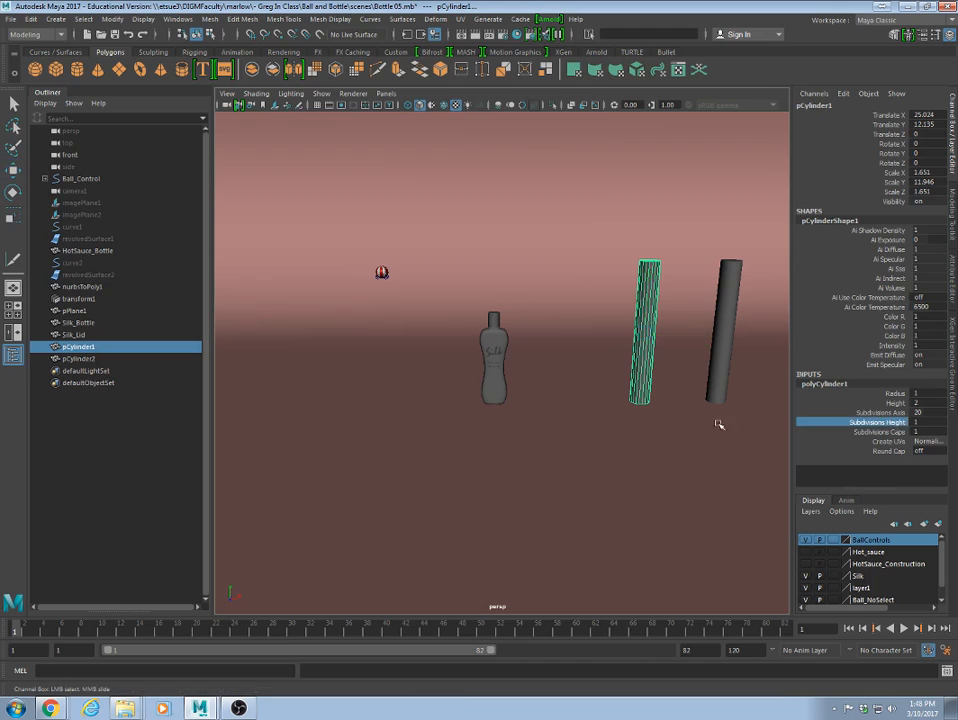
middle_click_drag(718, 424, 953, 437)
left_click(703, 450)
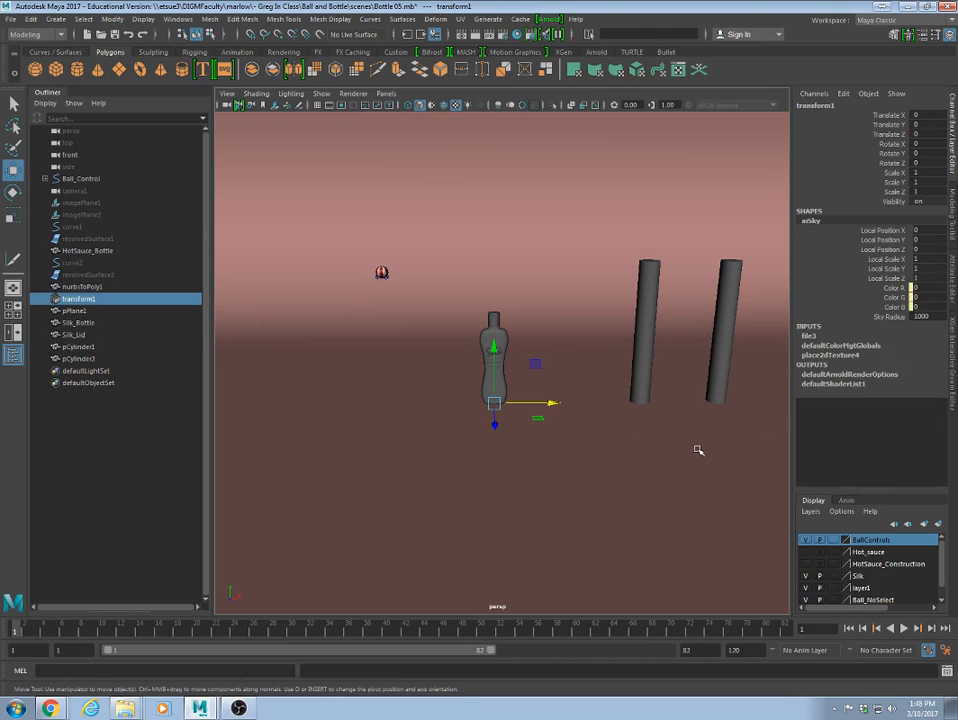
middle_click_drag(697, 442, 468, 474, "alt")
right_click_drag(340, 408, 547, 422, "alt")
left_click_drag(547, 422, 487, 413, "alt")
left_click(391, 413)
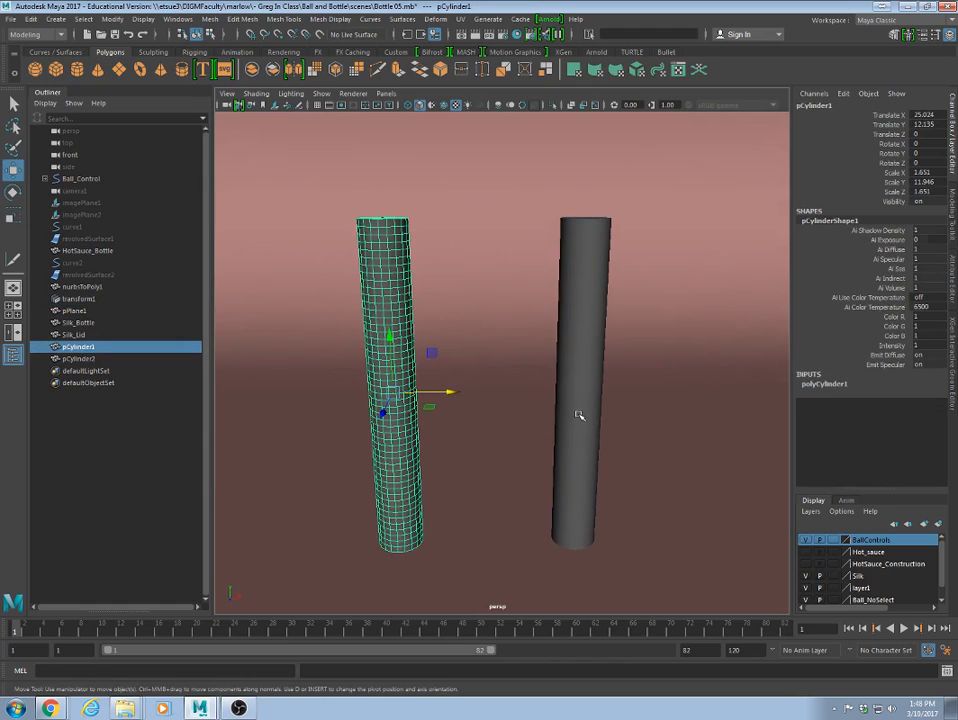
Compare the subdivisions of the two cylinders by selecting them in turn.
left_click(579, 415, "shift")
left_click(614, 437)
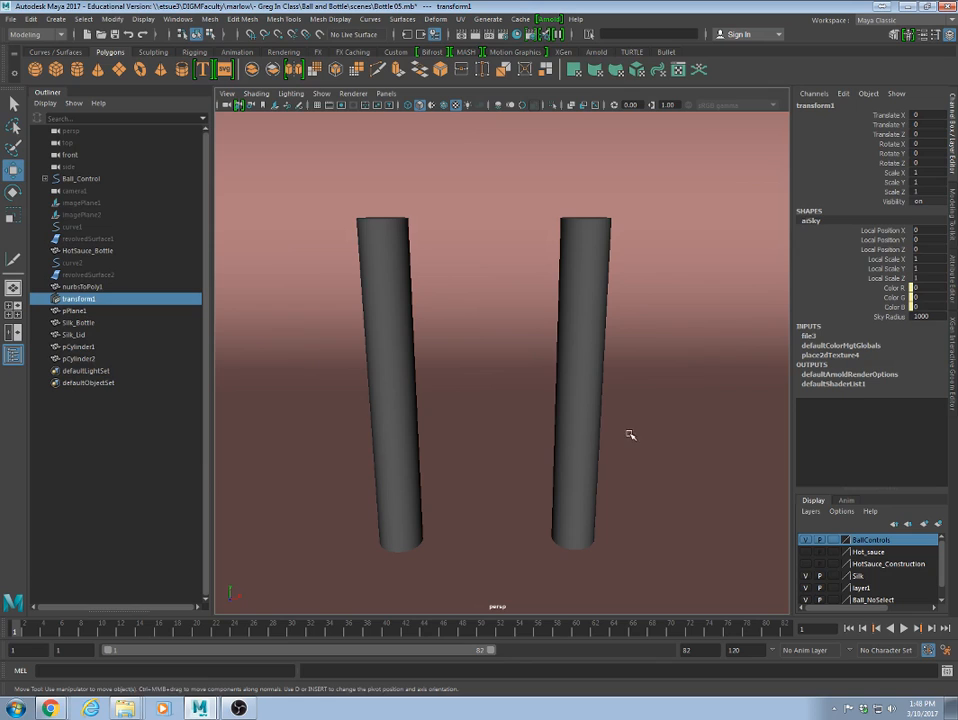
left_click_drag(630, 435, 546, 447, "alt")
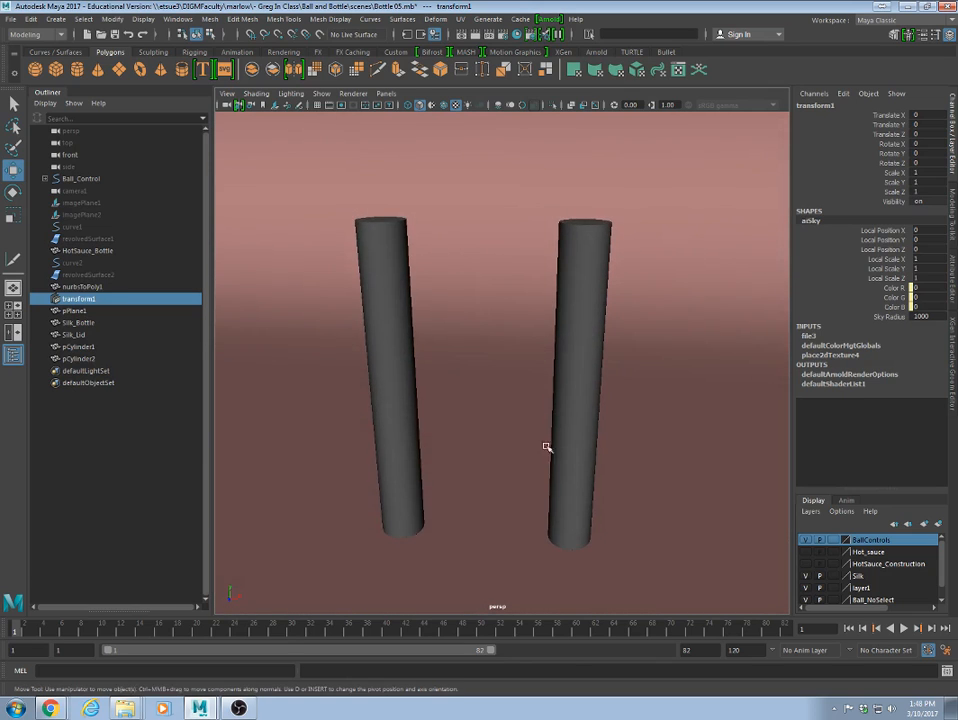
left_click(405, 429)
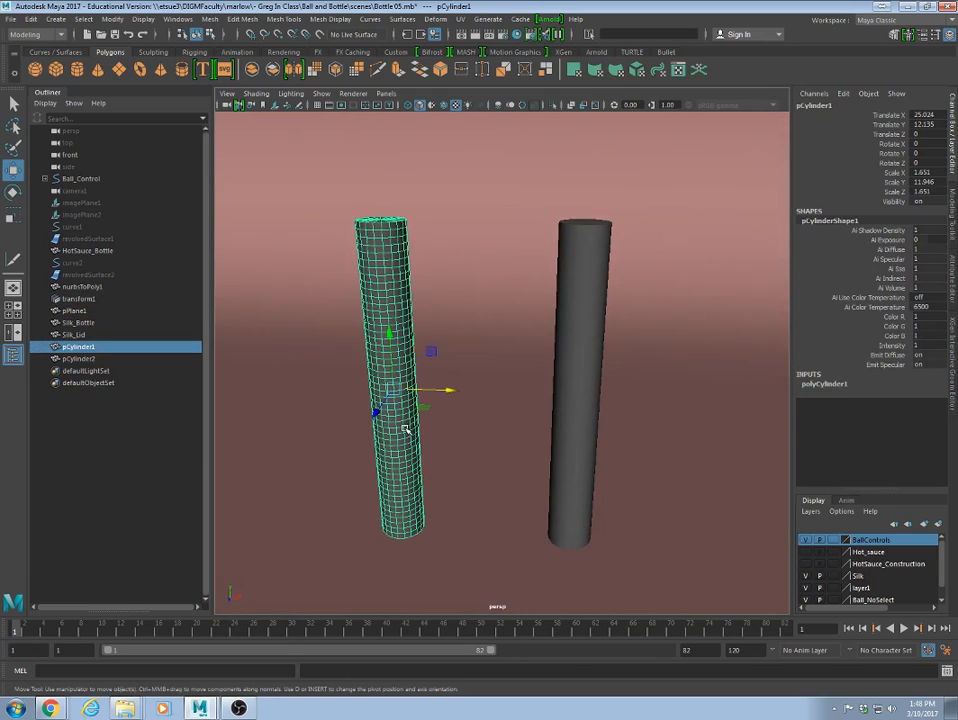
left_click(577, 409)
Apply a lattice deformer to the highly subdivided cylinder nearer the bottle.
left_click(406, 382)
left_click(145, 19)
mouse_move(115, 22)
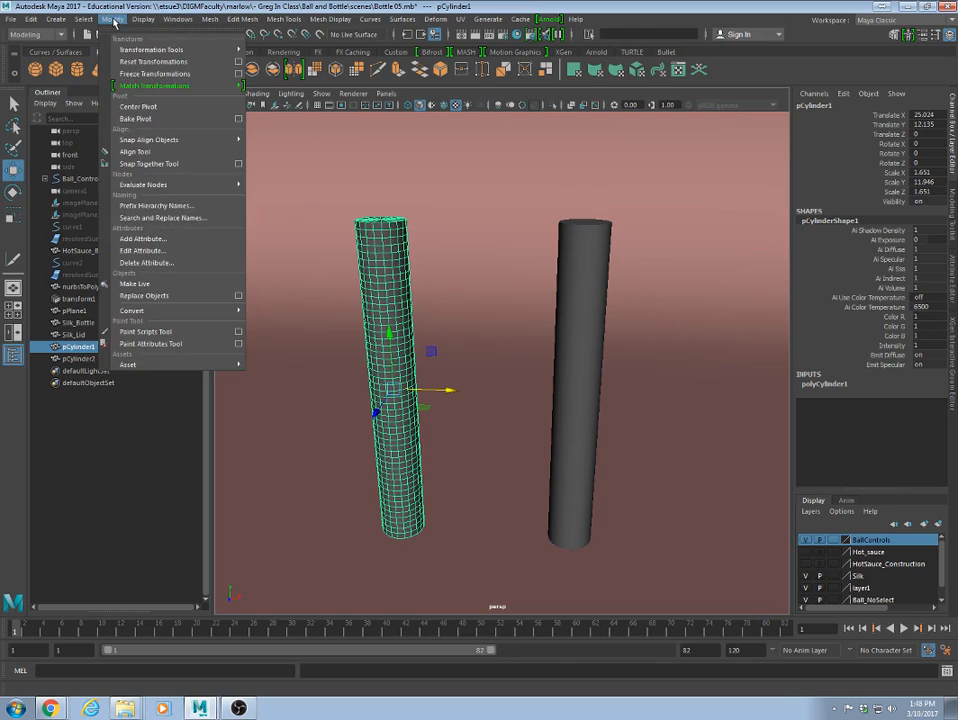
mouse_move(437, 21)
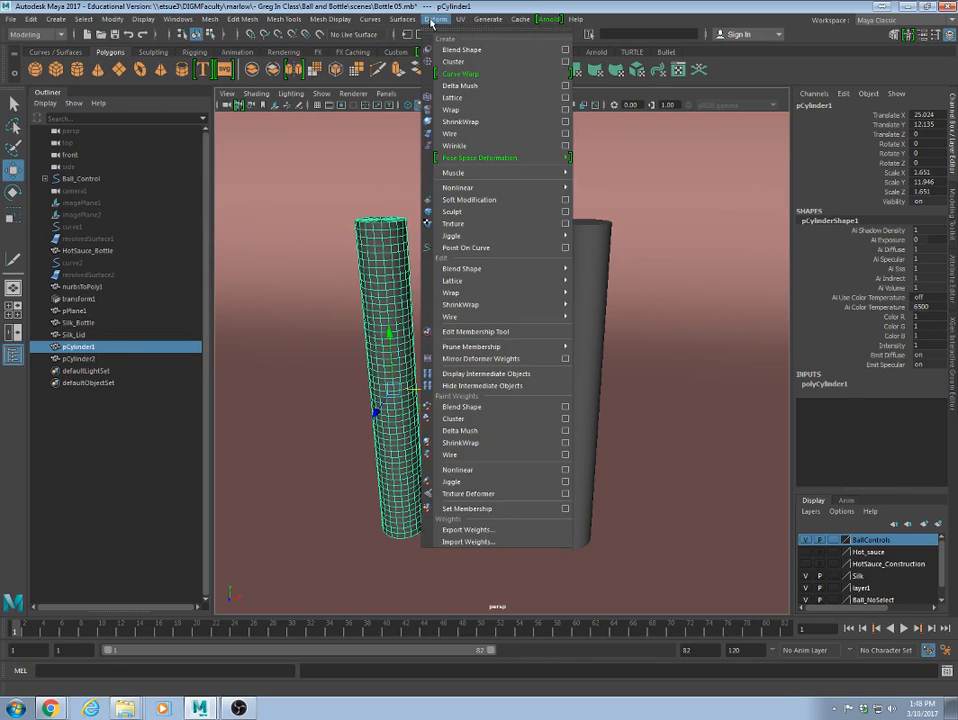
mouse_move(481, 188)
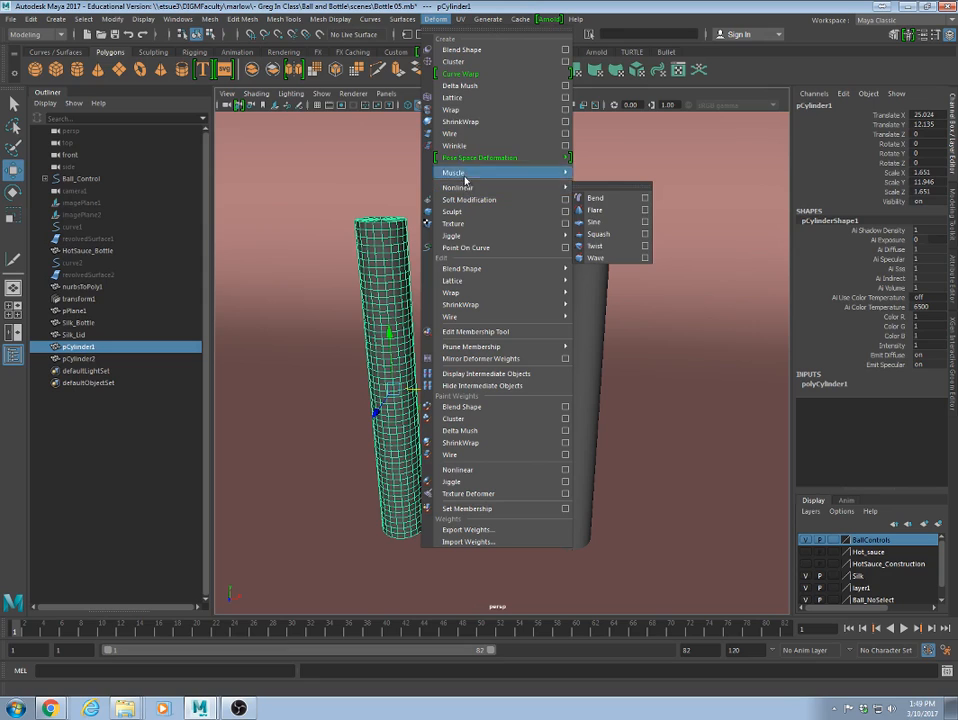
left_click(453, 97)
left_click_drag(455, 427, 415, 345, "alt")
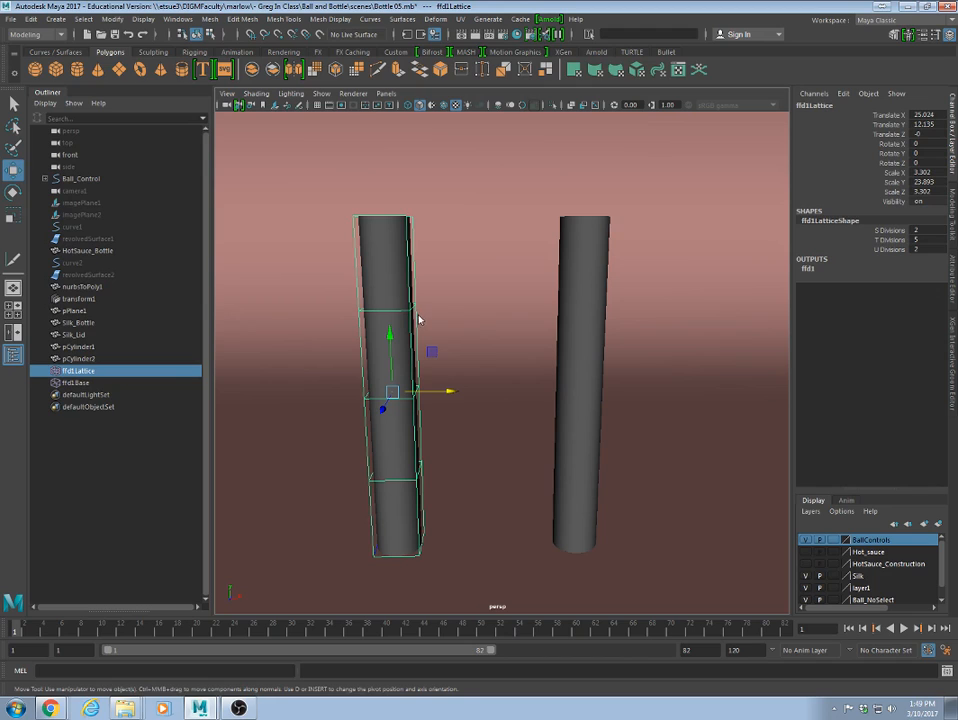
Pull the lattice points in the second row from the top outward on both sides to bulge the cylinder.
right_click_drag(419, 319, 414, 272)
left_click_drag(389, 280, 463, 336)
left_click_drag(413, 307, 475, 297)
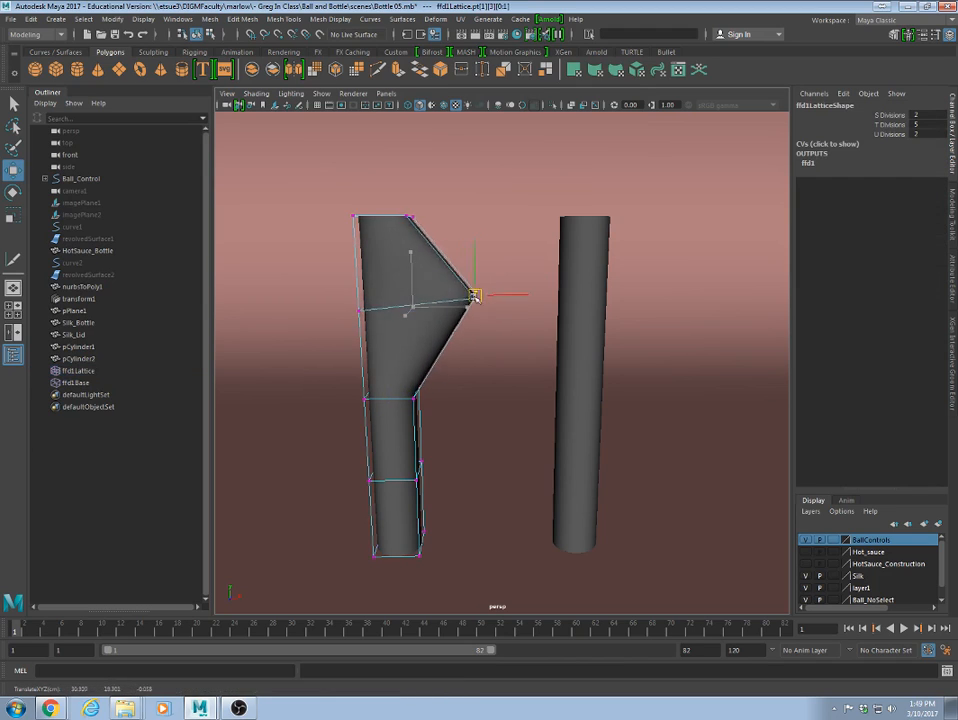
left_click_drag(299, 284, 310, 315)
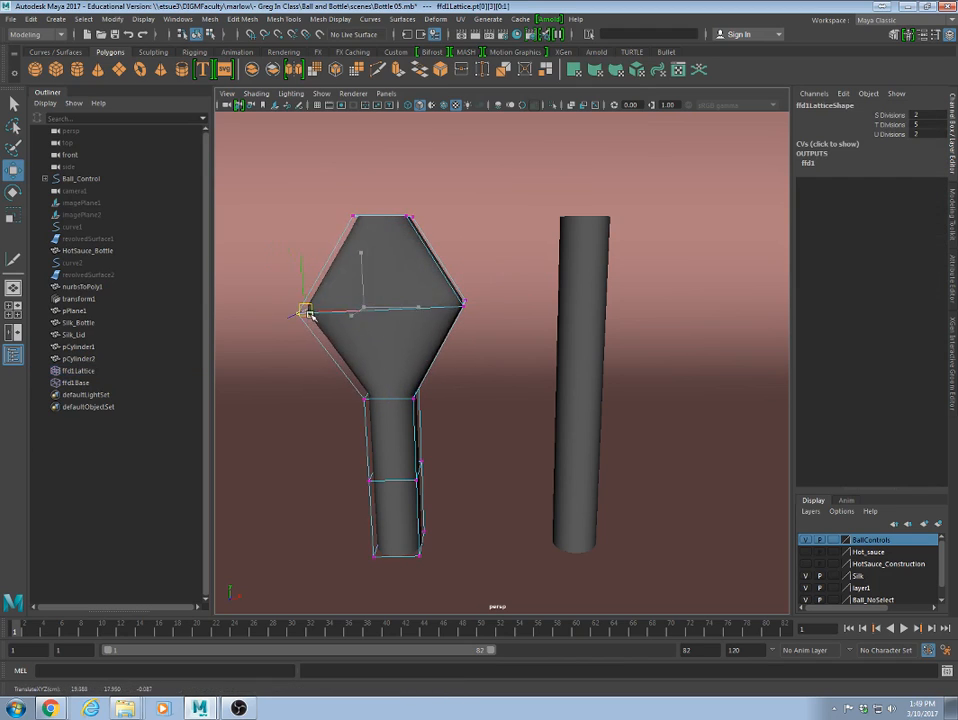
left_click(509, 254)
left_click_drag(507, 256, 426, 308, "alt")
left_click(359, 303)
Undo the lattice point moves and the lattice creation on the cylinder nearer the bottle.
key("ctrl+z")
key("ctrl+z")
key("ctrl+z")
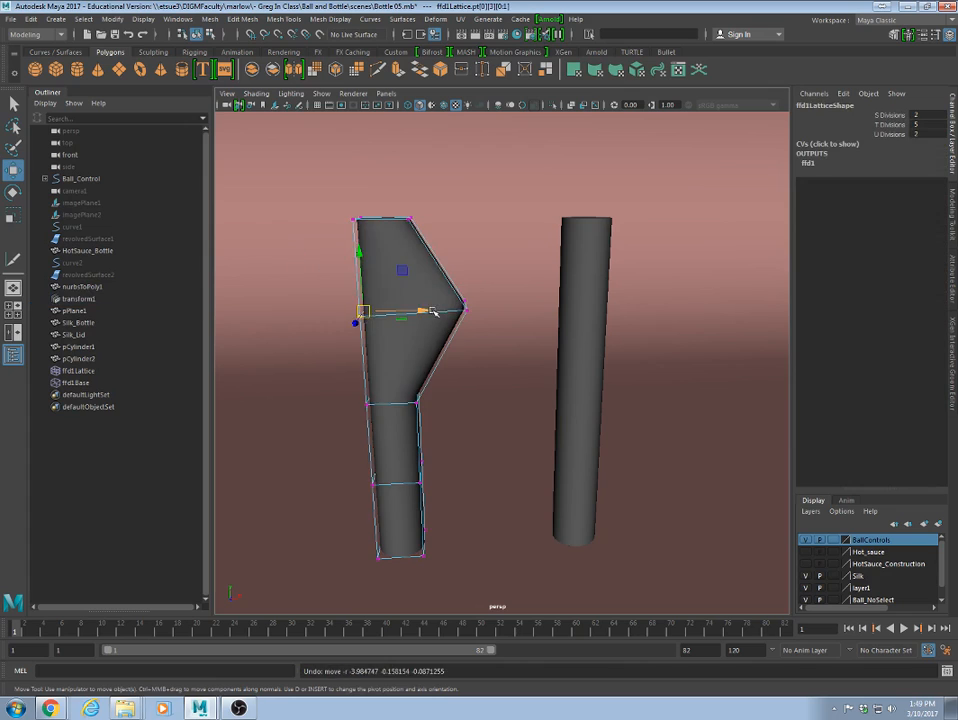
key("ctrl+z")
key("ctrl+z")
key("ctrl+z")
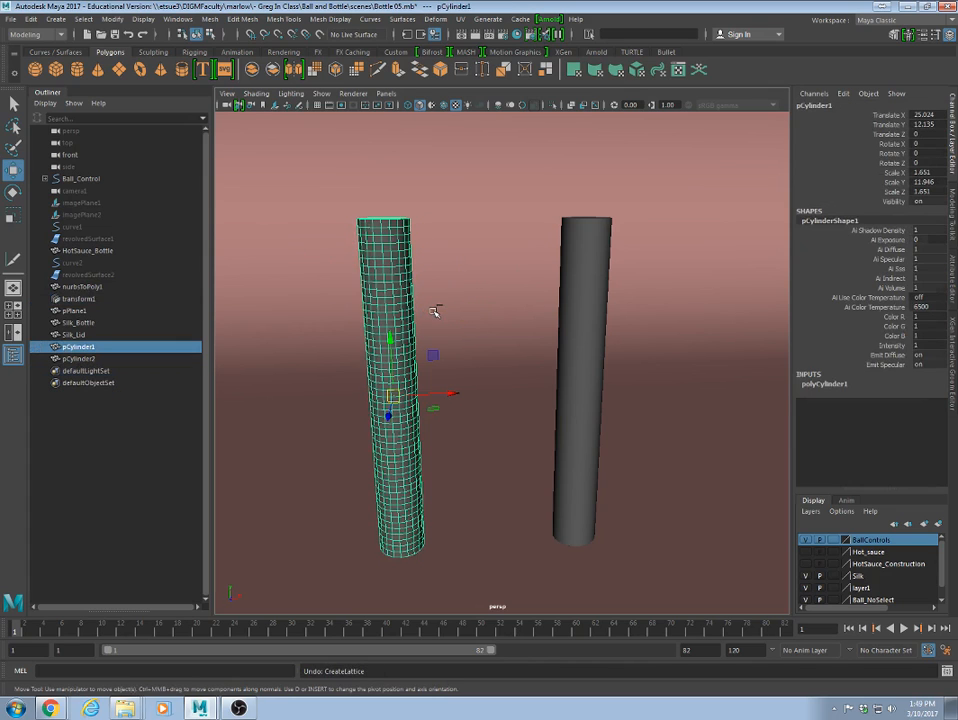
Add a nonlinear Bend deformer to the cylinder nearer the bottle and show the scene in wireframe.
left_click_drag(460, 331, 434, 336, "alt")
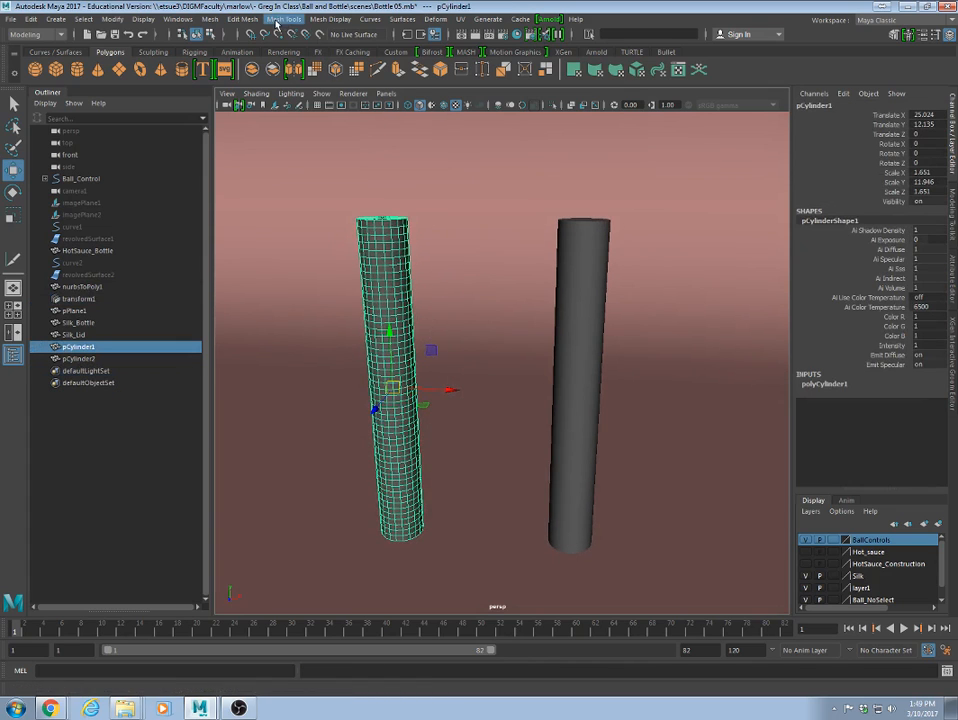
left_click(435, 19)
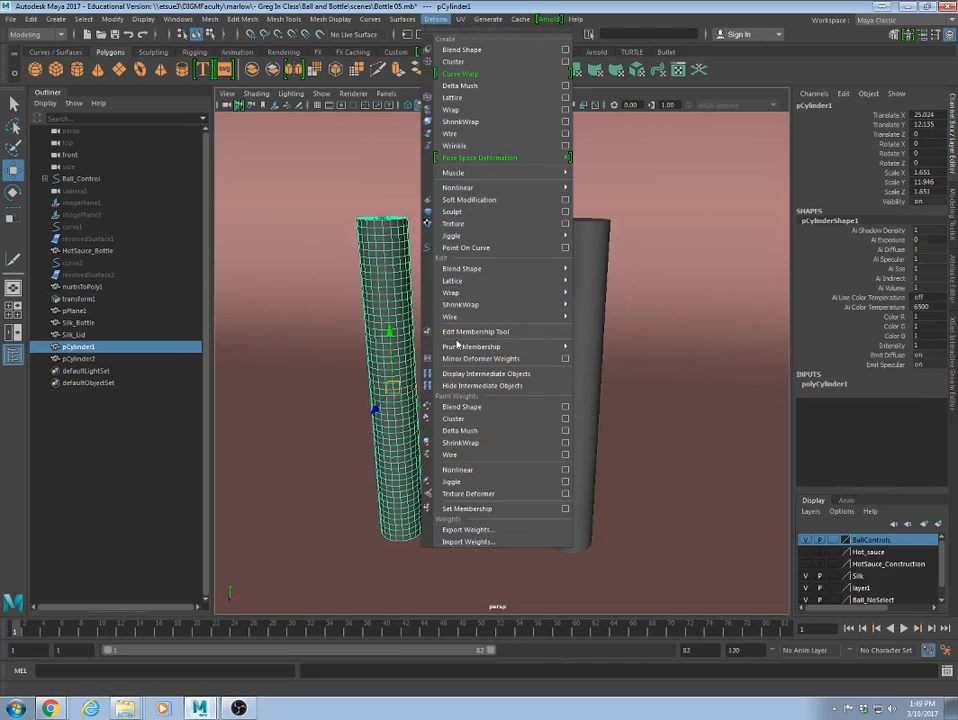
left_click(592, 197)
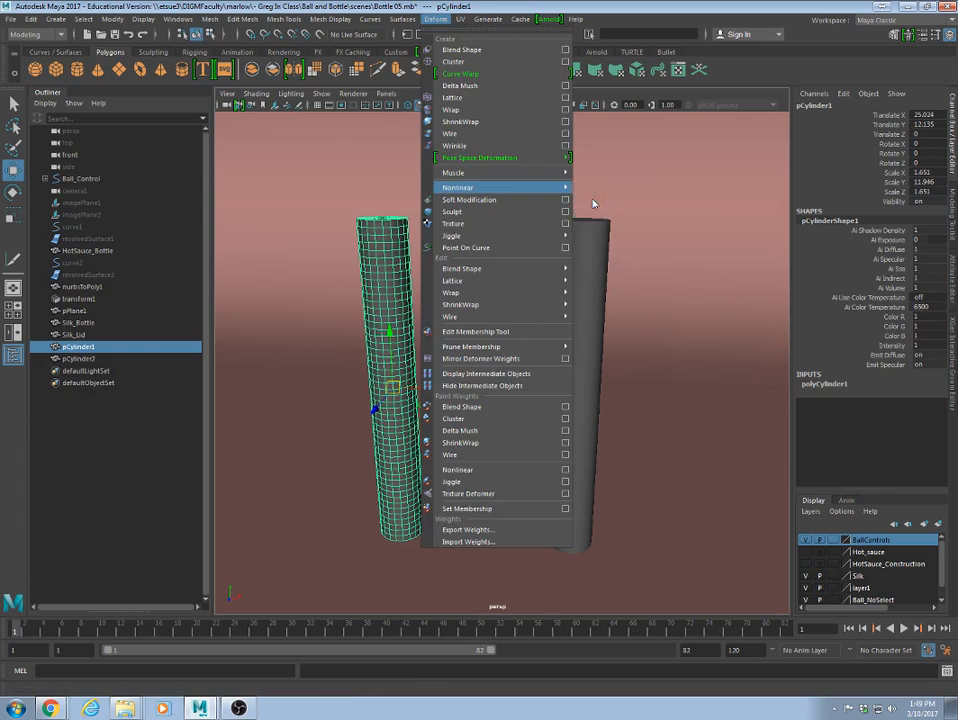
key("4")
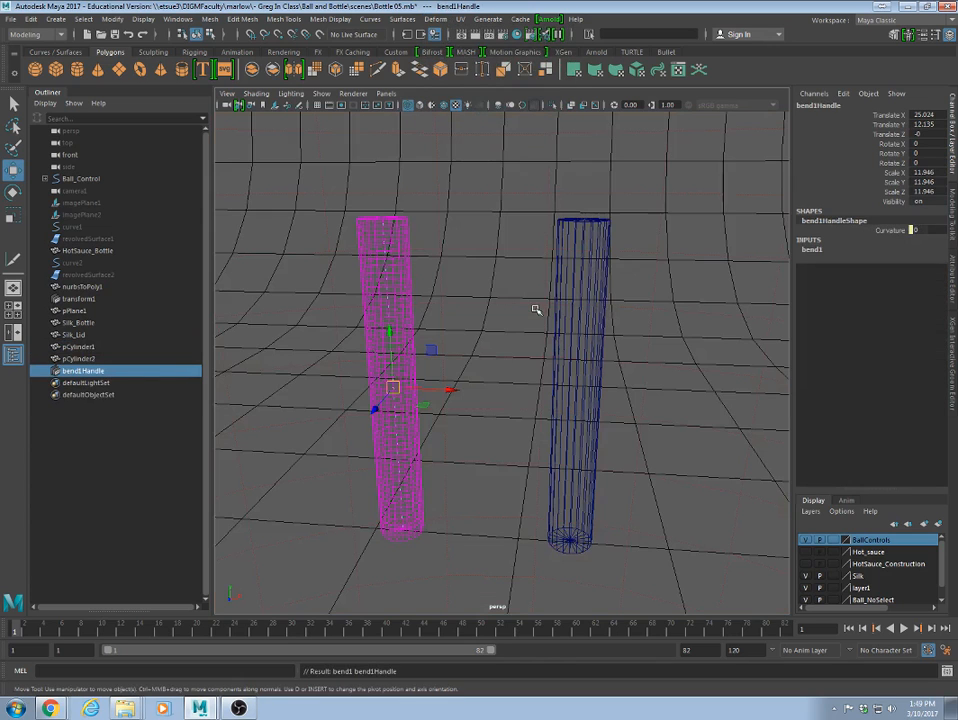
left_click_drag(373, 380, 512, 396, "alt")
key("ctrl+z")
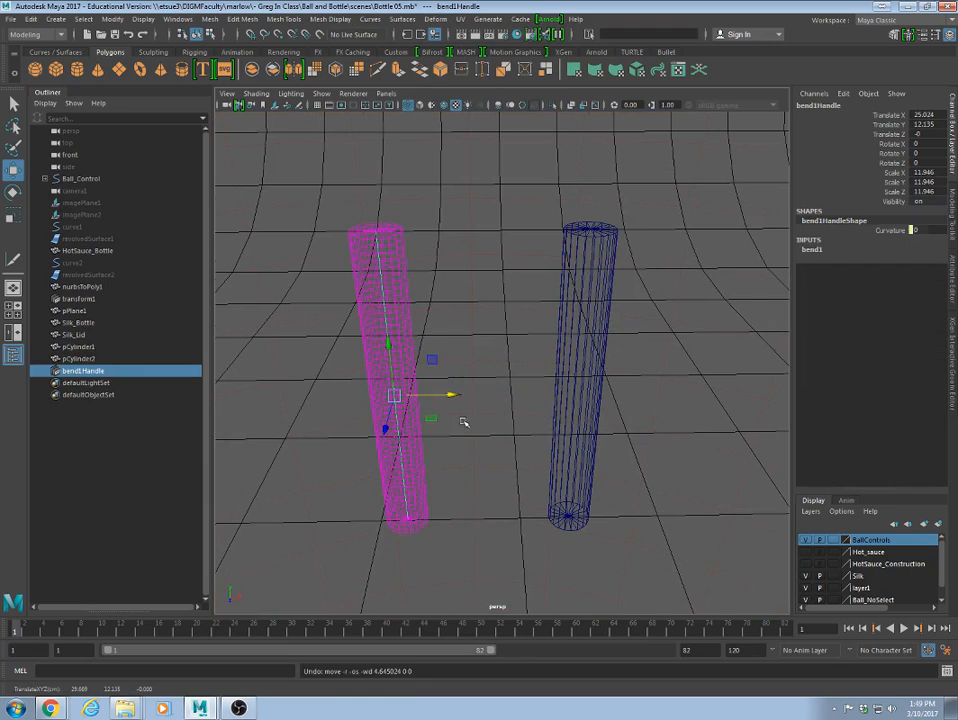
left_click_drag(463, 422, 503, 372, "alt")
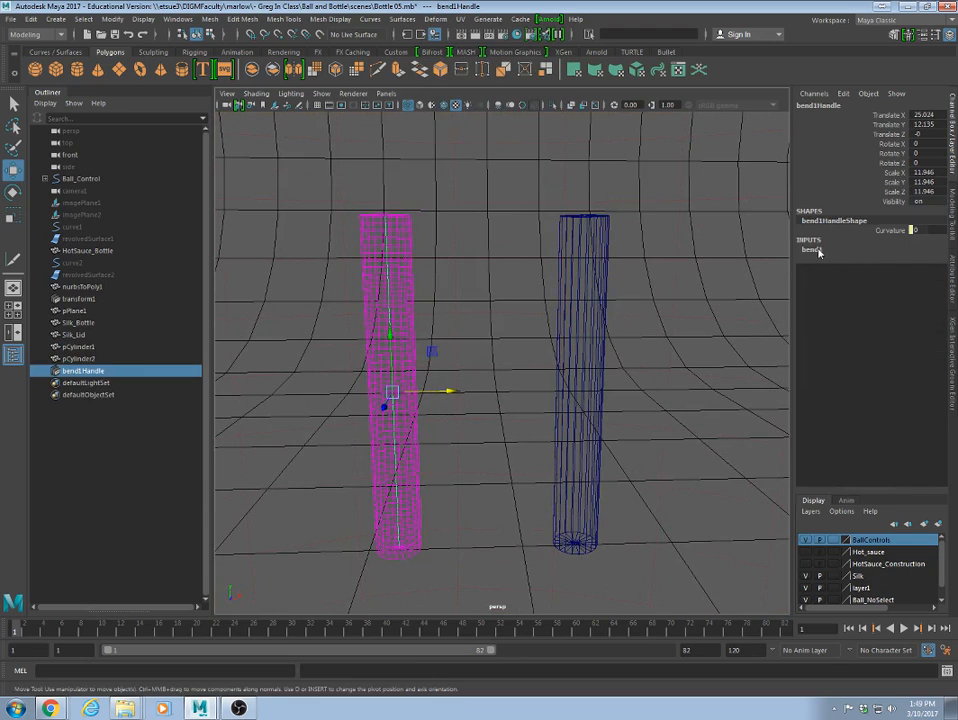
Set the bend curvature of the cylinder nearer the bottle to about -92.8.
left_click(412, 271)
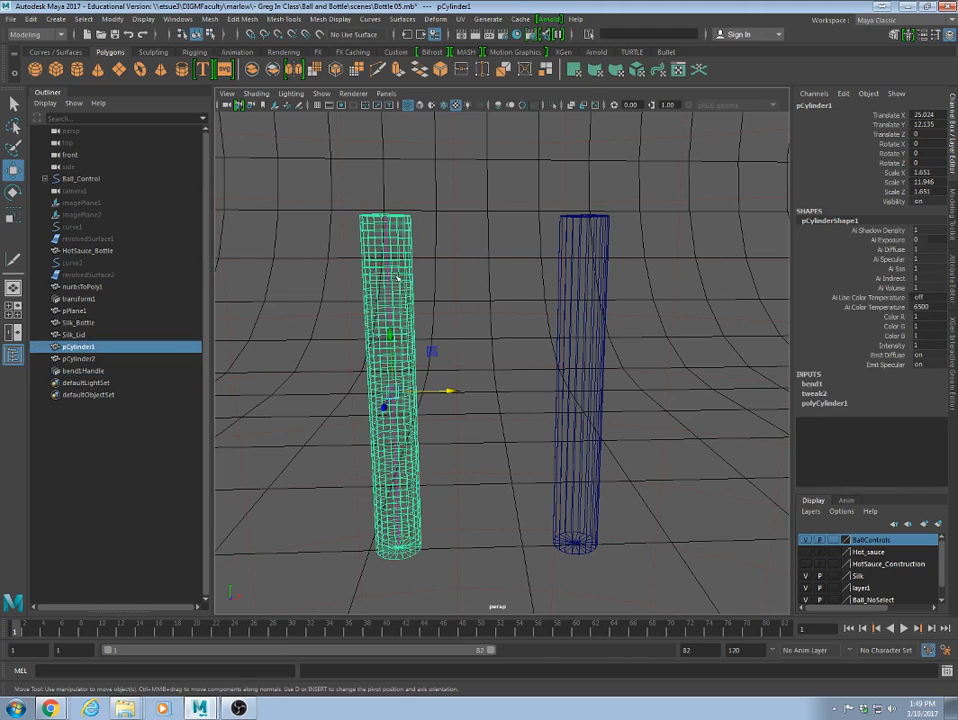
left_click(809, 389)
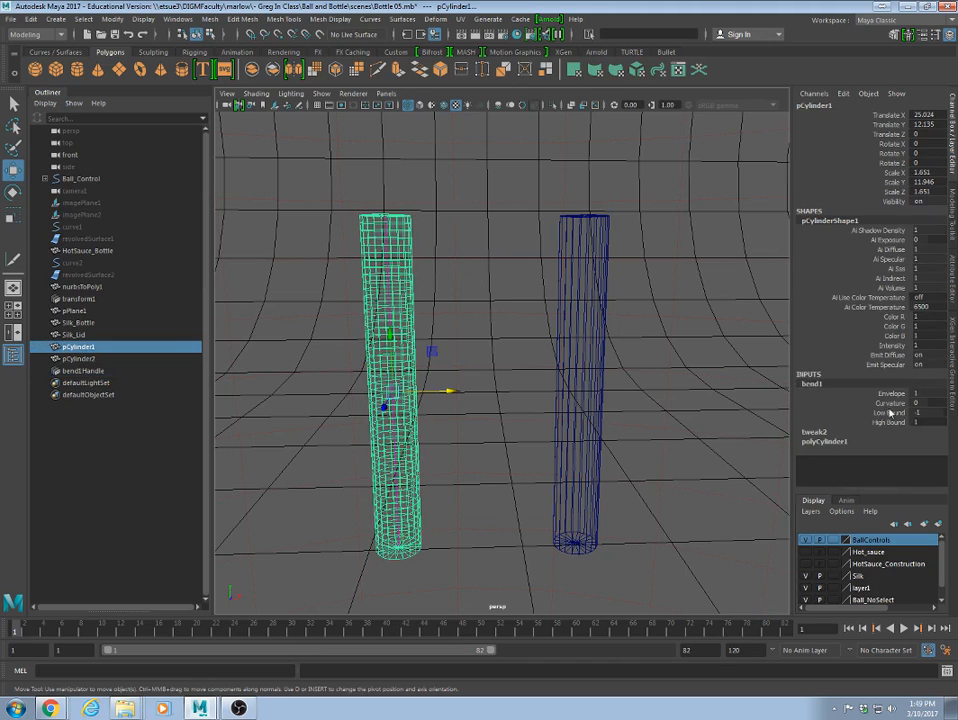
left_click(891, 403)
middle_click_drag(512, 393, 467, 383)
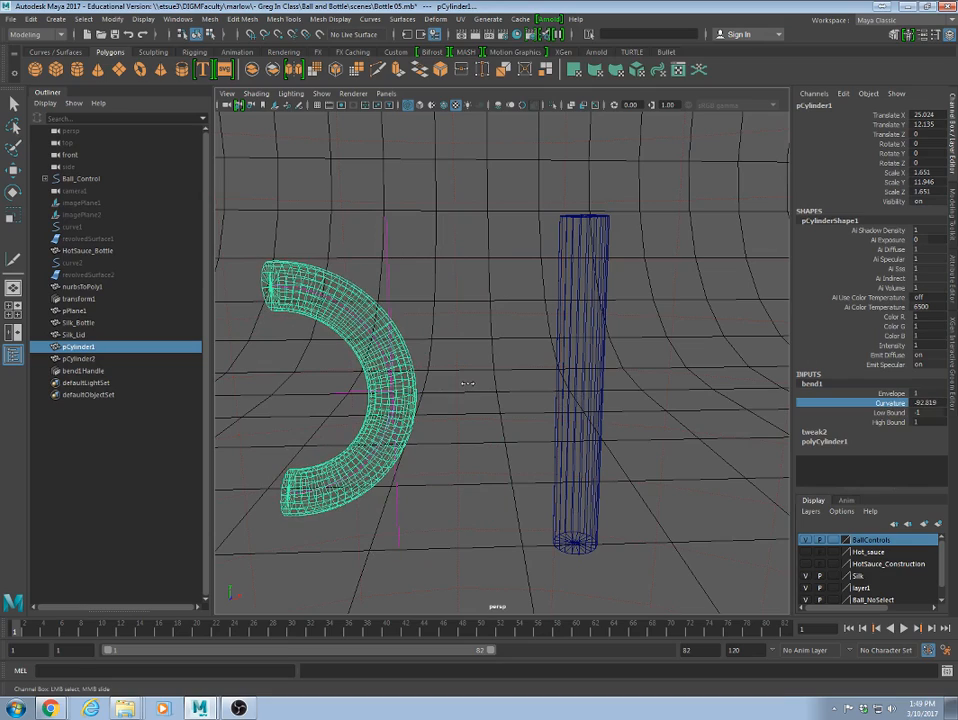
mouse_move(527, 377)
left_mouse_down("alt")
mouse_move(535, 395)
mouse_move(512, 392)
left_mouse_up("alt")
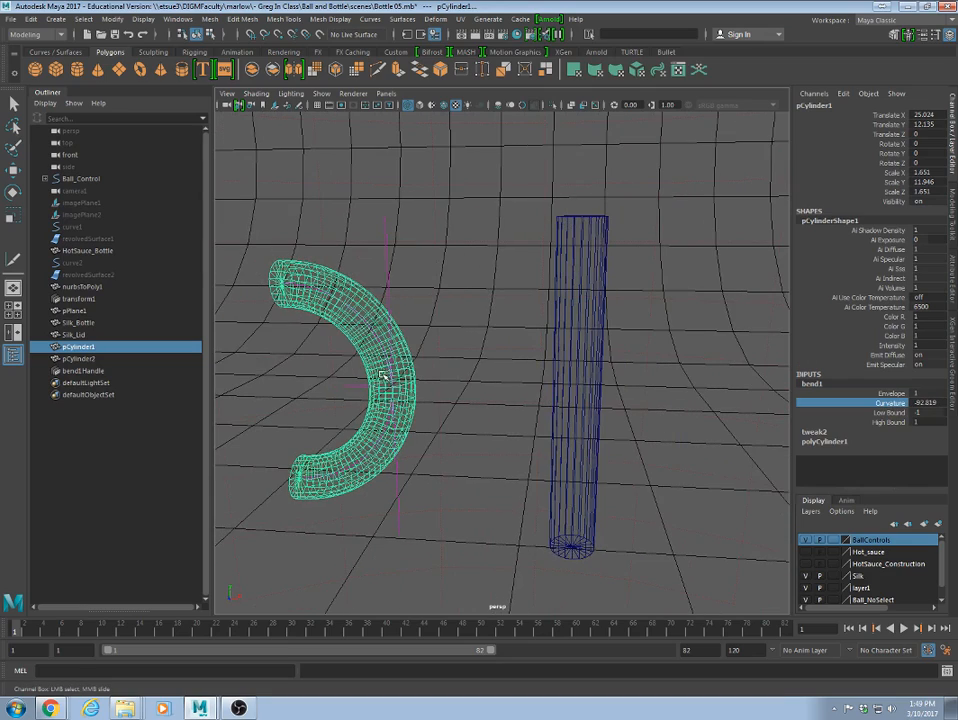
Return to shaded display and examine the bent cylinder's mesh up close.
left_click(567, 370)
key("w")
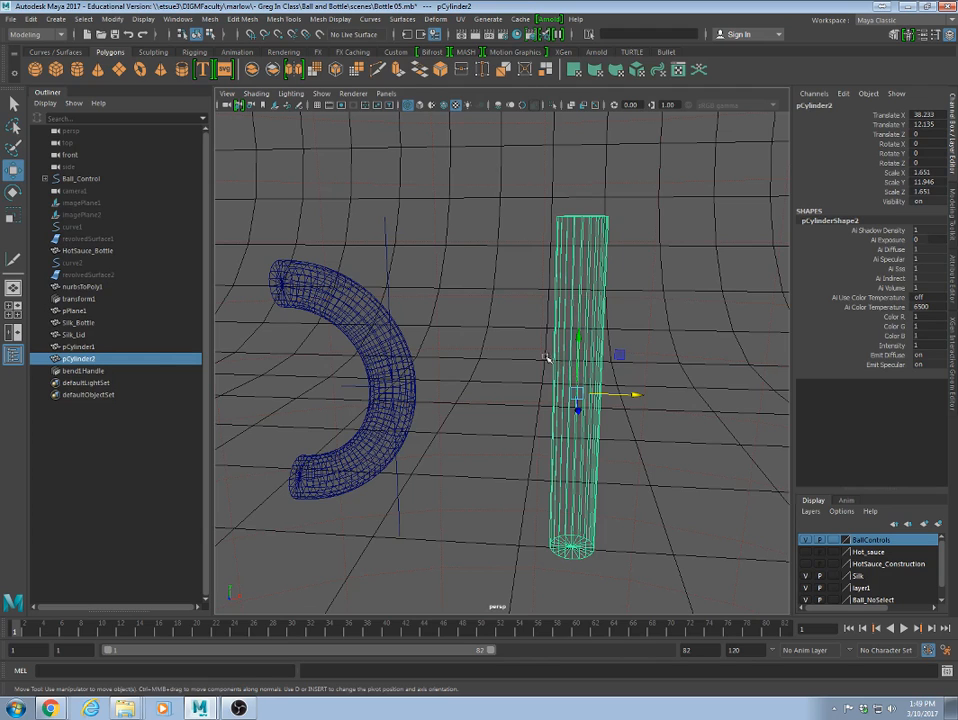
key("5")
left_click(384, 356)
scroll(404, 358, "up", 5)
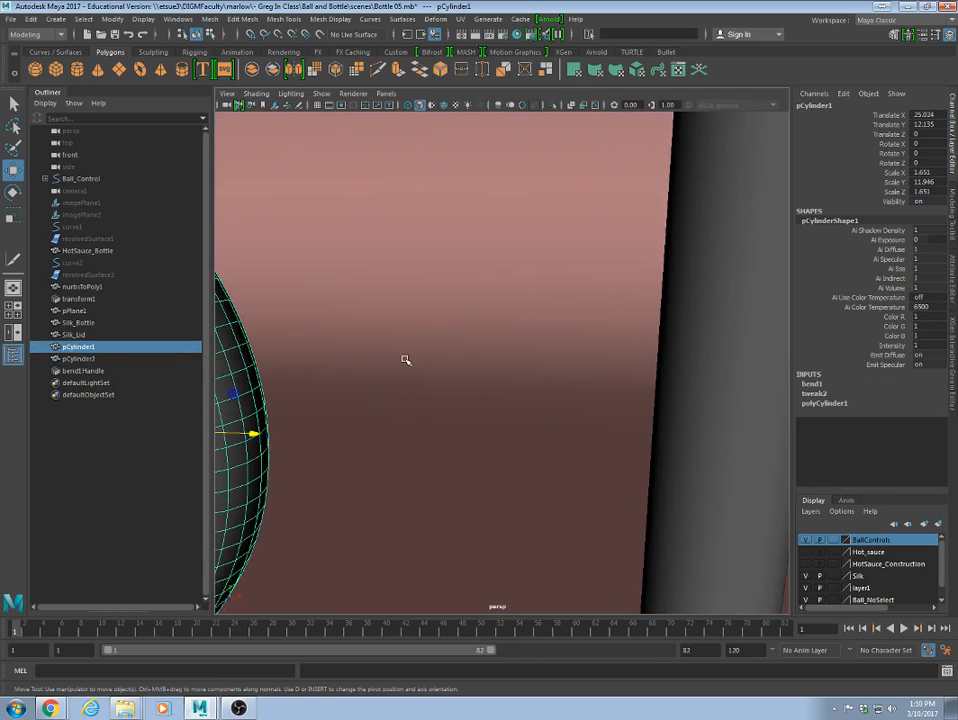
middle_click_drag(354, 377, 585, 369, "alt")
right_click_drag(392, 350, 690, 374, "alt")
middle_click_drag(440, 327, 508, 391, "alt")
key("f")
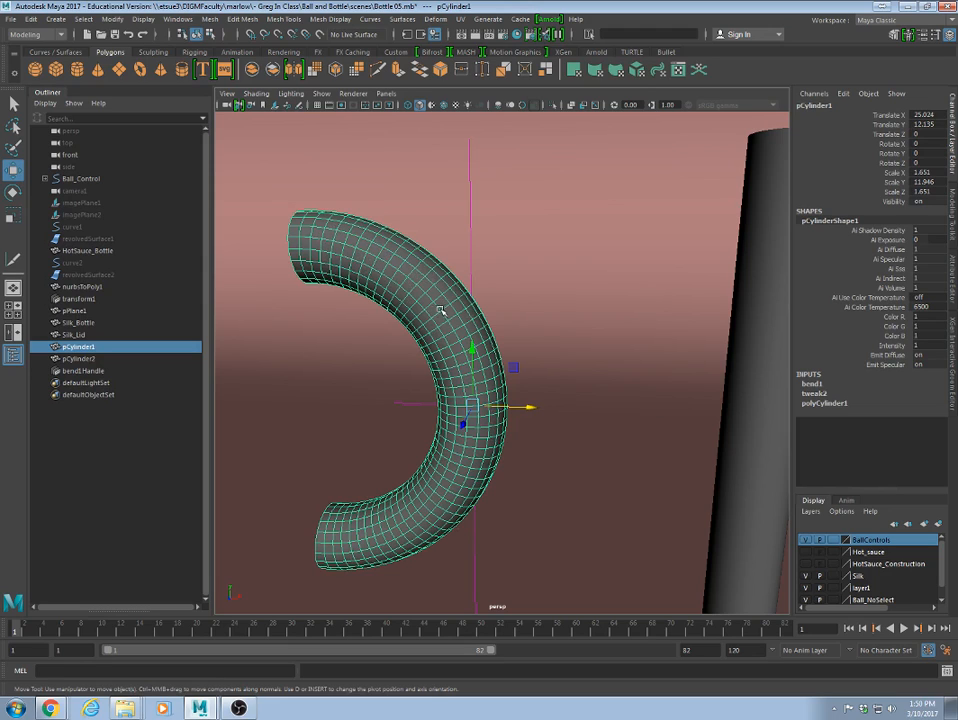
scroll(460, 368, "down", 6)
Add a nonlinear Bend deformer to the straight cylinder without height subdivisions.
left_click(577, 357)
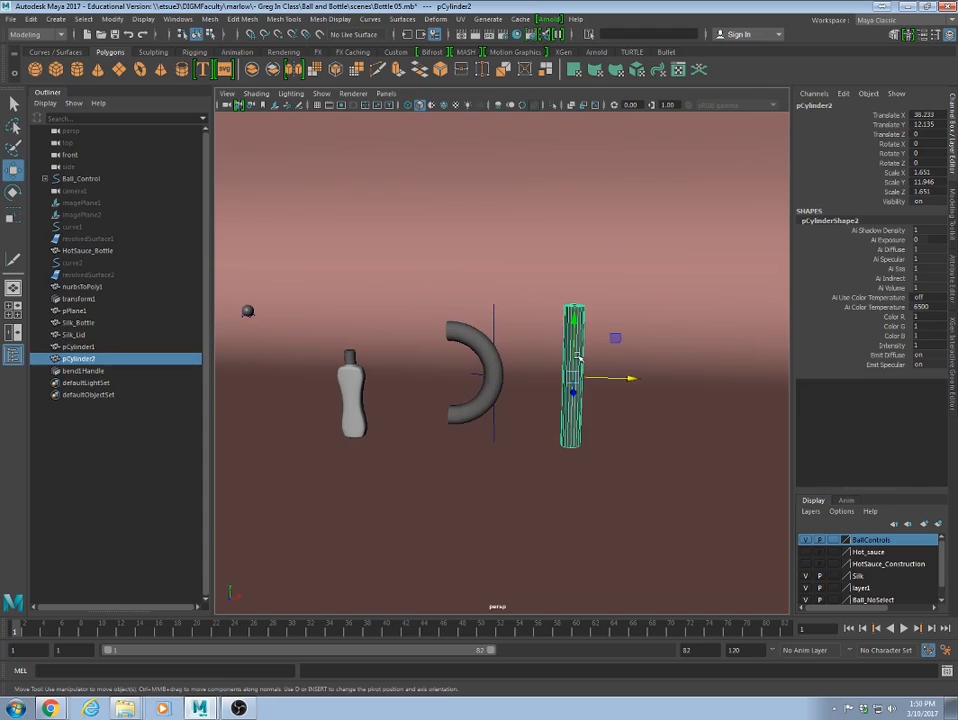
scroll(578, 373, "up", 3)
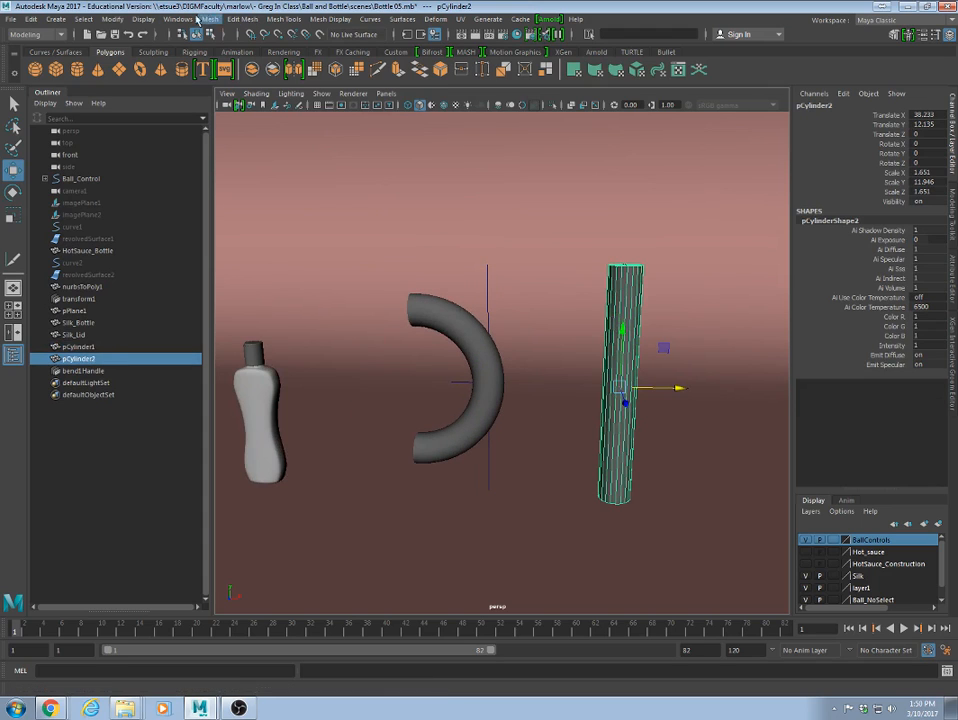
left_click(436, 19)
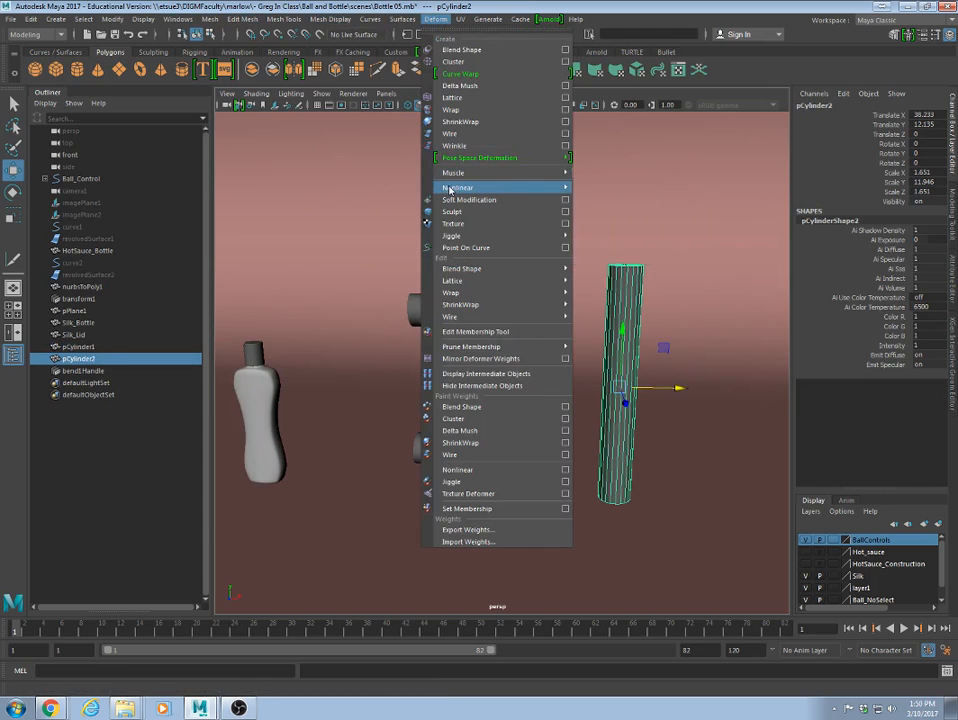
mouse_move(545, 188)
left_click(580, 198)
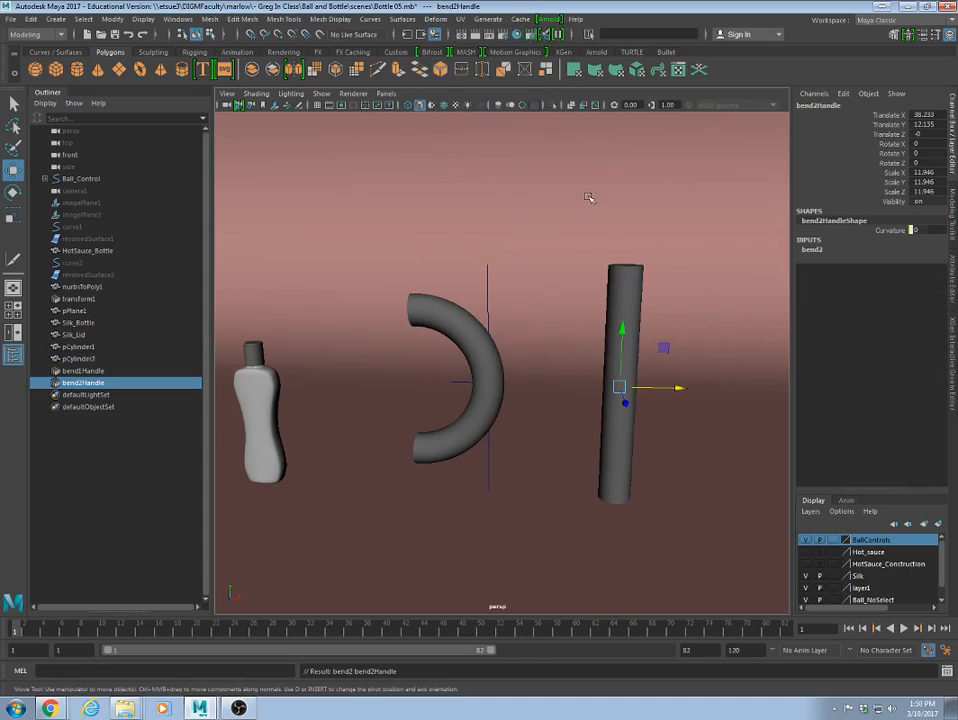
Set the curvature of the second cylinder's bend deformer to about 27.5.
left_click(812, 249)
left_click(890, 268)
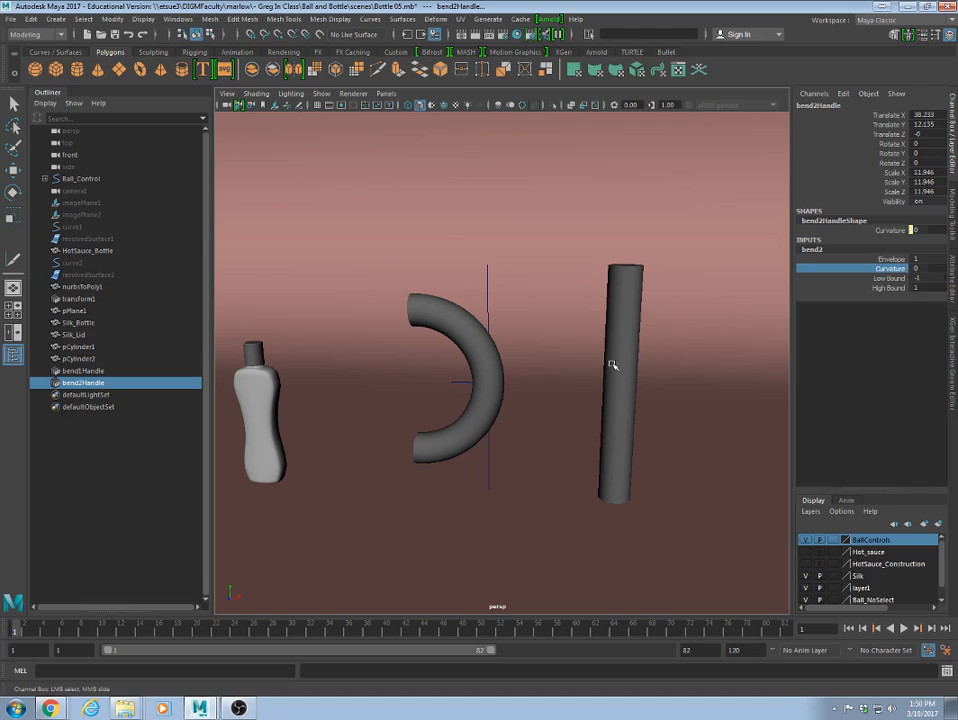
middle_click_drag(609, 364, 659, 381)
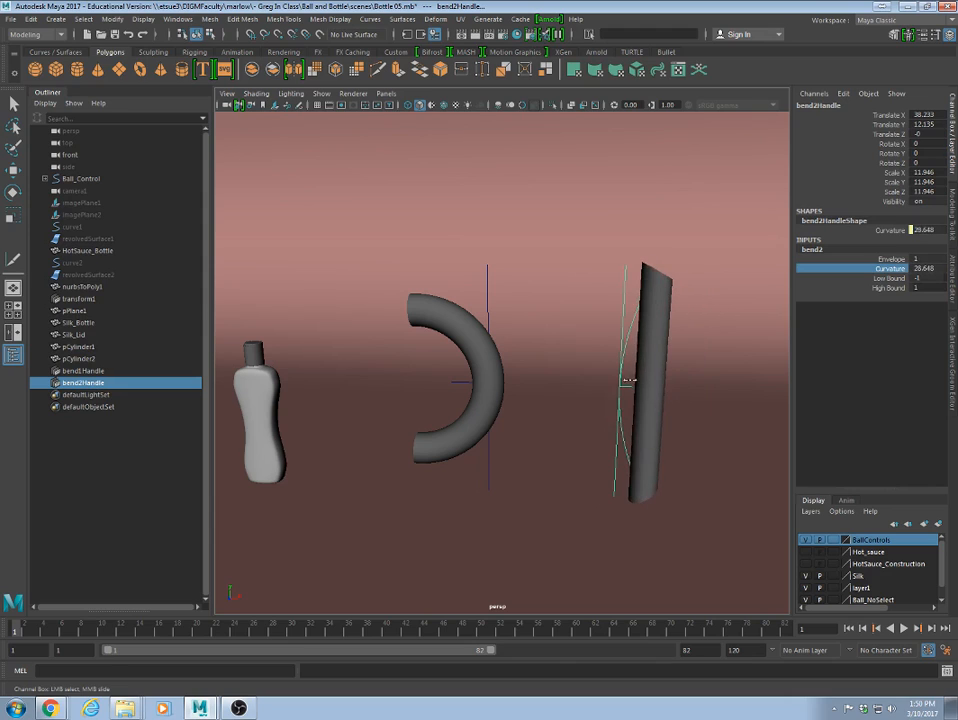
Examine the lengthwise edges of the second cylinder in edge selection mode.
left_click(662, 390)
key("w")
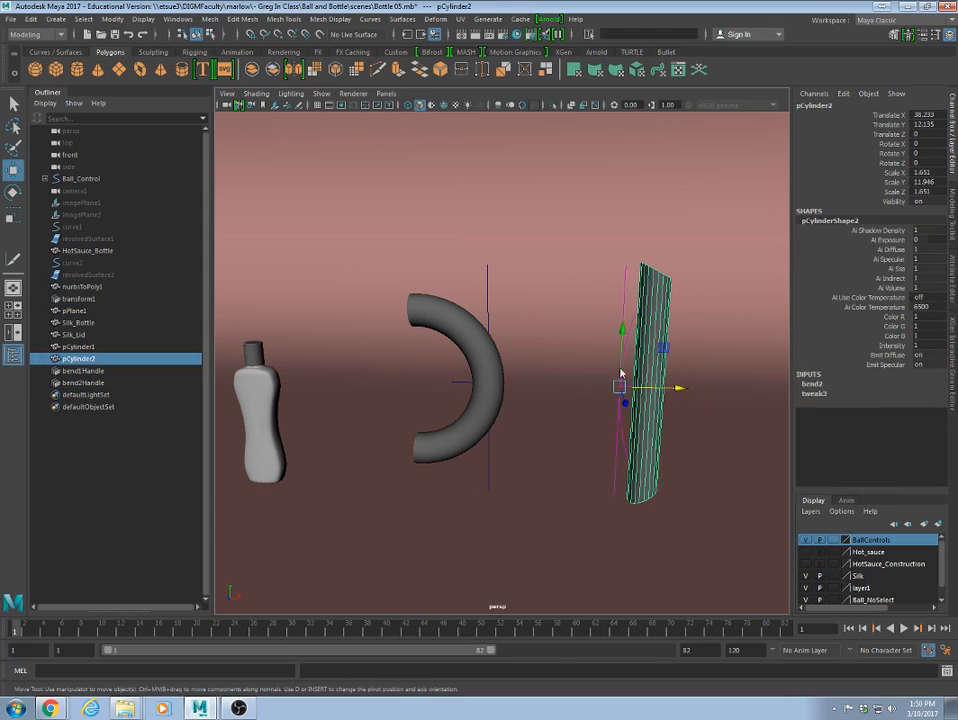
right_click_drag(637, 345, 641, 331)
left_click(663, 356)
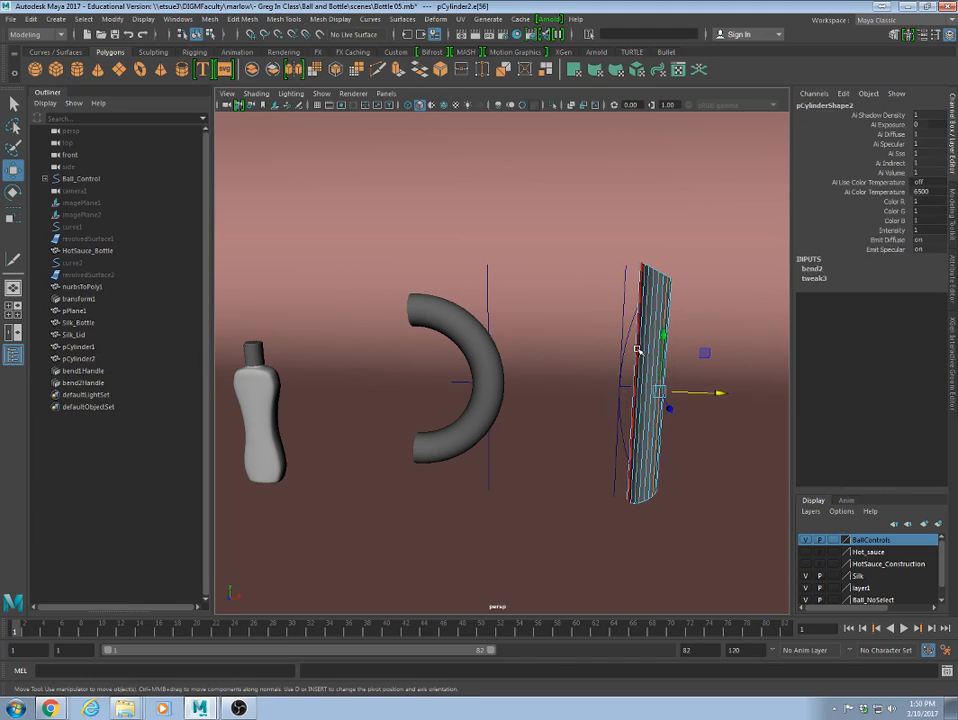
Delete the second cylinder together with its bend handle and select the remaining bent cylinder.
left_click(621, 361)
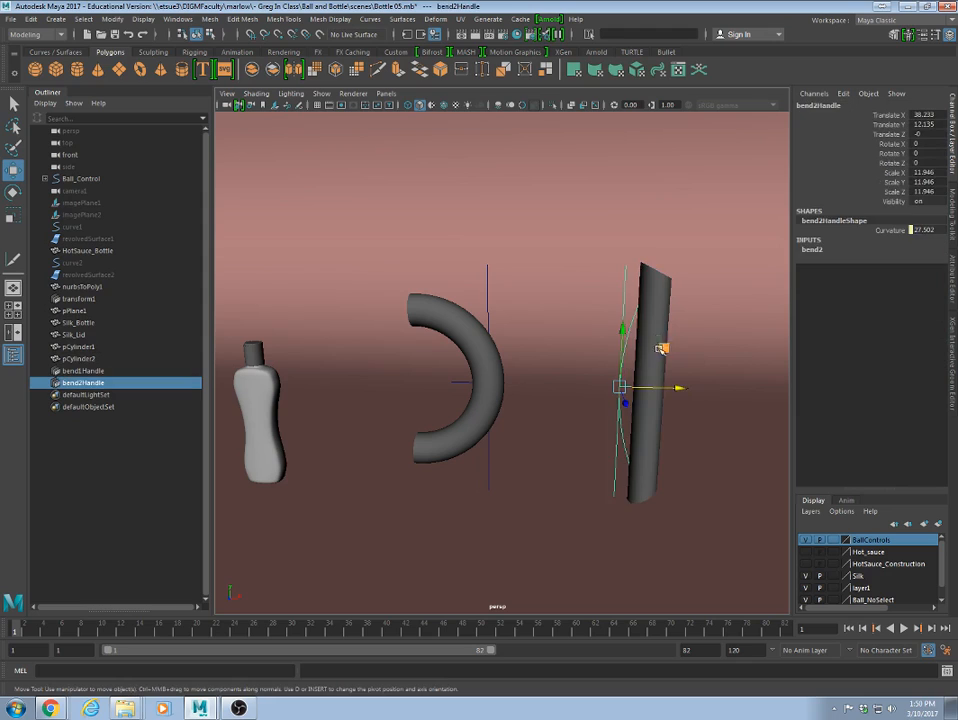
left_click(662, 309, "shift")
key("Delete")
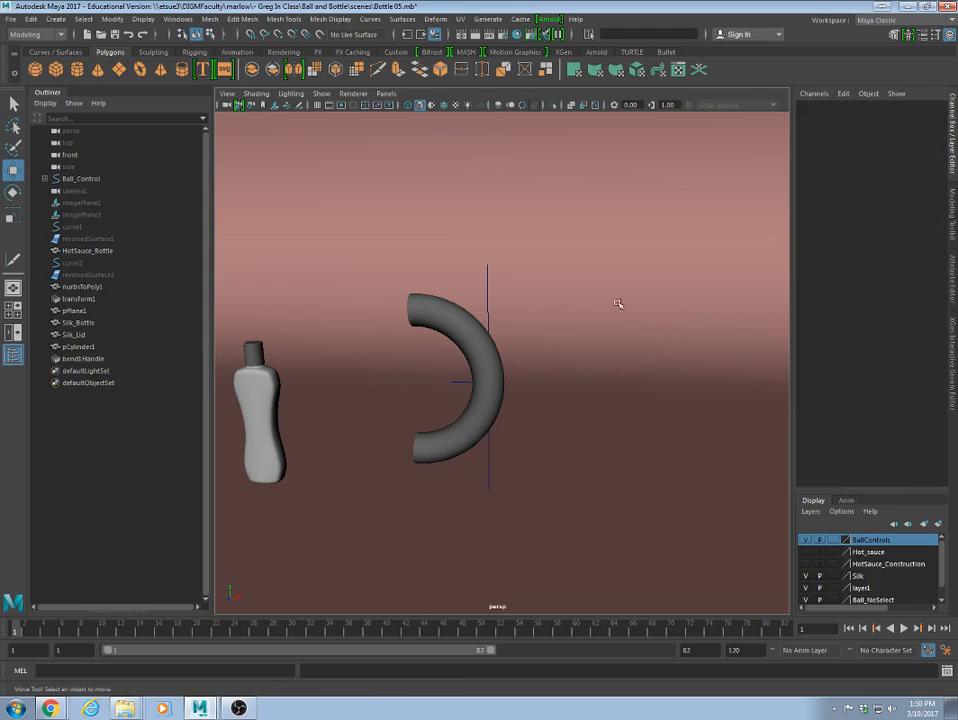
left_click(461, 331)
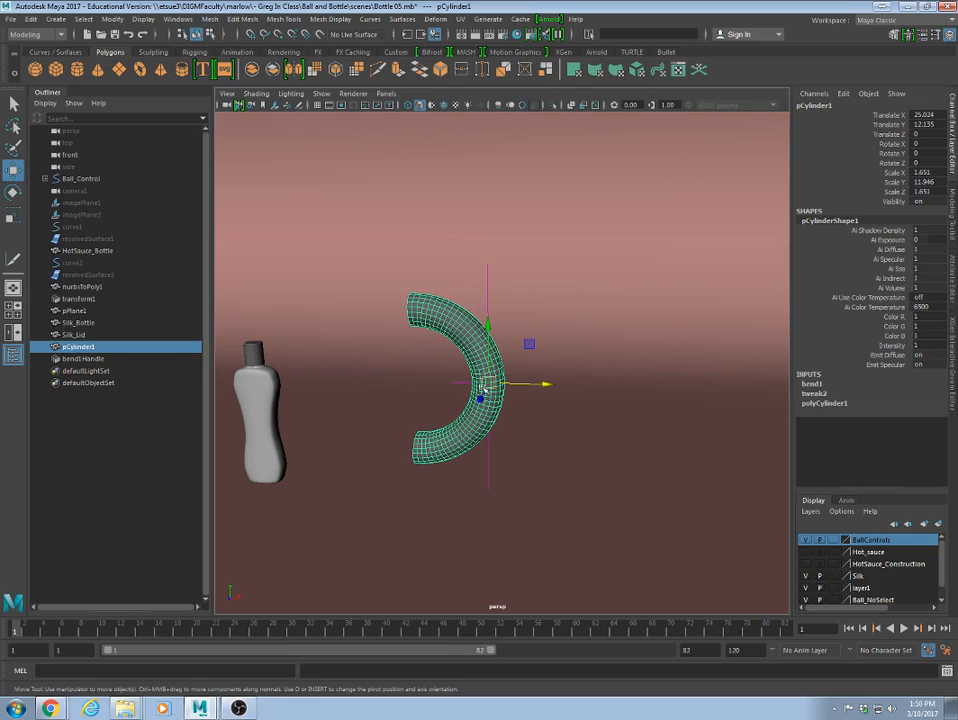
Try moving the bend handle straight up along the bent cylinder, and undo the move.
left_click(484, 296)
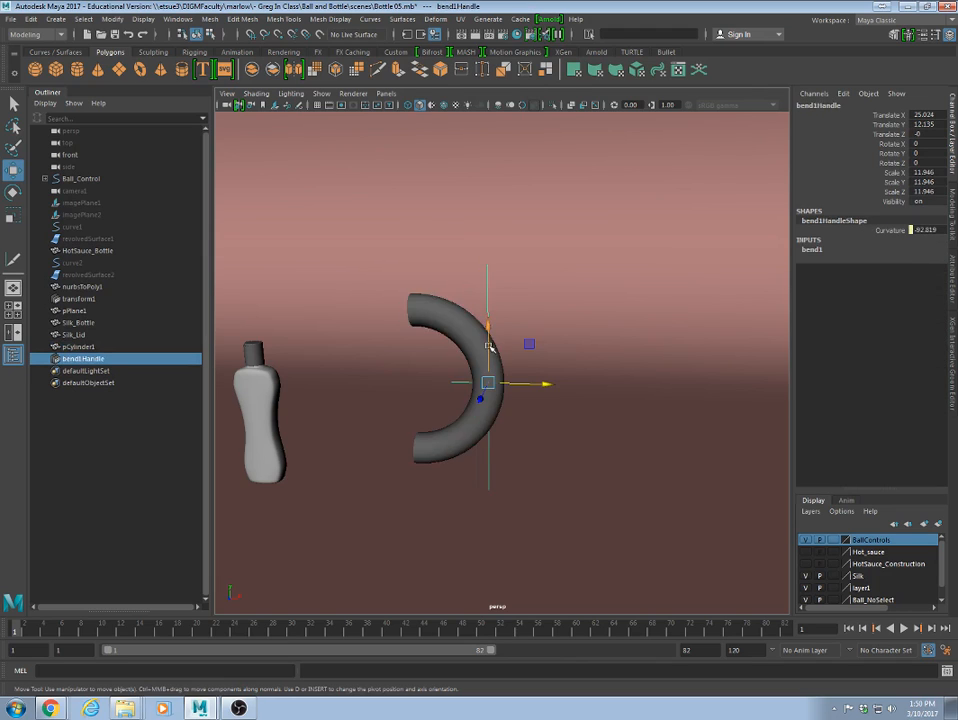
left_click_drag(487, 333, 423, 155)
key("ctrl+z")
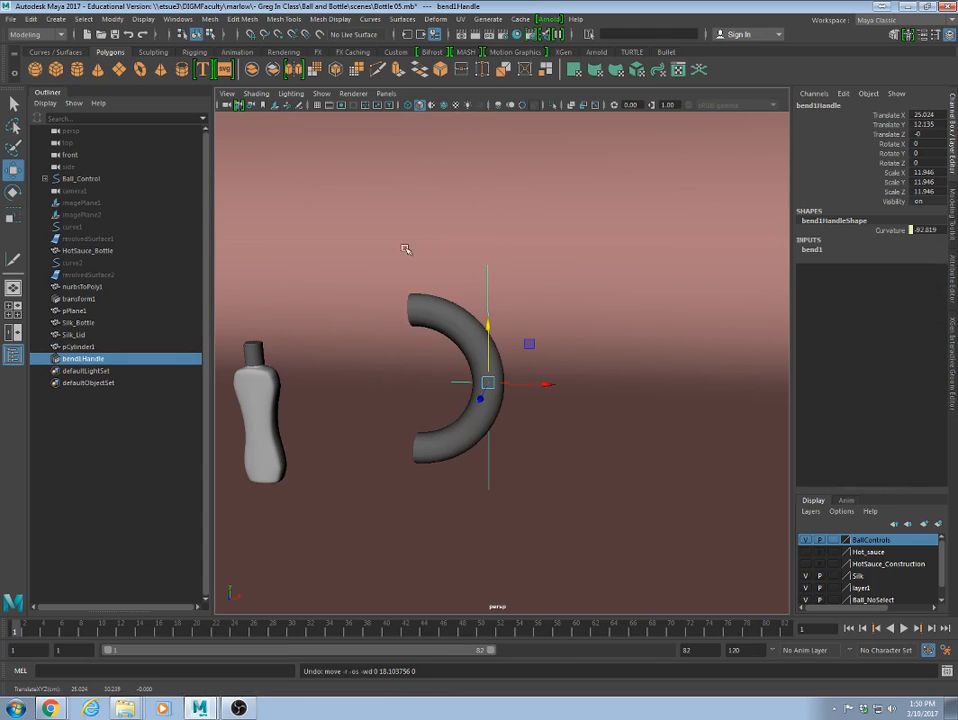
Try moving the cylinder downward through its bend deformer, and undo the move.
left_click(462, 432, "shift")
mouse_move(486, 387)
left_mouse_down()
mouse_move(582, 314)
mouse_move(616, 233)
mouse_move(617, 291)
mouse_move(635, 314)
mouse_move(485, 385)
left_mouse_up()
left_click(560, 448)
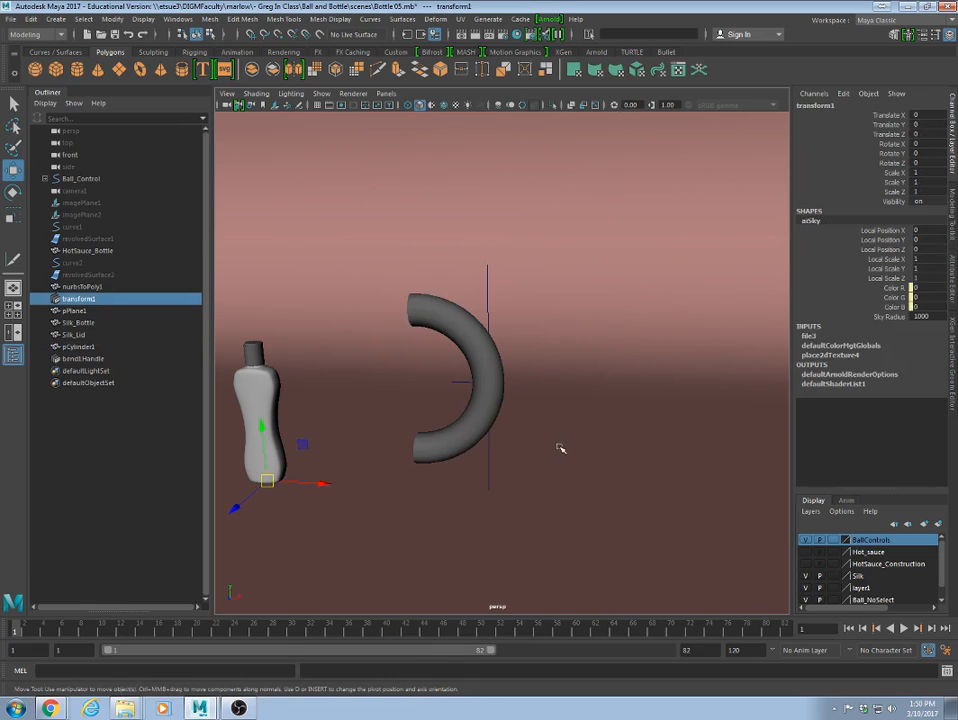
left_click(481, 429)
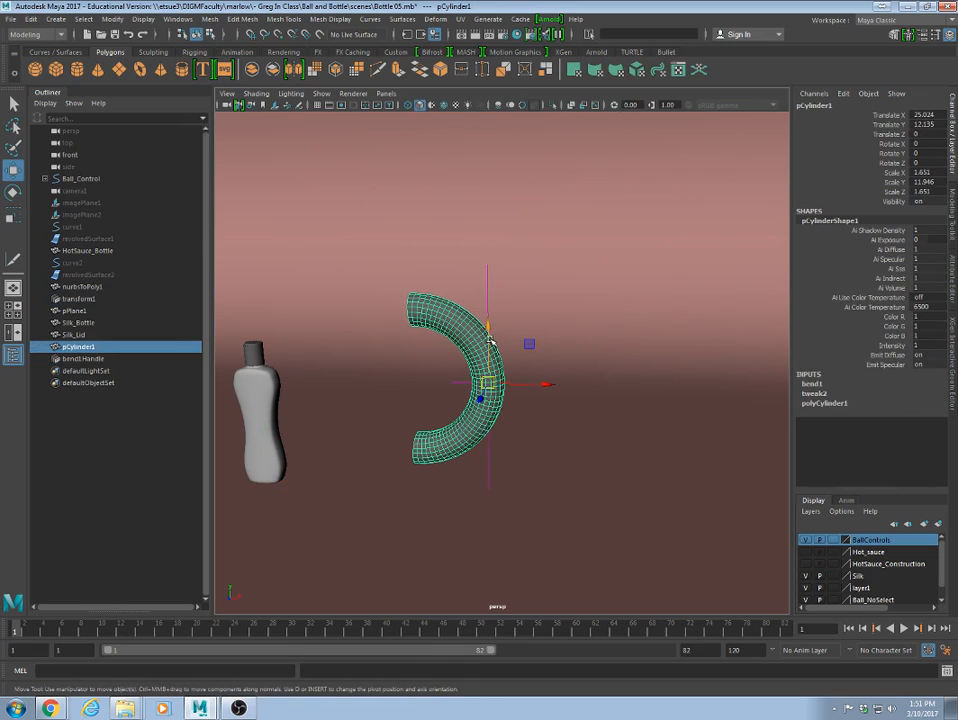
left_click_drag(490, 340, 475, 496)
key("ctrl+z")
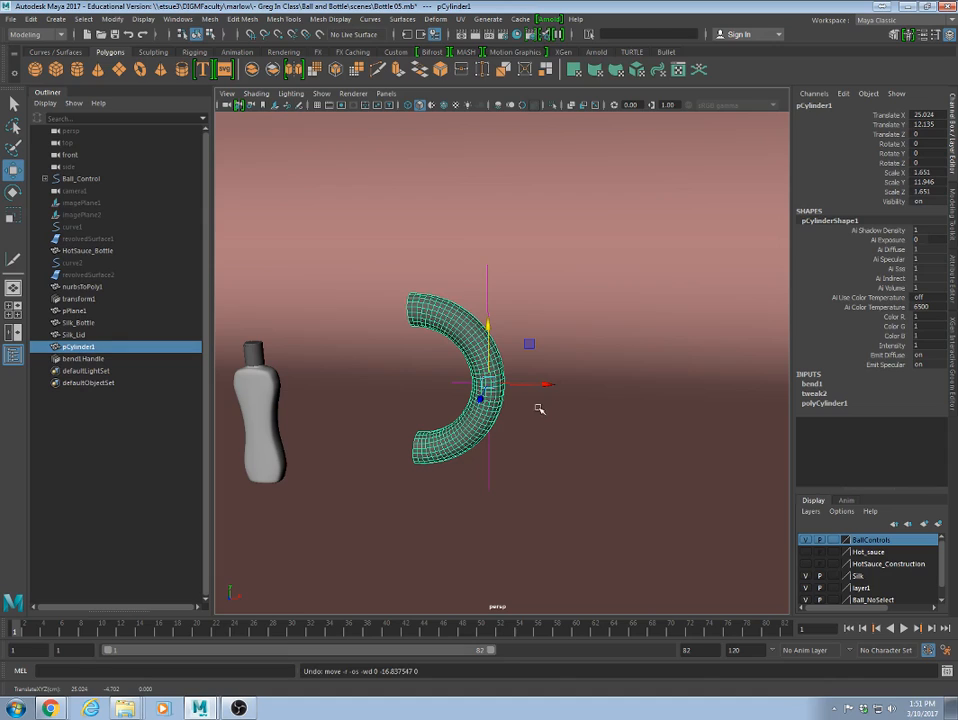
Set the bend deformer's low bound to 0 so only the cylinder's upper half bends.
left_click(487, 284)
left_click(811, 250)
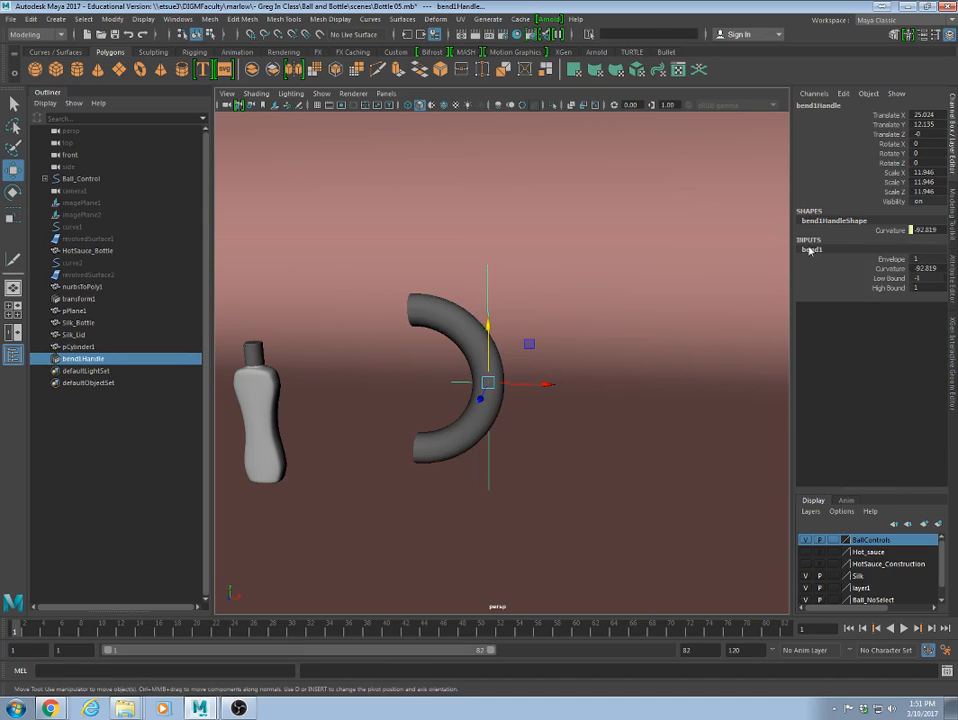
left_click(889, 278)
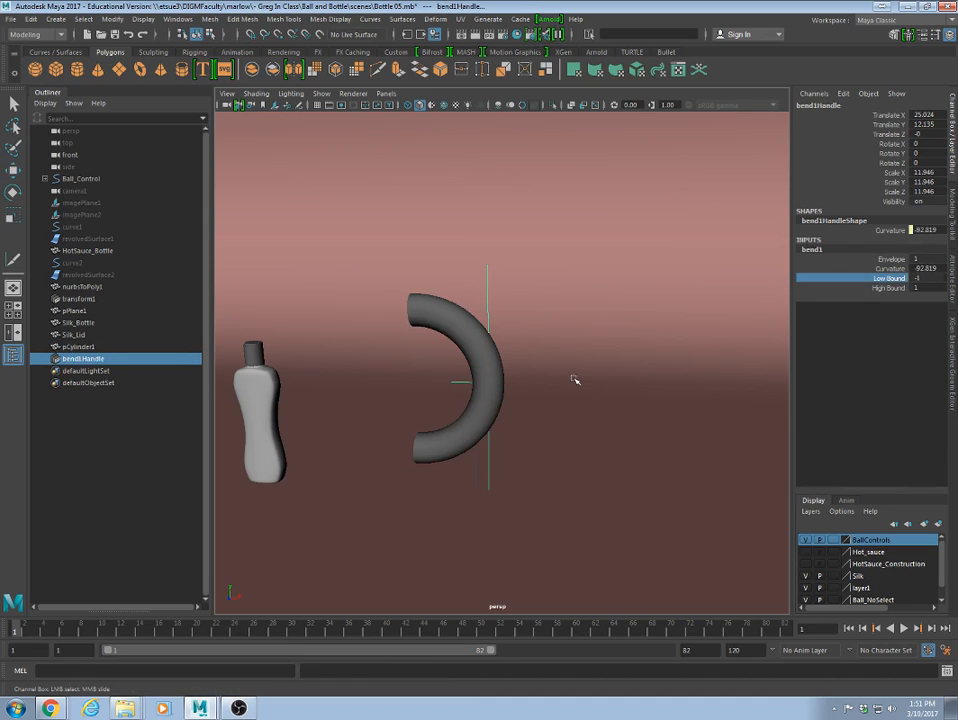
middle_click_drag(575, 380, 588, 378)
scroll(507, 378, "up", 3)
key("w")
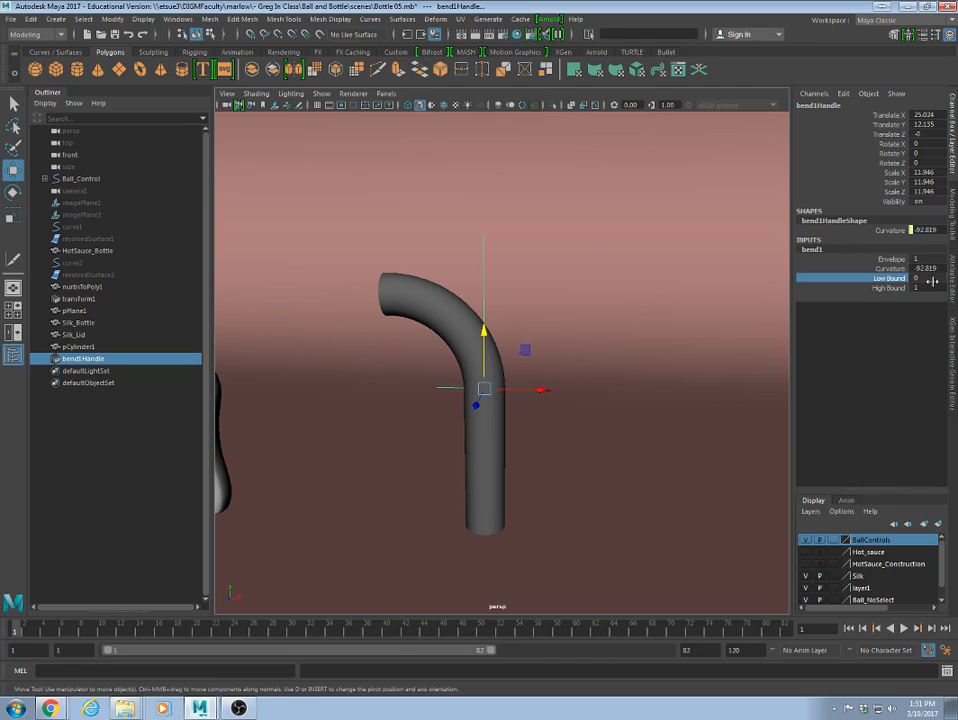
Try a bend high bound of 0.4 and an upward move of the cylinder, and undo both changes.
left_click(893, 288)
middle_click_drag(460, 367, 457, 371)
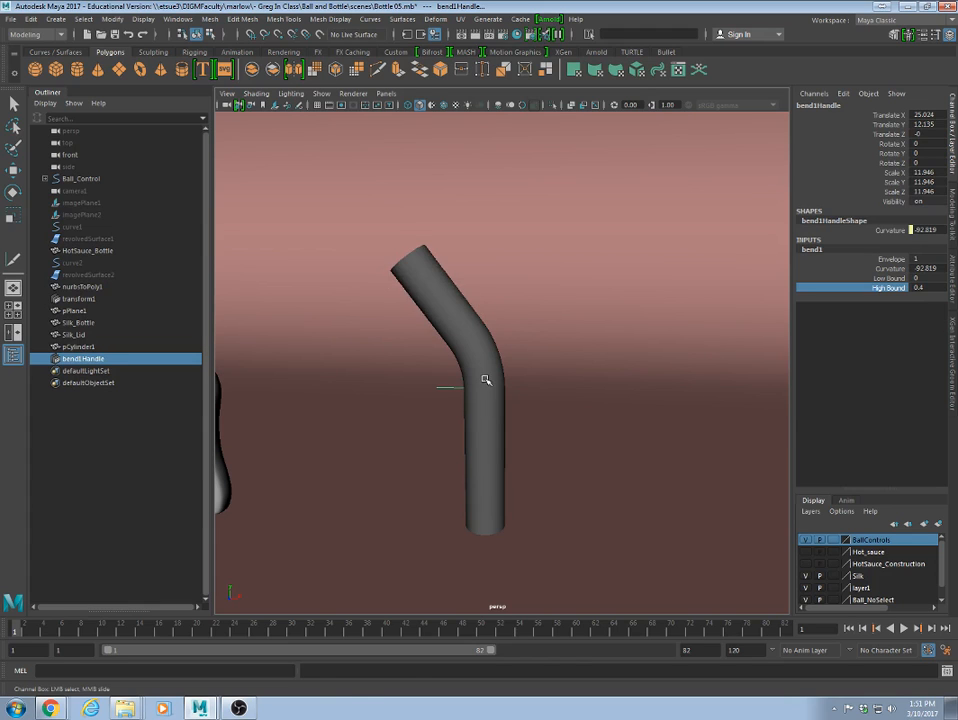
left_click(485, 380)
left_click_drag(483, 340, 489, 131)
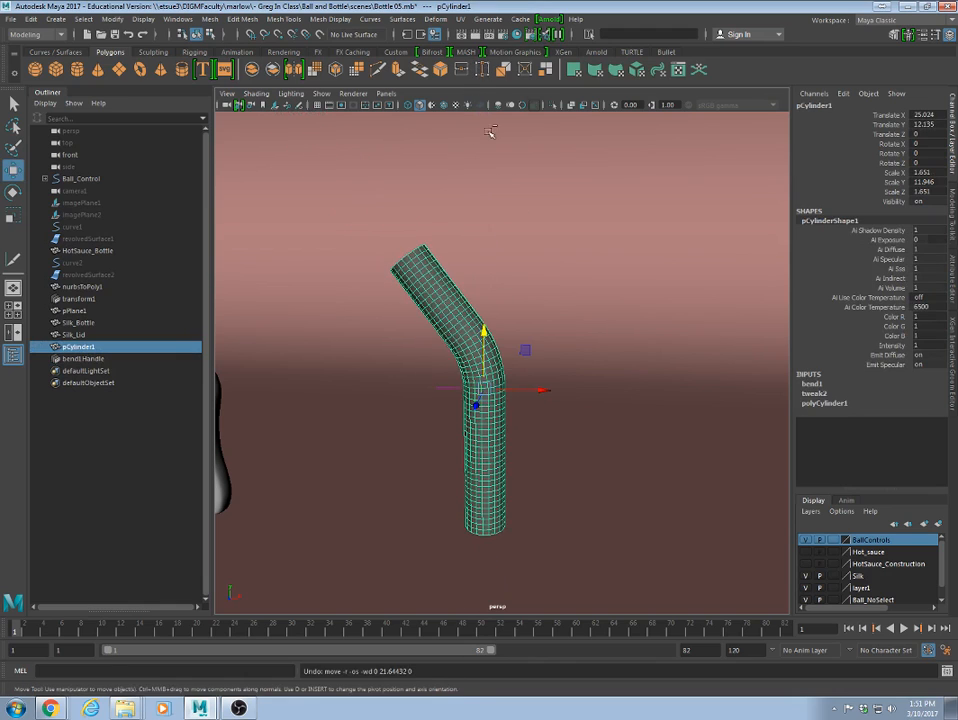
key("ctrl+z")
key("ctrl+z")
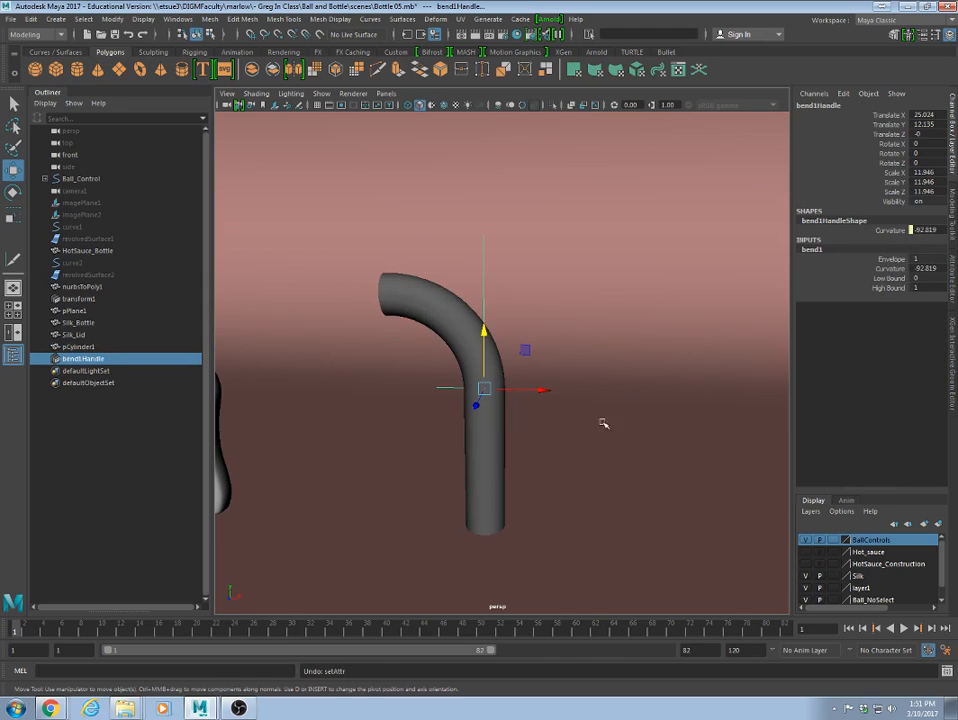
Delete the bend handle and select the cylinder.
left_click_drag(443, 229, 490, 251)
left_click(482, 257)
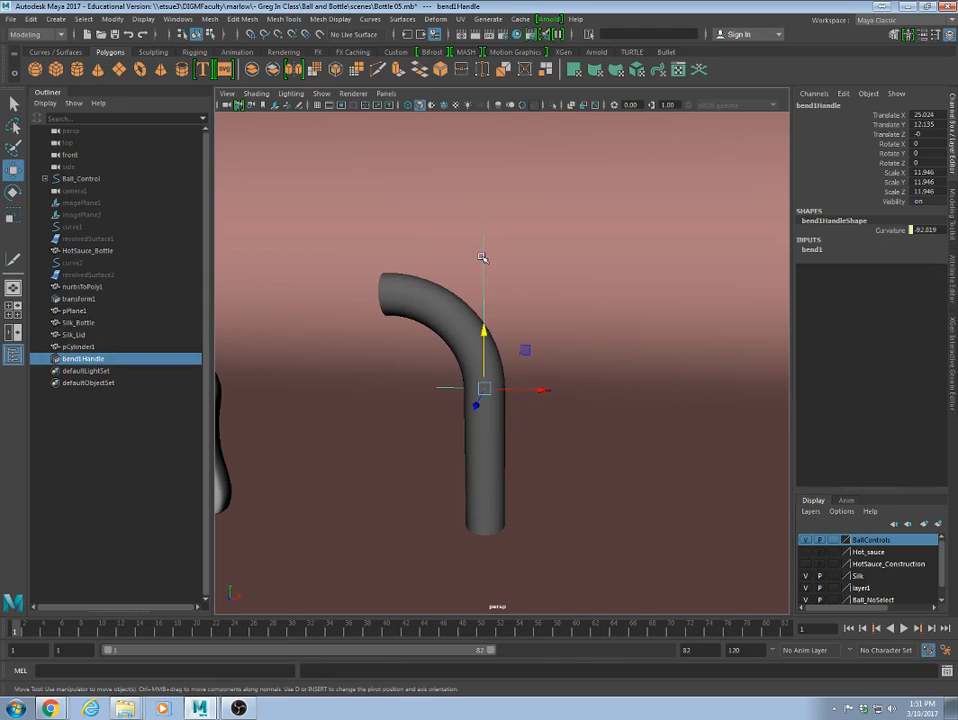
key("Delete")
left_click(483, 372)
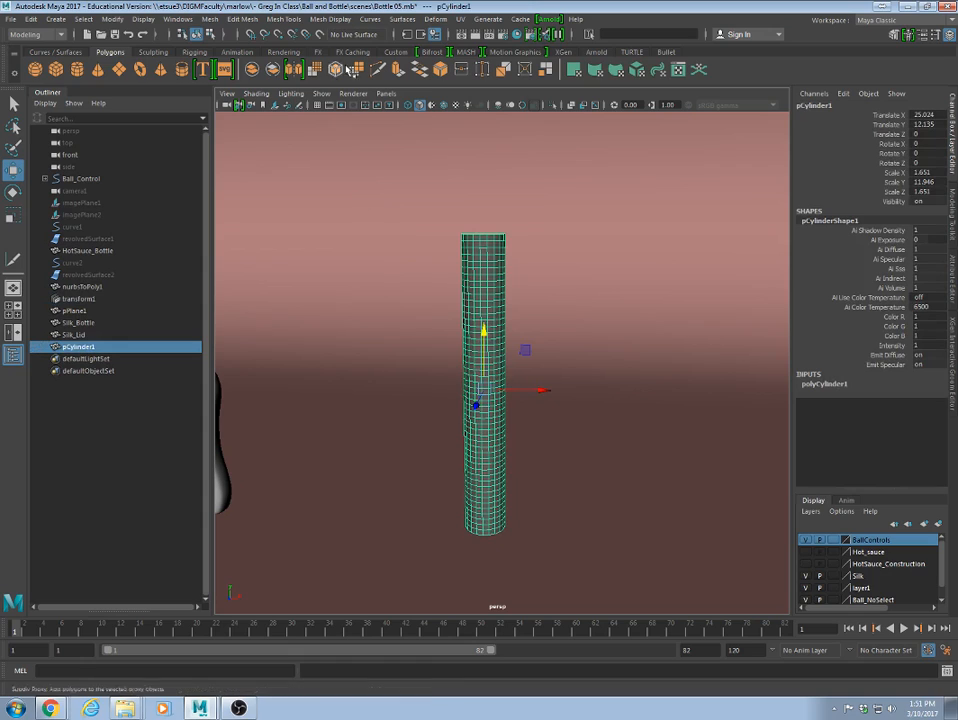
Add a nonlinear Wave deformer to the cylinder and set its amplitude to 0.6.
left_click(437, 19)
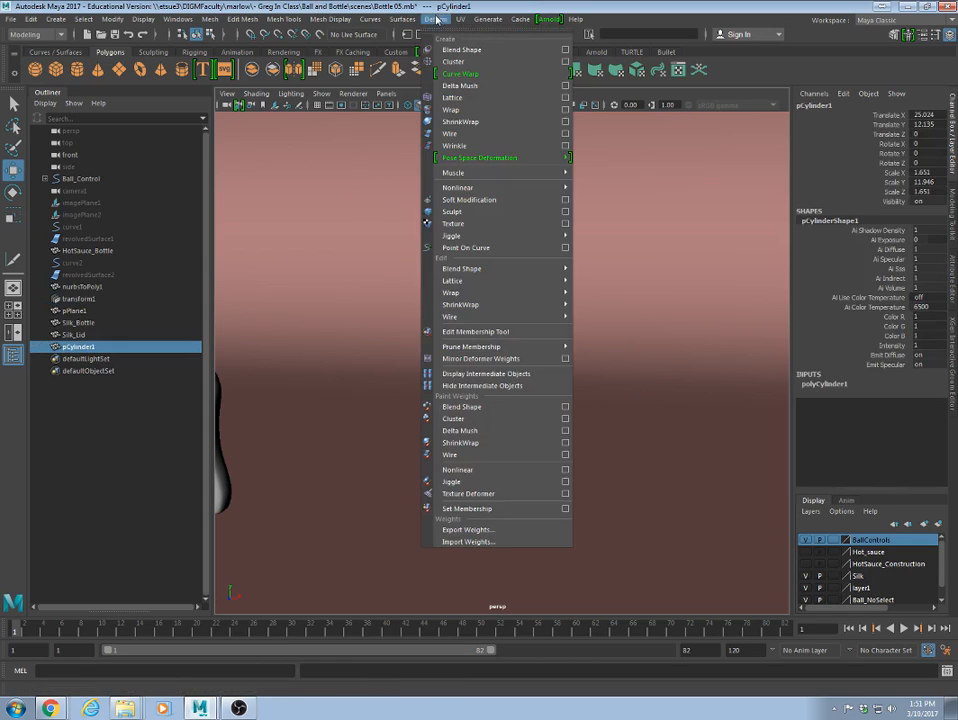
mouse_move(515, 188)
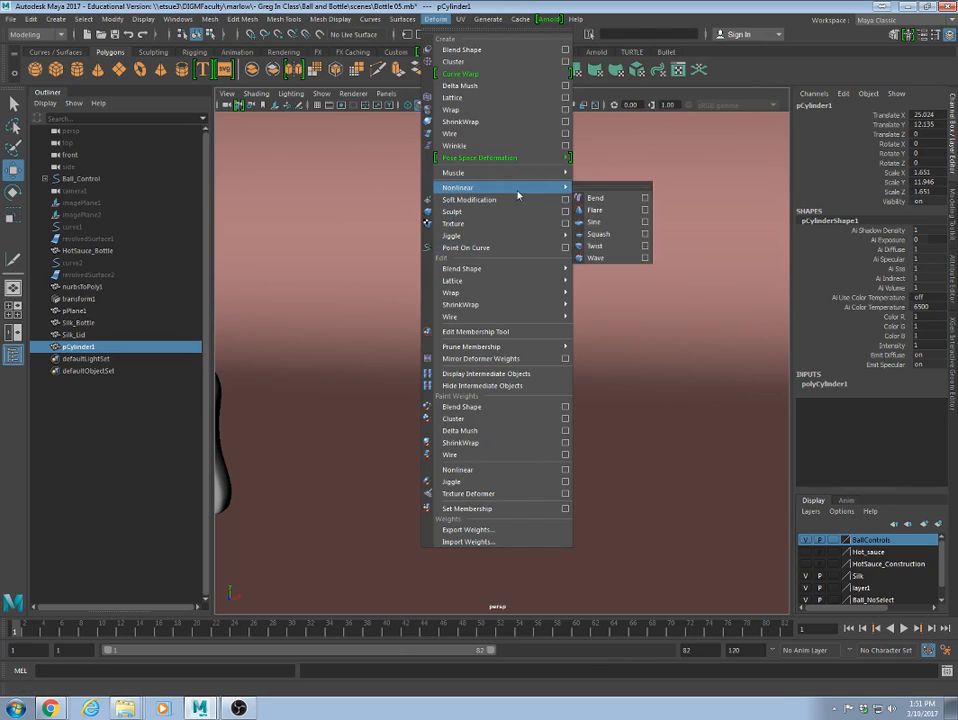
left_click(597, 259)
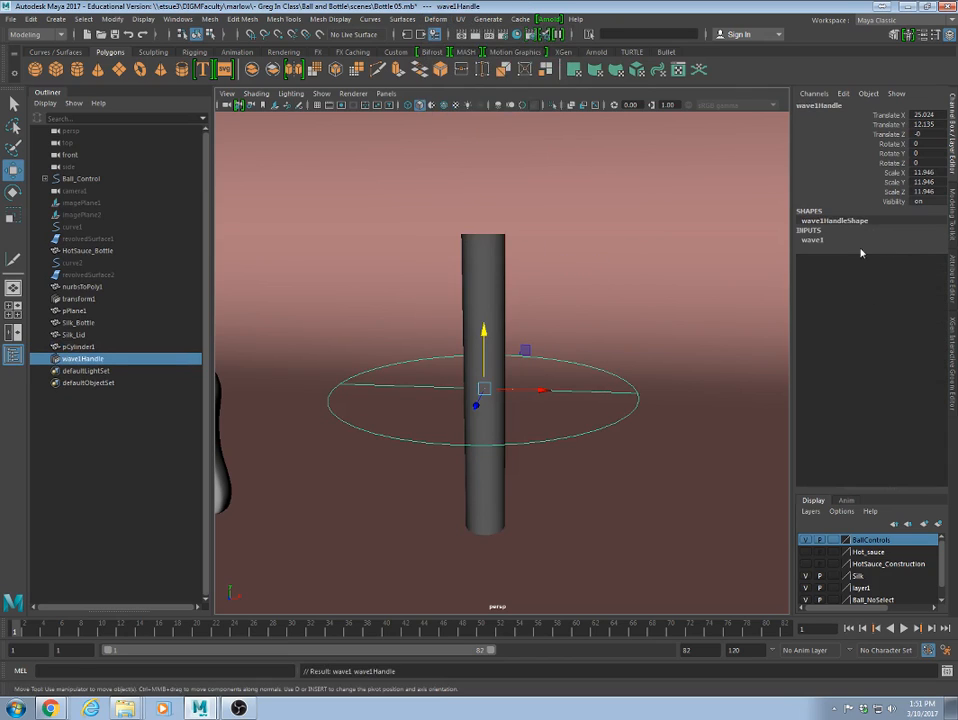
left_click(815, 240)
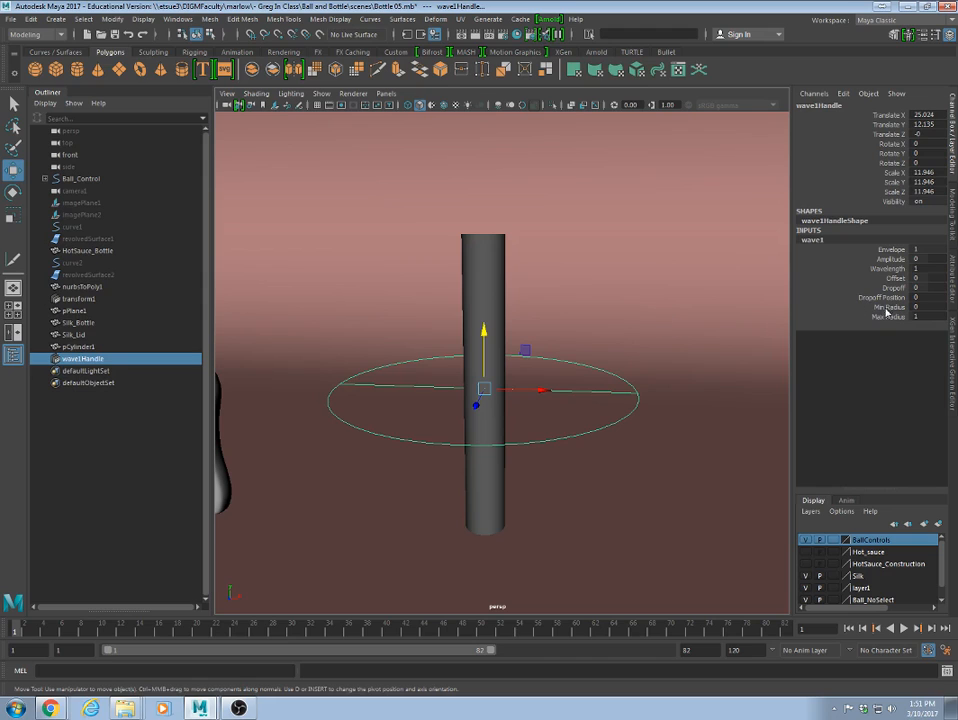
left_click(890, 259)
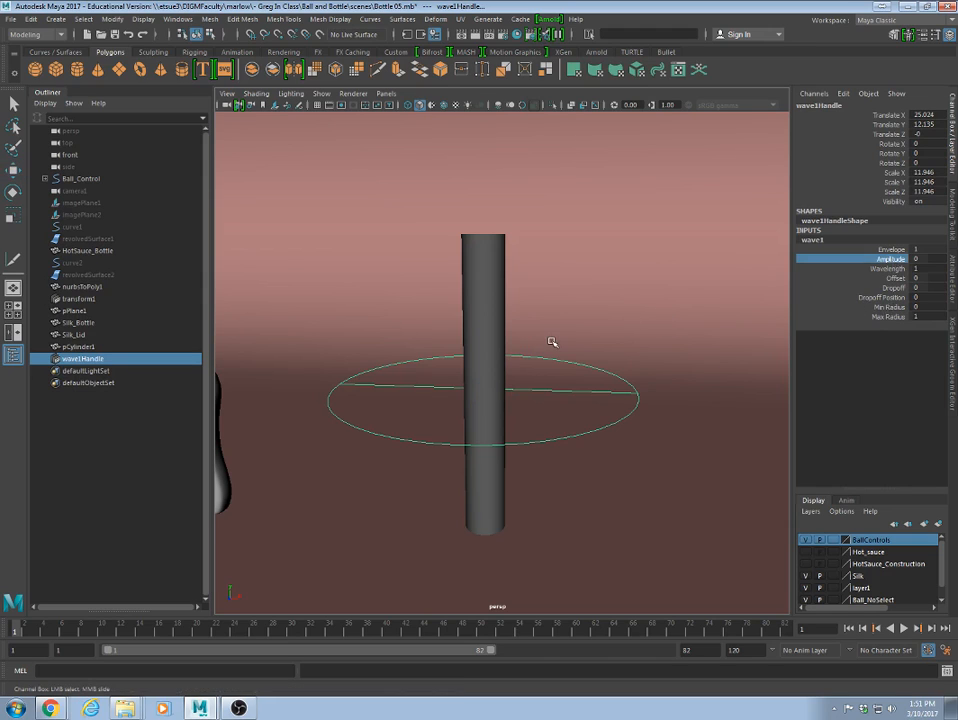
middle_click_drag(552, 342, 559, 346)
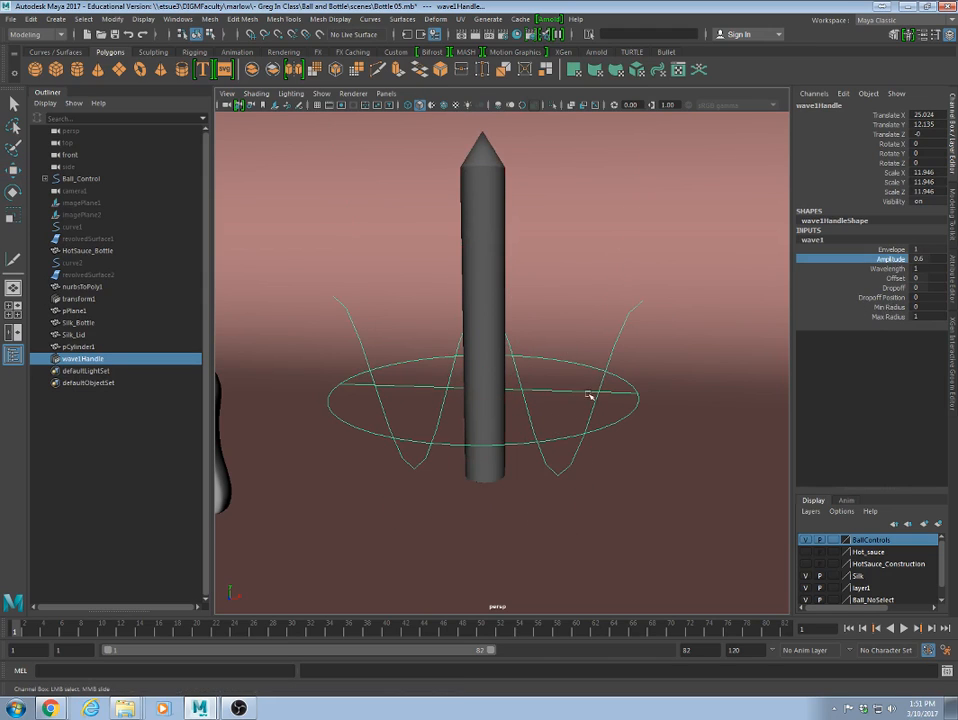
Rotate the wave handle to exactly 90 degrees around Z so the waves run along the cylinder's length.
key("w")
key("e")
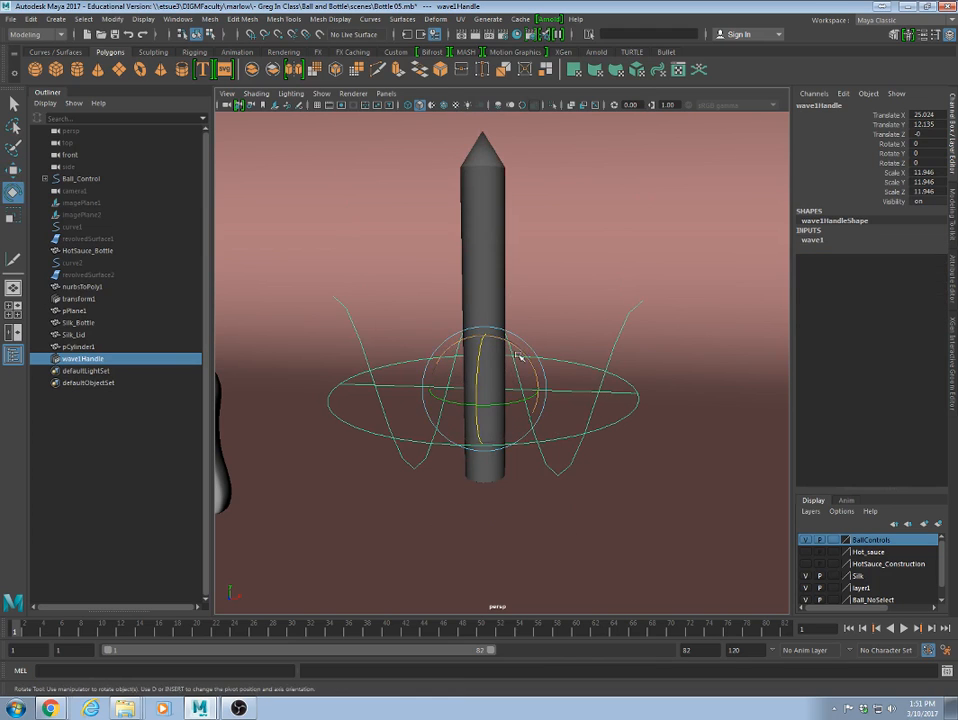
left_click_drag(520, 357, 443, 338)
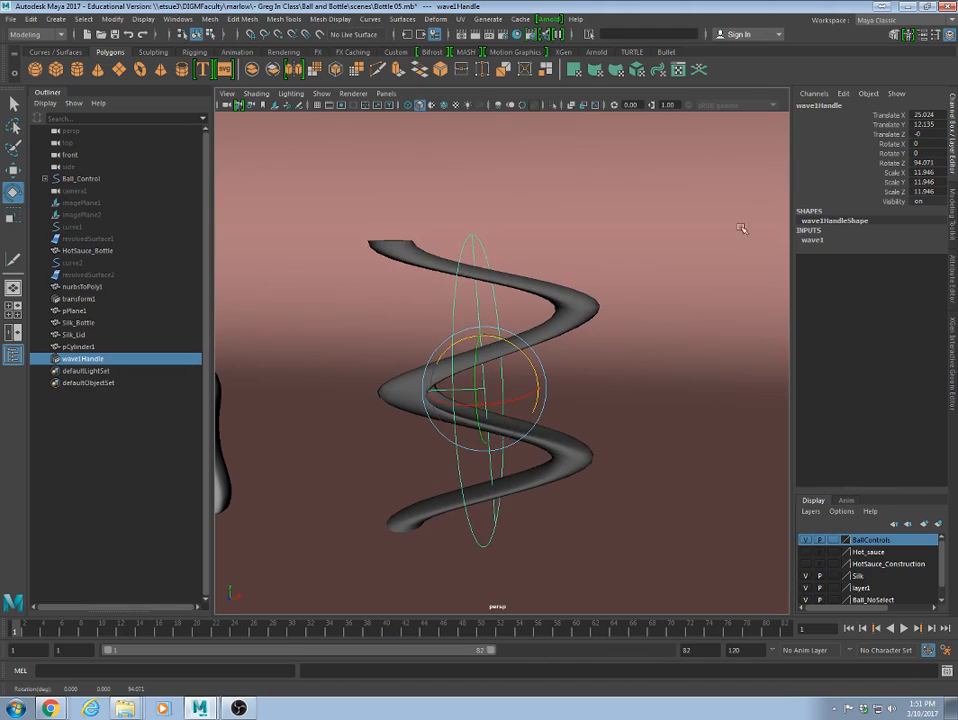
double_click(922, 162)
type("90")
key("Return")
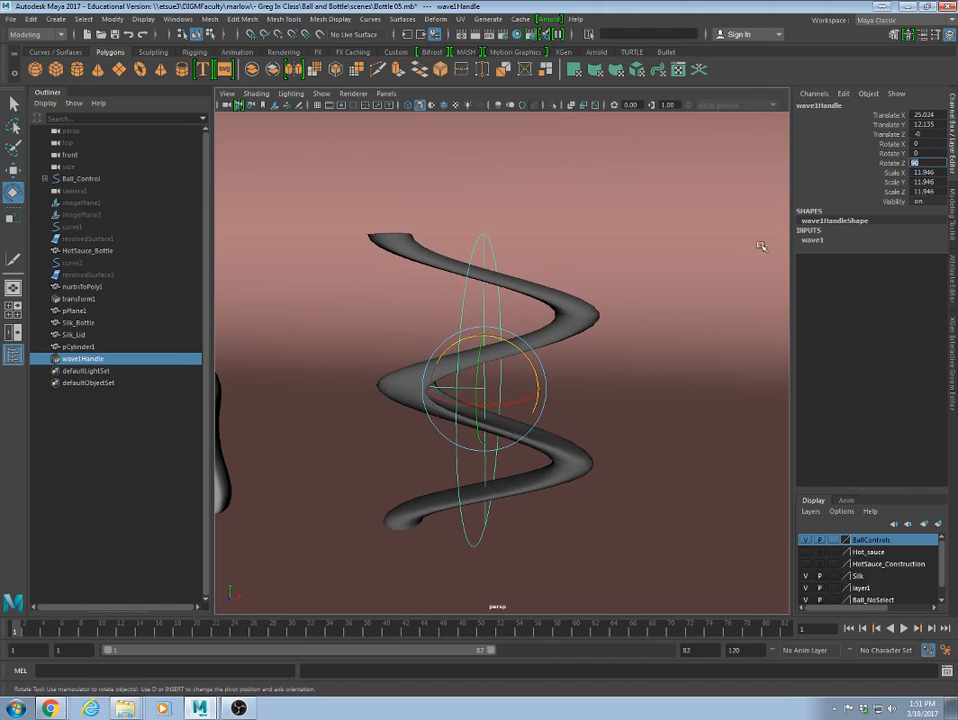
Set the wave deformer's amplitude to 0.1, wavelength to 0.8 and offset to 1.8.
left_click(814, 241)
left_click(897, 260)
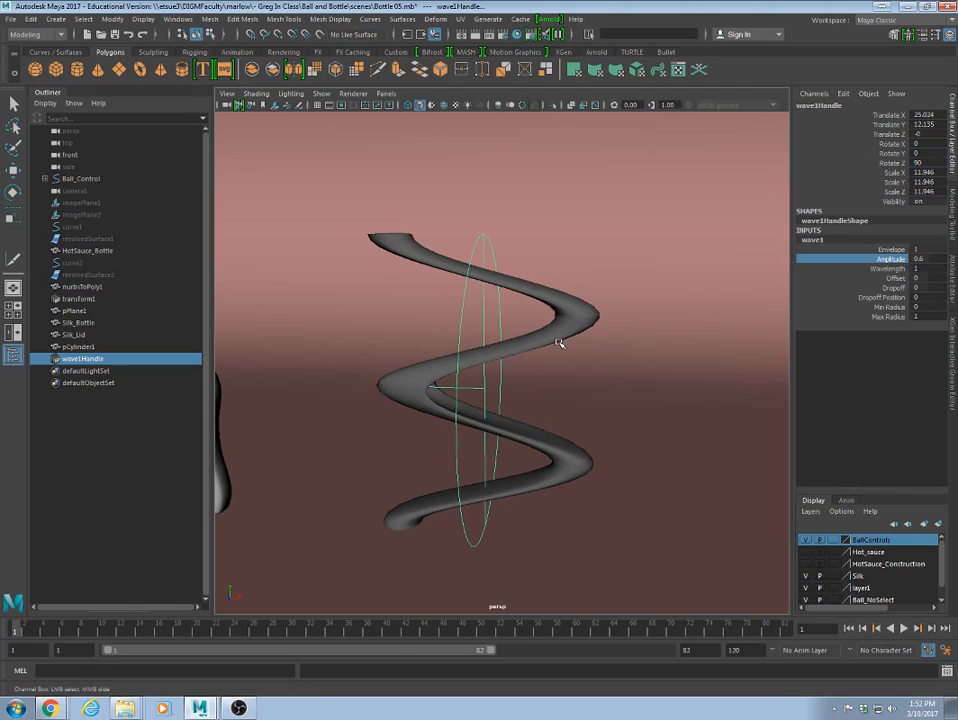
middle_click_drag(558, 343, 556, 344)
left_click(900, 269)
mouse_move(900, 269)
middle_mouse_down()
mouse_move(783, 279)
mouse_move(447, 385)
mouse_move(462, 385)
mouse_move(484, 375)
mouse_move(421, 372)
mouse_move(470, 364)
middle_mouse_up()
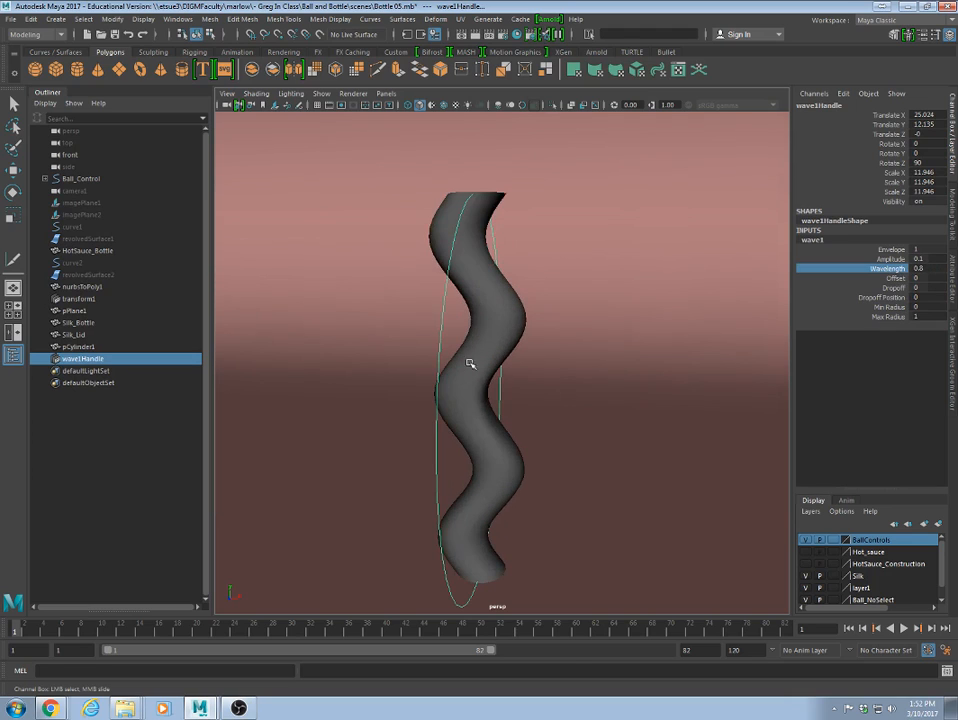
left_click(895, 278)
mouse_move(552, 361)
middle_mouse_down()
mouse_move(580, 369)
mouse_move(562, 370)
mouse_move(552, 351)
middle_mouse_up()
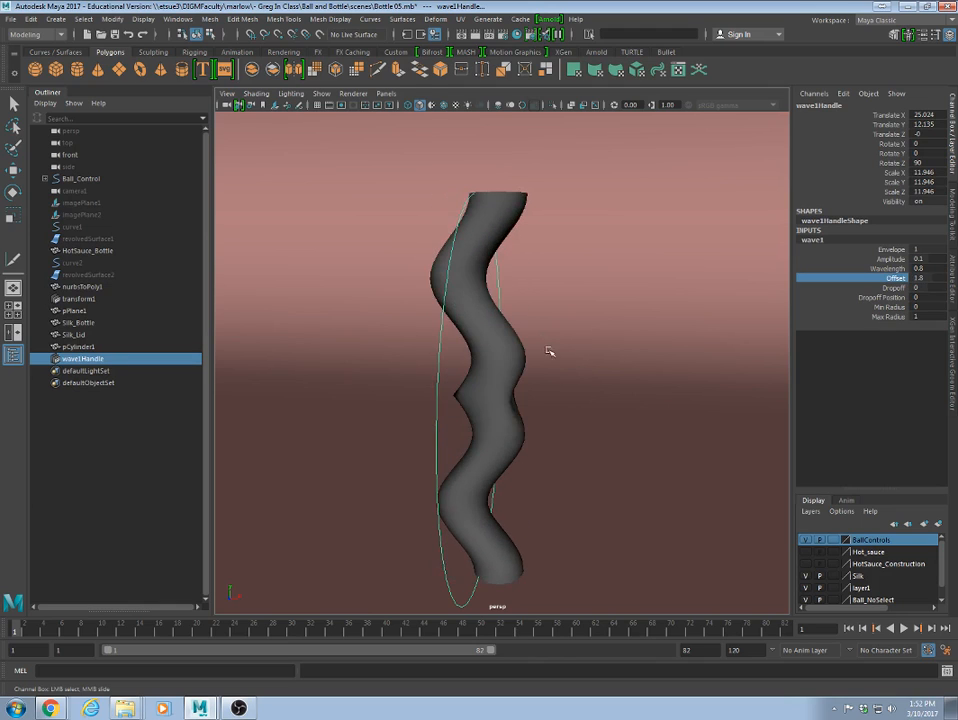
Delete the wave handle and select the straightened cylinder.
left_click(462, 285)
key("e")
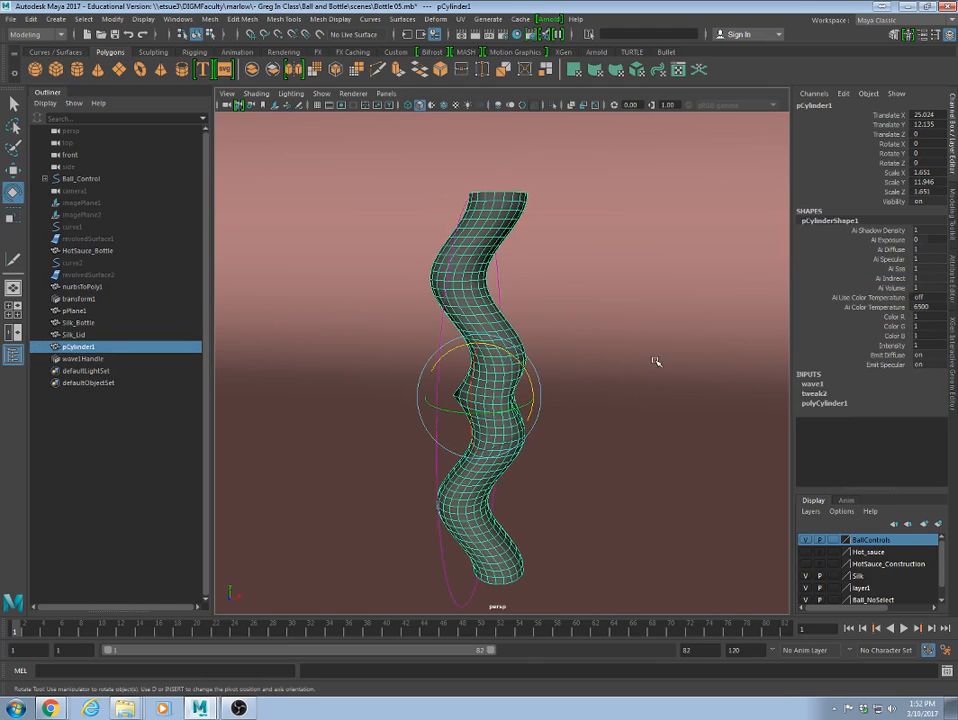
left_click(497, 368)
left_click(512, 360)
left_click(497, 318)
left_click(462, 334)
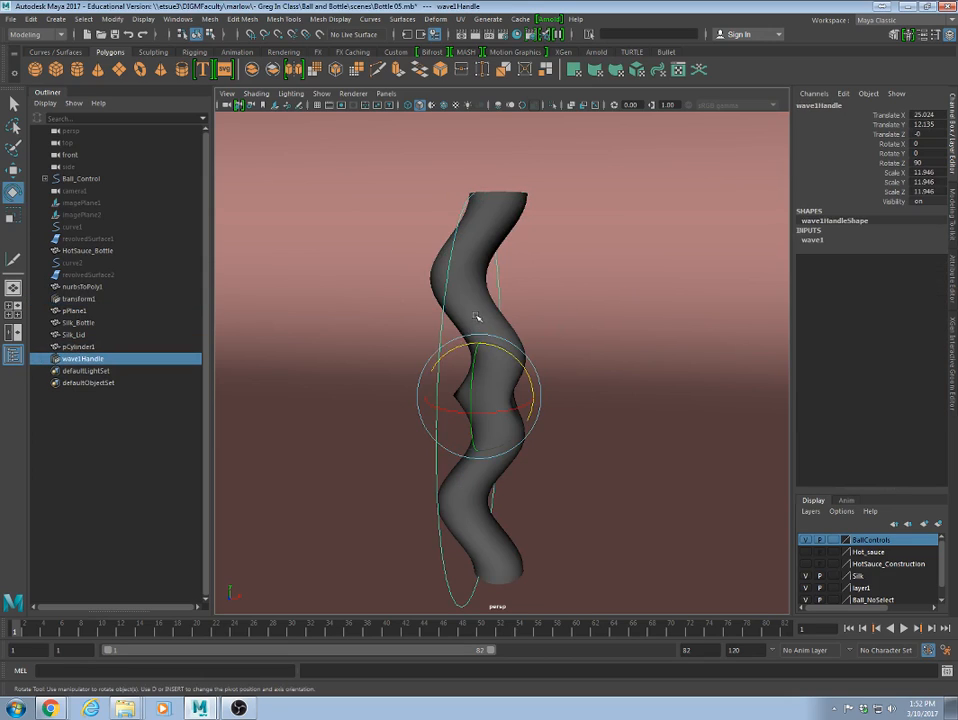
key("Delete")
left_click(479, 314)
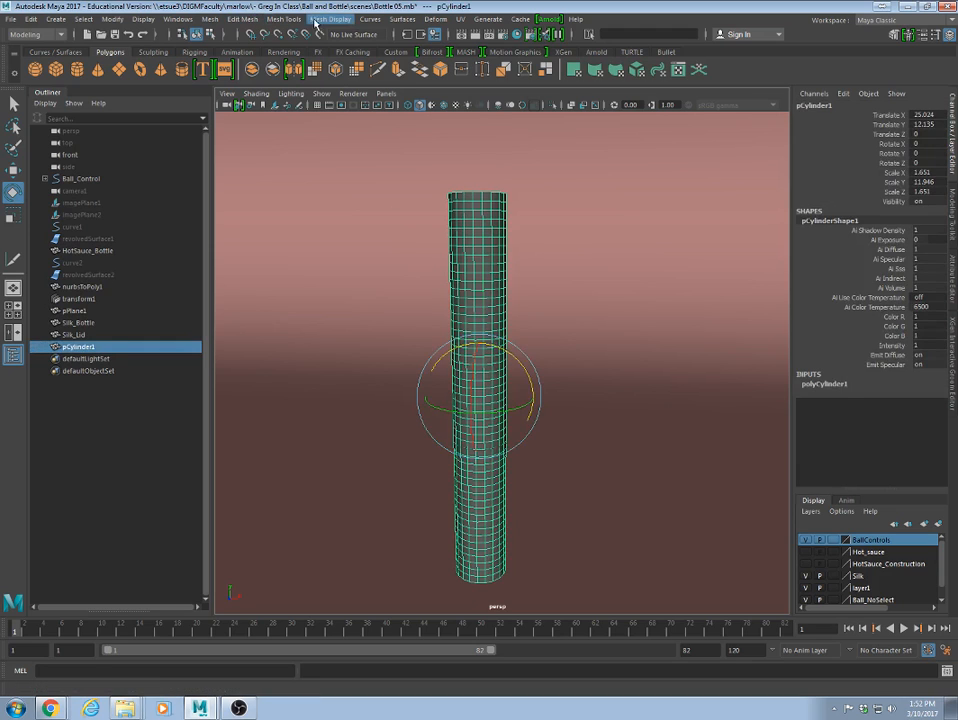
Add a nonlinear Sine deformer to the cylinder.
left_click(436, 19)
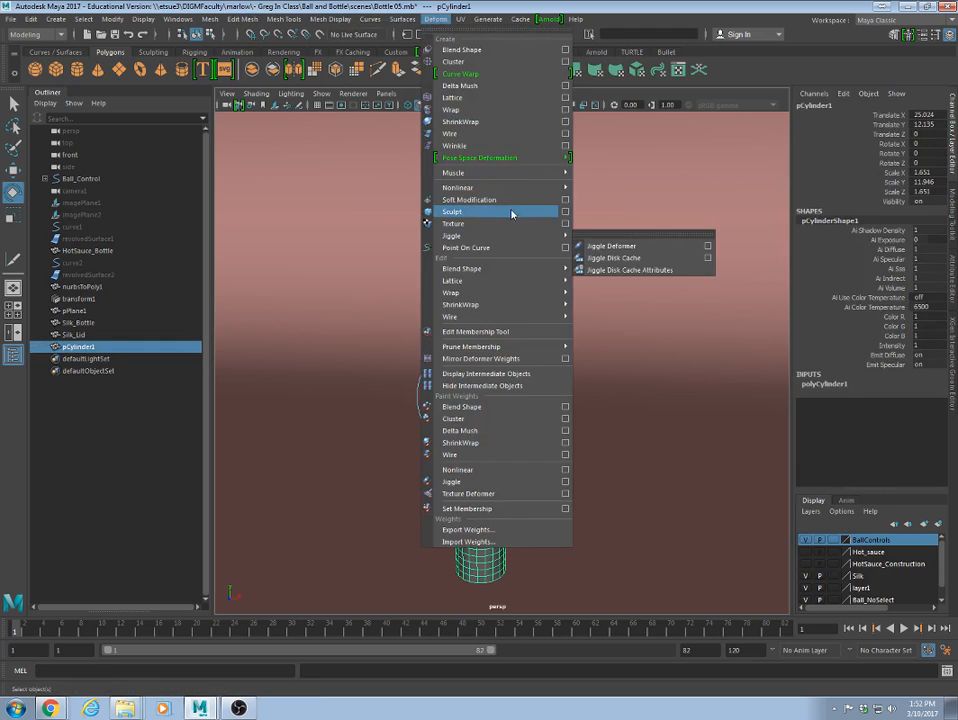
mouse_move(520, 188)
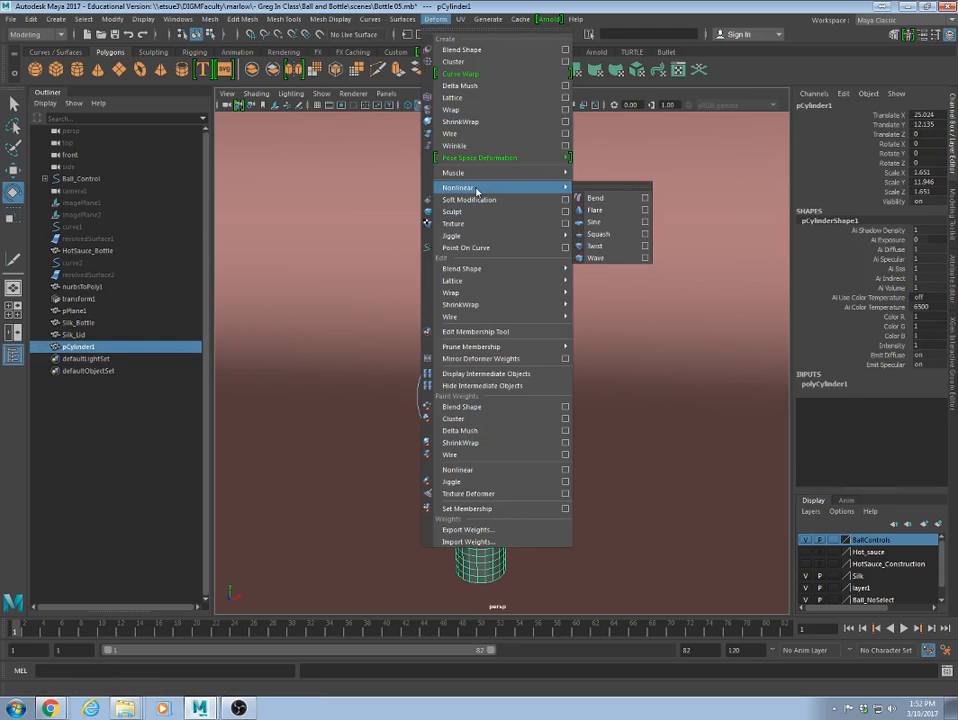
left_click(597, 222)
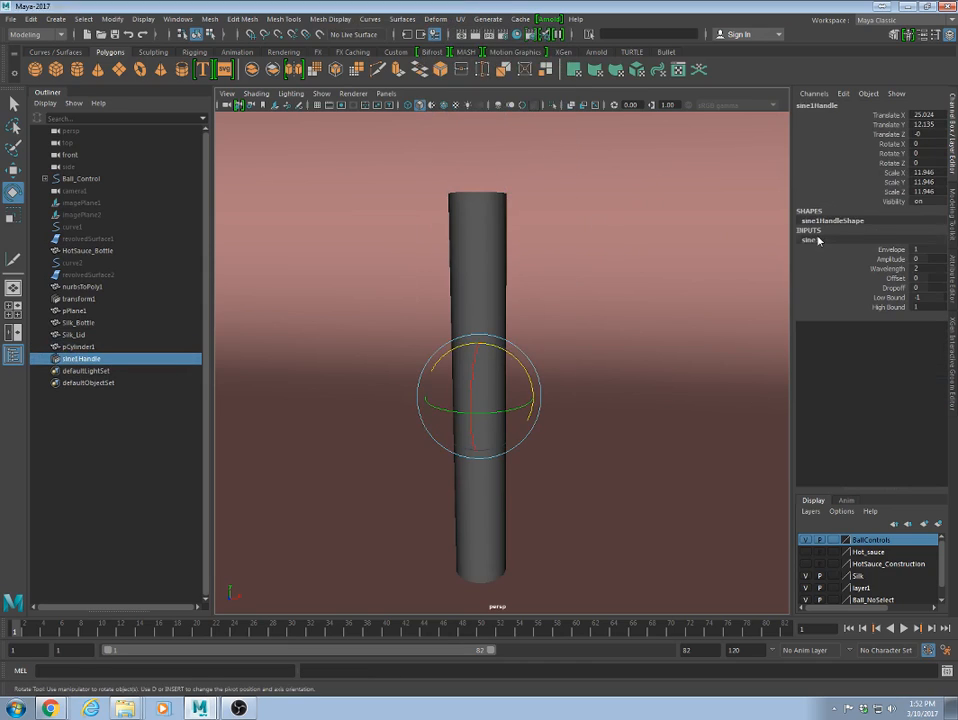
Set the sine deformer's amplitude to 0.2 and its offset to 10.
left_click(890, 259)
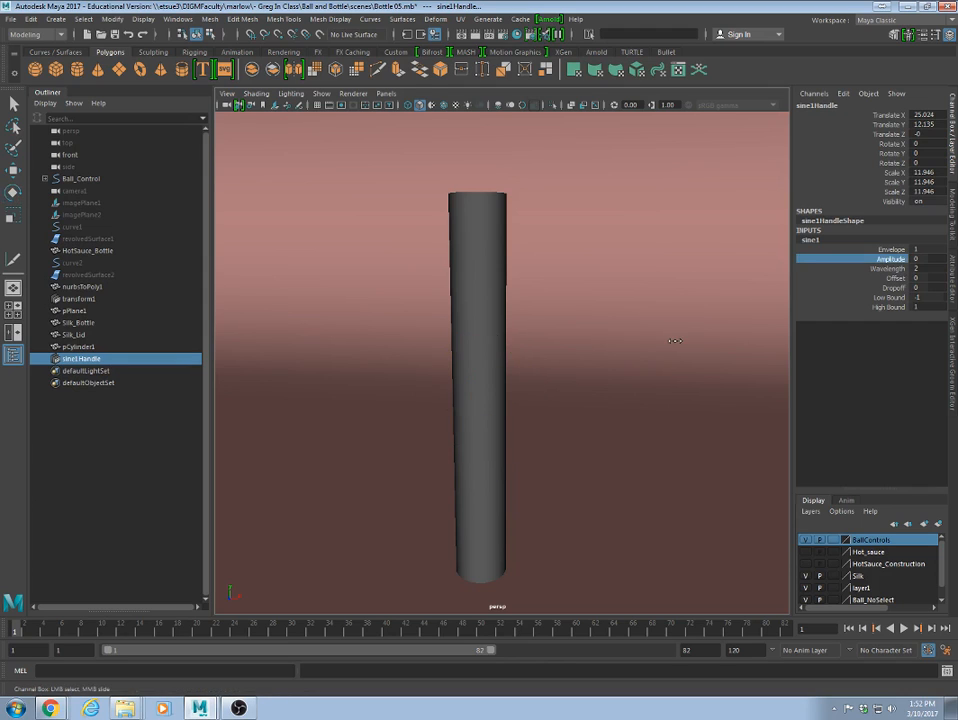
mouse_move(675, 341)
middle_mouse_down()
mouse_move(686, 340)
mouse_move(676, 350)
middle_mouse_up()
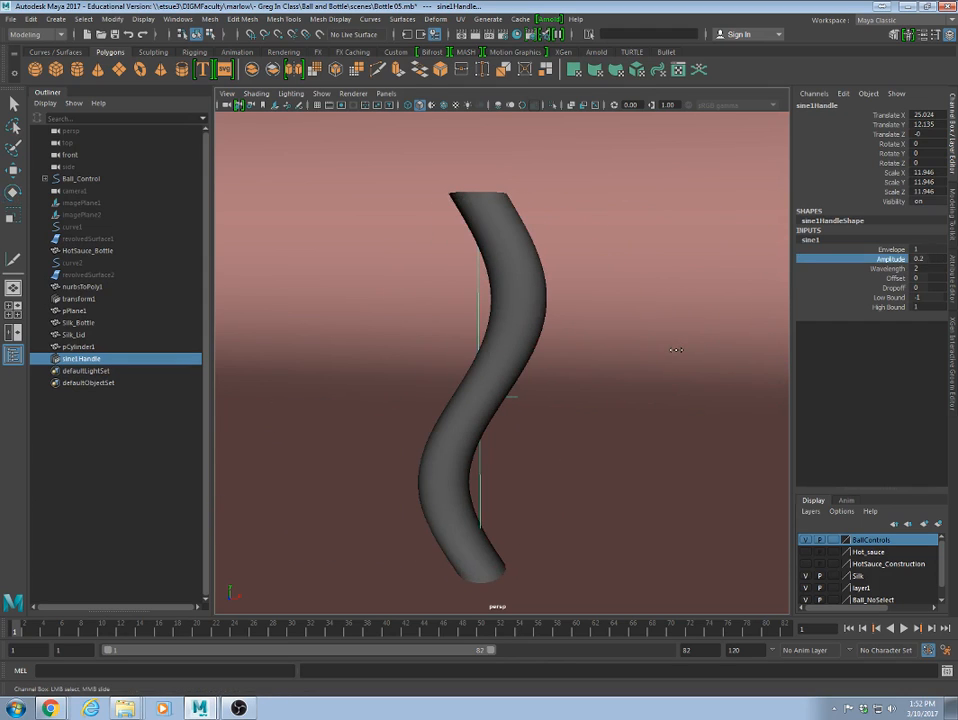
left_click(895, 278)
middle_click_drag(621, 377, 683, 386)
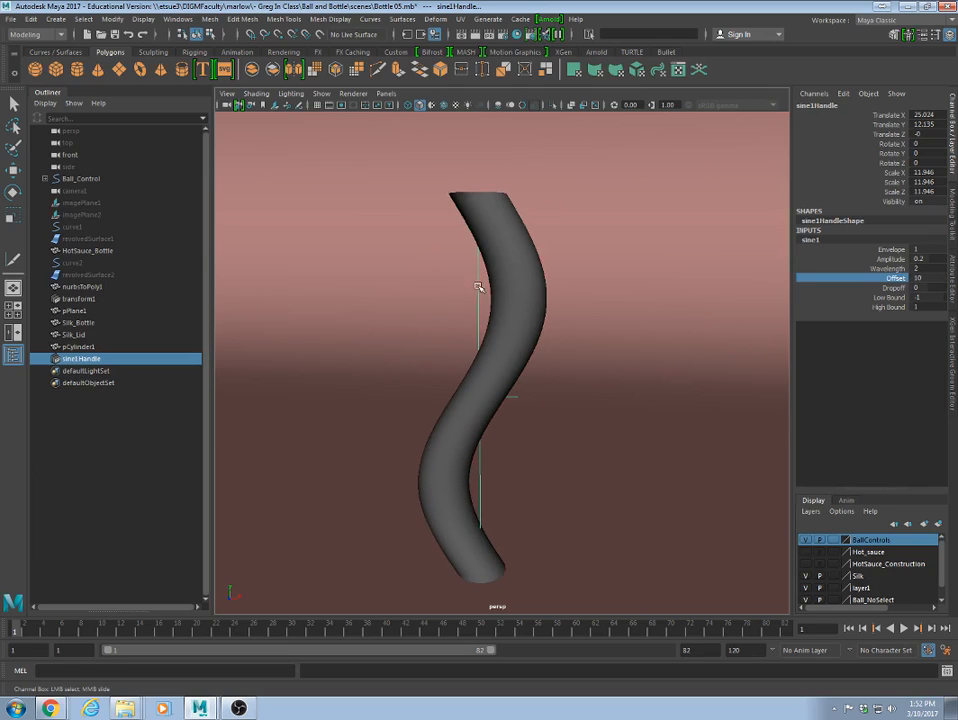
Delete the sine handle and reselect the cylinder.
key("e")
key("Delete")
left_click(492, 328)
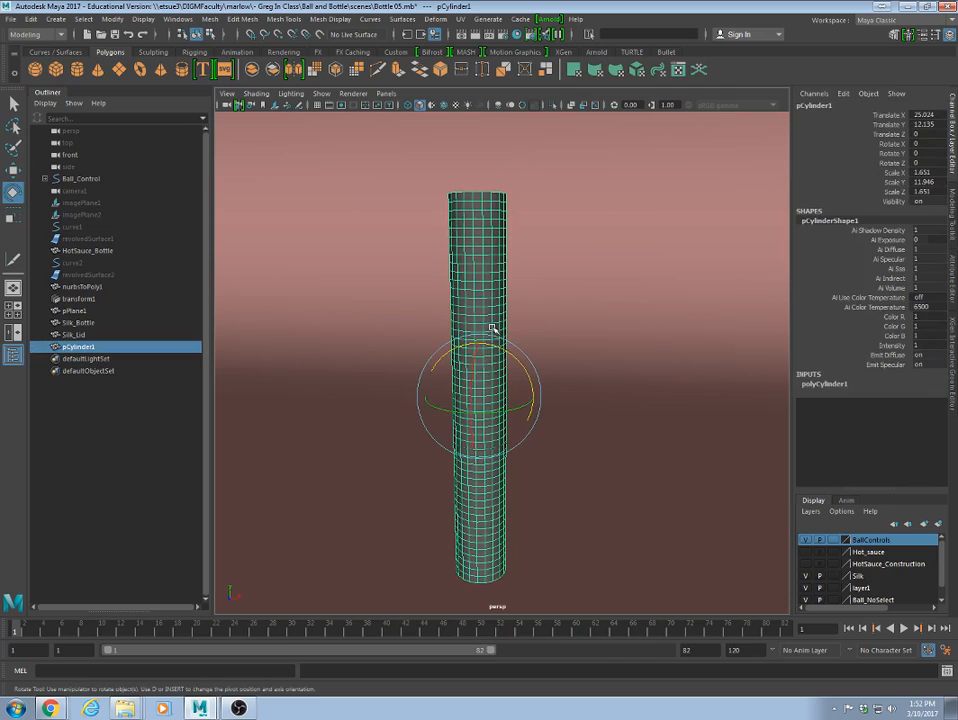
Add a nonlinear Squash deformer to the cylinder.
left_click(210, 19)
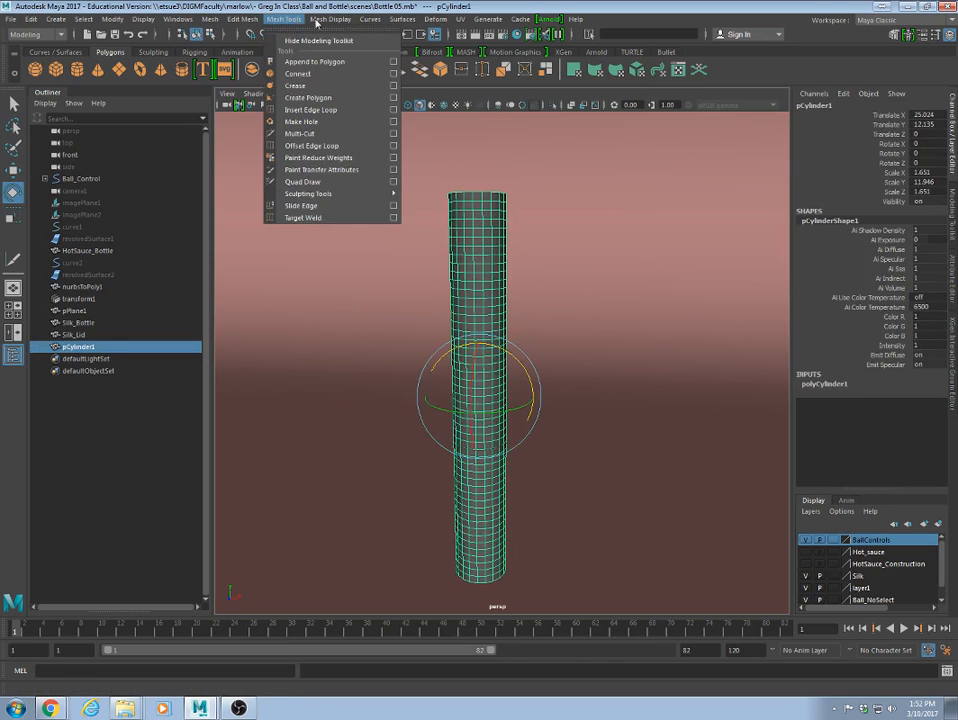
mouse_move(435, 20)
mouse_move(452, 189)
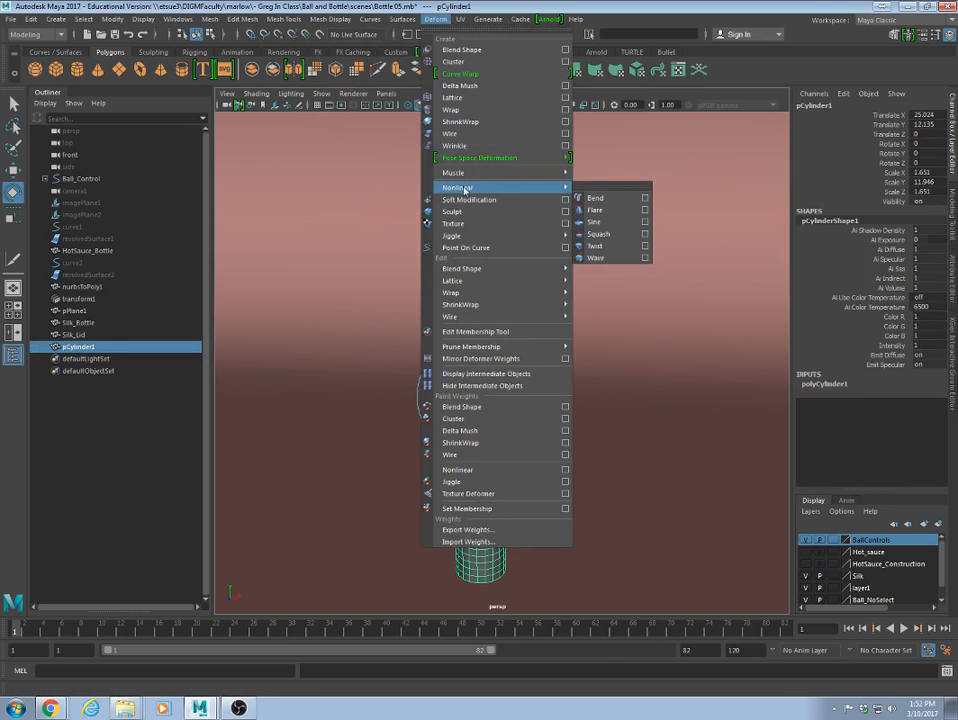
left_click(598, 234)
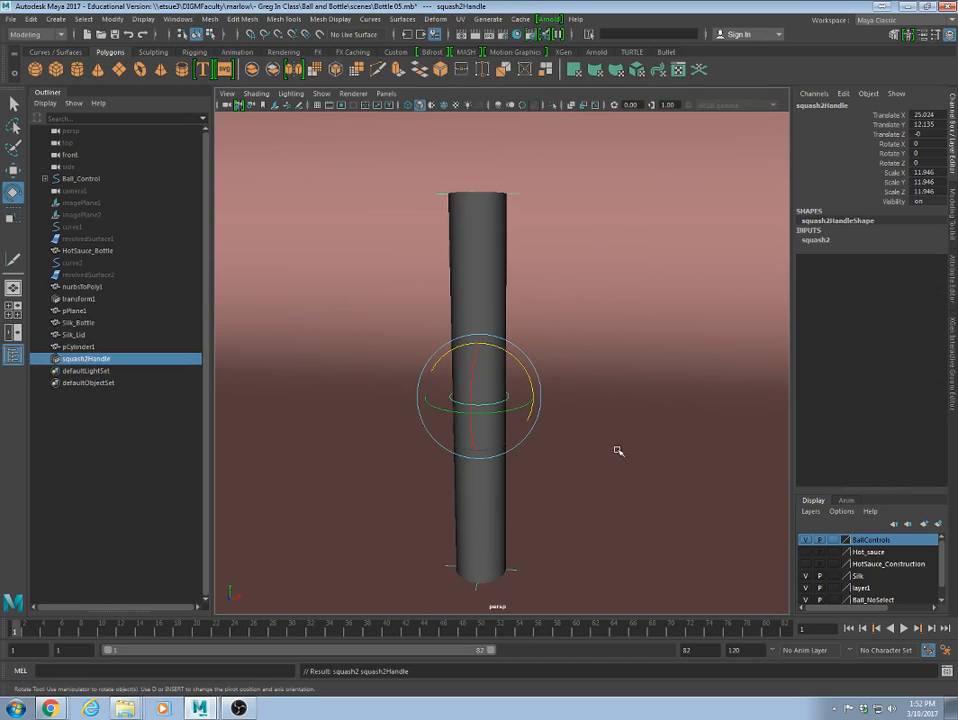
Select the squash deformer handle and display the scene in wireframe.
left_click(597, 365)
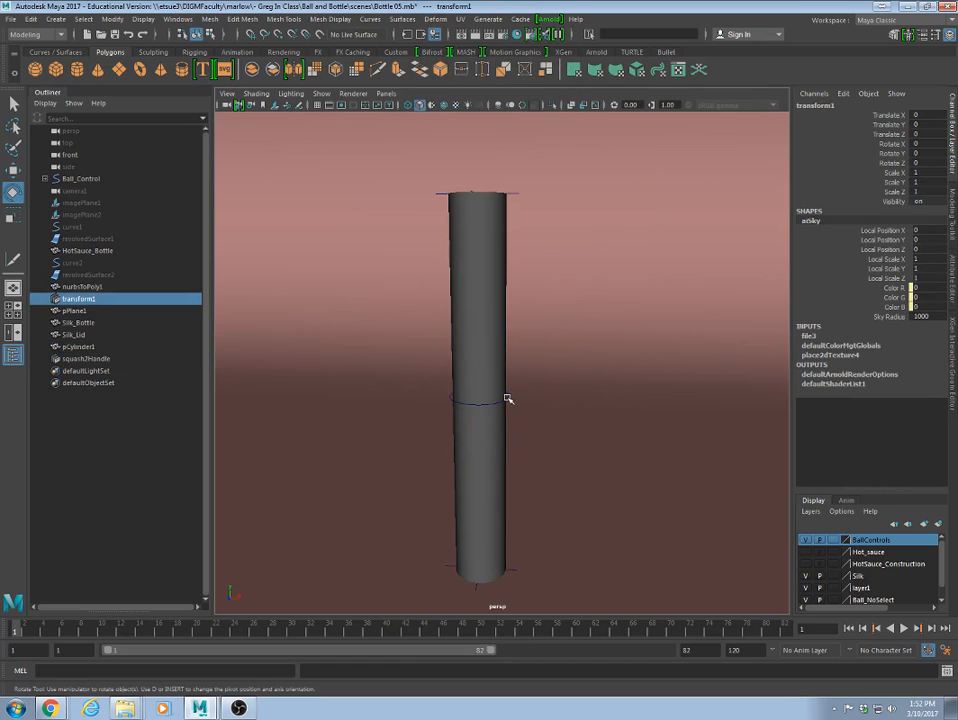
left_click(507, 399)
key("4")
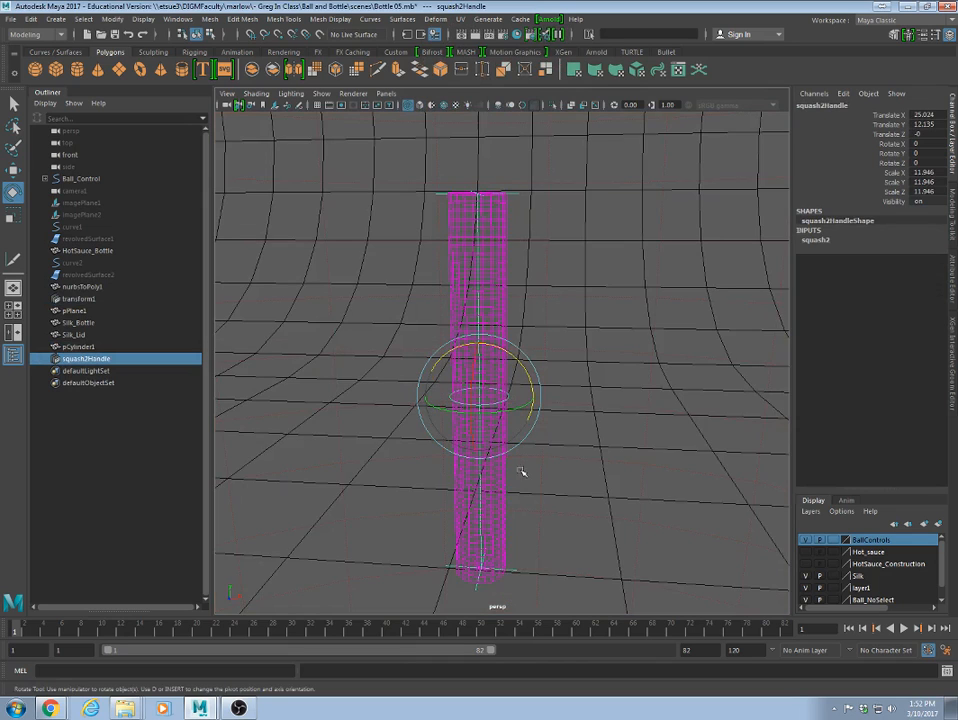
left_click_drag(521, 471, 539, 432, "alt")
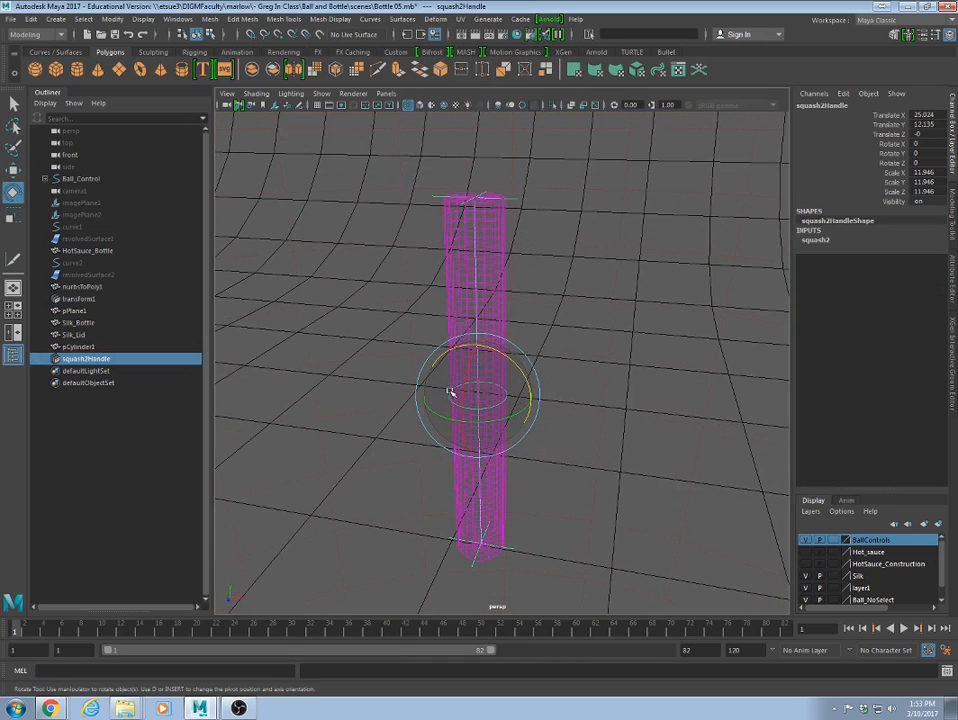
Try moving the squash handle along X to about 30, and undo the move.
key("w")
left_click_drag(533, 398, 600, 418)
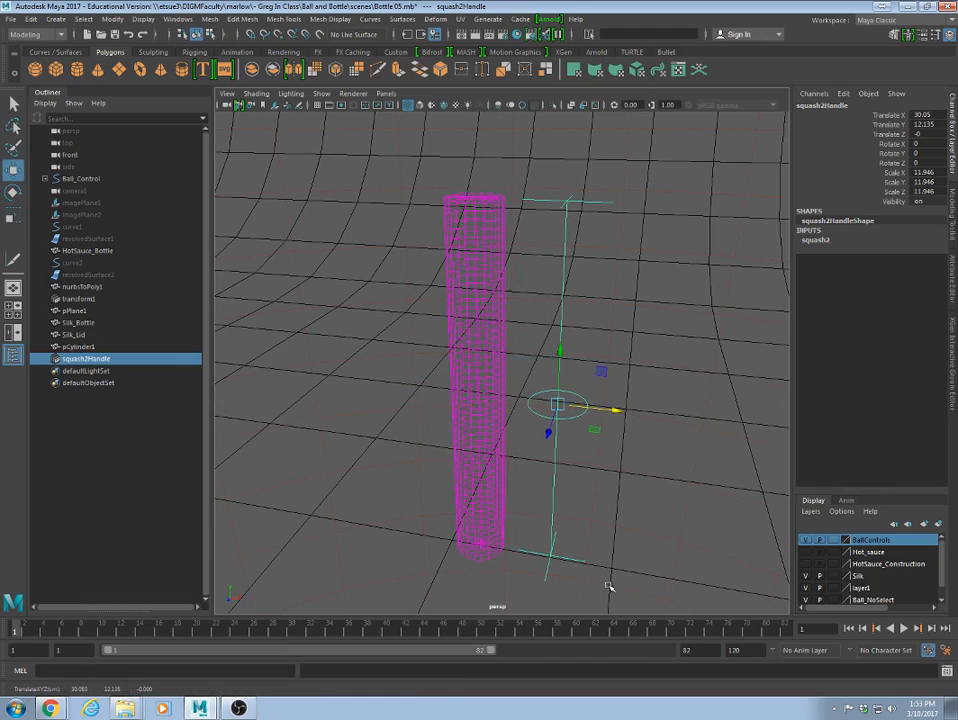
key("ctrl+z")
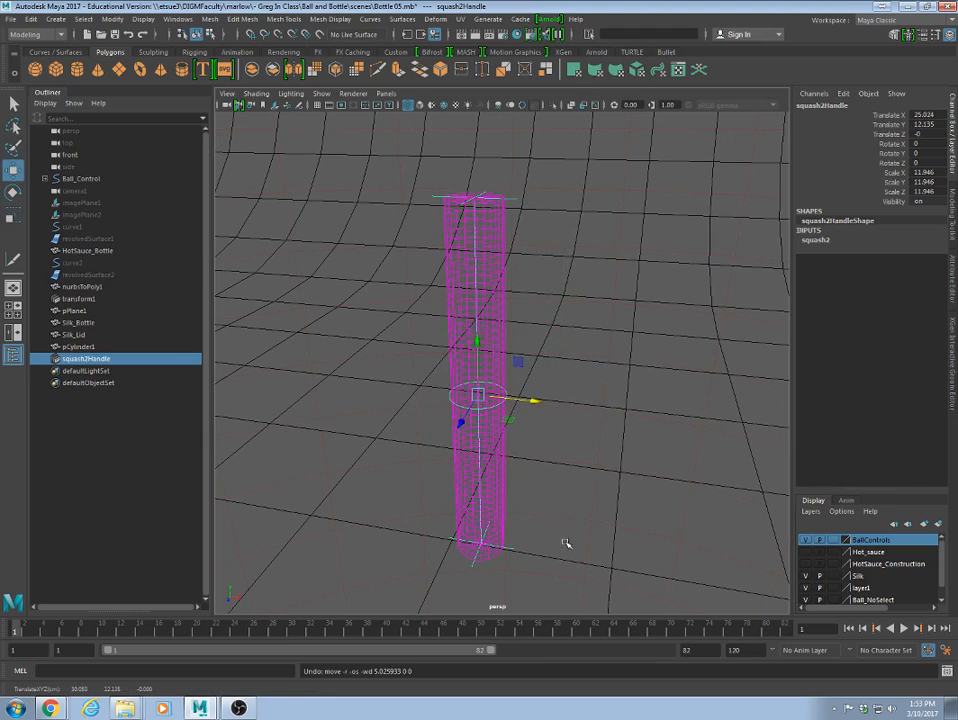
Set the squash deformer's factor to -1 and its expand to 0.
left_click_drag(518, 442, 530, 430, "alt")
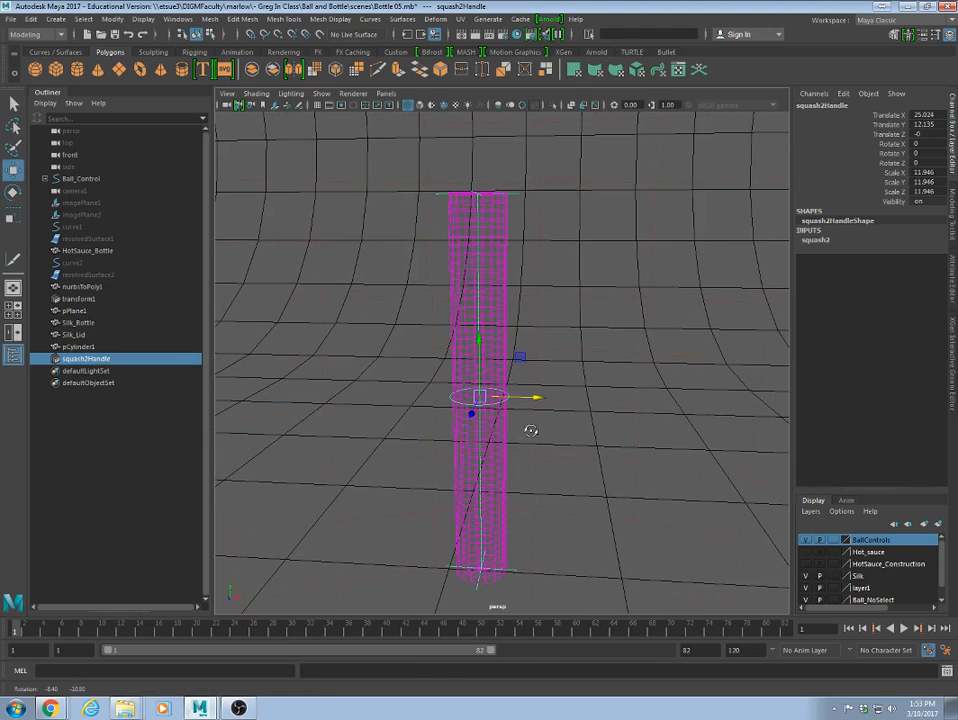
left_click(818, 242)
left_click(894, 259)
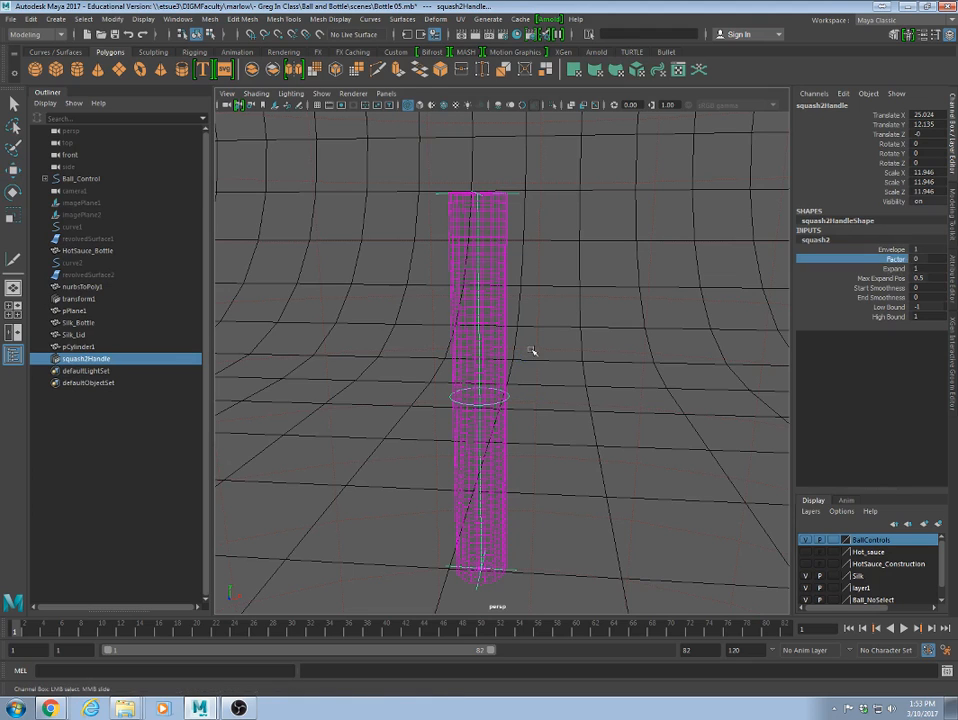
mouse_move(589, 349)
middle_mouse_down()
mouse_move(578, 354)
mouse_move(588, 355)
mouse_move(583, 362)
middle_mouse_up()
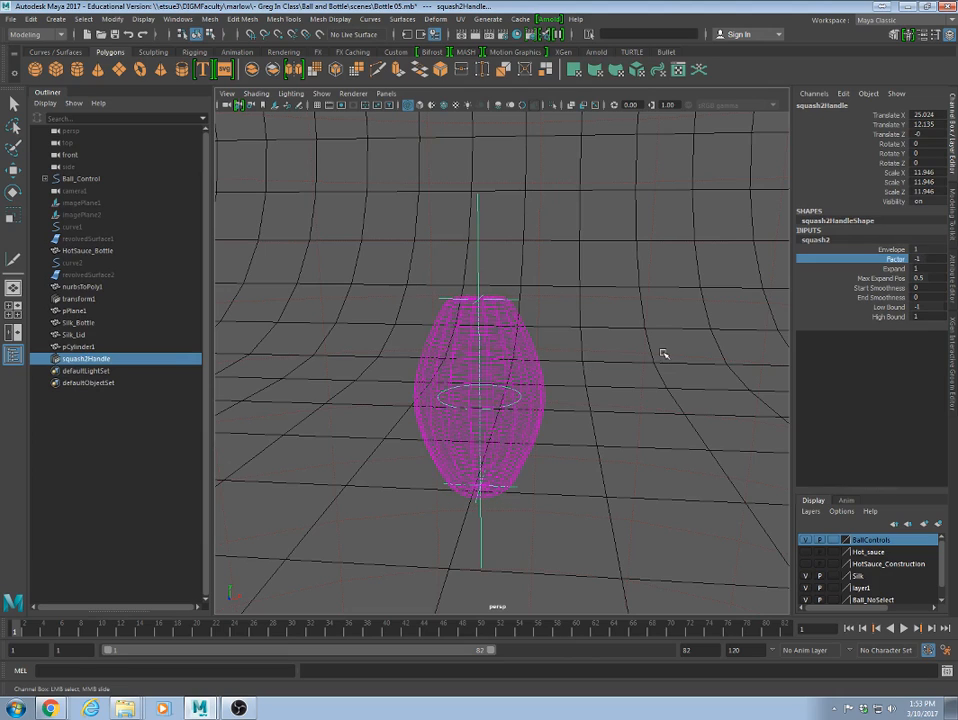
left_click(895, 270)
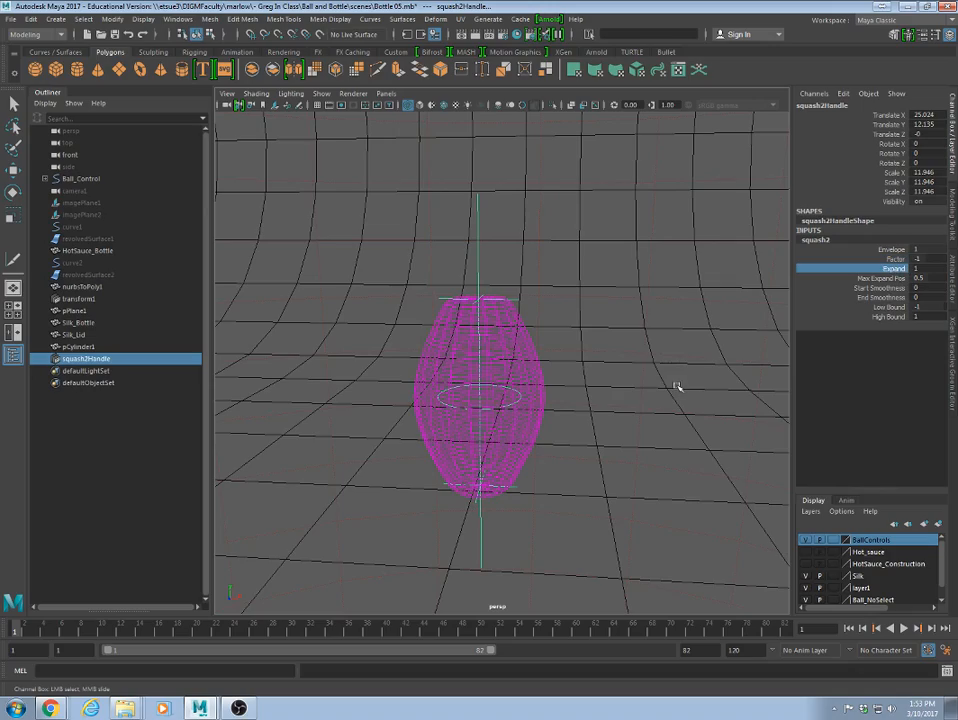
mouse_move(637, 379)
middle_mouse_down()
mouse_move(660, 382)
mouse_move(631, 391)
middle_mouse_up()
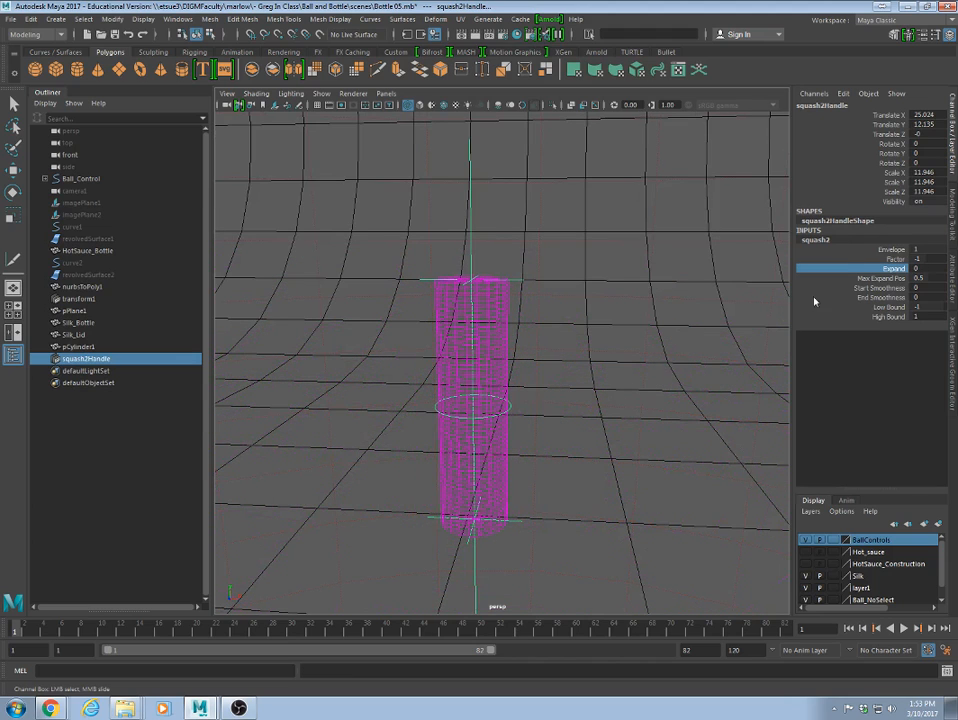
Try a different squash factor with expand at 0, and undo the change.
left_click(890, 258)
mouse_move(755, 320)
middle_mouse_down()
mouse_move(770, 325)
mouse_move(745, 325)
mouse_move(757, 326)
middle_mouse_up()
key("ctrl+z")
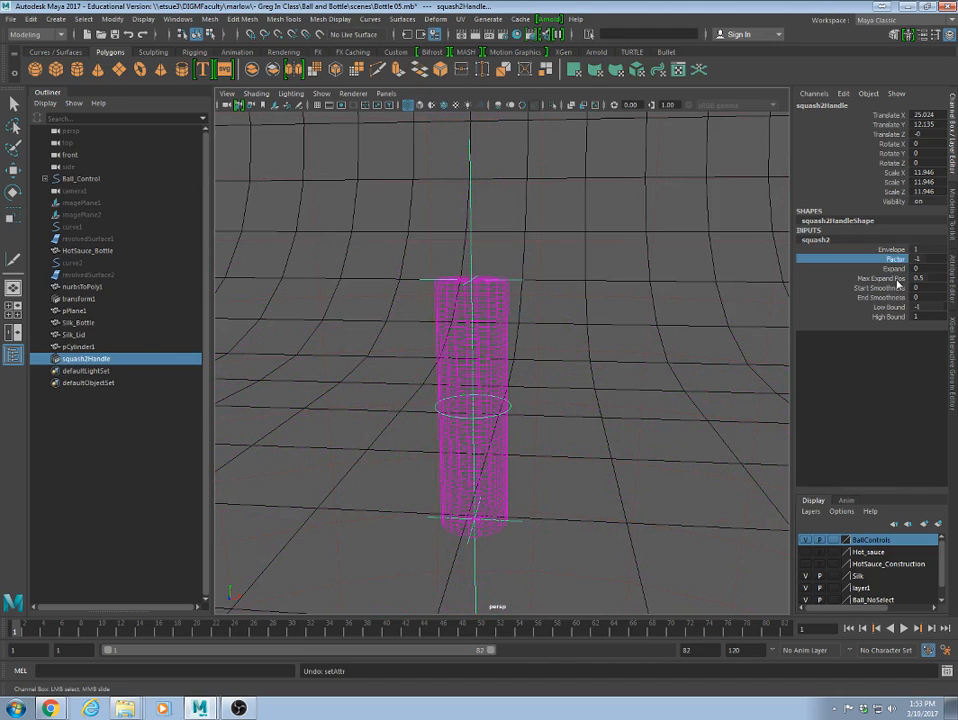
Set the squash deformer's expand value to 1.
left_click(897, 271)
middle_click_drag(690, 320, 789, 313)
left_click(924, 268)
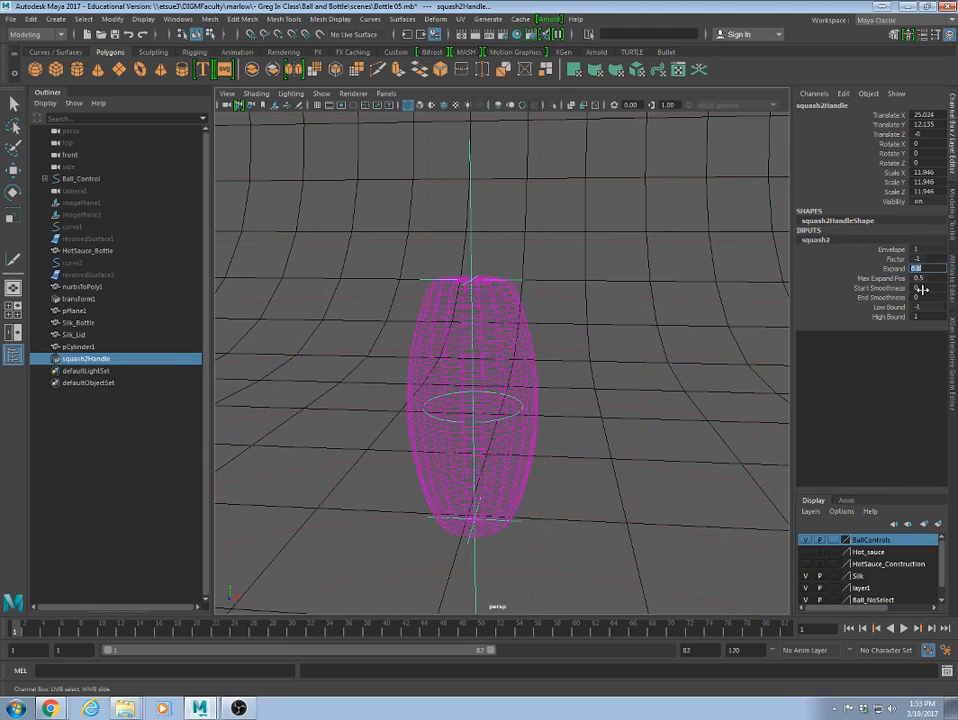
type("1")
key("Return")
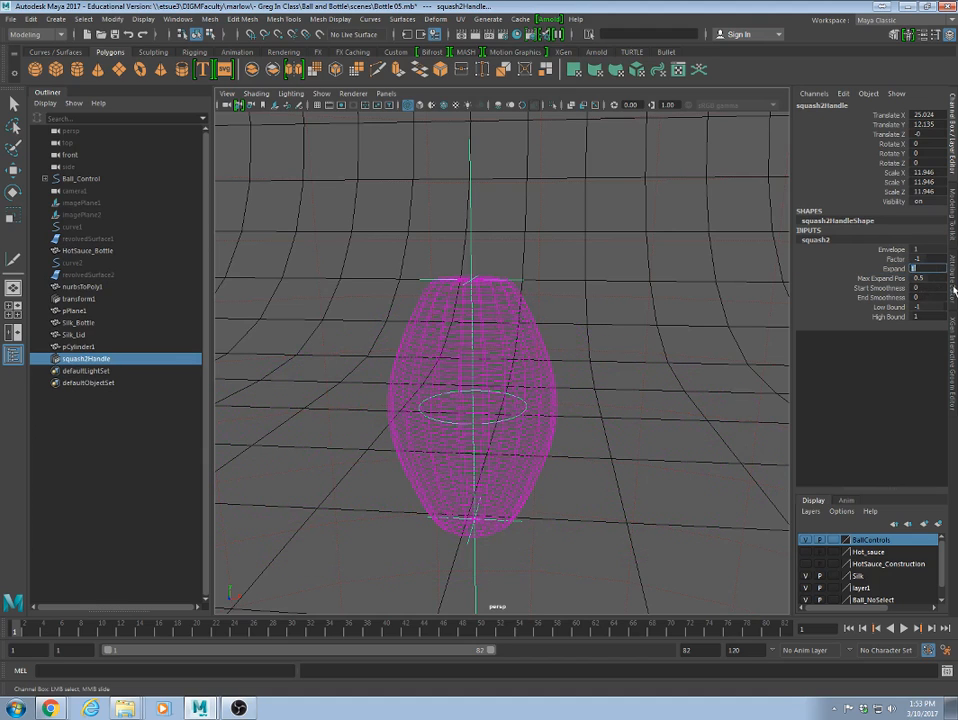
Set the squash deformer's low bound to 0 and its factor to -1.2.
left_click(893, 279)
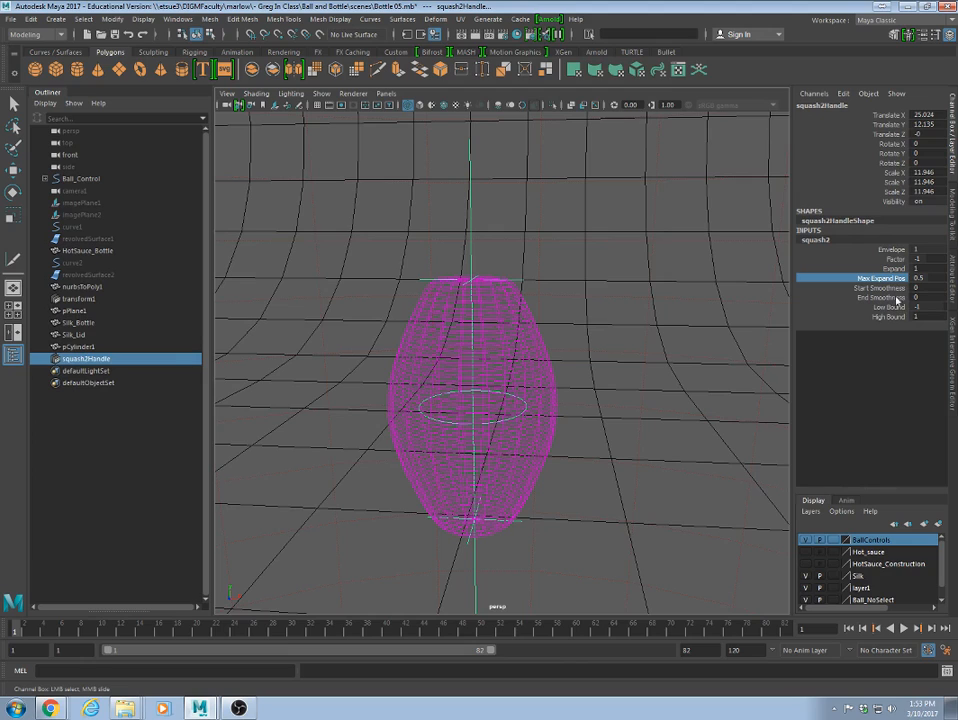
left_click(902, 307)
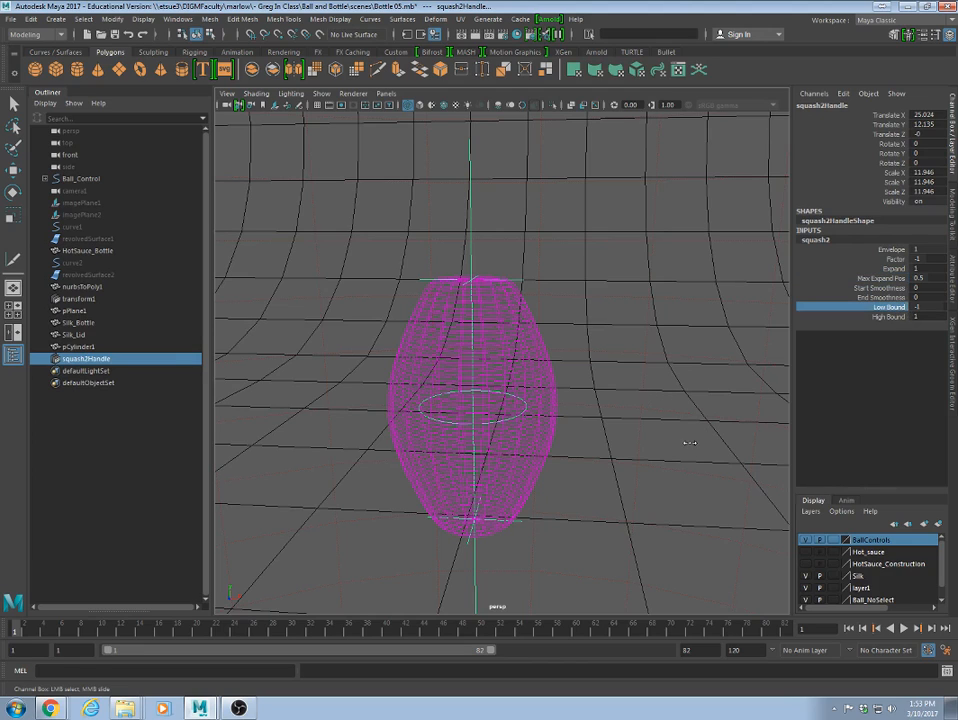
middle_click_drag(689, 442, 726, 455)
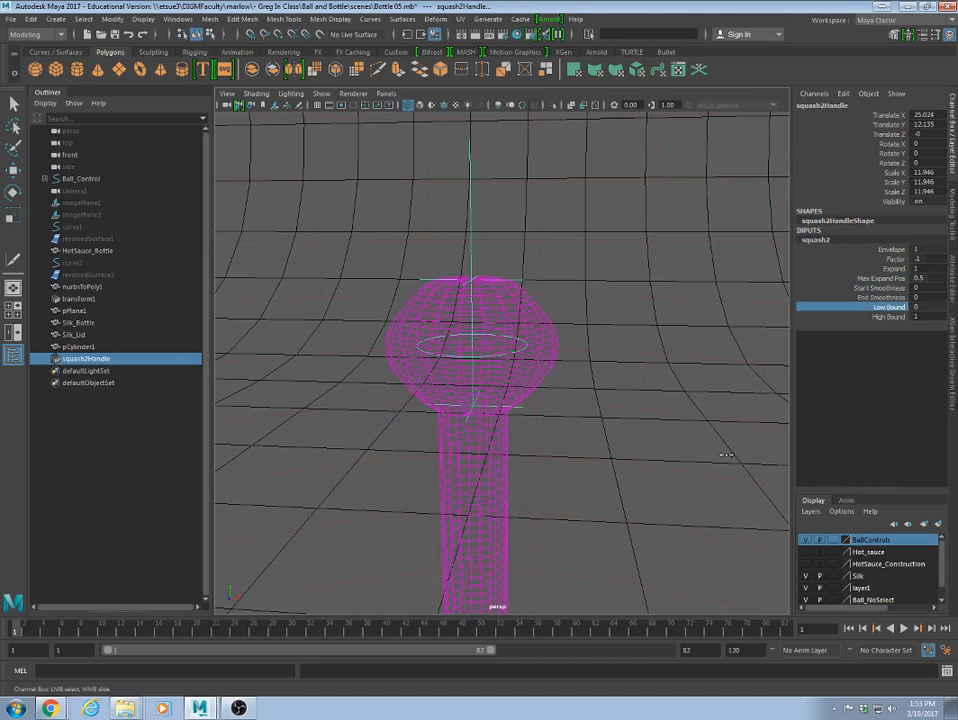
left_click(897, 259)
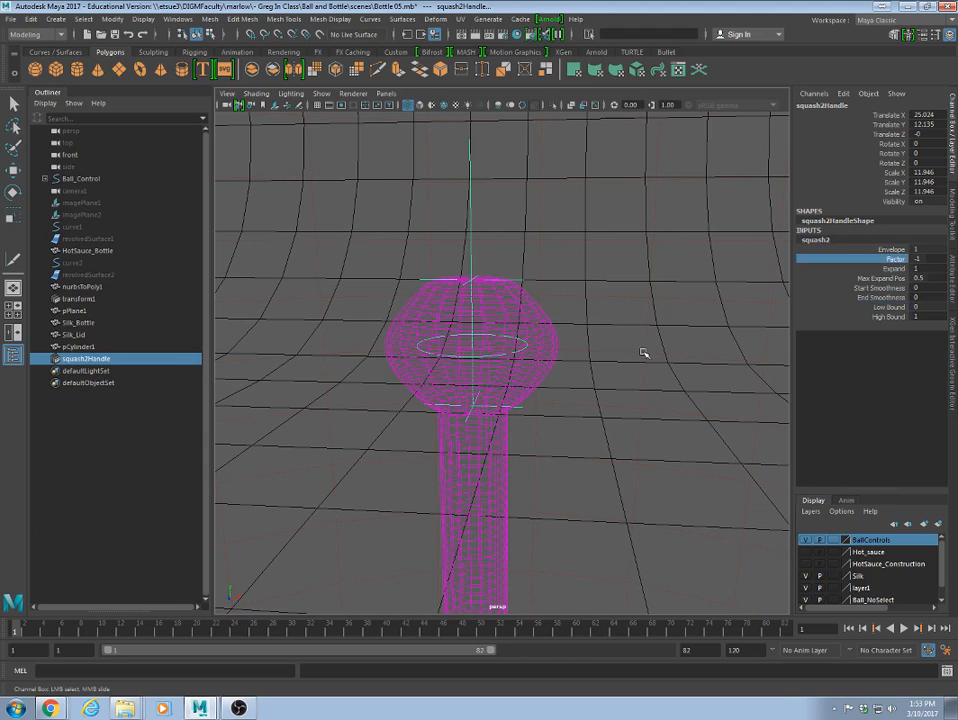
mouse_move(643, 353)
middle_mouse_down()
mouse_move(652, 356)
mouse_move(636, 358)
middle_mouse_up()
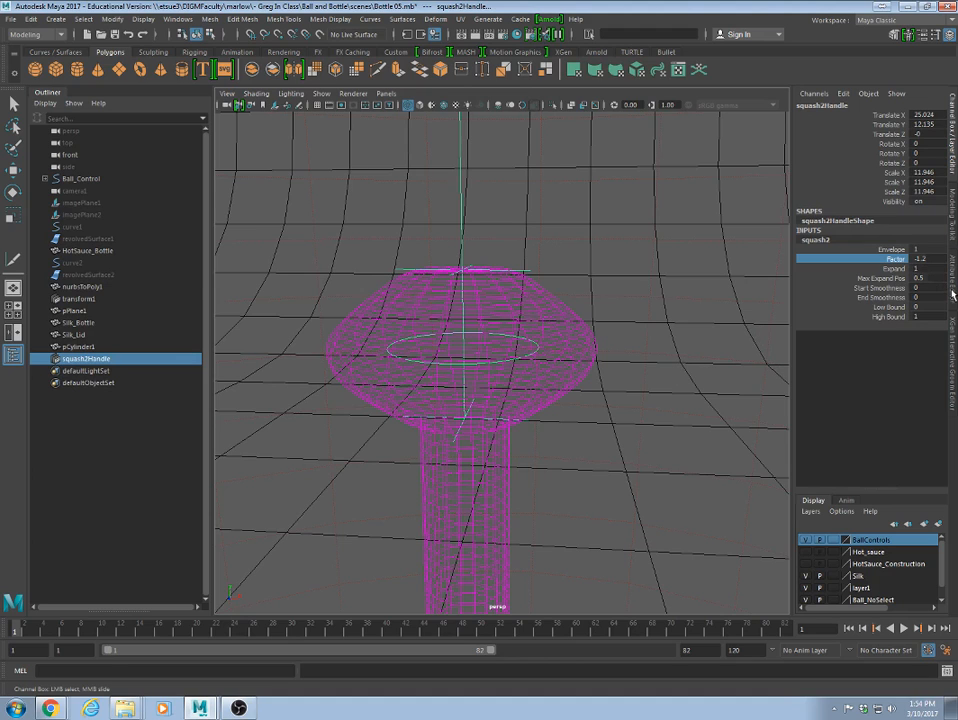
Set the squash deformer's high bound to 0.4 and its factor to -0.7.
left_click(891, 318)
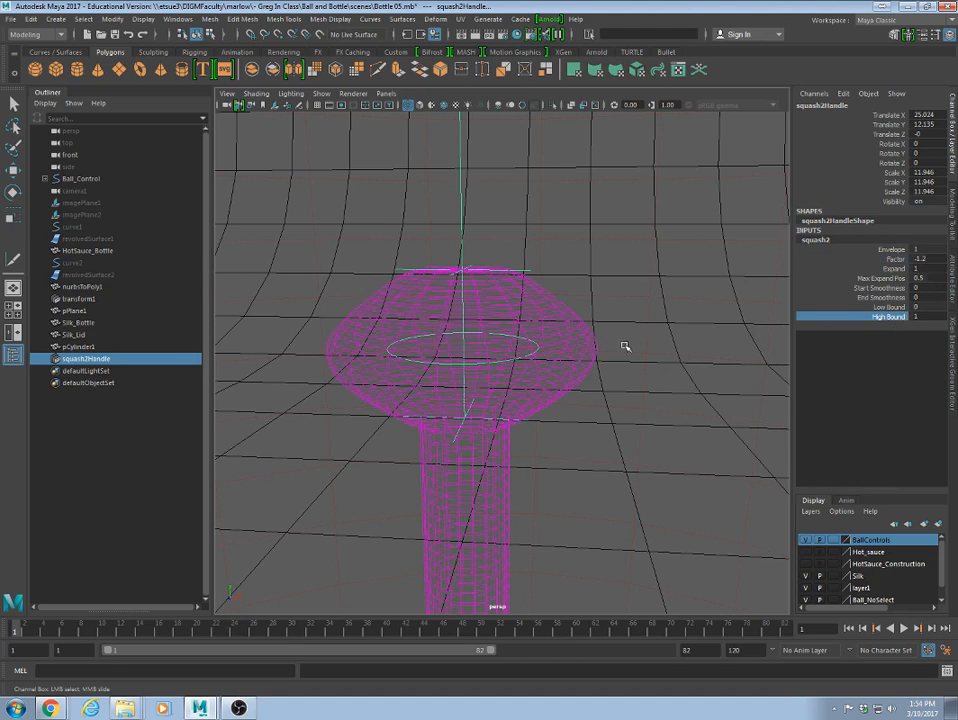
middle_click_drag(626, 346, 622, 390)
left_click(893, 259)
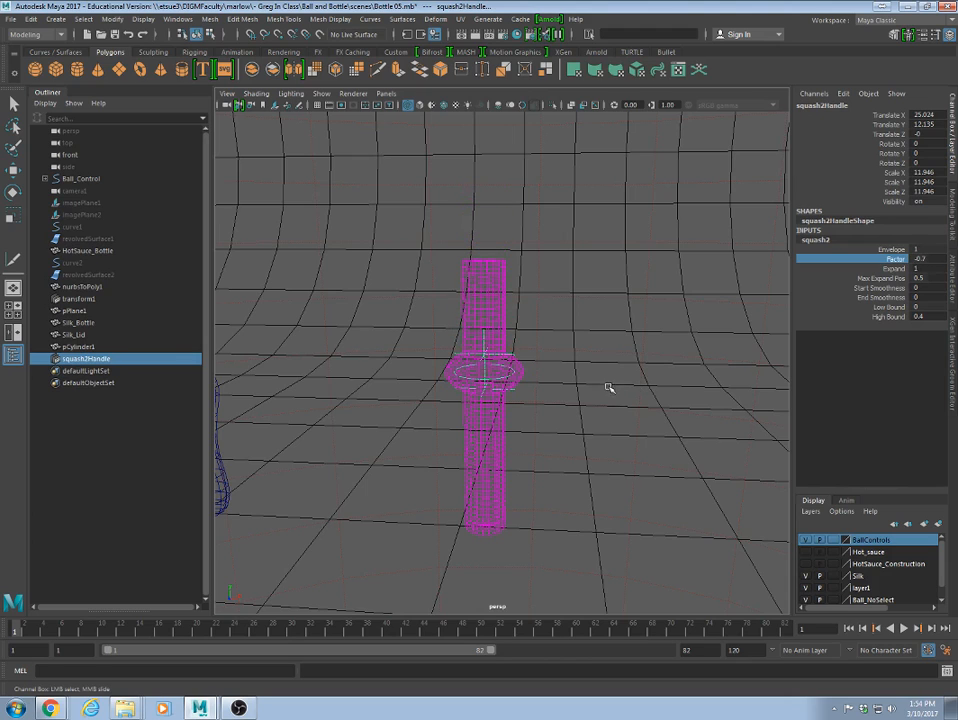
Move the squash handle down to the base of the cylinder, at Translate Y about -2.19.
left_click(536, 371)
key("ctrl+z")
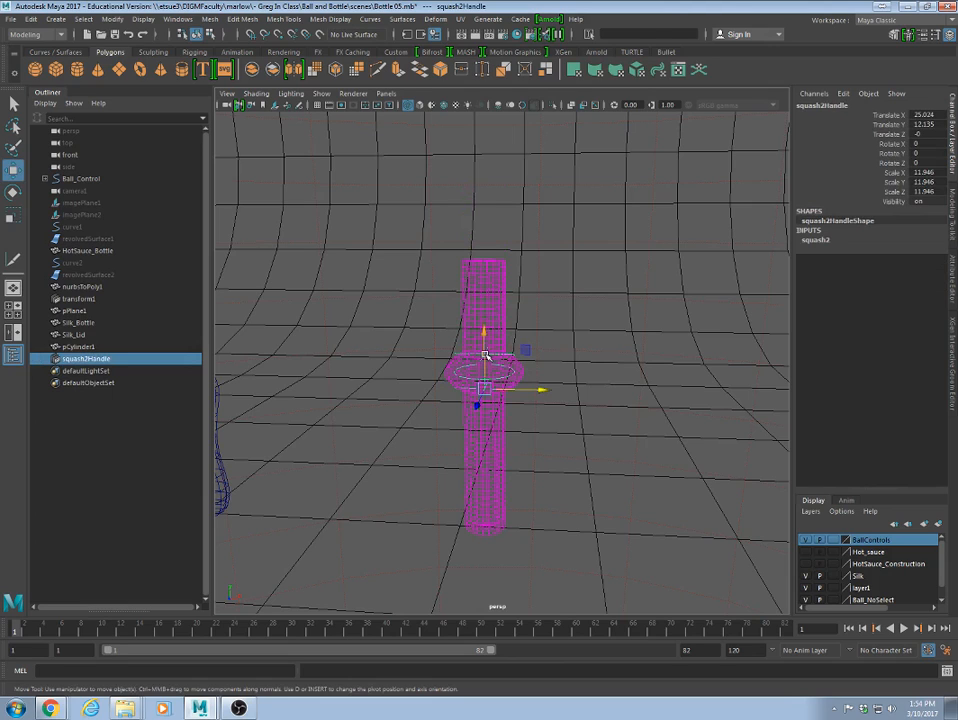
left_click_drag(485, 355, 468, 510)
Set the squash factor to -0.5 and display the scene in smooth shading.
left_click(816, 240)
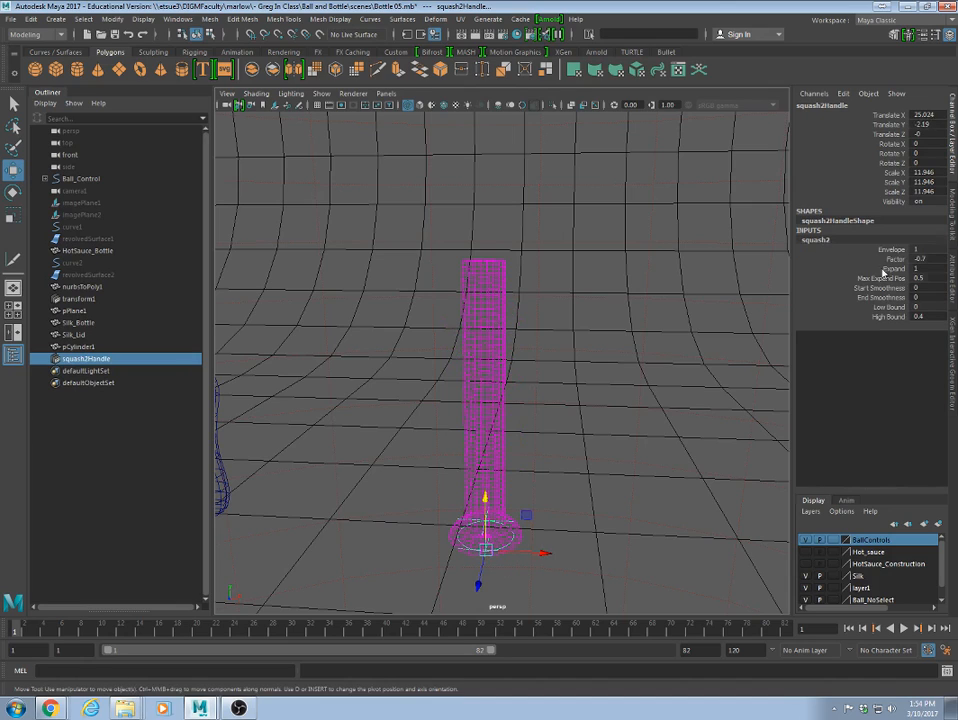
left_click(893, 259)
mouse_move(670, 339)
middle_mouse_down()
mouse_move(712, 340)
mouse_move(680, 349)
middle_mouse_up()
key("5")
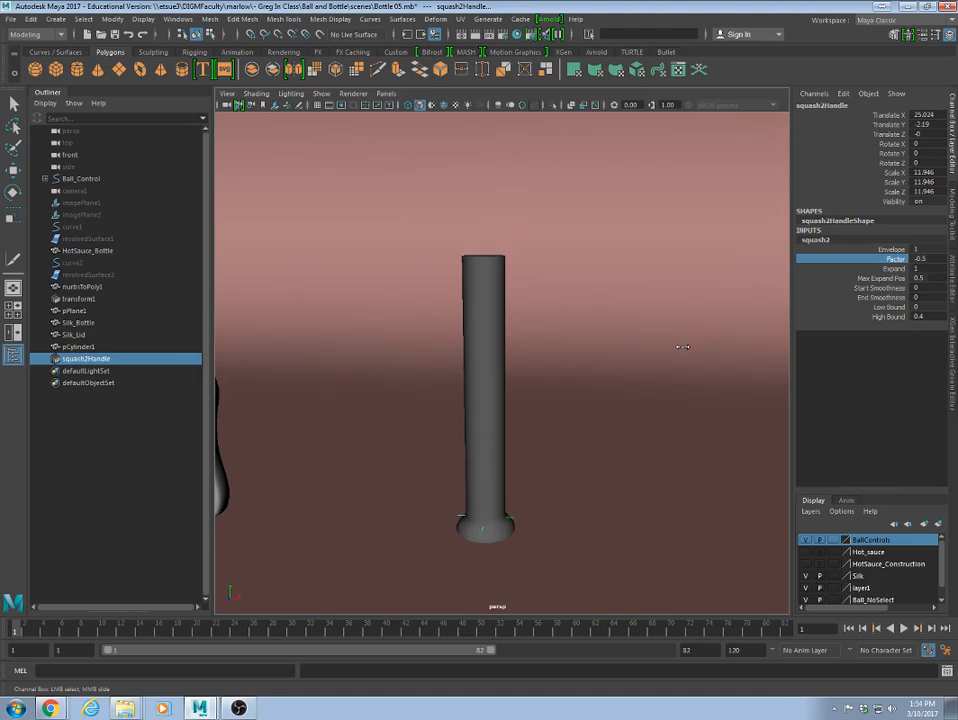
Select the cylinder together with its squash handle and delete both.
scroll(672, 355, "up", 2)
left_click(537, 514)
left_click(509, 560)
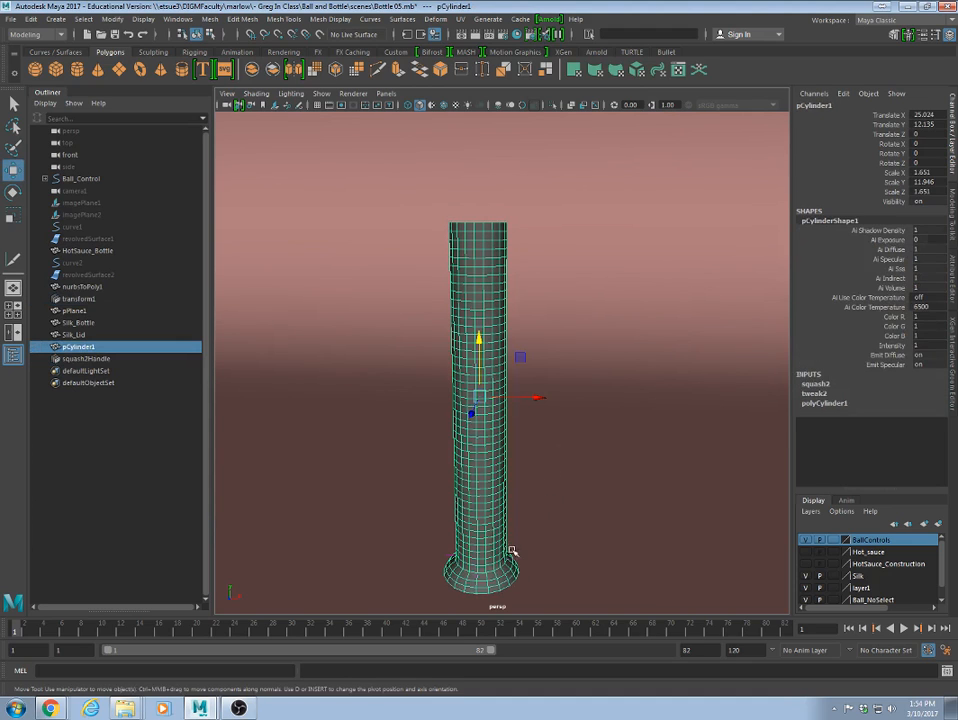
left_click(513, 559, "shift")
key("Delete")
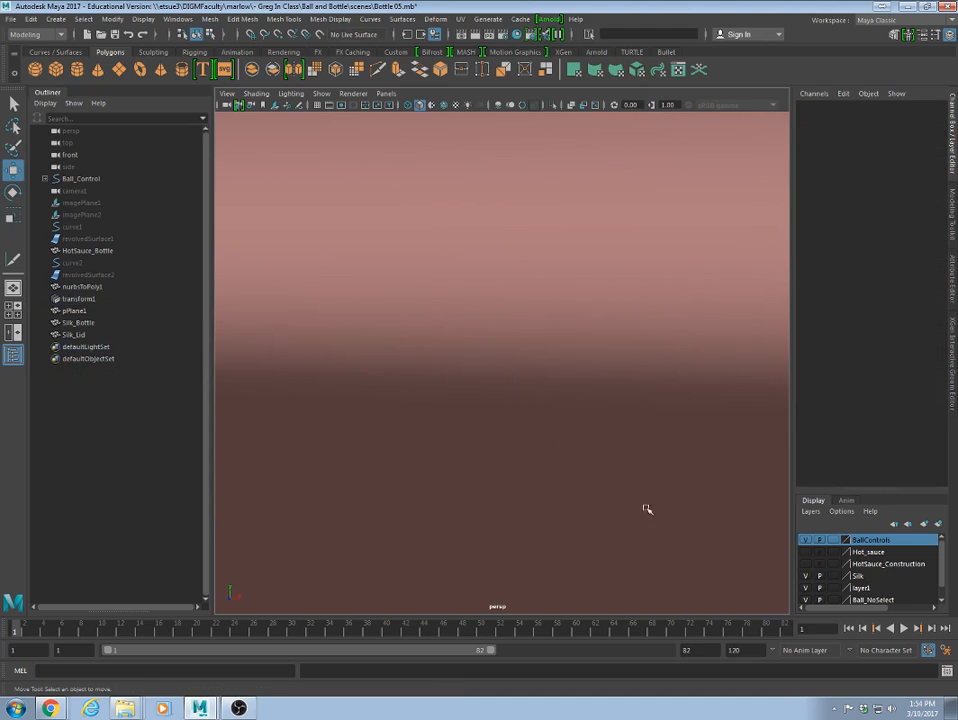
Undo the deletion of the cylinder and its squash handle.
right_click_drag(466, 356, 425, 310, "alt")
middle_click_drag(426, 397, 594, 384, "alt")
right_click_drag(405, 392, 477, 401, "alt")
key("ctrl+z")
key("ctrl+z")
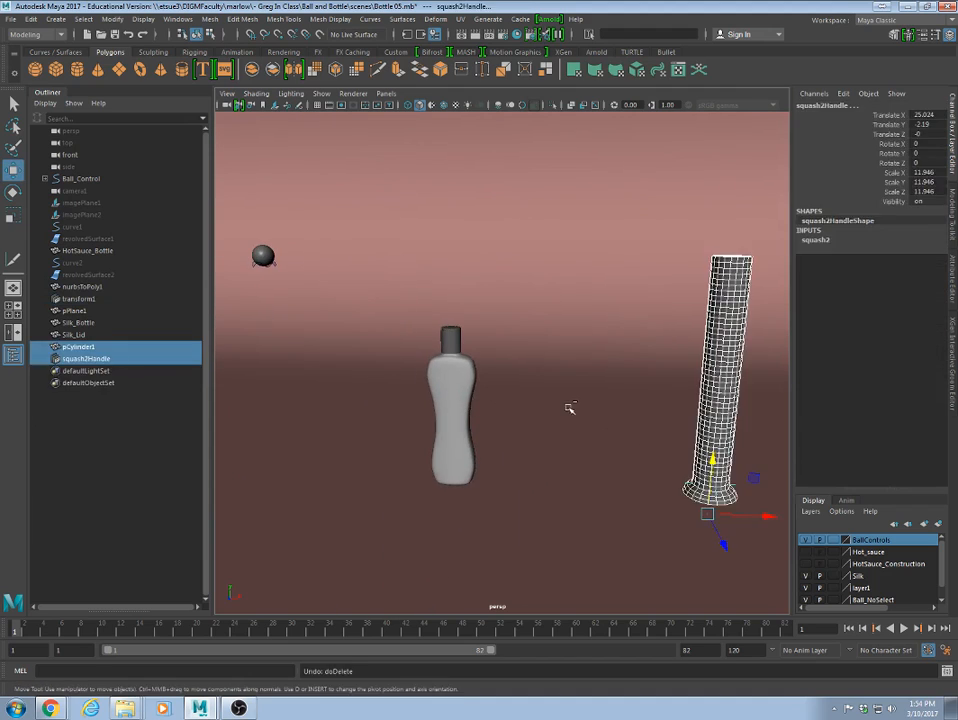
Undo the squash edits back to the undeformed cylinder, before the Squash deformer was added.
middle_click_drag(660, 490, 431, 461, "alt")
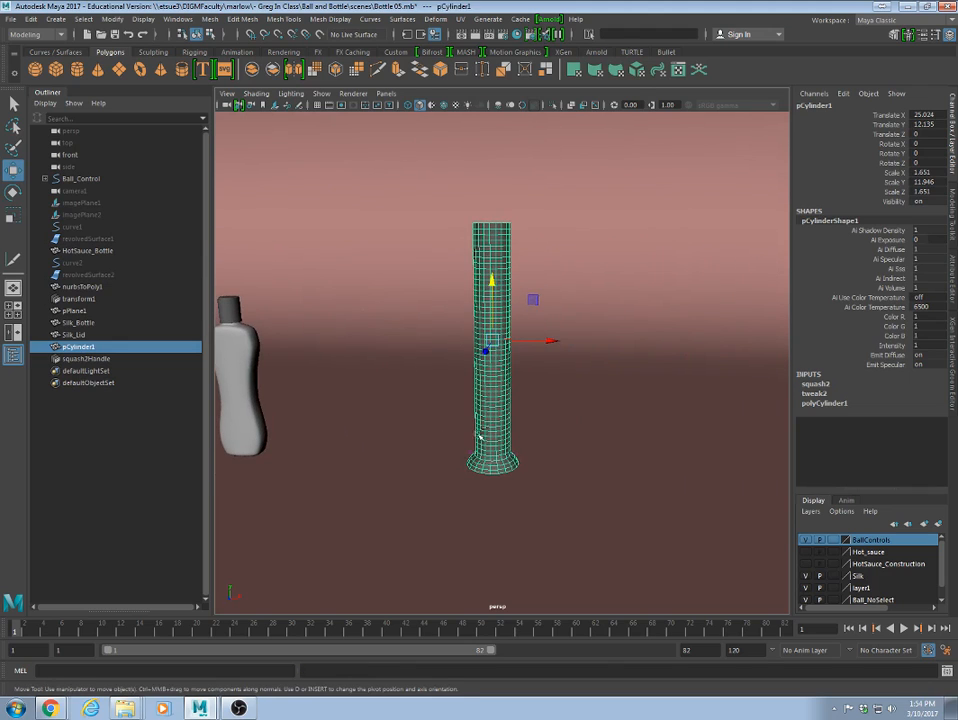
key("ctrl+z")
key("ctrl+z")
key("ctrl+z")
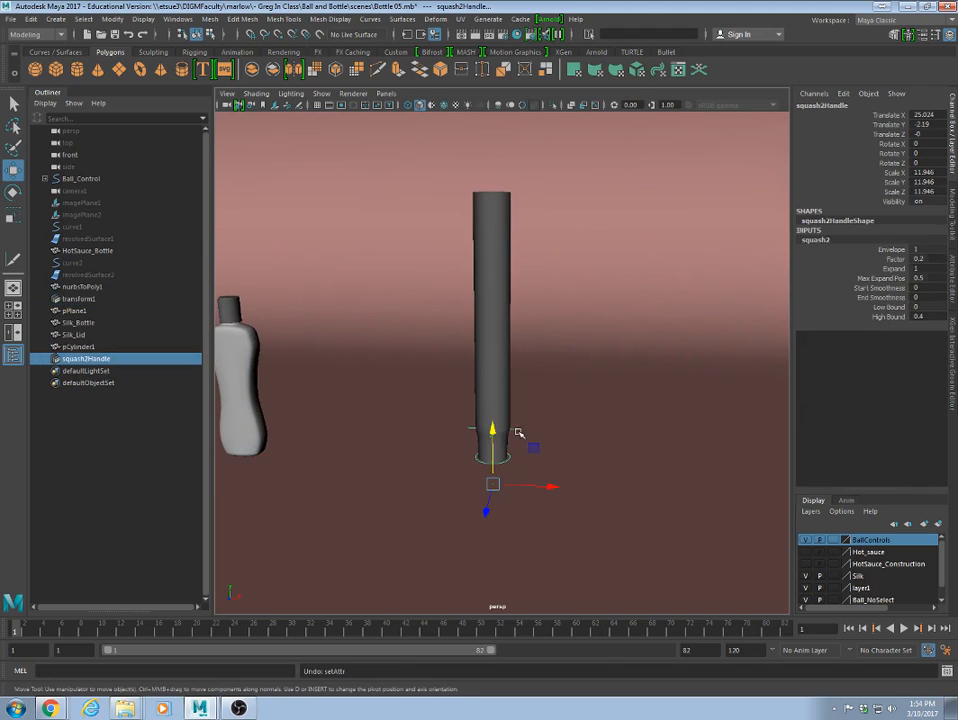
key("ctrl+z")
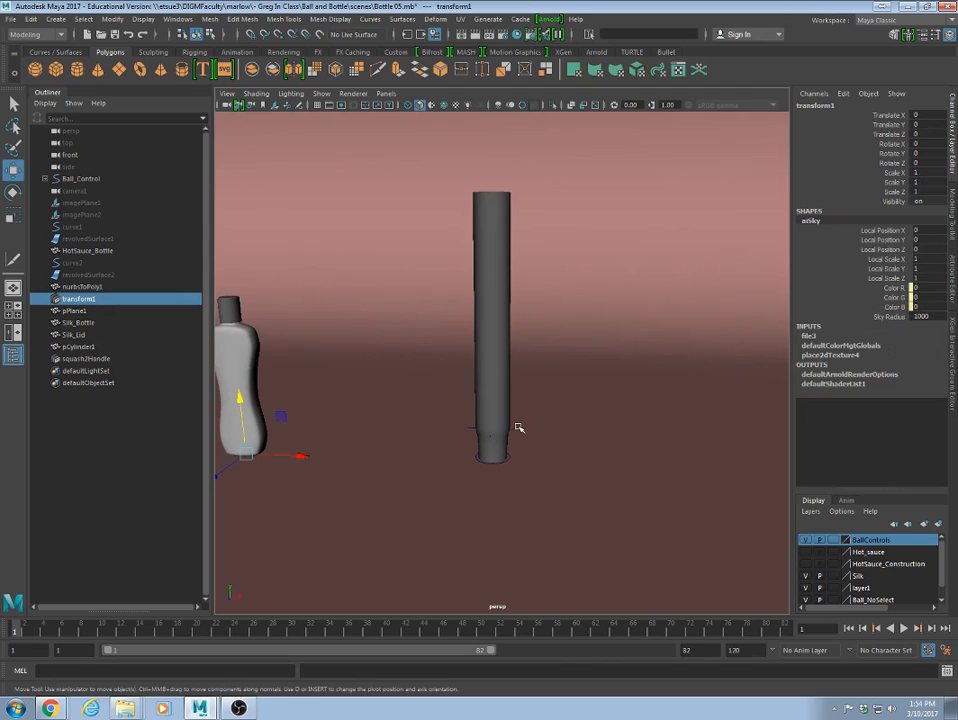
key("ctrl+z")
key("ctrl+z")
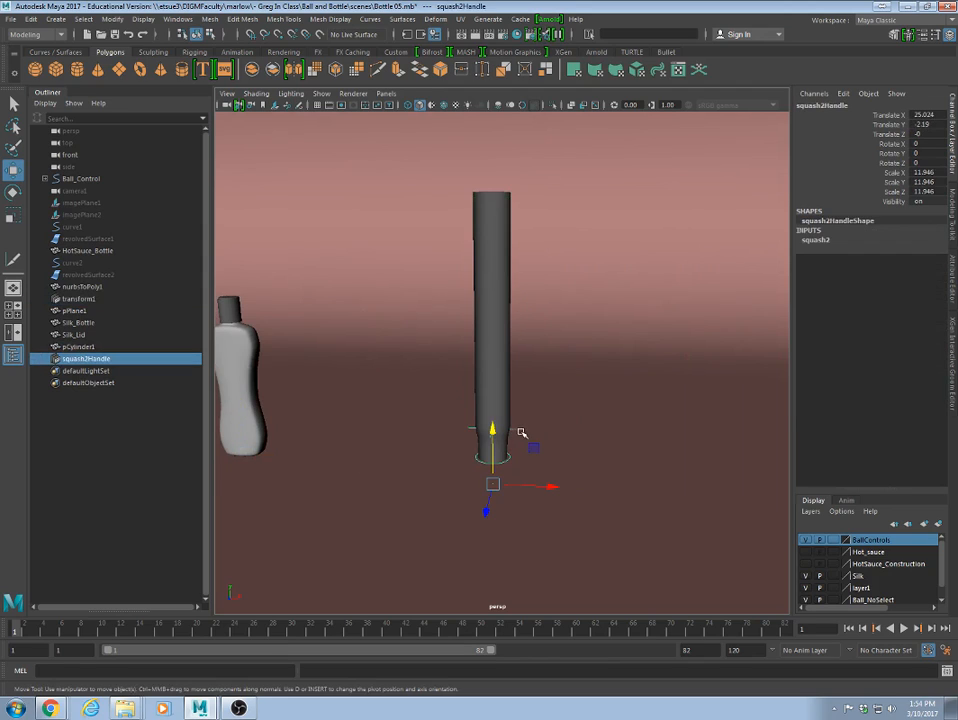
key("ctrl+z")
key("ctrl+z")
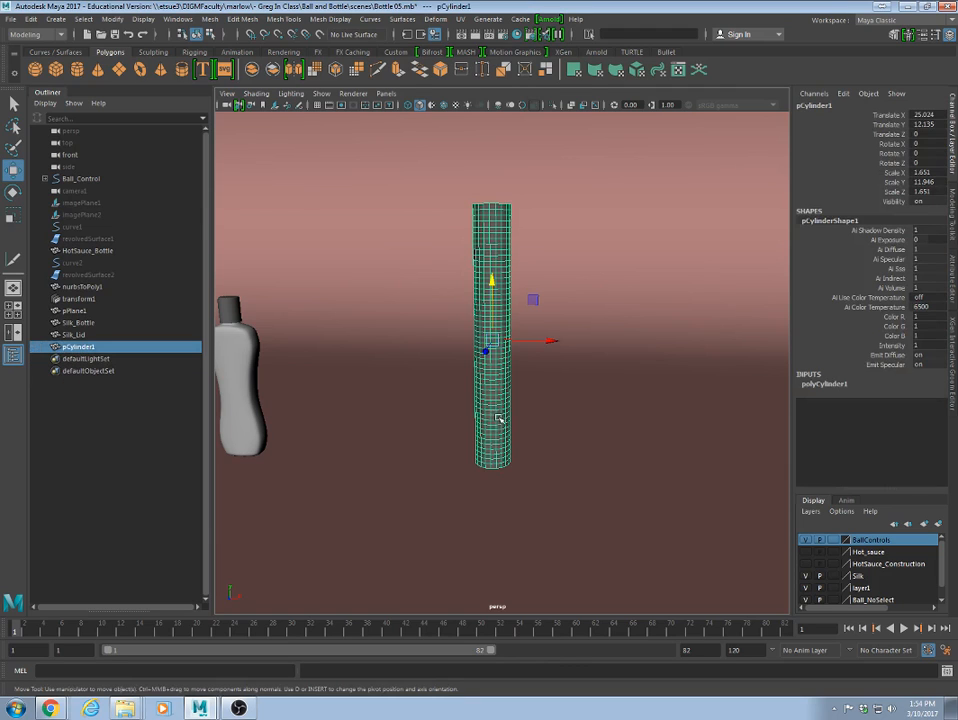
Add a nonlinear Squash deformer to the undeformed cylinder.
left_click(294, 19)
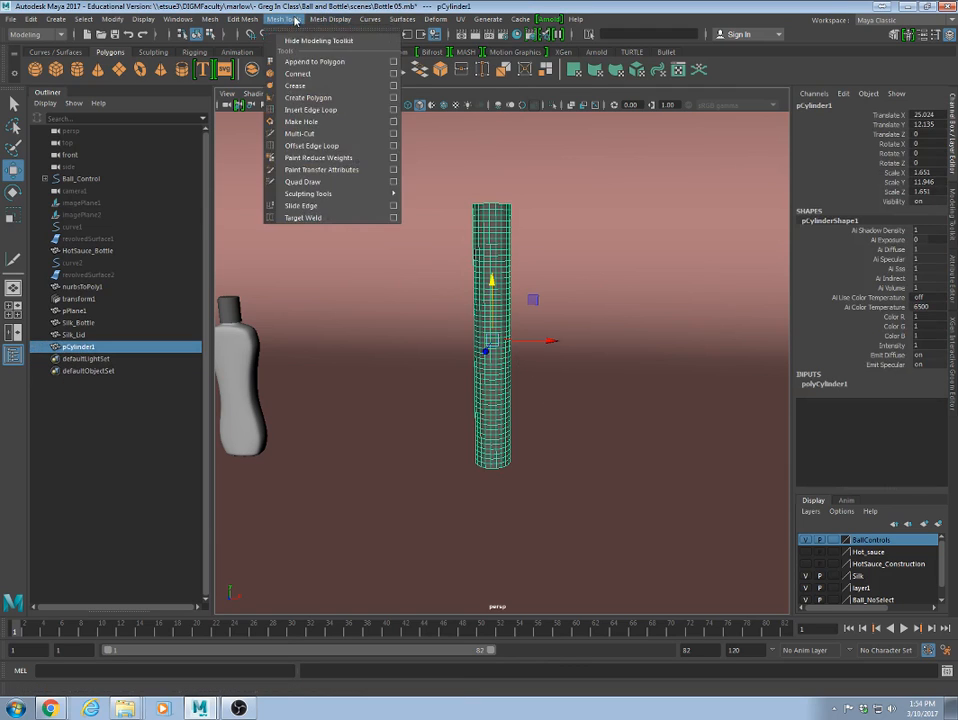
mouse_move(443, 20)
mouse_move(470, 187)
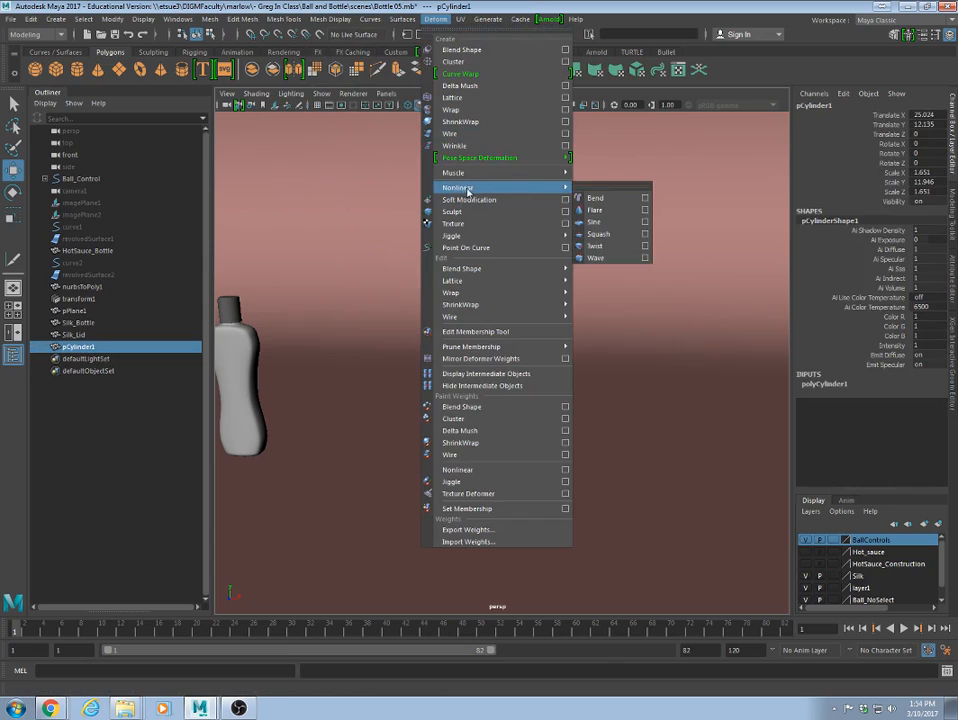
left_click(600, 234)
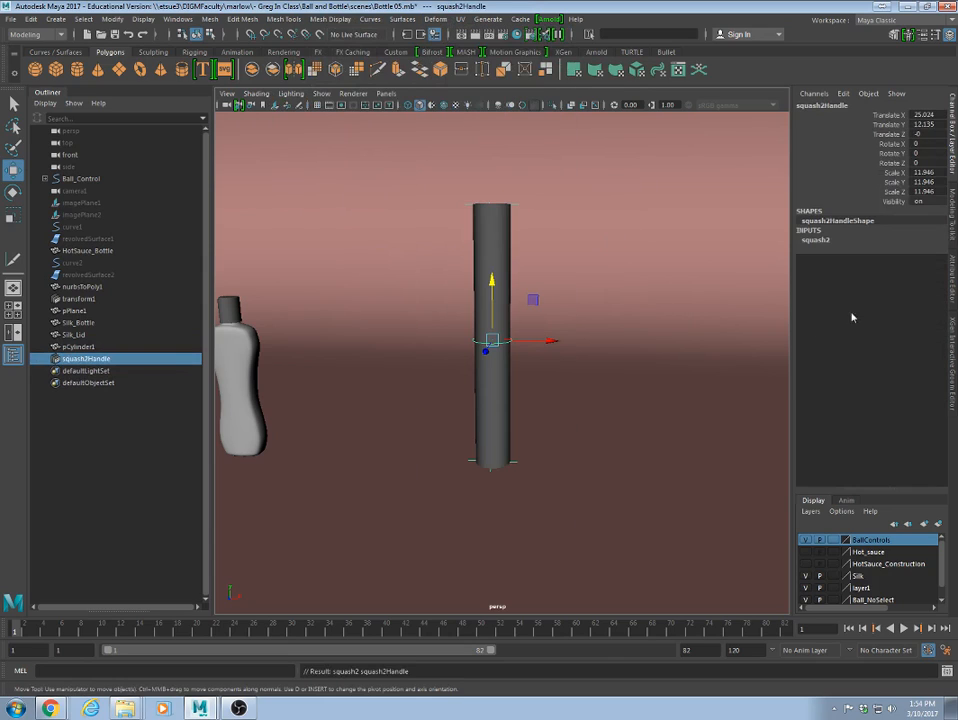
Try a squash factor of -1.7 on the cylinder and undo it.
left_click(814, 241)
left_click(888, 259)
middle_click_drag(690, 336, 674, 333)
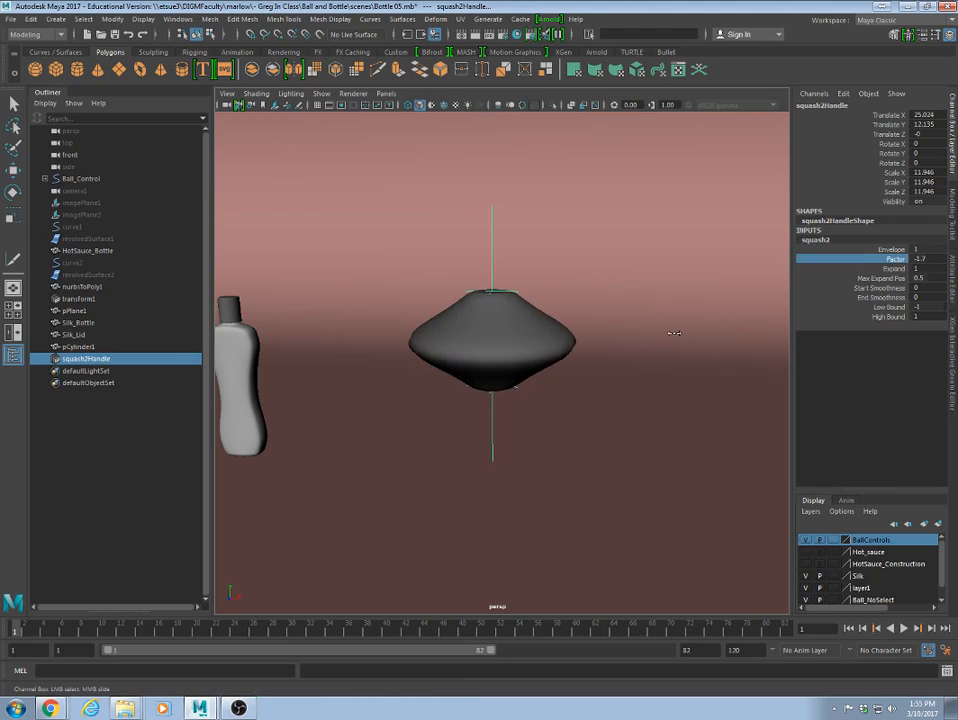
key("ctrl+z")
Add a nonlinear Bend deformer to the cylinder on top of its squash deformer.
left_click(514, 294)
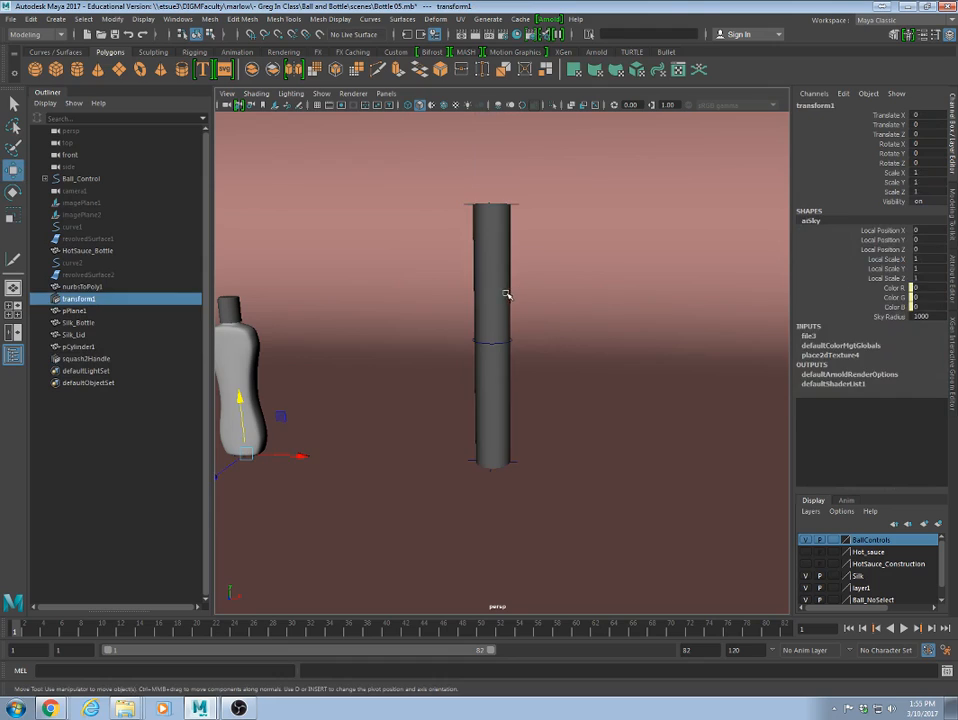
left_click(506, 293)
left_click(435, 19)
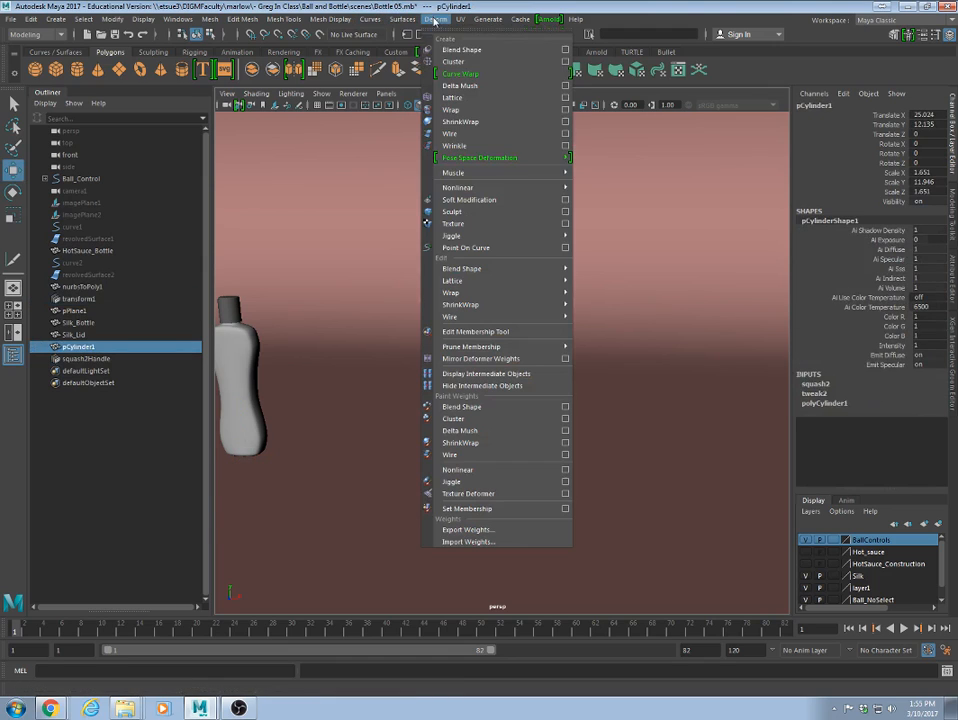
mouse_move(481, 188)
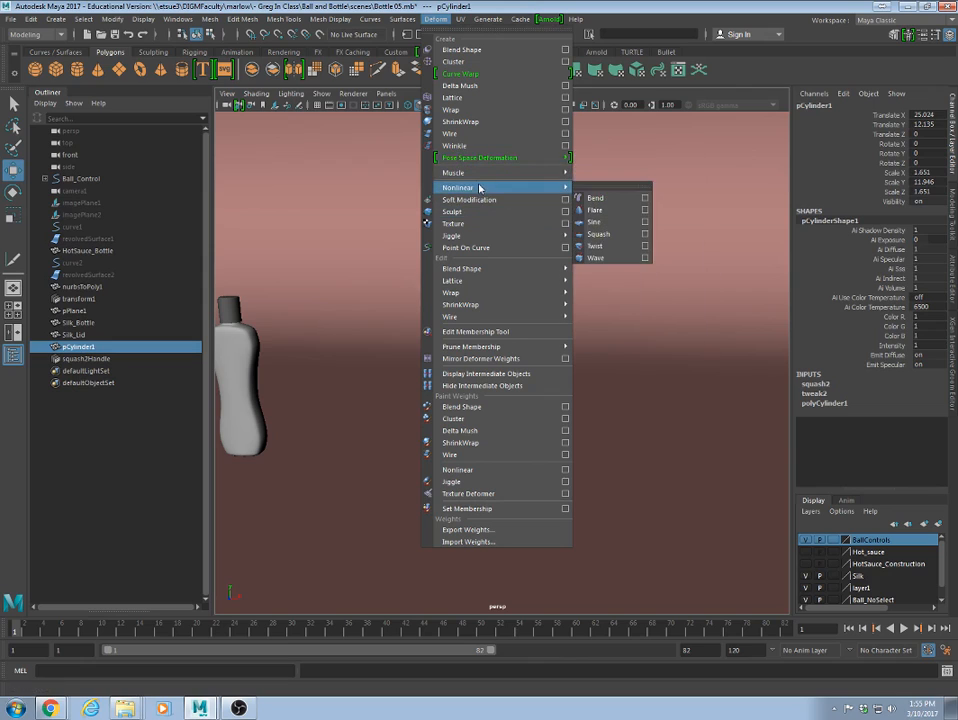
left_click(596, 199)
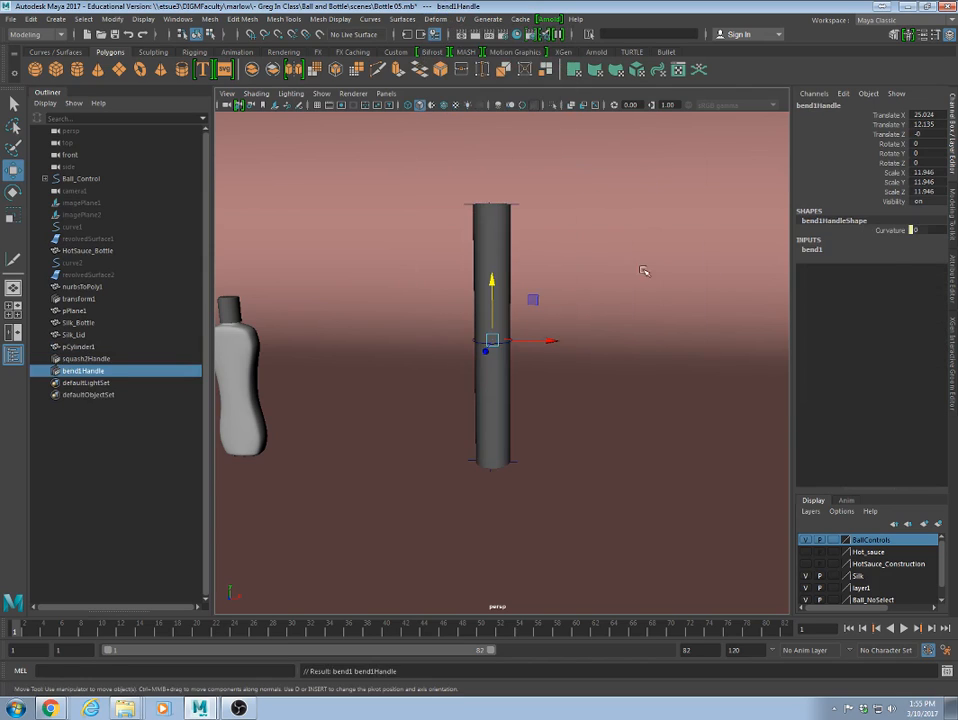
Set the curvature of the cylinder's bend deformer to about 83.65.
left_click(504, 278)
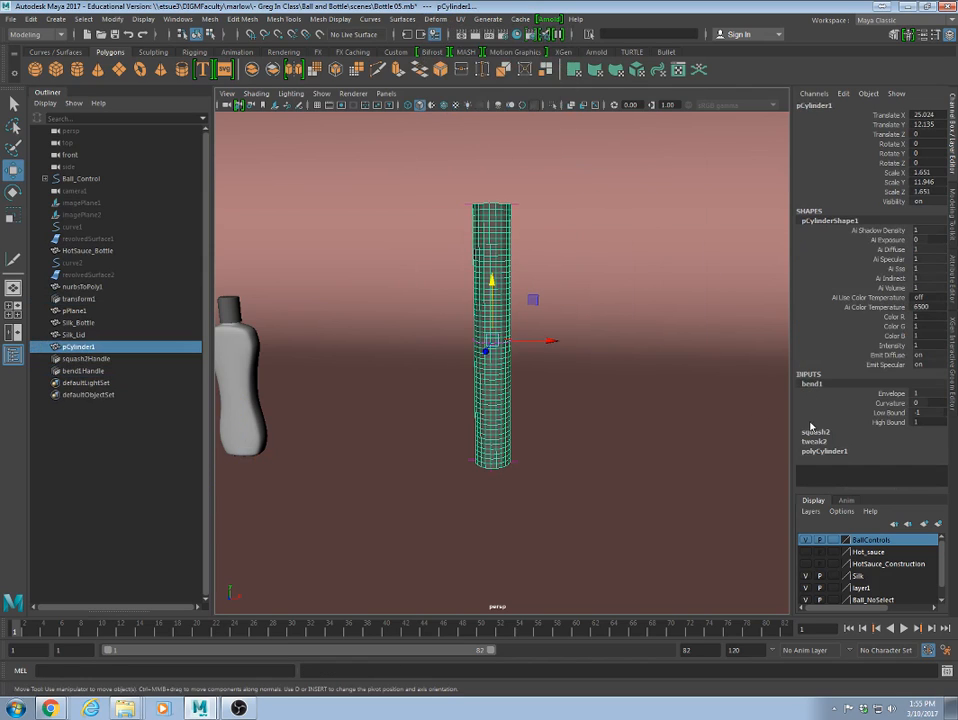
left_click(815, 393)
left_click(813, 384)
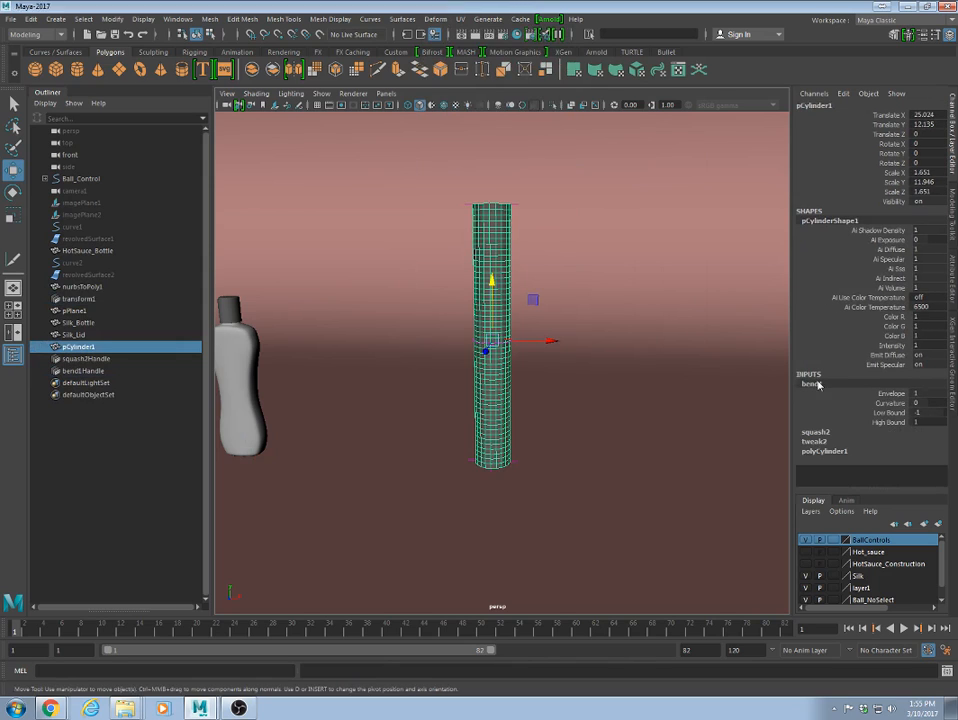
left_click(890, 403)
middle_click_drag(611, 420, 660, 420)
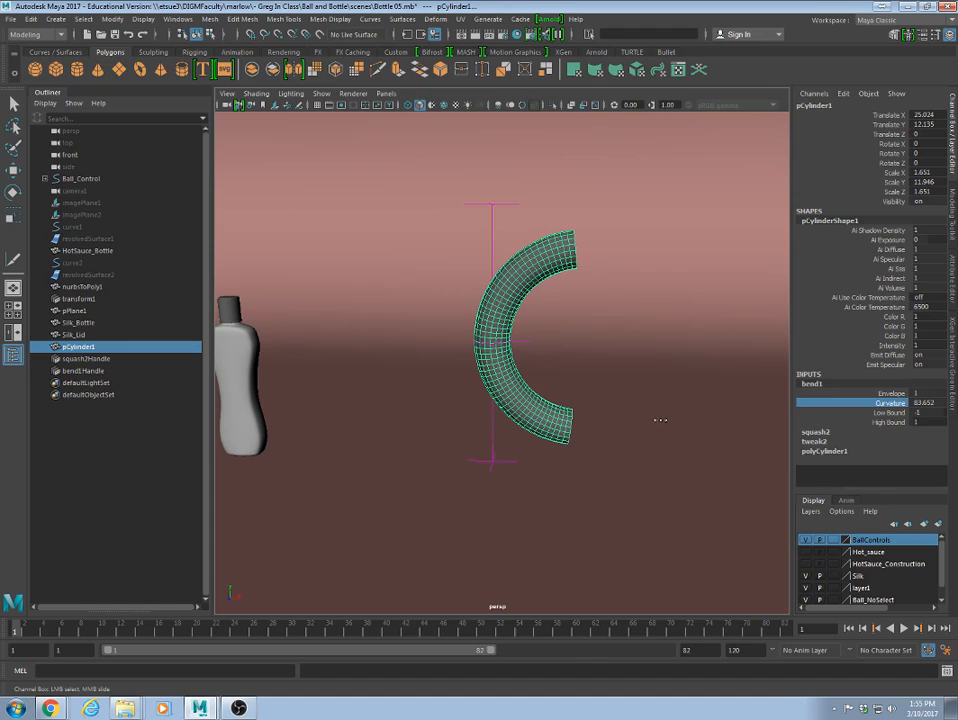
Set the factor of the bent cylinder's squash deformer to -1.4.
left_click(816, 441)
left_click(824, 394)
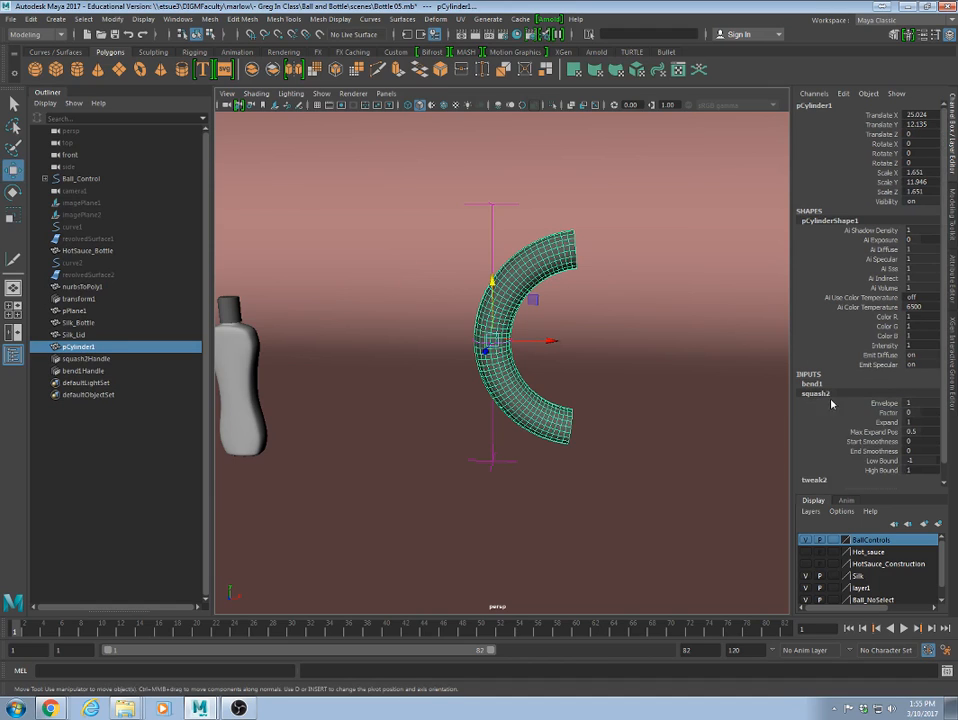
left_click(886, 412)
middle_click_drag(627, 421, 615, 426)
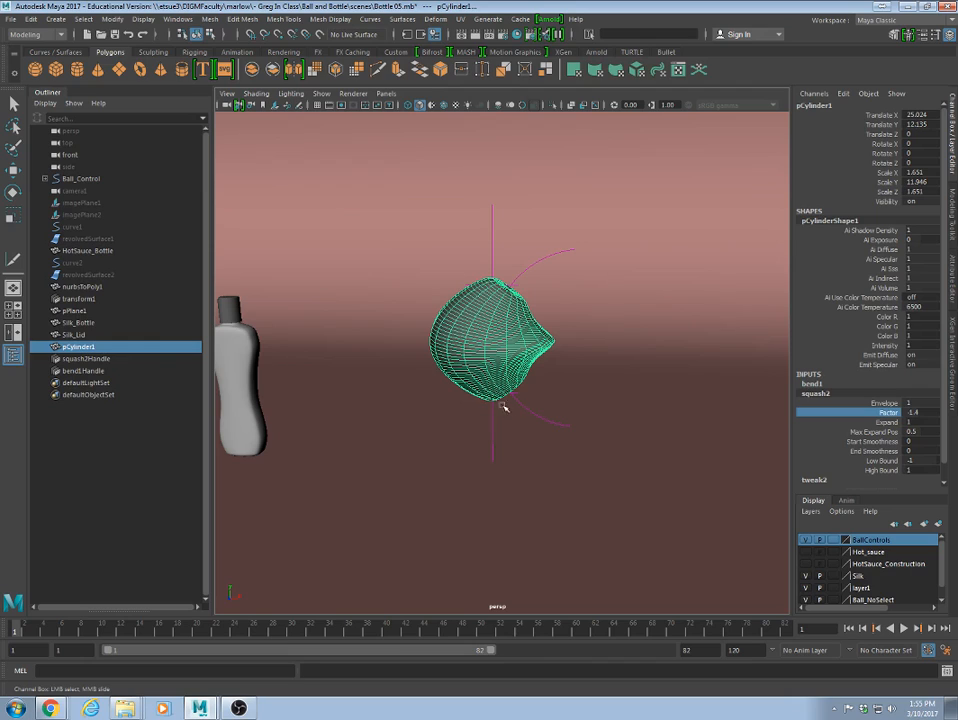
Try a bend curvature of about -106.57 on the squashed cylinder and undo it.
double_click(816, 394)
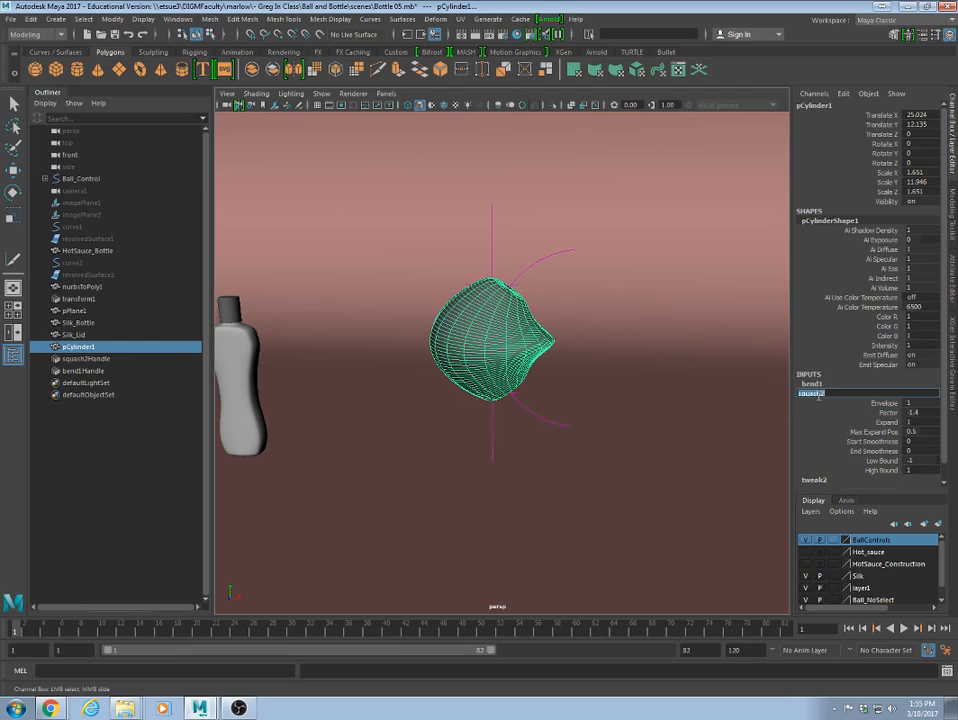
left_click(815, 384)
left_click(818, 441)
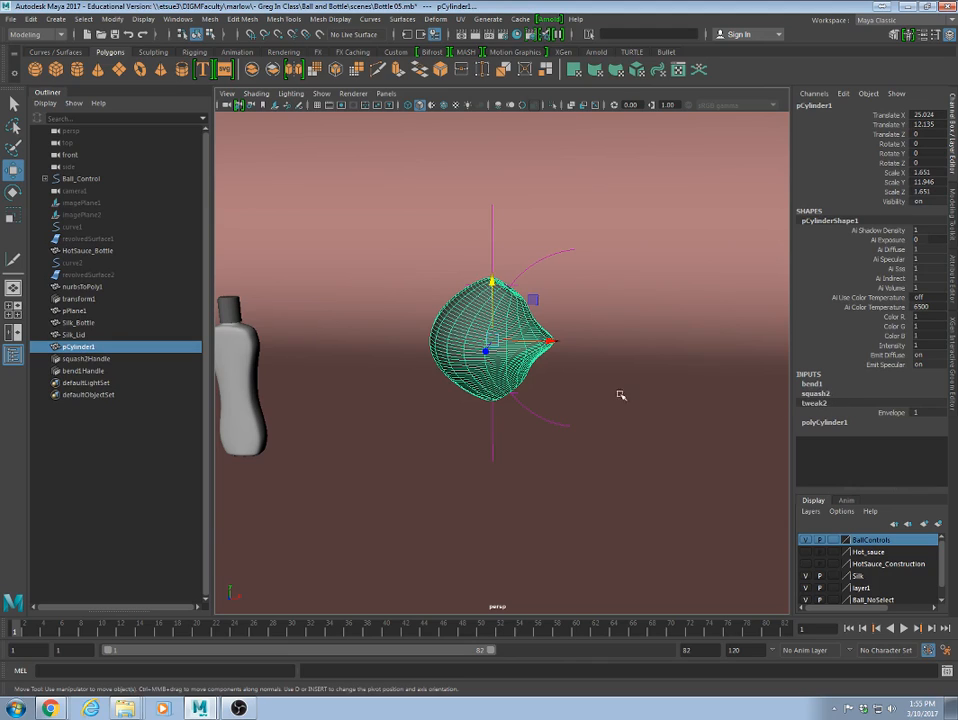
left_click(815, 386)
left_click(891, 403)
middle_click_drag(596, 428, 494, 410)
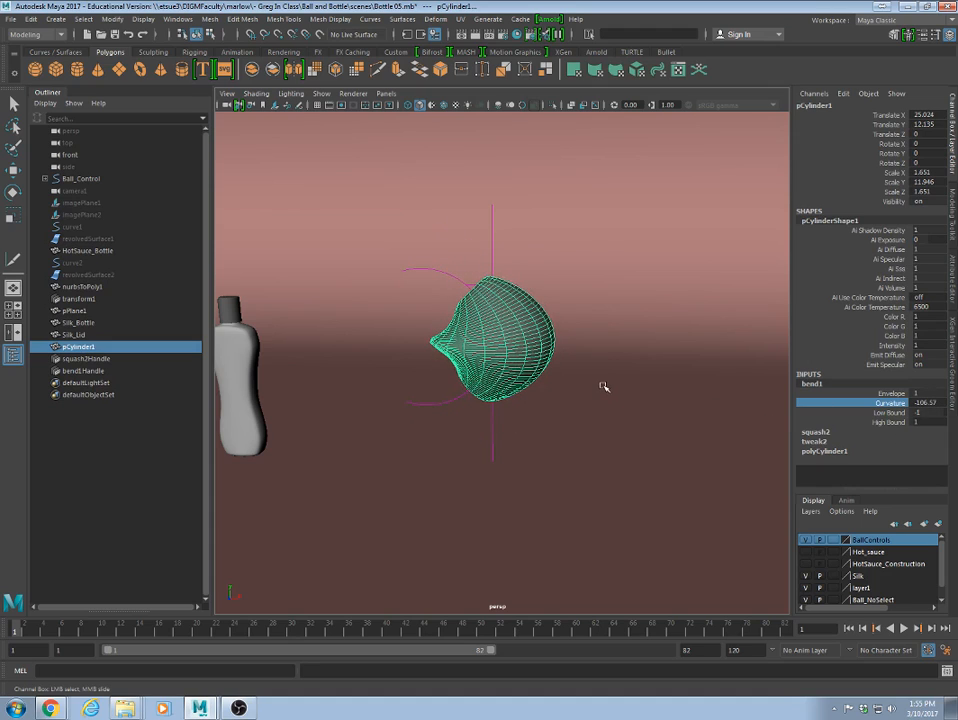
key("ctrl+z")
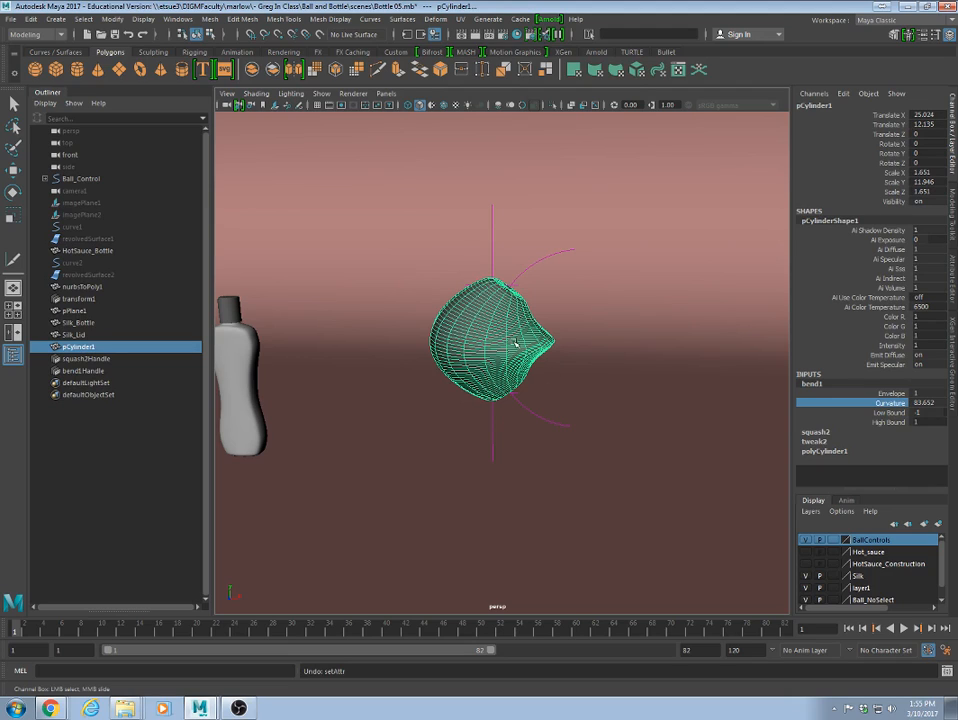
Open the list of input operations for the cylinder and move the bend deformer below the squash deformer.
key("w")
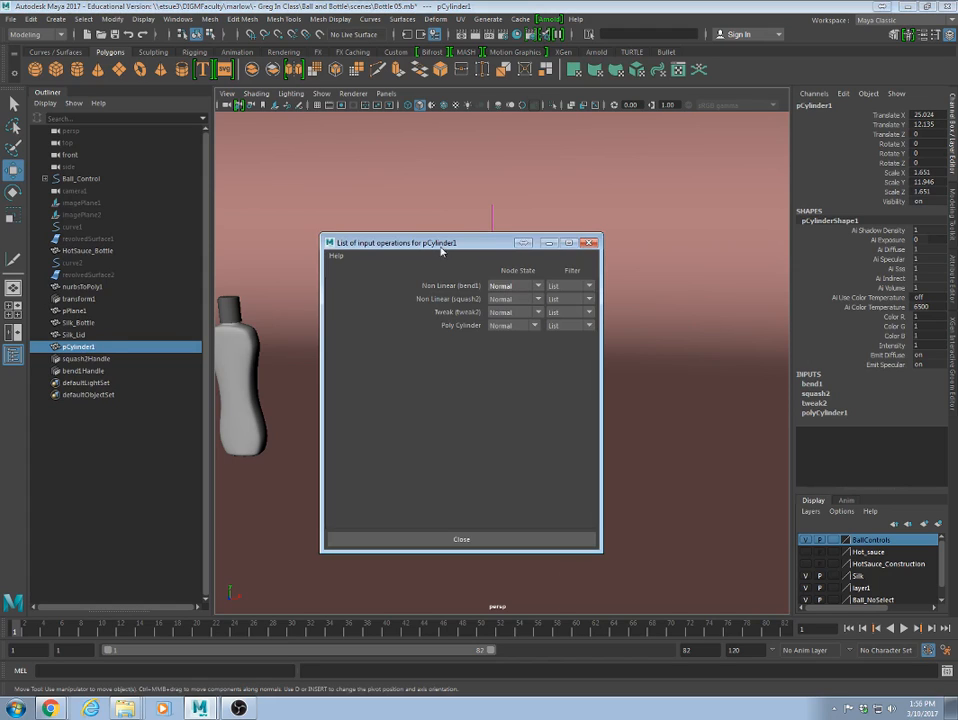
left_click_drag(435, 249, 756, 180)
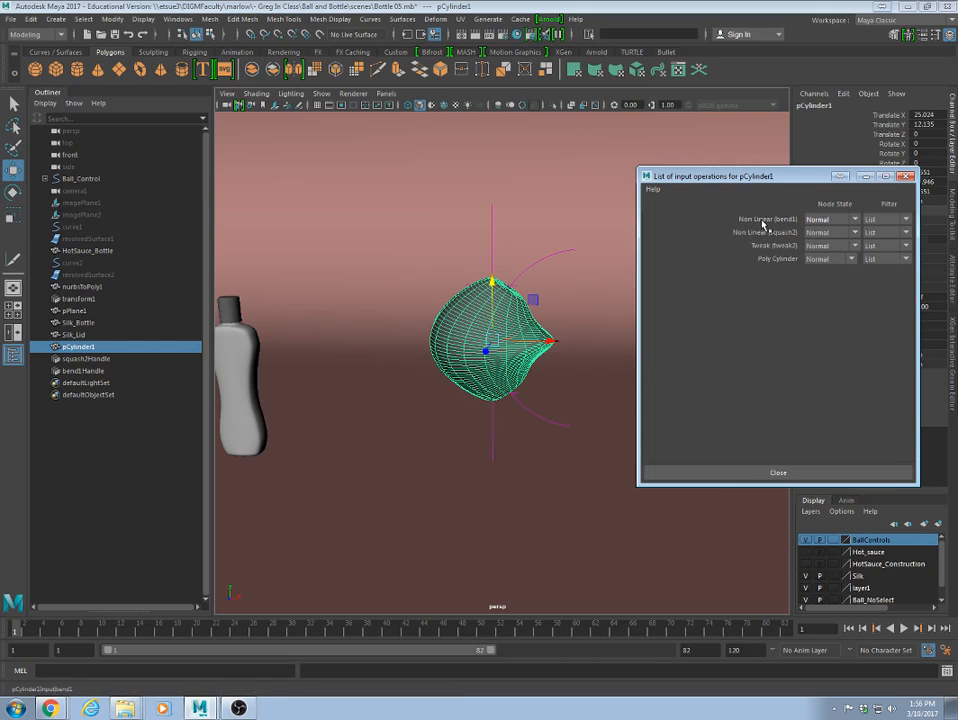
middle_click_drag(763, 224, 771, 236)
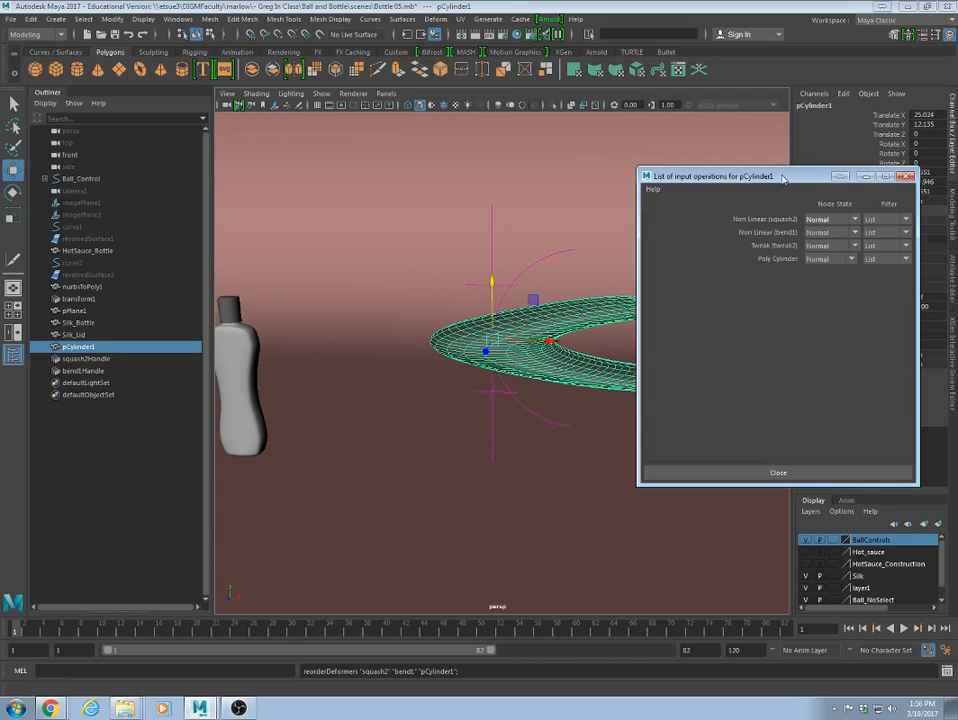
left_click_drag(784, 178, 151, 129)
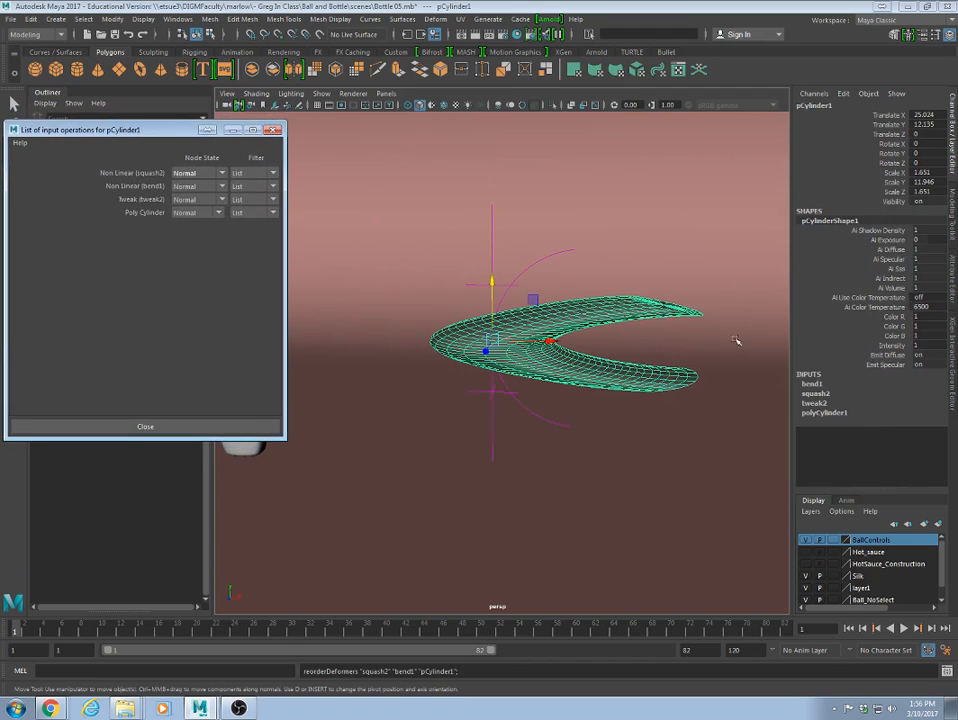
Set the curvature of the reordered bend deformer to about 72.19.
left_click(818, 392)
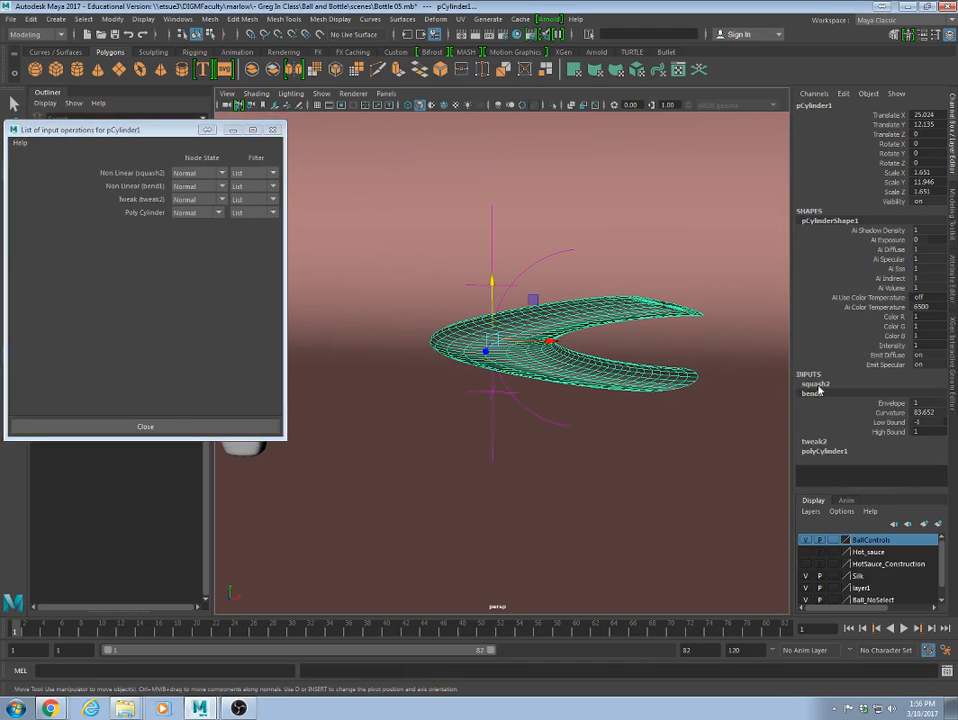
left_click(892, 414)
middle_click_drag(623, 411, 748, 398)
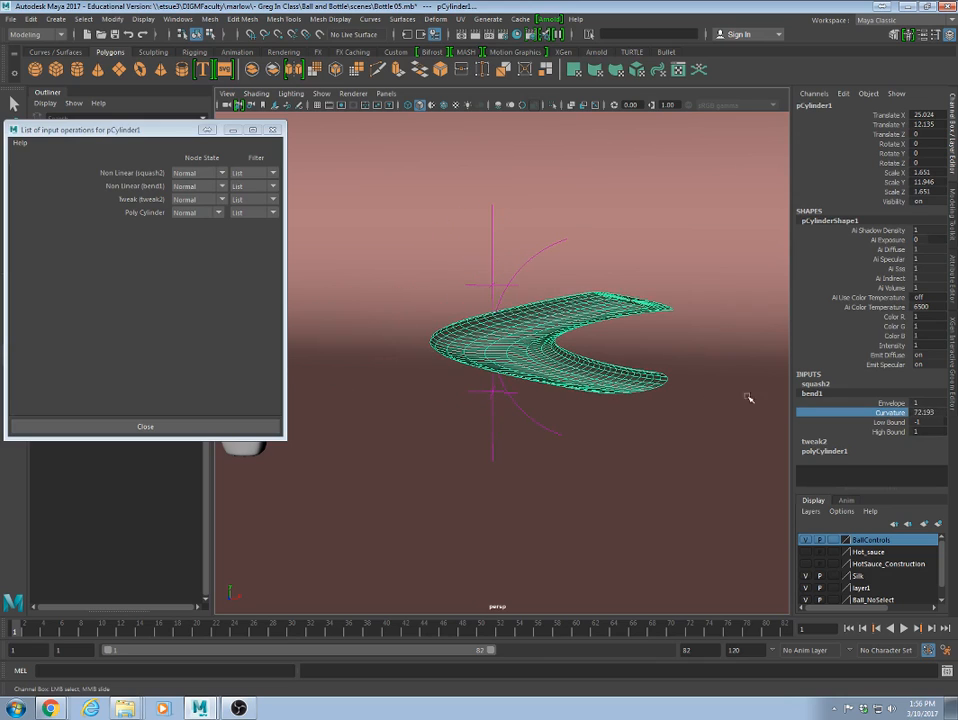
Try a different factor on the reordered squash deformer and undo the change.
left_click(818, 386)
left_click(888, 402)
middle_click_drag(680, 412, 653, 413)
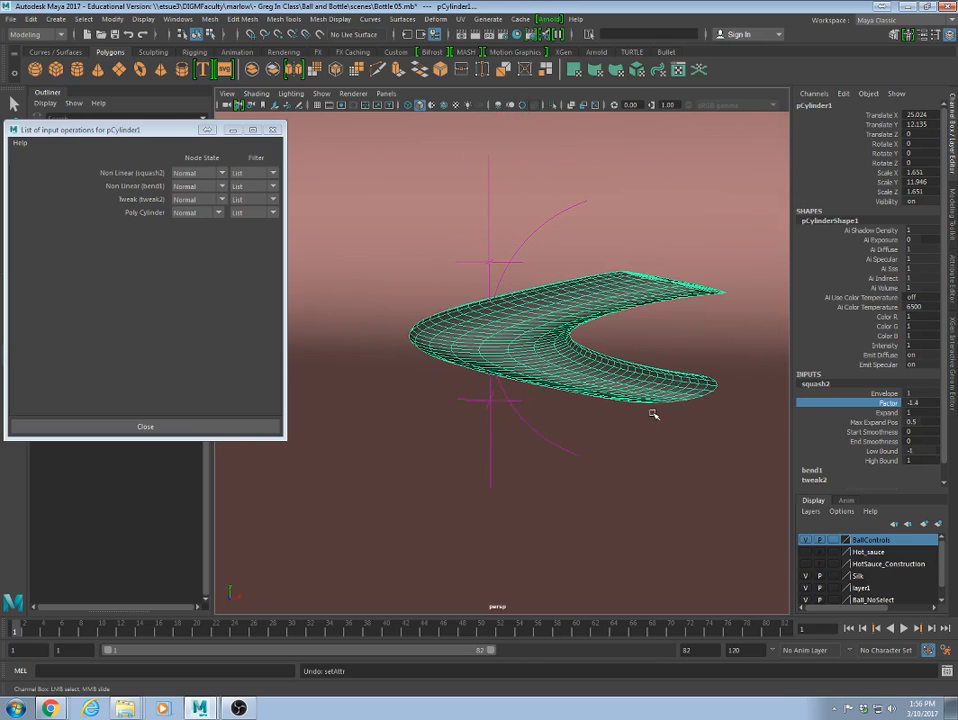
Select the cylinder together with its bend and squash handles and delete them all.
scroll(604, 420, "down", 3)
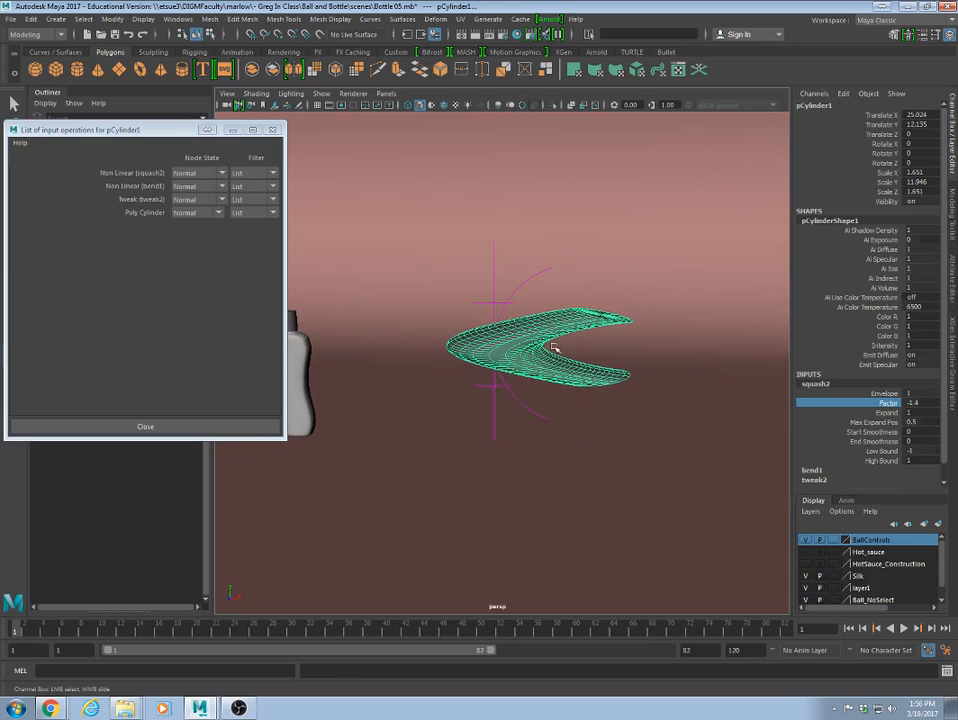
left_click(493, 317)
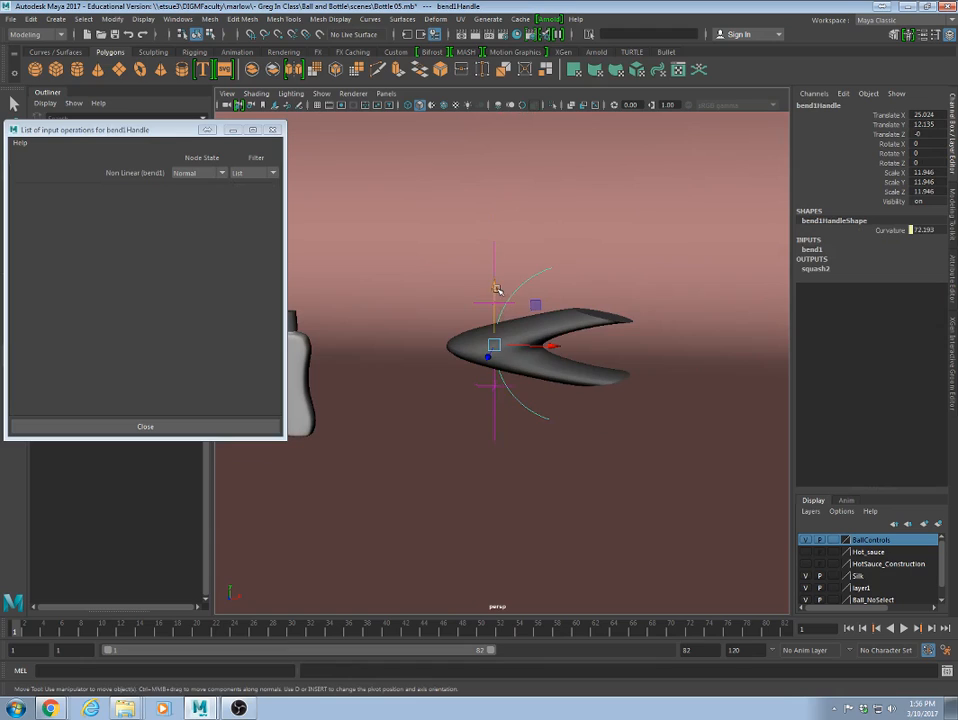
left_click(483, 303)
left_click(543, 325)
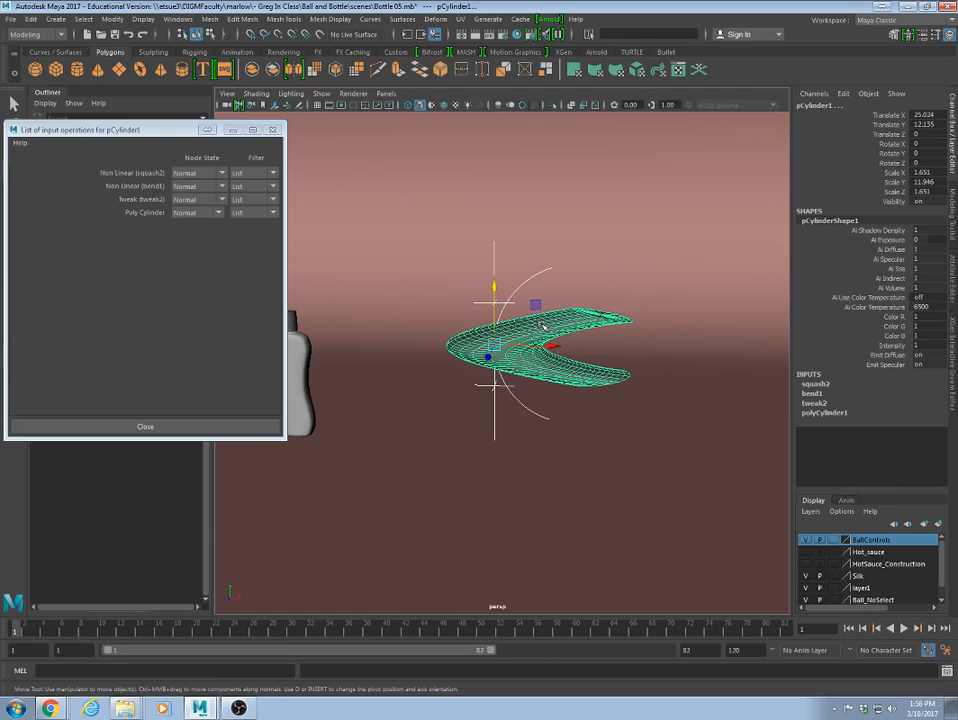
key("Delete")
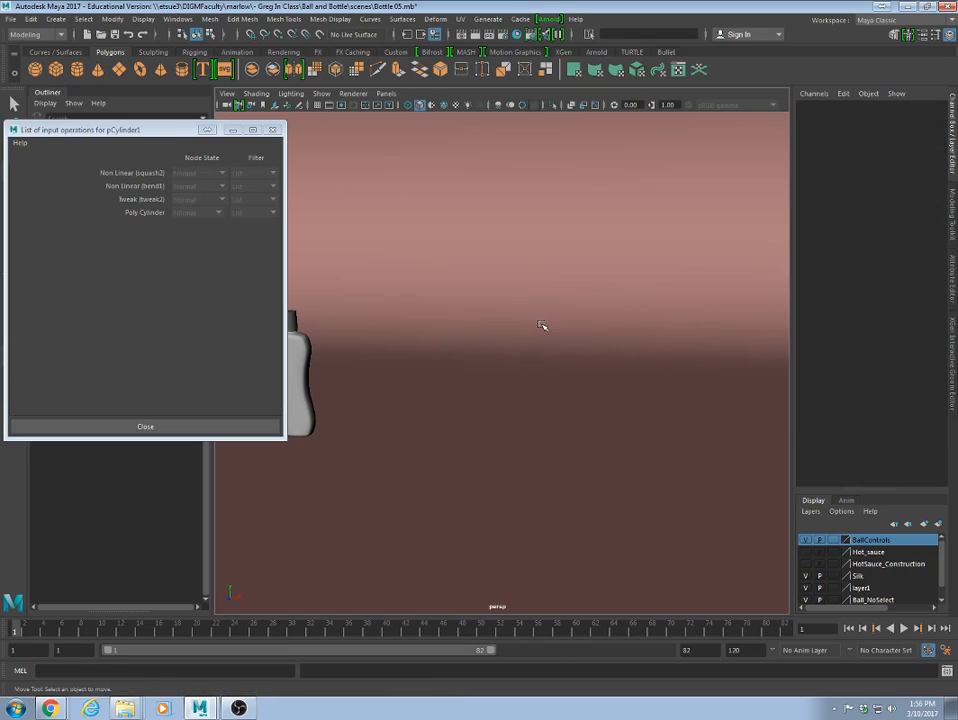
Close the input operations list and add one nonlinear Squash deformer to the Silk bottle and its lid together.
middle_click_drag(348, 472, 537, 458, "alt")
right_click_drag(440, 453, 642, 458, "alt")
middle_click_drag(552, 441, 652, 428, "alt")
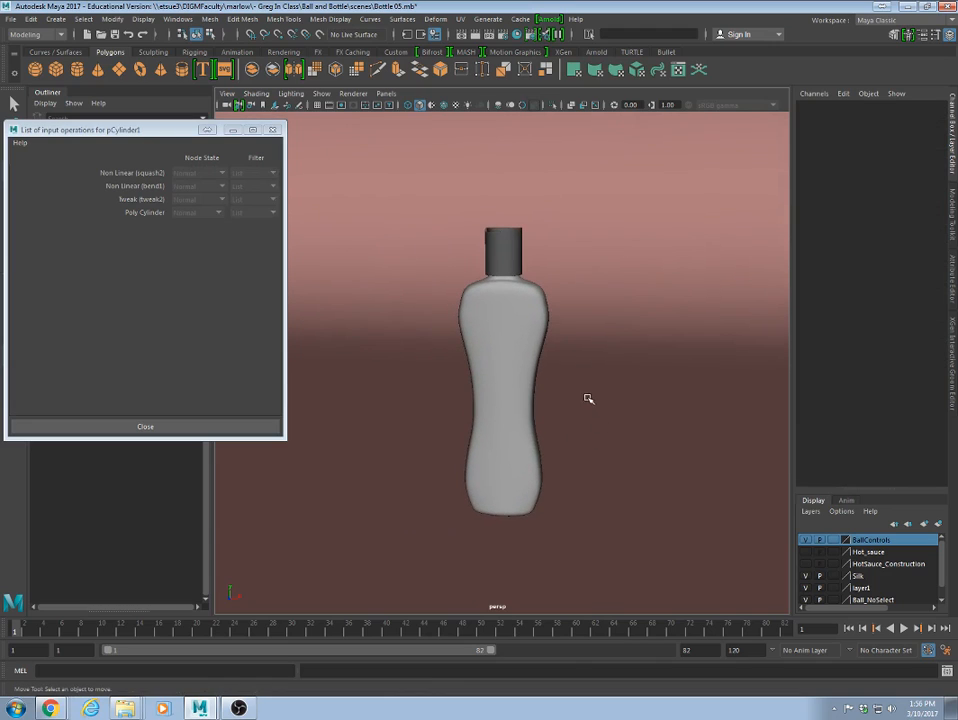
left_click(492, 372)
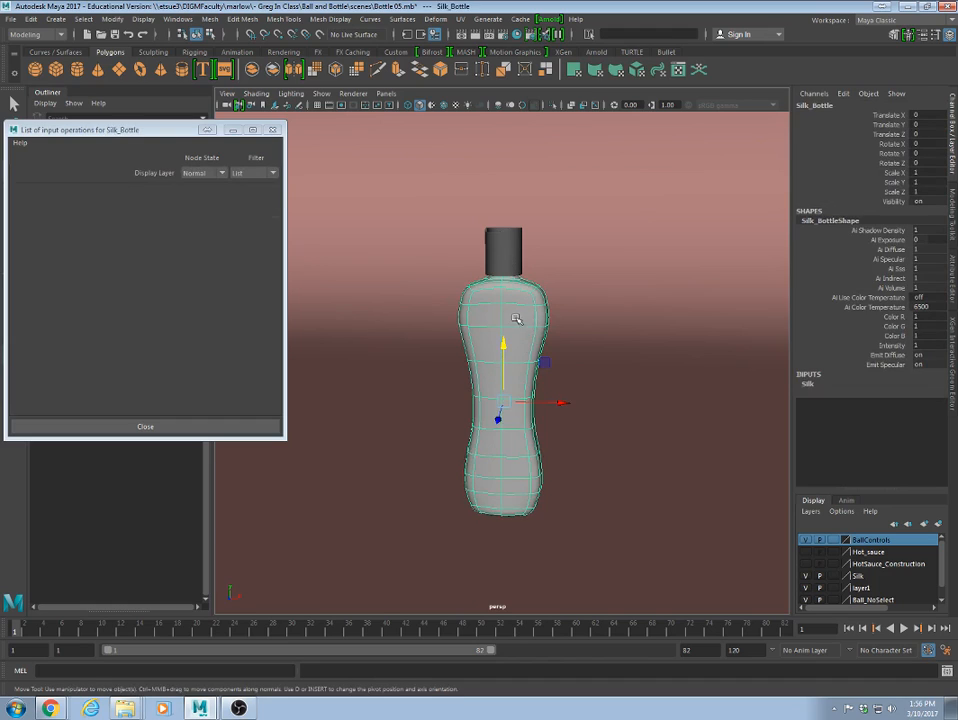
left_click(514, 262)
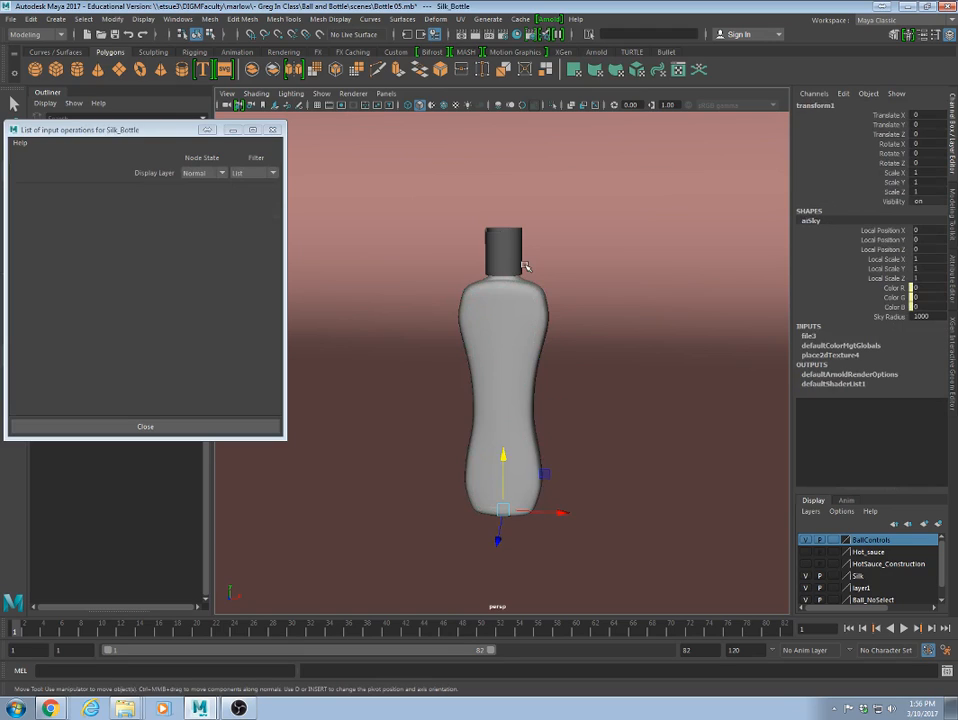
left_click(503, 331)
left_click(518, 243)
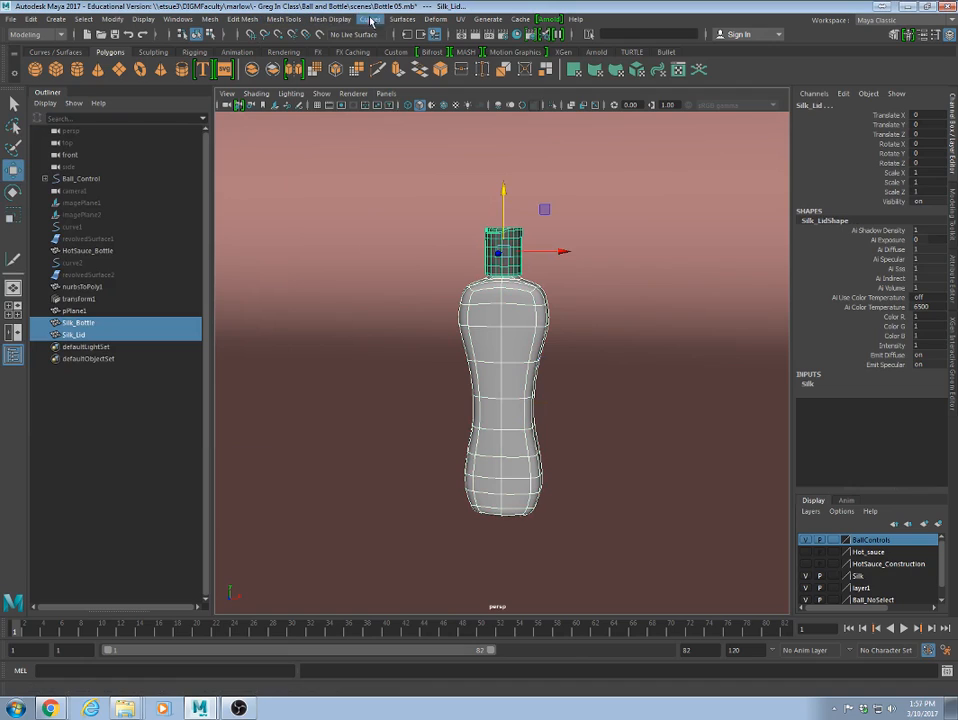
left_click(434, 19)
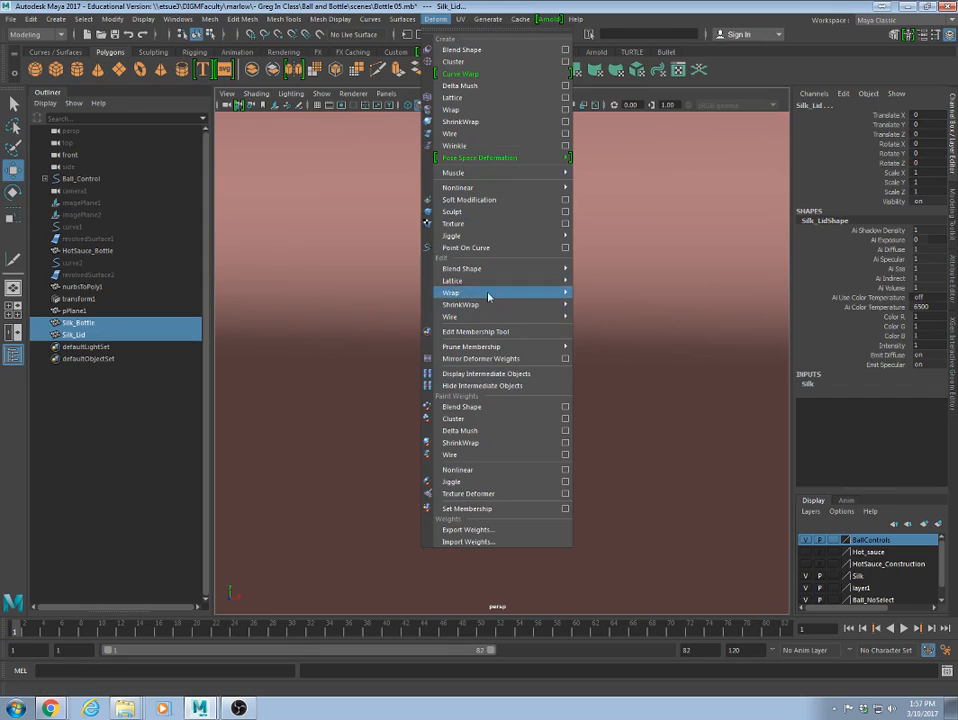
mouse_move(485, 188)
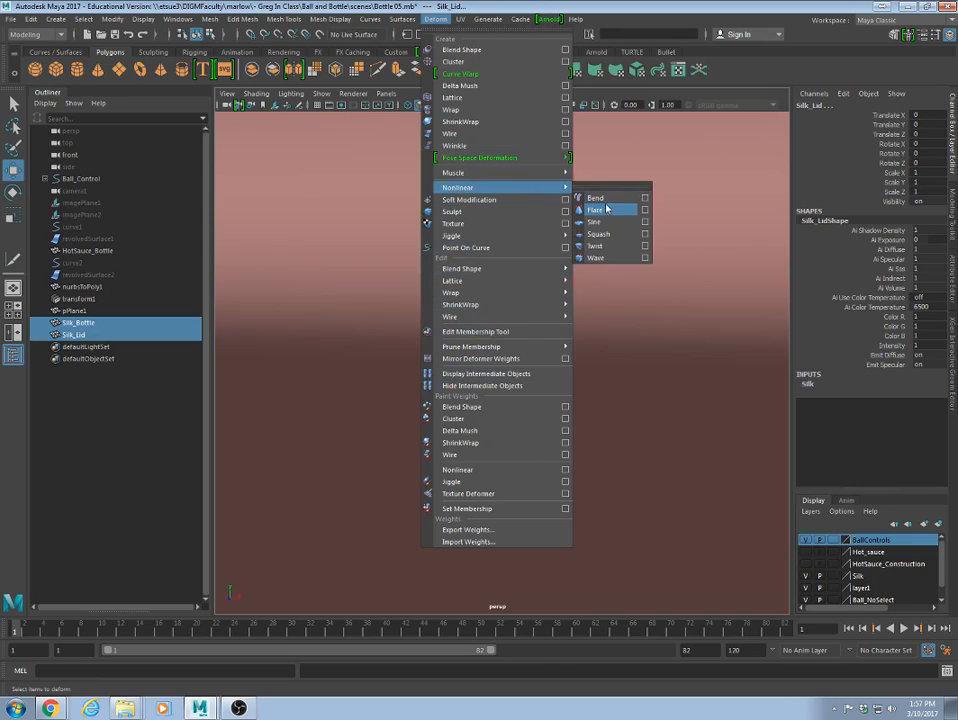
left_click(606, 237)
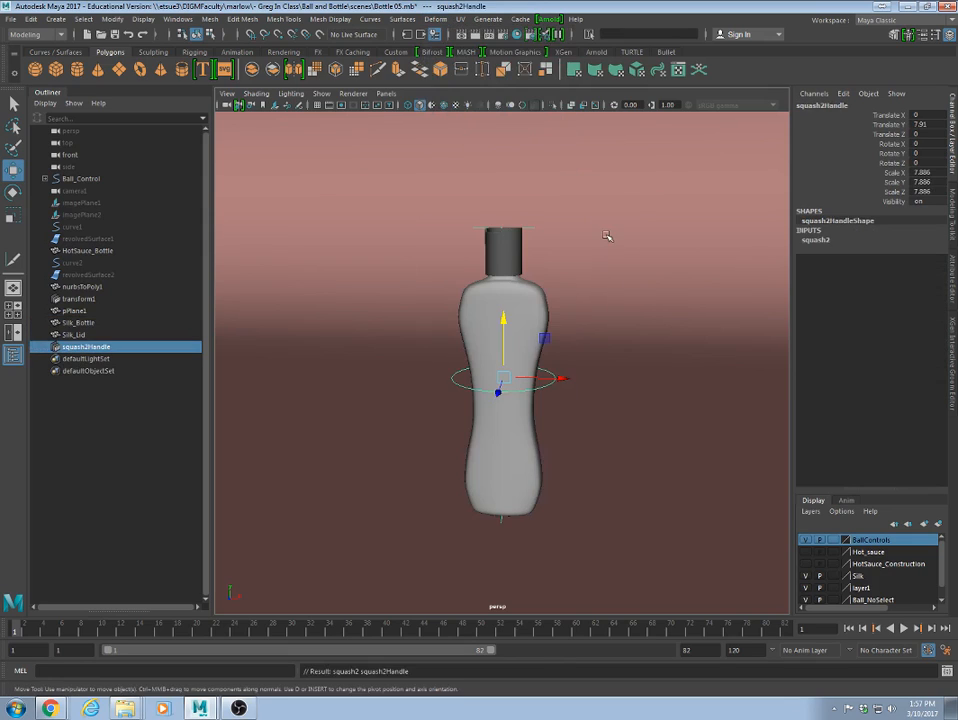
Try a factor of -1 on the Silk bottle's squash deformer and undo the change.
left_click(549, 393)
left_click(550, 384)
left_click(823, 242)
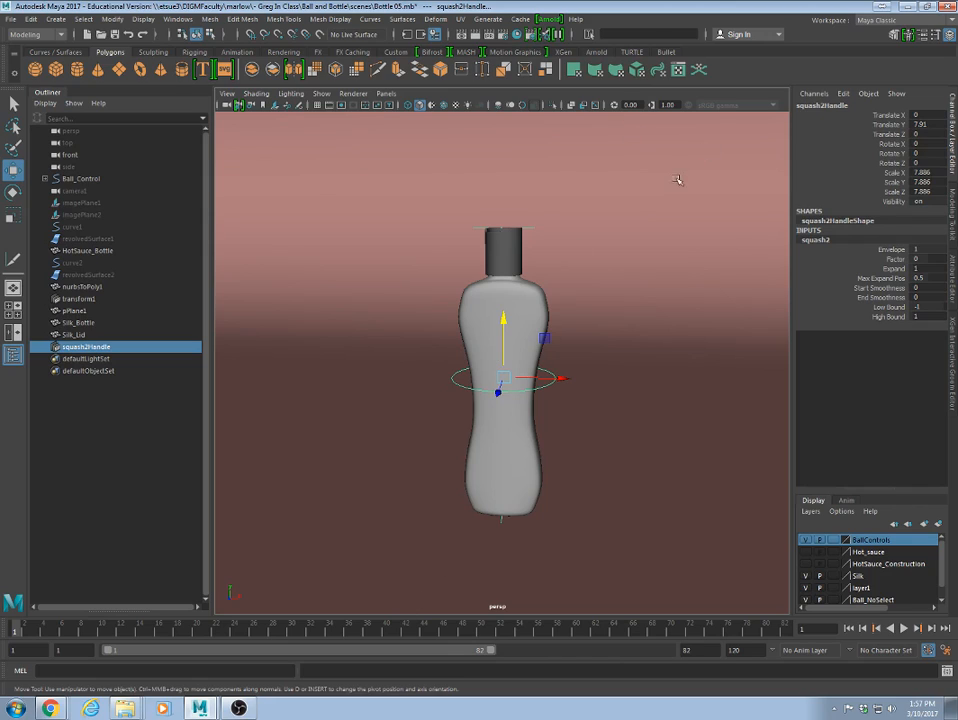
left_click(896, 259)
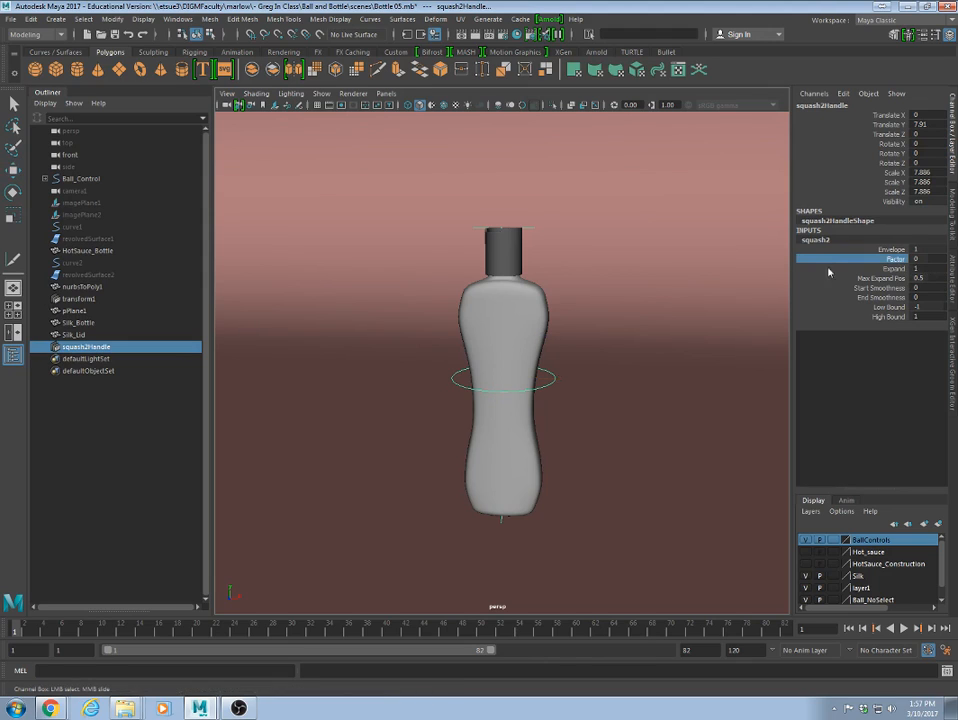
middle_click_drag(619, 362, 613, 370)
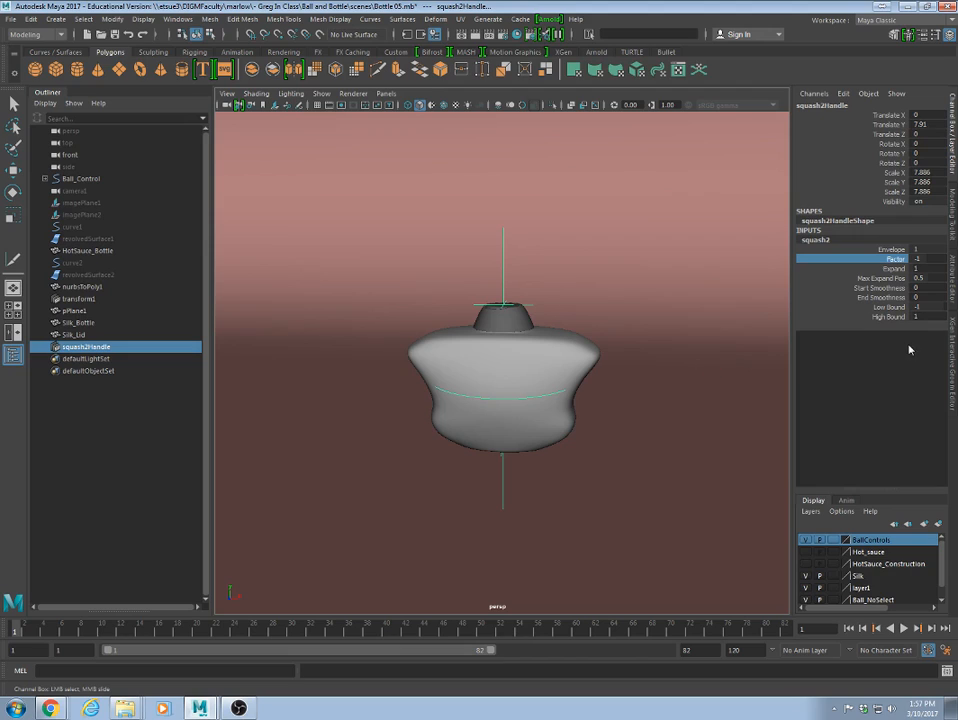
key("ctrl+z")
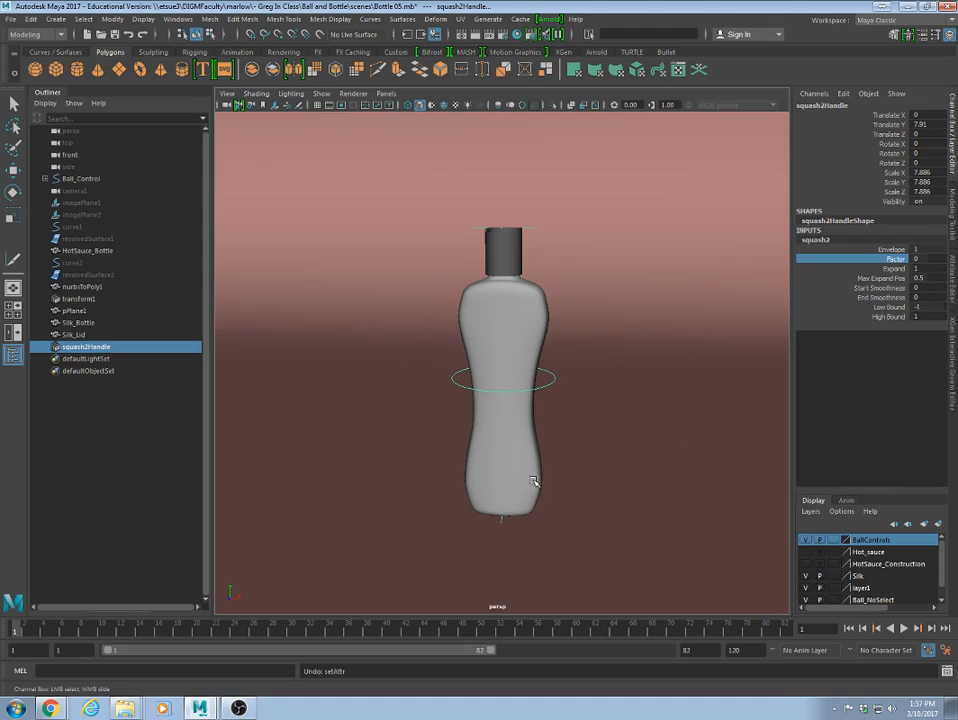
Set the Silk bottle's squash deformer factor to -0.4.
key("w")
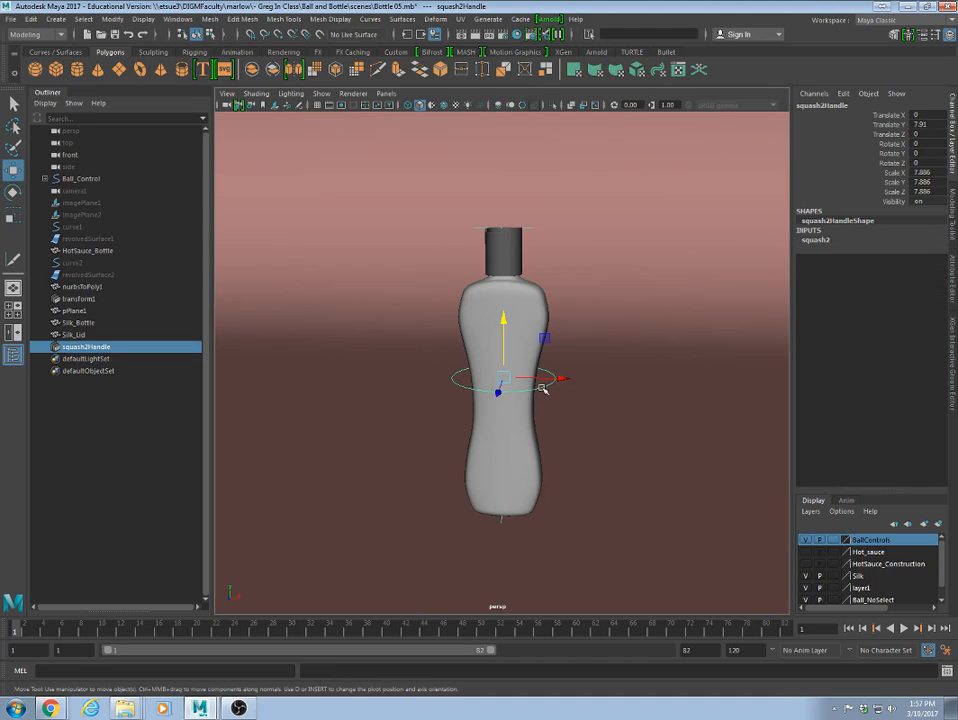
left_click(815, 241)
left_click(895, 259)
middle_click_drag(586, 359, 591, 351)
left_click(565, 386)
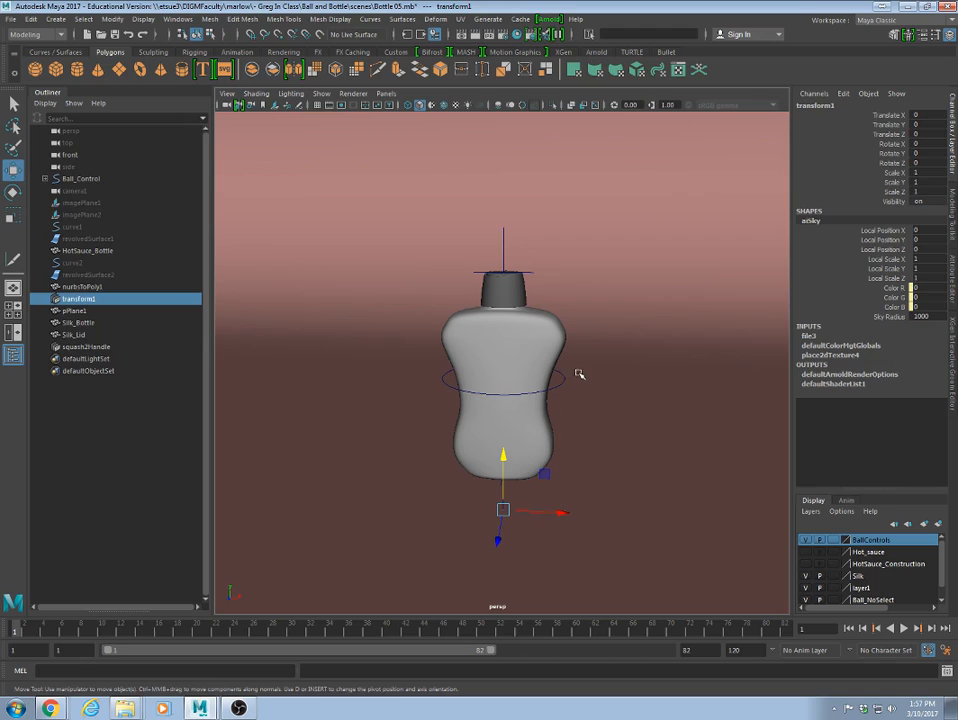
Move the squash handle down to the bottle's base, at a Translate Y of about 0.017.
left_click(80, 347)
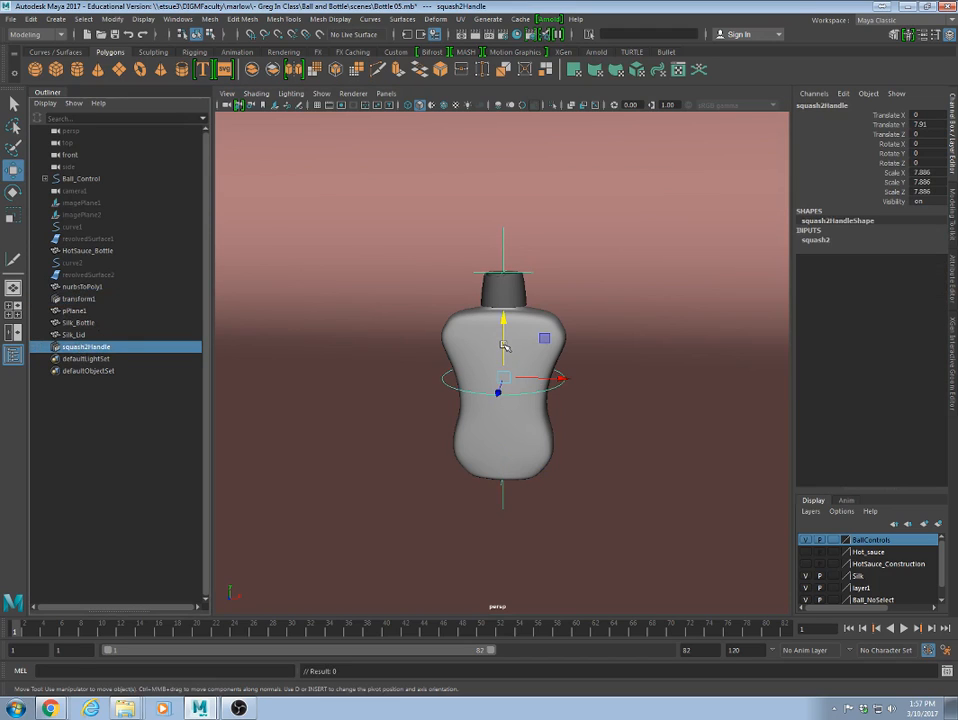
left_click_drag(503, 345, 505, 427)
left_click_drag(507, 452, 507, 483)
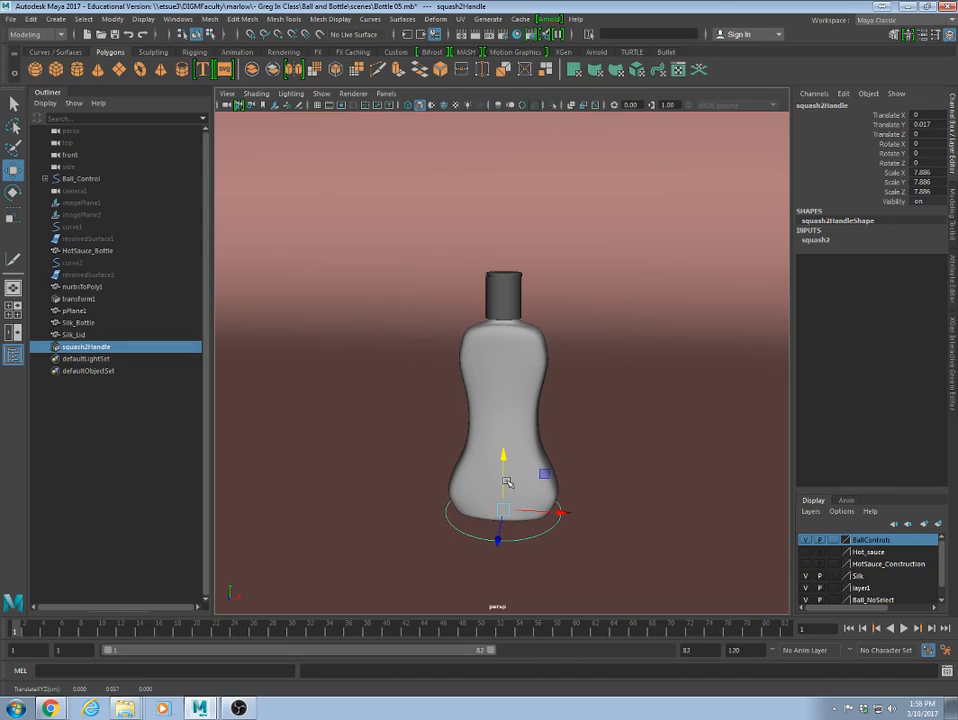
Try a squash factor of -1.7 with the handle at the bottle's base and undo it.
left_click(816, 242)
left_click(806, 258)
mouse_move(628, 370)
middle_mouse_down()
mouse_move(642, 371)
mouse_move(633, 376)
middle_mouse_up()
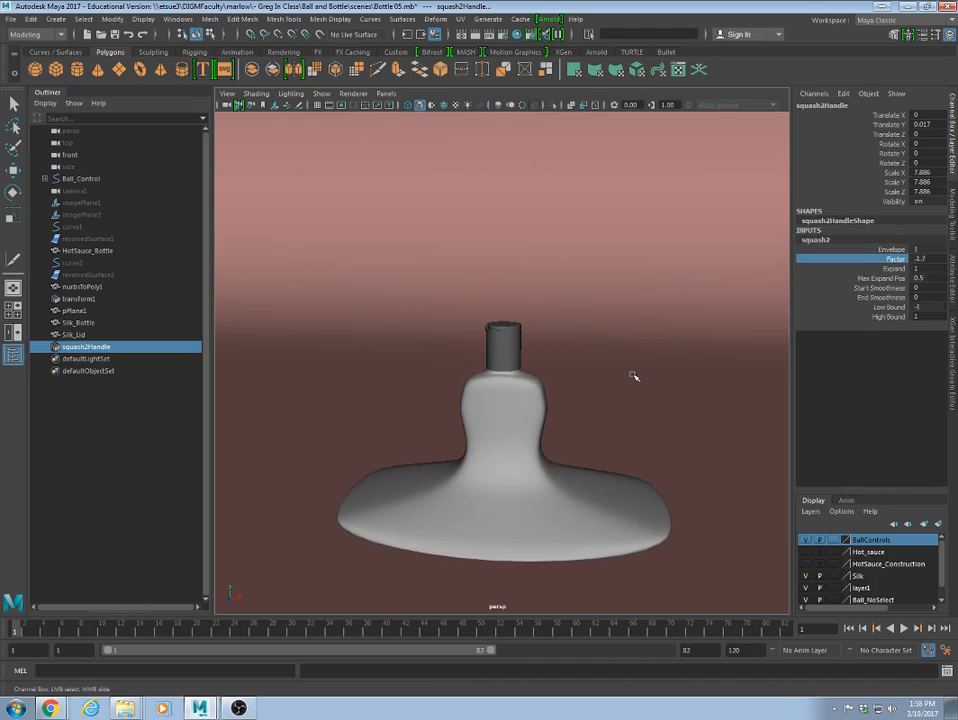
key("ctrl+z")
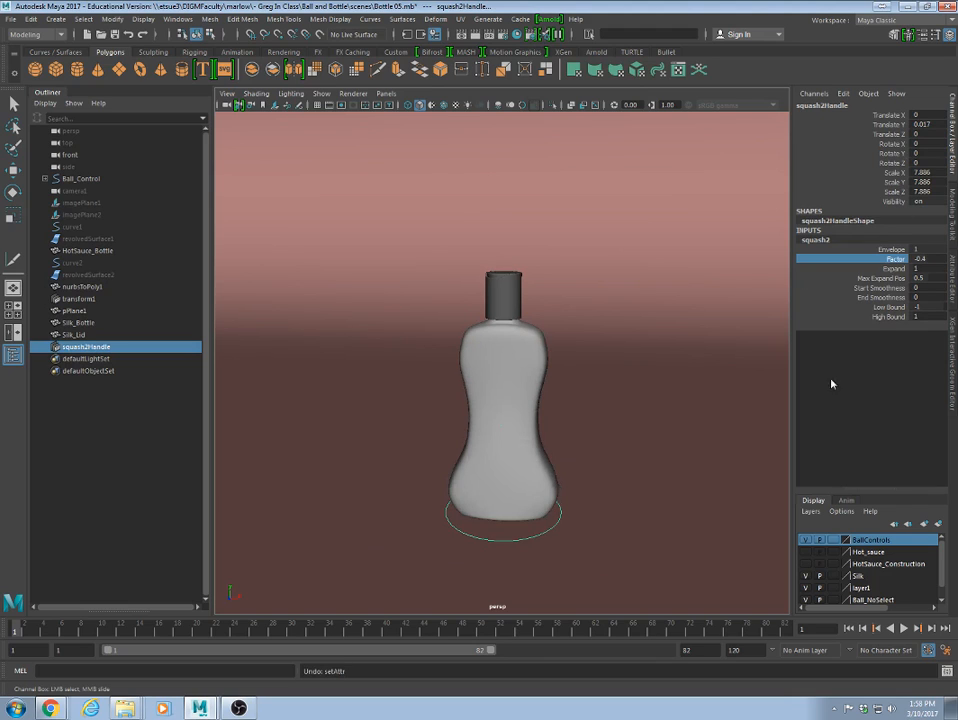
Set the squash handle's Translate Y to exactly 0.
left_click(944, 123)
type("0")
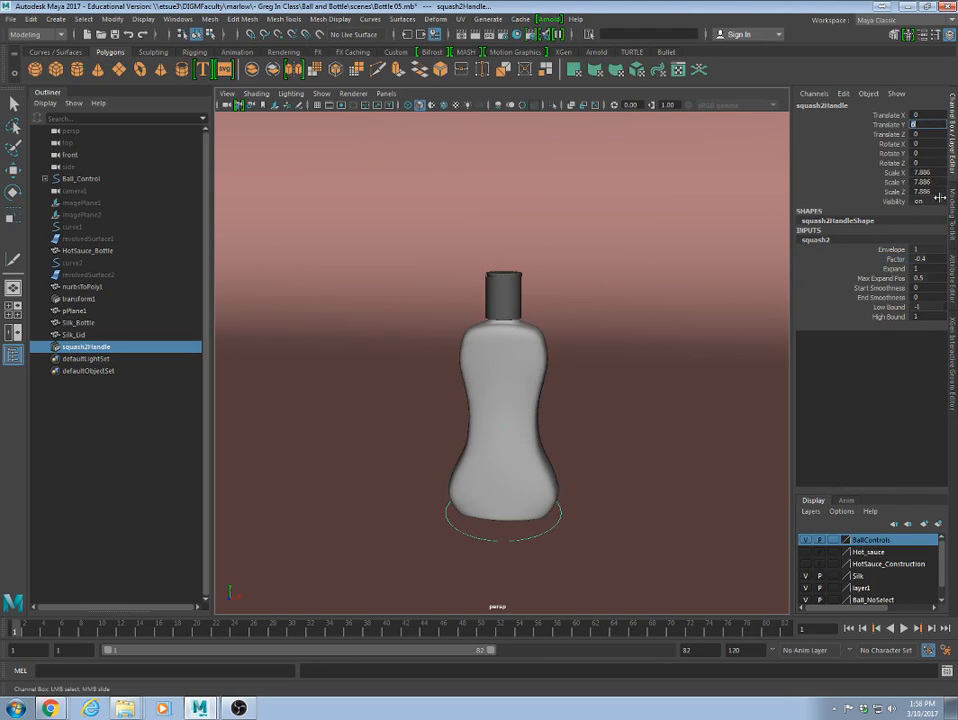
key("Return")
Display the scene in wireframe and set the squash factor to -0.5.
left_click_drag(601, 507, 514, 521, "alt")
key("4")
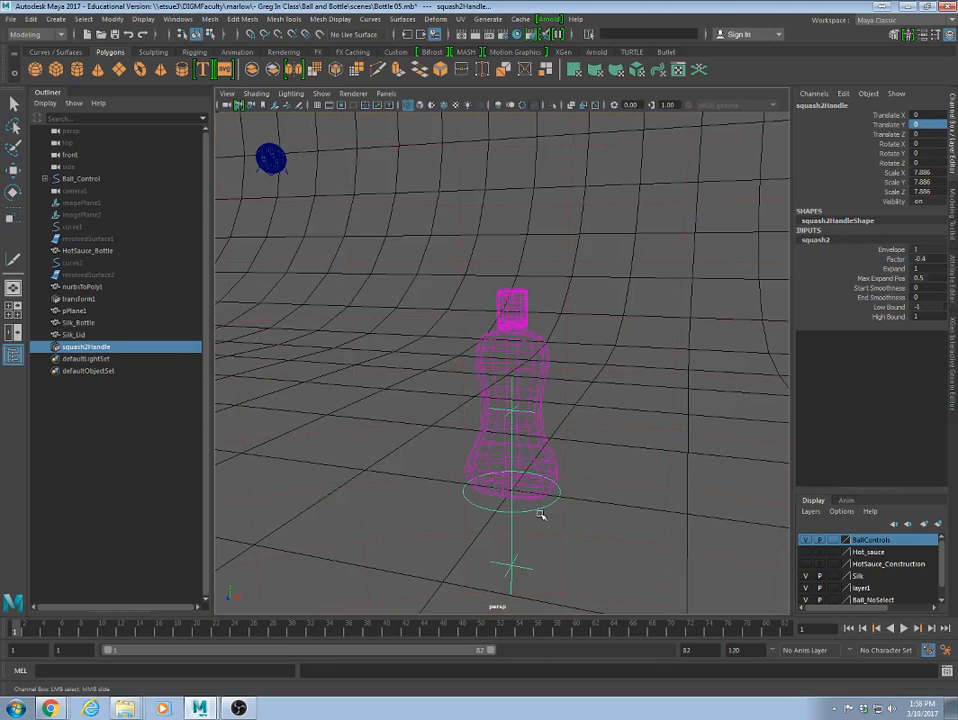
mouse_move(541, 513)
right_mouse_down("alt")
mouse_move(552, 466)
mouse_move(507, 466)
mouse_move(631, 481)
mouse_move(591, 475)
right_mouse_up("alt")
middle_click_drag(591, 475, 595, 449, "alt")
left_click(893, 259)
mouse_move(689, 346)
middle_mouse_down()
mouse_move(670, 346)
mouse_move(689, 346)
mouse_move(681, 348)
middle_mouse_up()
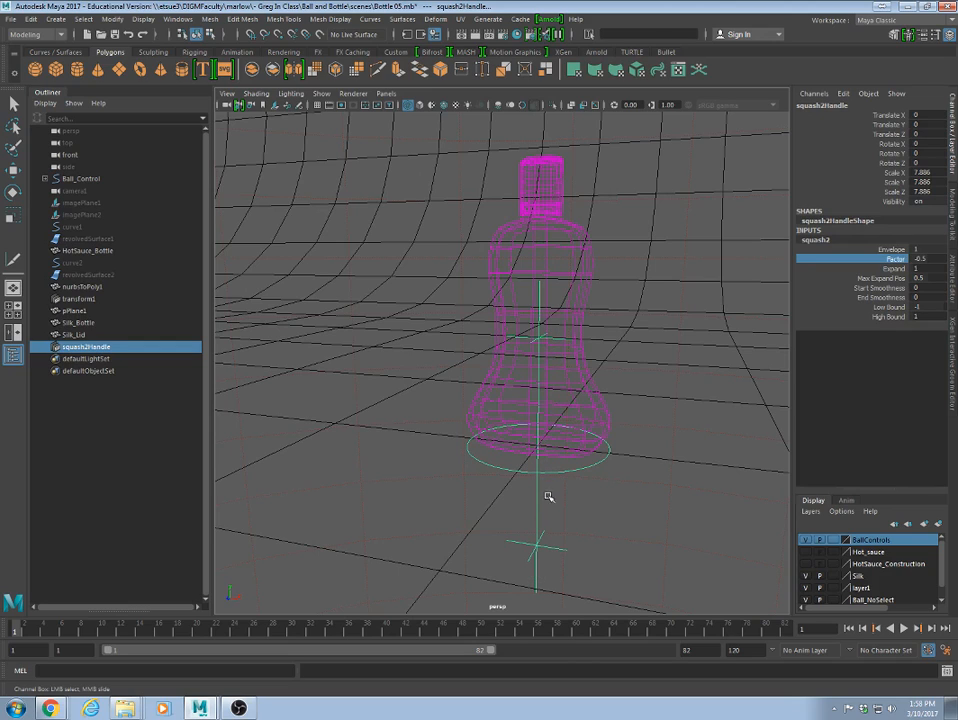
Set the squash deformer's Low Bound to 0 and its factor to -0.4.
left_click(889, 308)
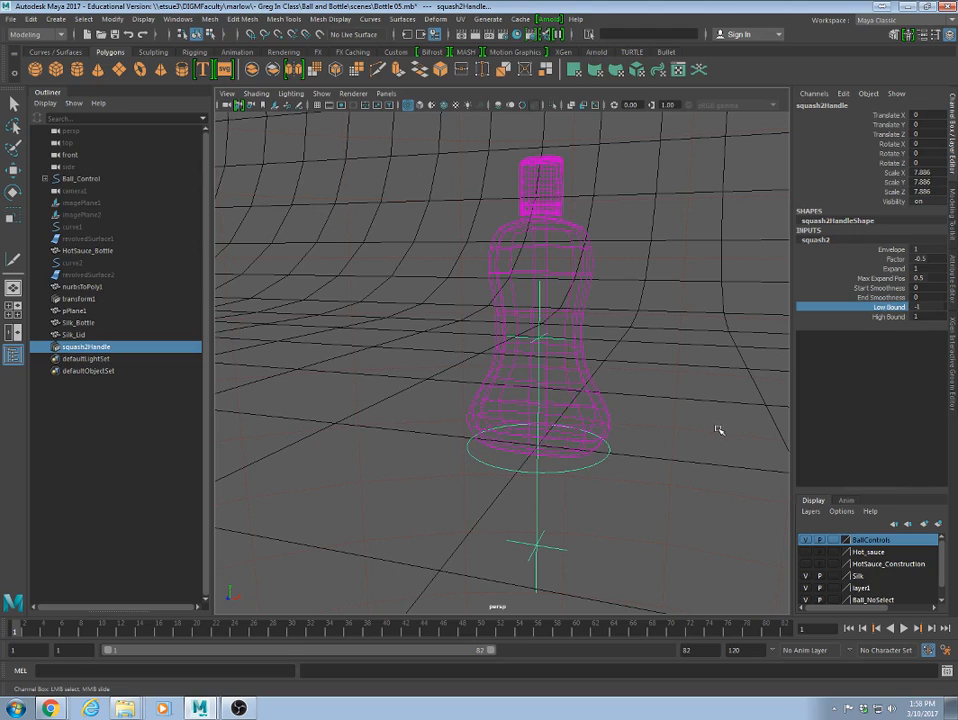
middle_click_drag(716, 426, 752, 427)
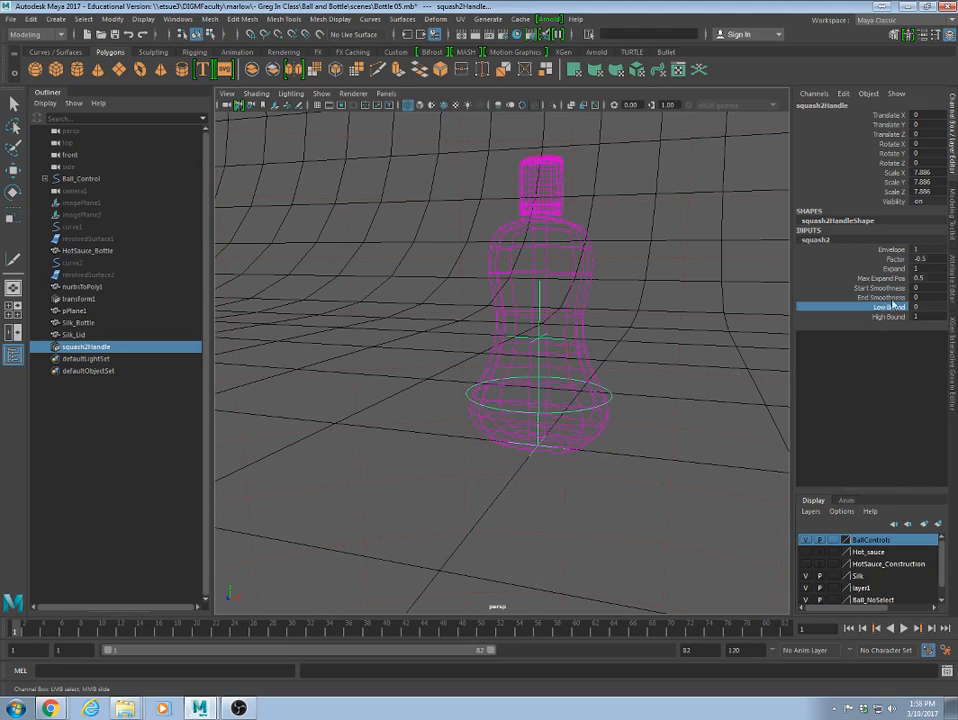
left_click(889, 259)
mouse_move(691, 370)
middle_mouse_down()
mouse_move(676, 371)
mouse_move(705, 373)
mouse_move(681, 379)
middle_mouse_up()
Raise the squash deformer's High Bound to 2.1, past the lid, and set the factor to -0.5.
left_click(891, 317)
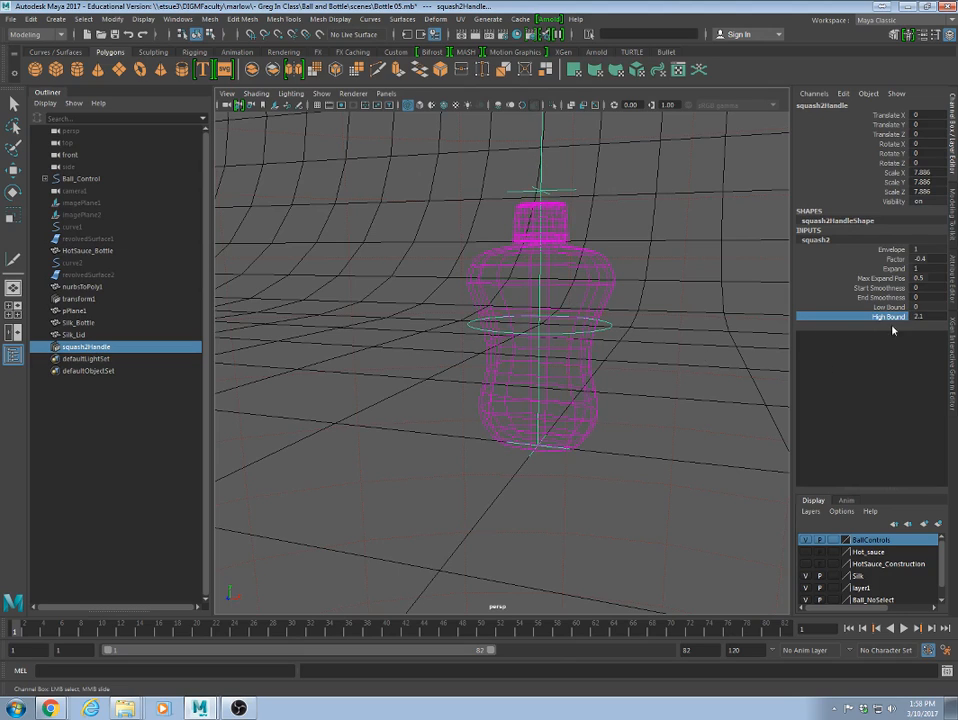
double_click(928, 316)
left_click(893, 259)
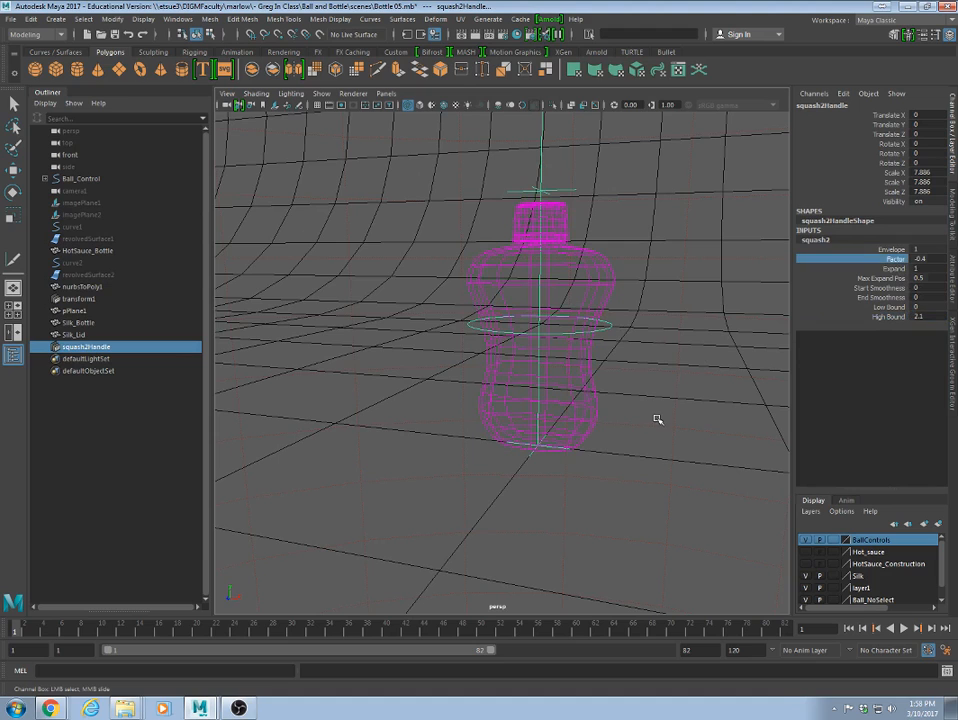
mouse_move(656, 419)
middle_mouse_down()
mouse_move(640, 419)
mouse_move(660, 417)
mouse_move(642, 419)
mouse_move(662, 422)
mouse_move(645, 423)
mouse_move(656, 430)
middle_mouse_up()
scroll(657, 430, "up", 1)
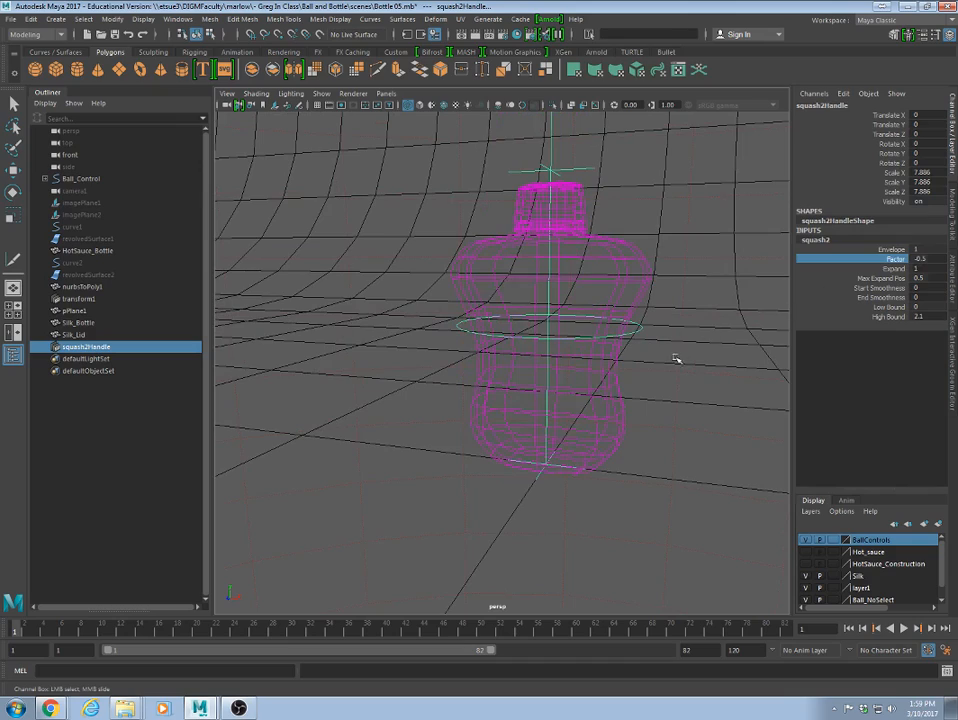
scroll(618, 370, "down", 4)
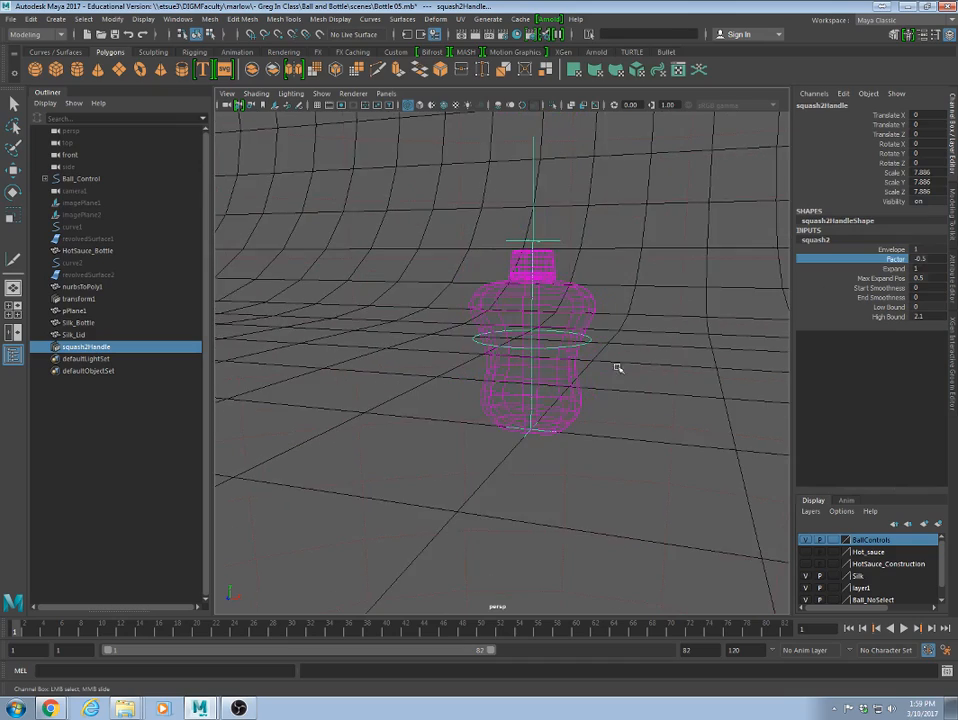
Try an End Smoothness of 1 on the squash deformer together with a factor of -1.3.
left_click(880, 288)
scroll(618, 358, "down", 1)
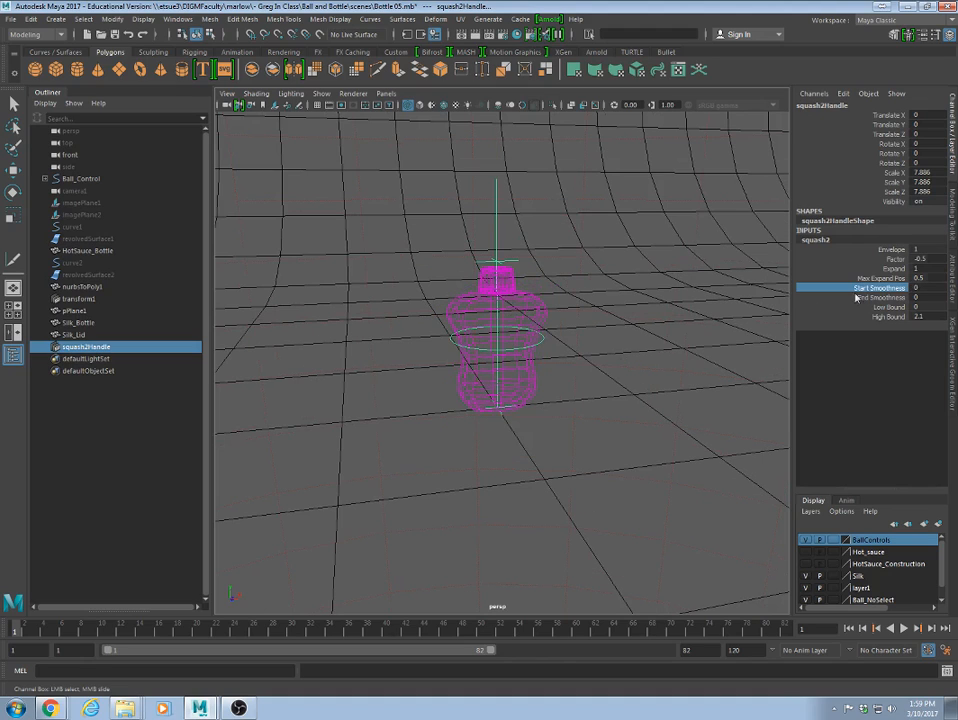
left_click(880, 297)
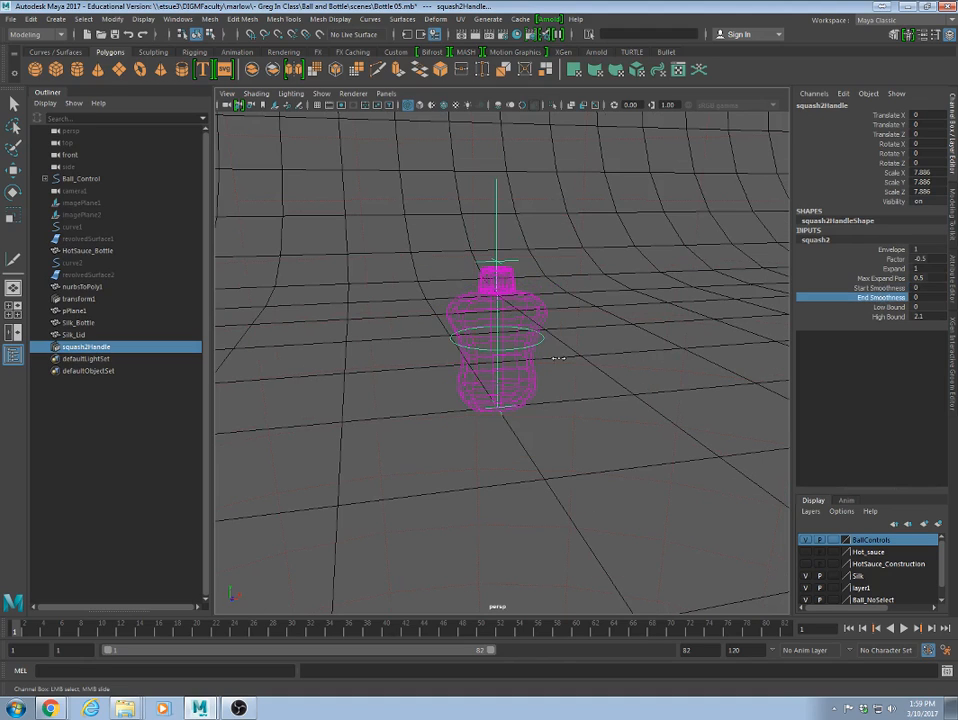
left_click(895, 259)
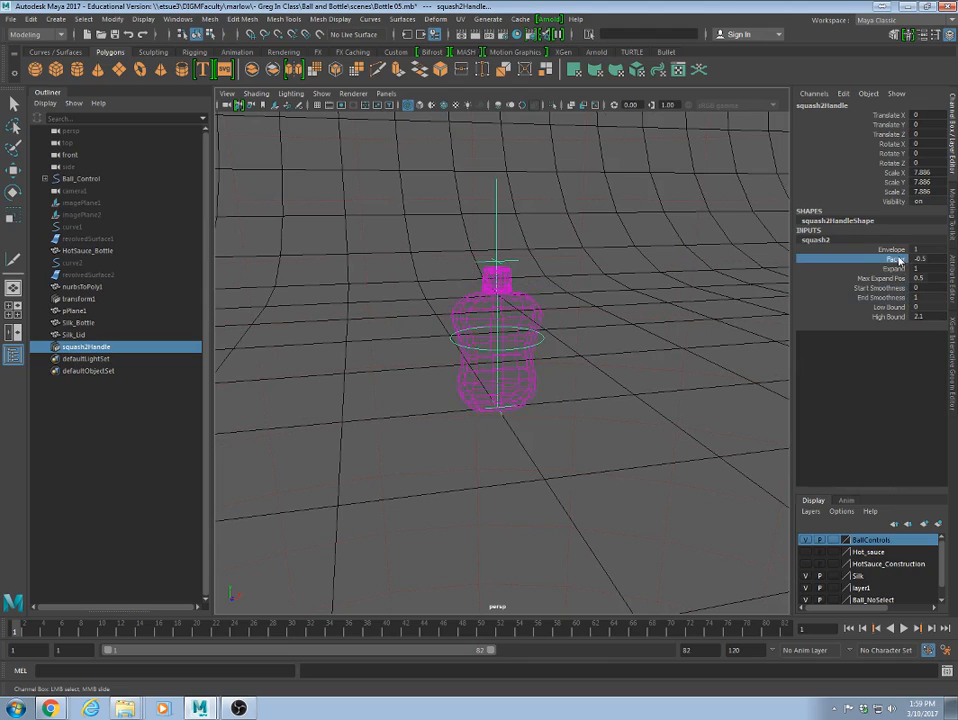
mouse_move(640, 333)
middle_mouse_down()
mouse_move(680, 334)
mouse_move(635, 337)
middle_mouse_up()
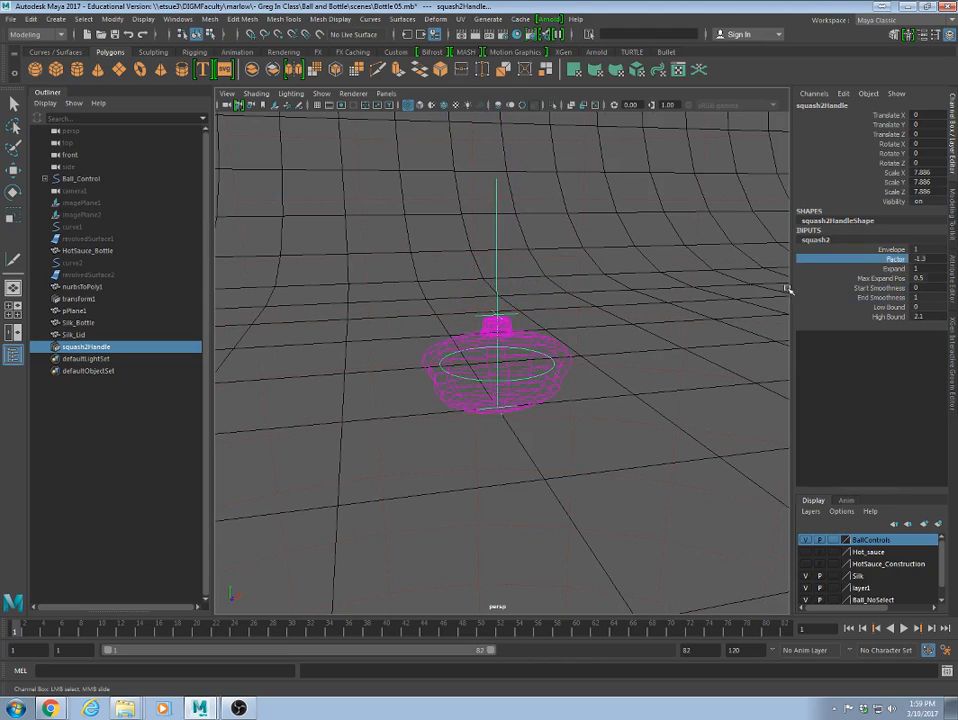
Return the squash deformer's End Smoothness to 0 and keep its handle selected.
left_click(893, 296)
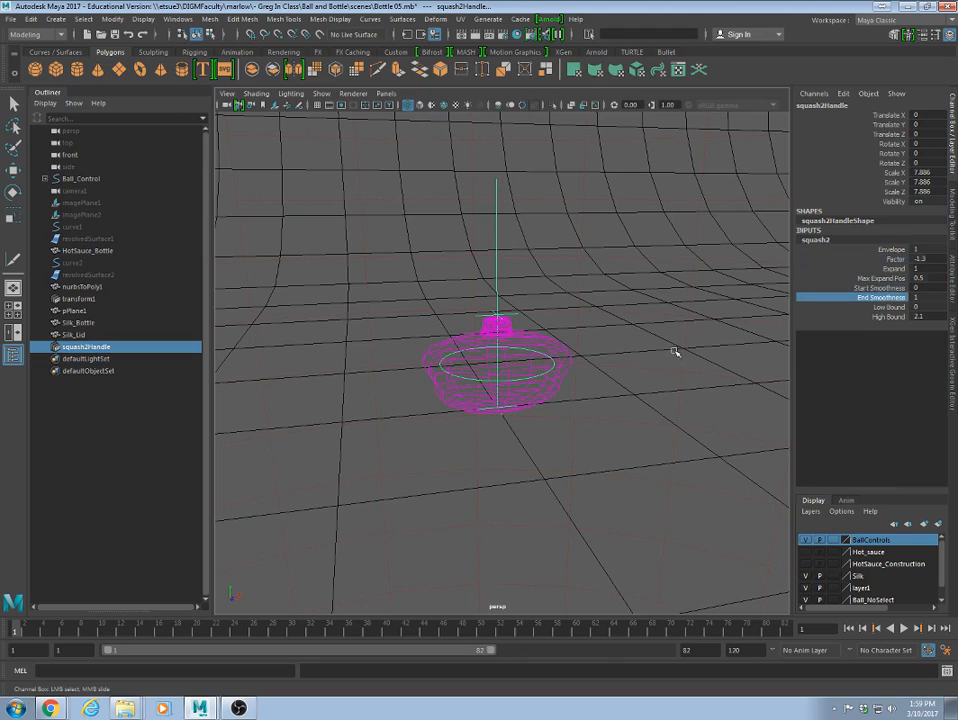
left_click(712, 372)
left_click(543, 366)
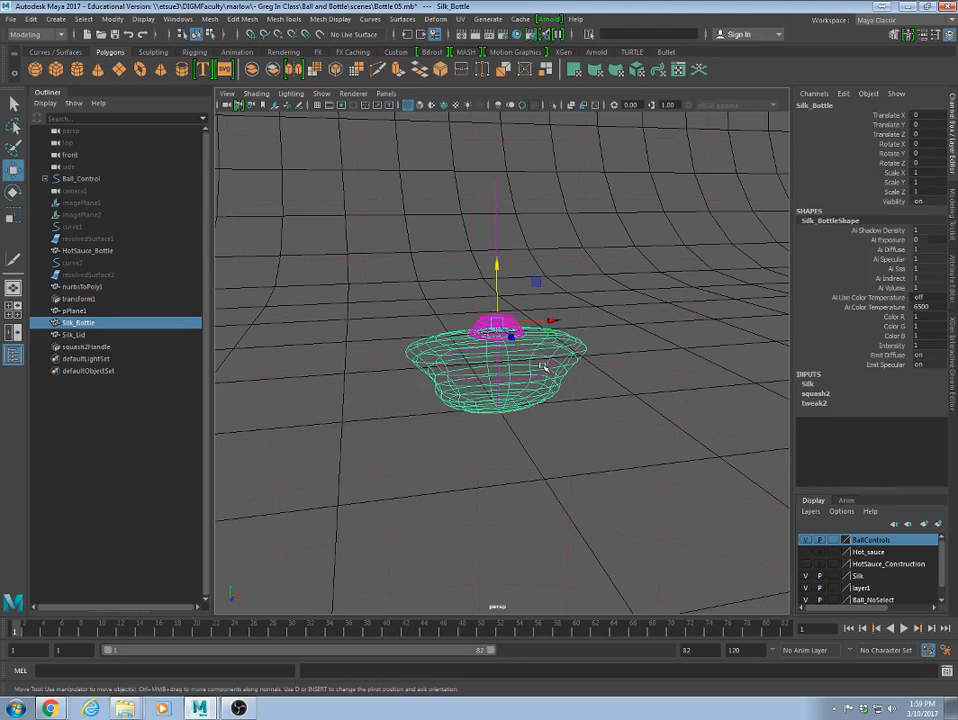
left_click(561, 378)
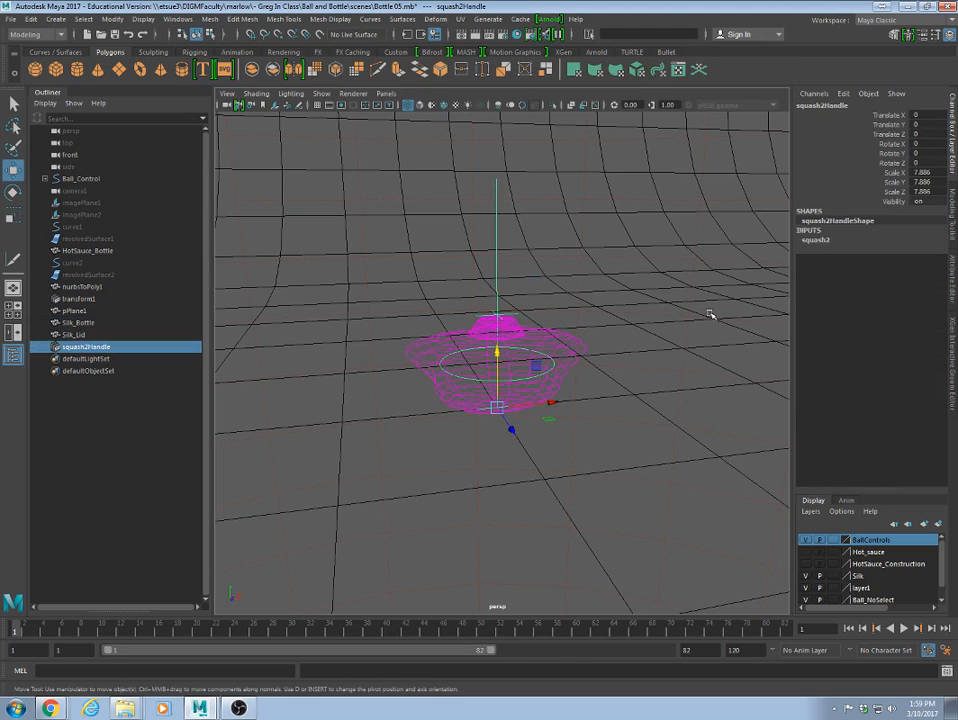
Set the squash factor to -1.2, then stretch the bottle and lid with a factor of about 0.3.
left_click(819, 242)
left_click(880, 258)
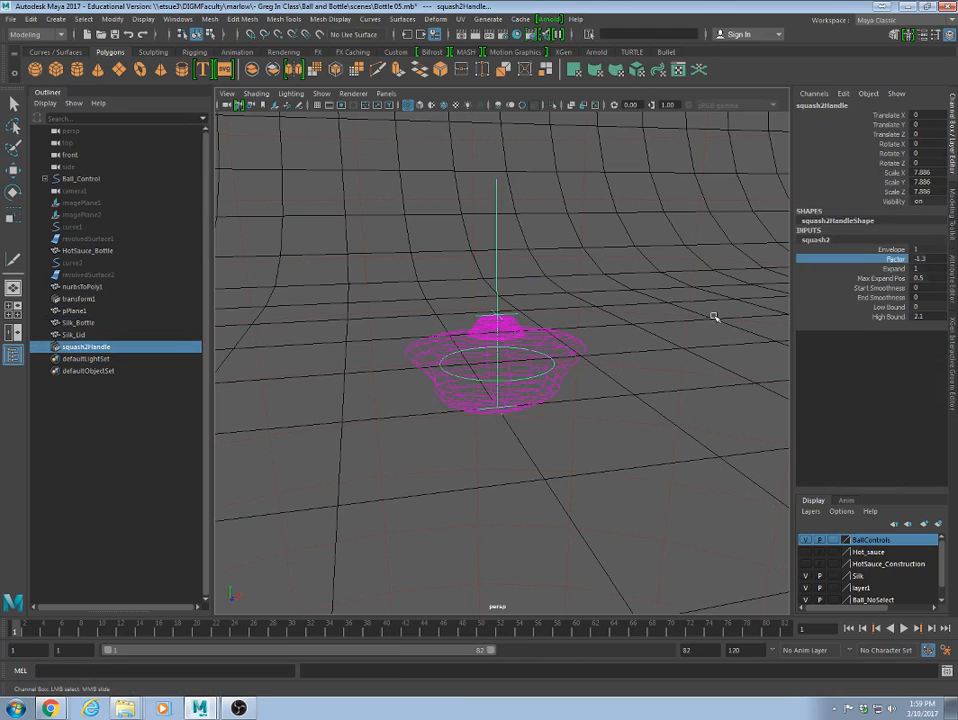
middle_click_drag(714, 318, 572, 363)
left_click_drag(572, 363, 506, 405, "alt")
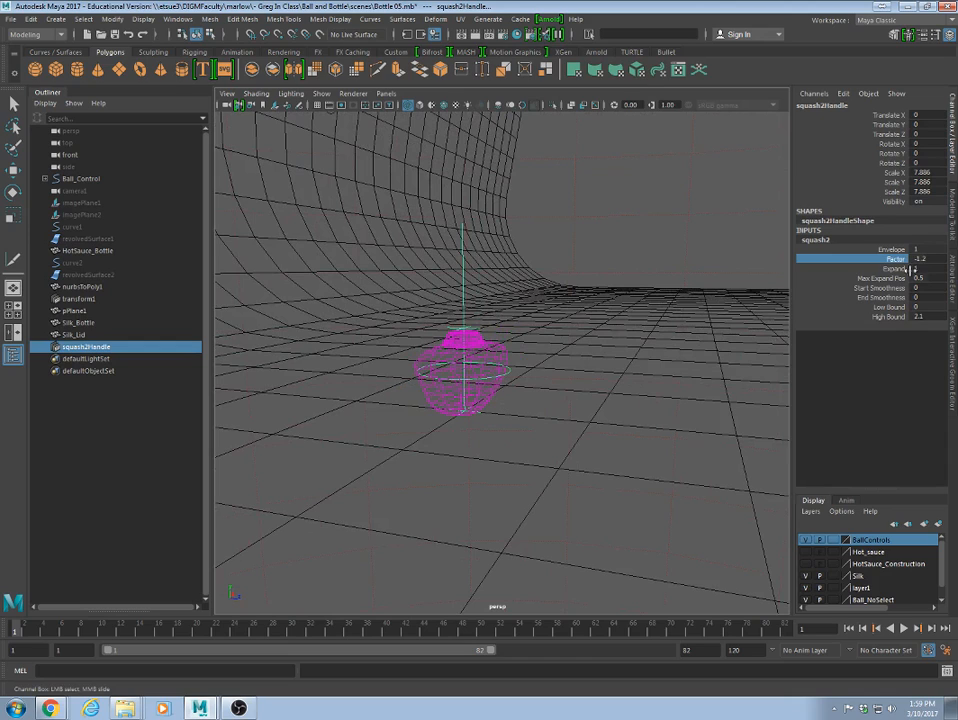
middle_click_drag(574, 366, 593, 366)
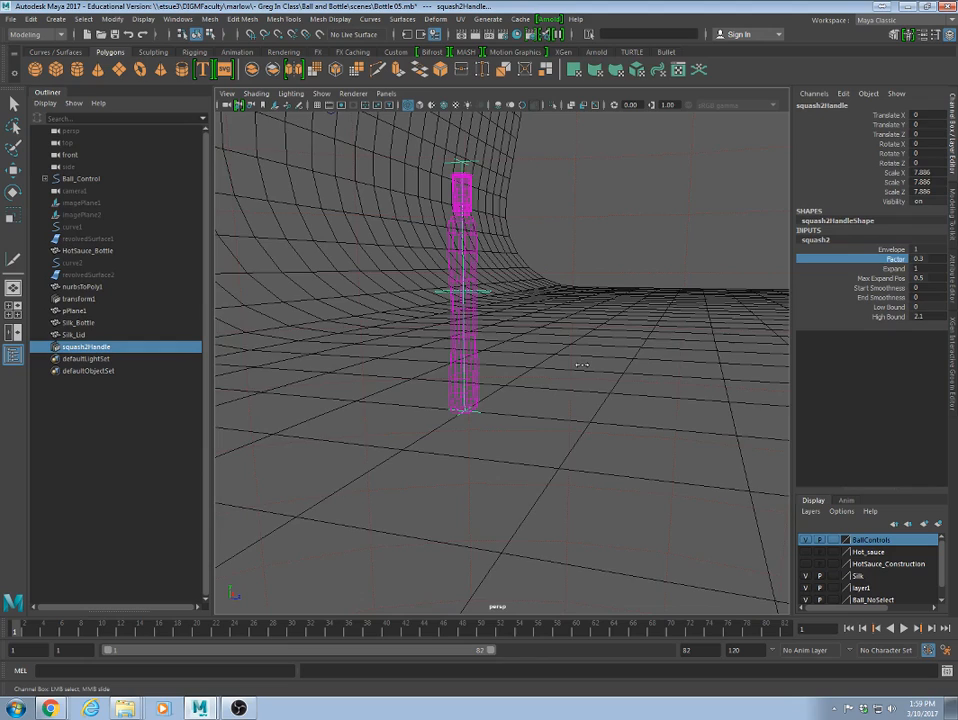
scroll(555, 368, "up", 2)
Select the Silk bottle and lid without the squash handle and move them up to a Translate Y of about 14.707.
left_click(473, 366)
left_click_drag(476, 368, 556, 455, "alt")
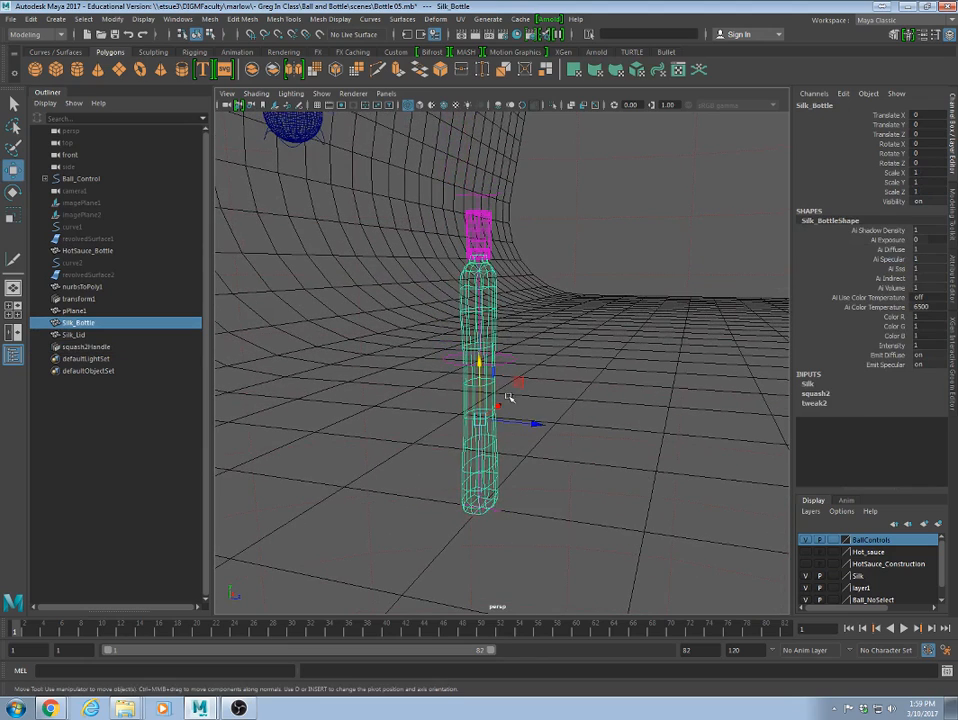
left_click(492, 243, "shift")
left_click_drag(479, 244, 484, 38)
scroll(545, 305, "down", 3)
left_click_drag(541, 303, 539, 327, "alt")
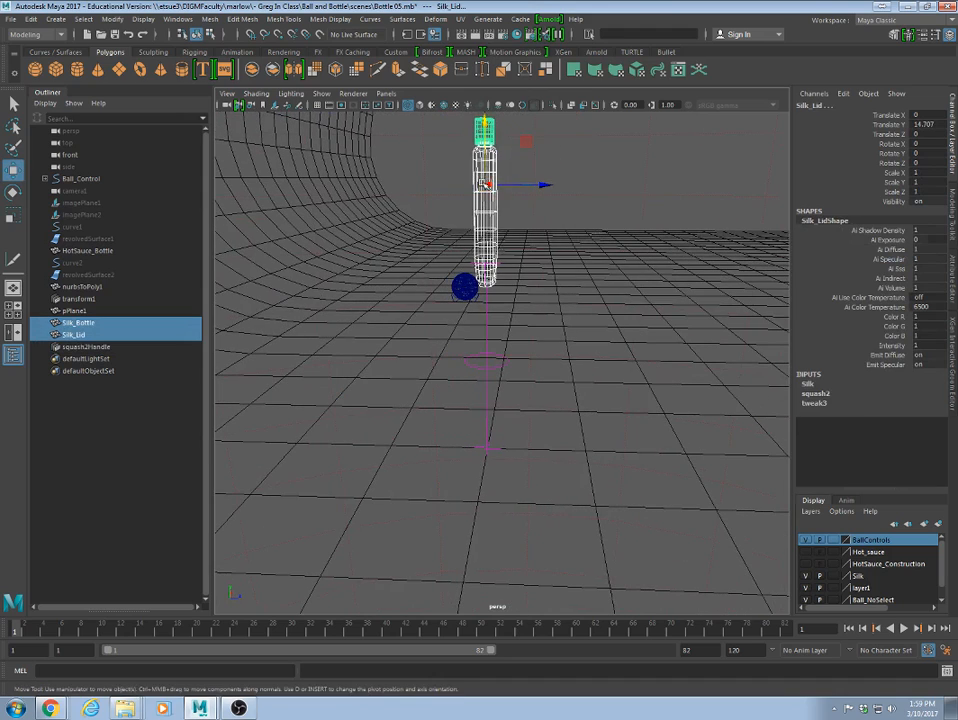
Undo the test moves of the Silk bottle and lid made without the squash handle.
left_click_drag(545, 184, 540, 214)
key("ctrl+z")
key("ctrl+z")
key("ctrl+z")
key("ctrl+z")
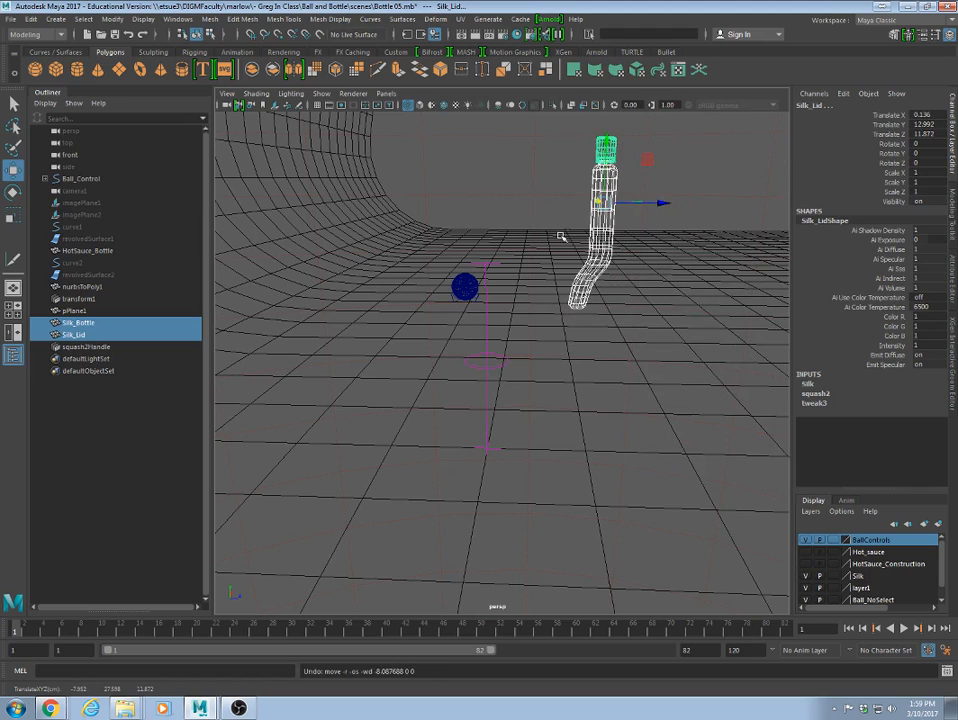
Try to move the Silk bottle, the lid and the squash handle together upward and along Z.
left_click(506, 367, "shift")
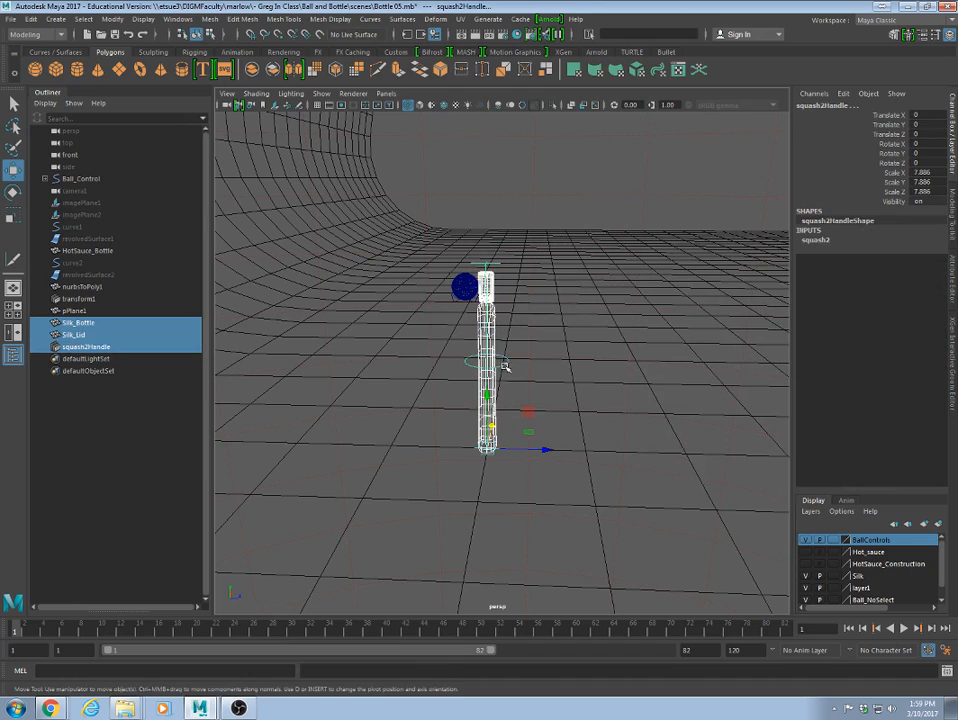
left_click_drag(490, 416, 682, 320)
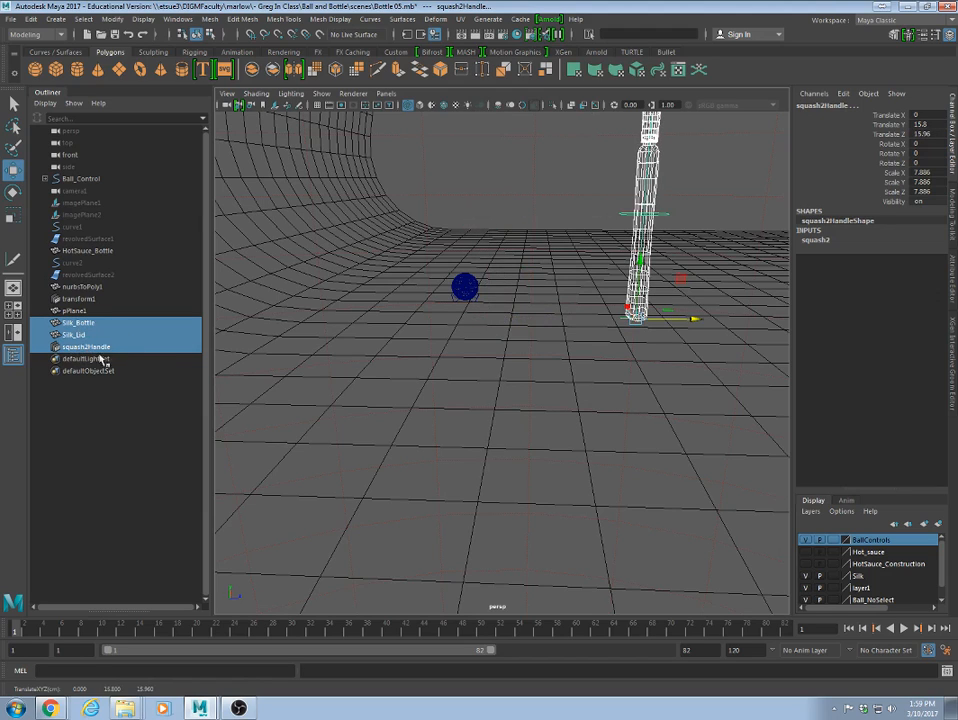
key("ctrl+z")
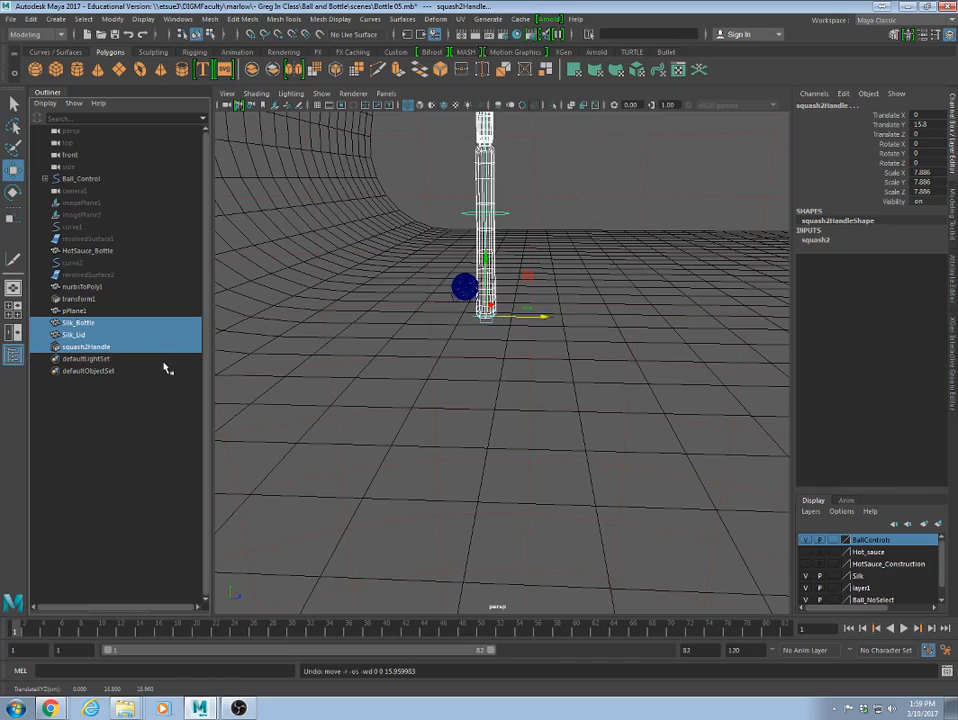
key("ctrl+z")
left_click(565, 380)
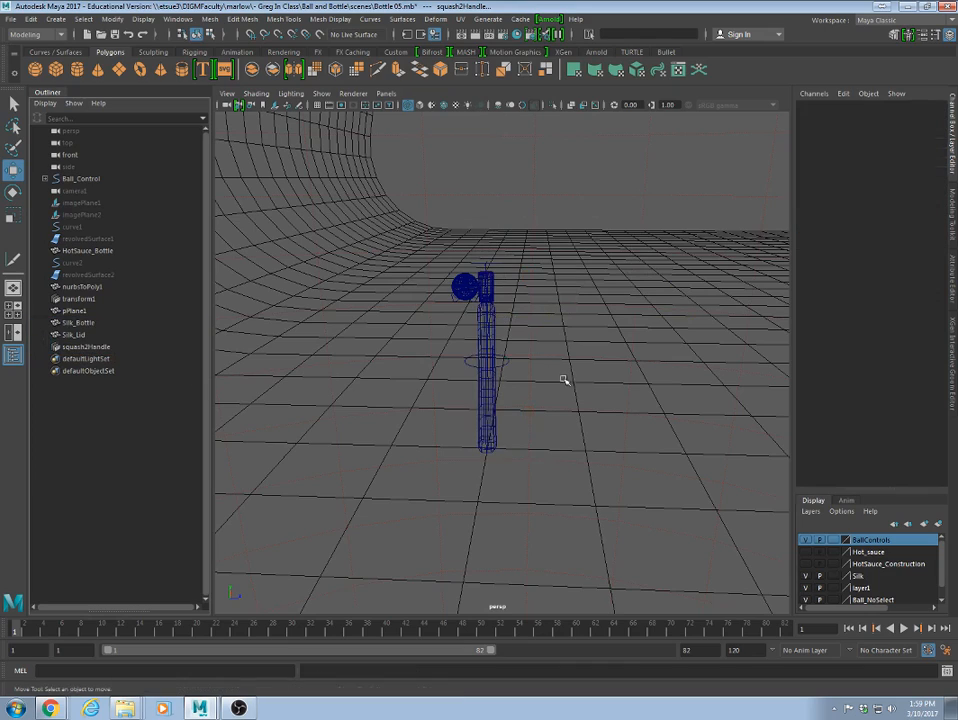
Set the Factor of the Silk bottle's squash deformer to 0.
left_click_drag(565, 380, 520, 376, "alt")
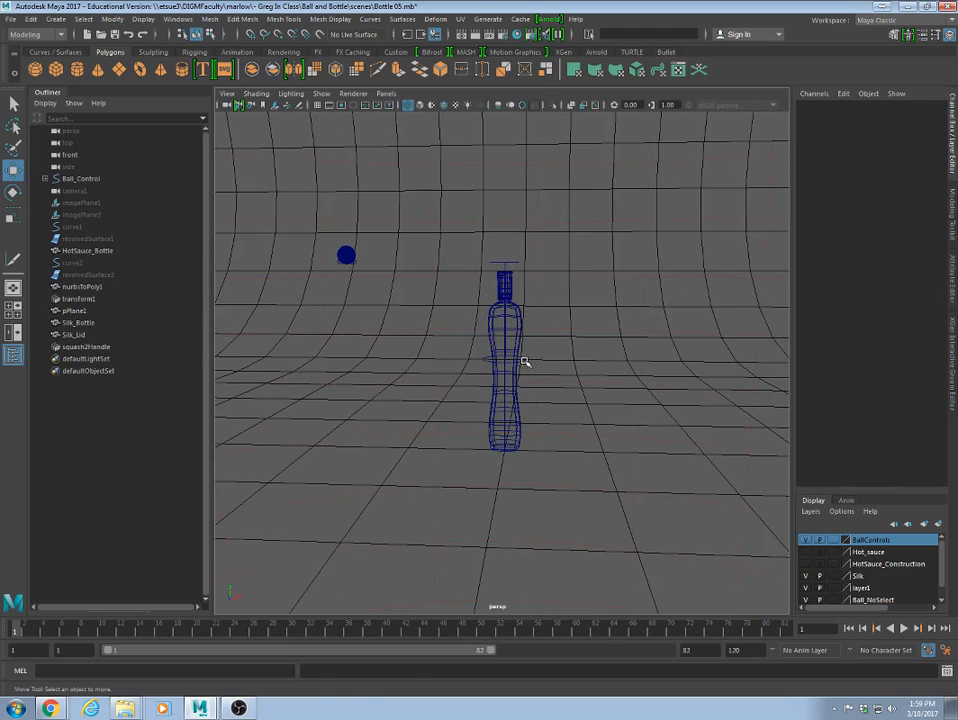
left_click(524, 362)
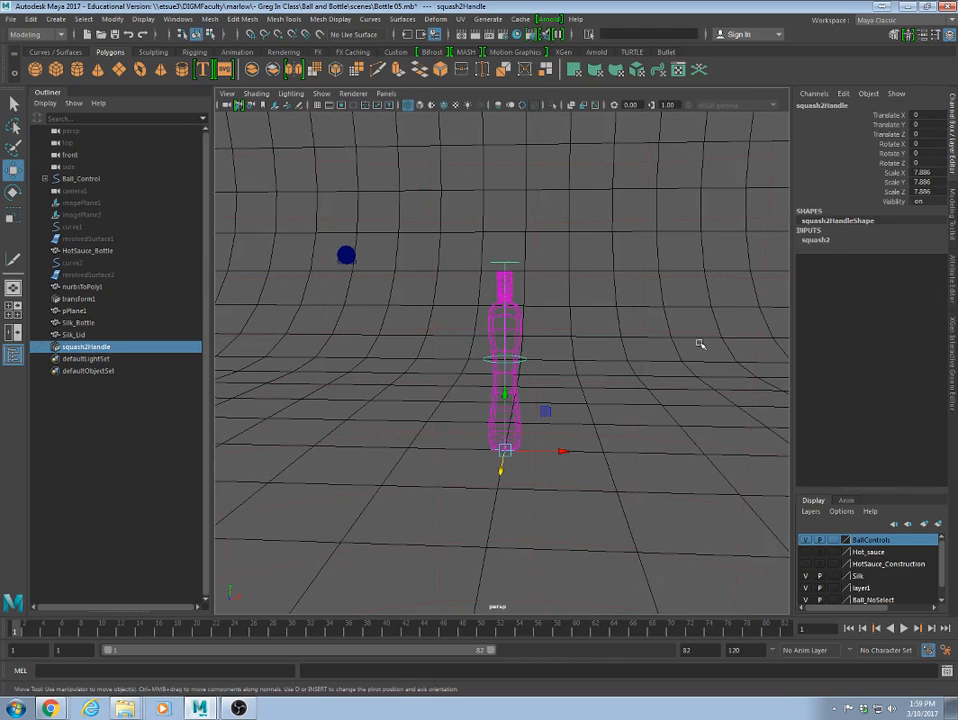
left_click(838, 241)
left_click(936, 260)
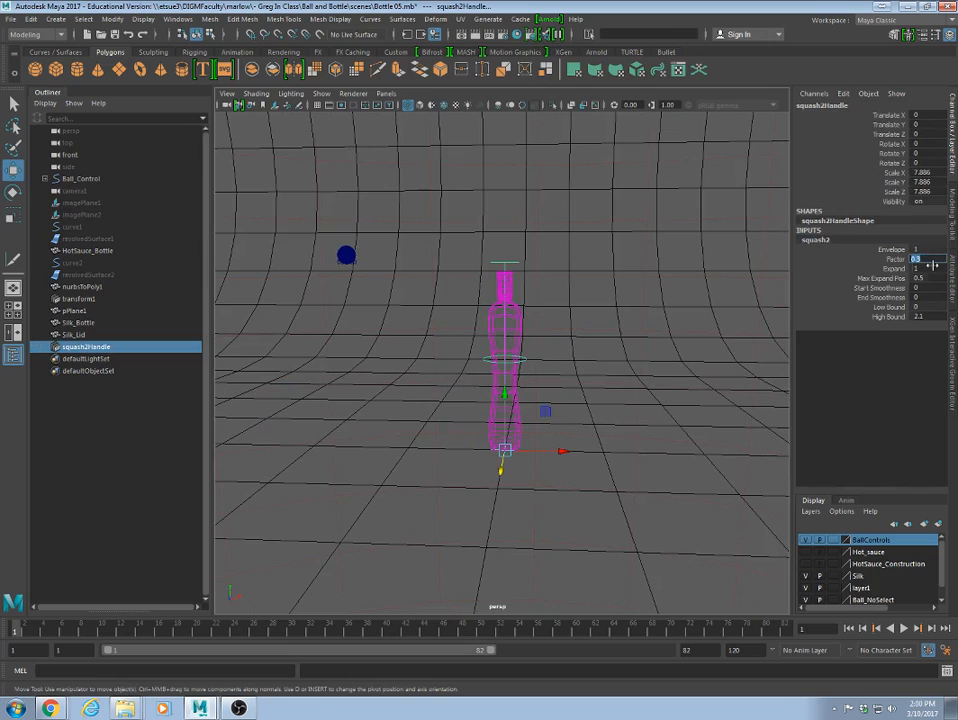
type("0")
key("Return")
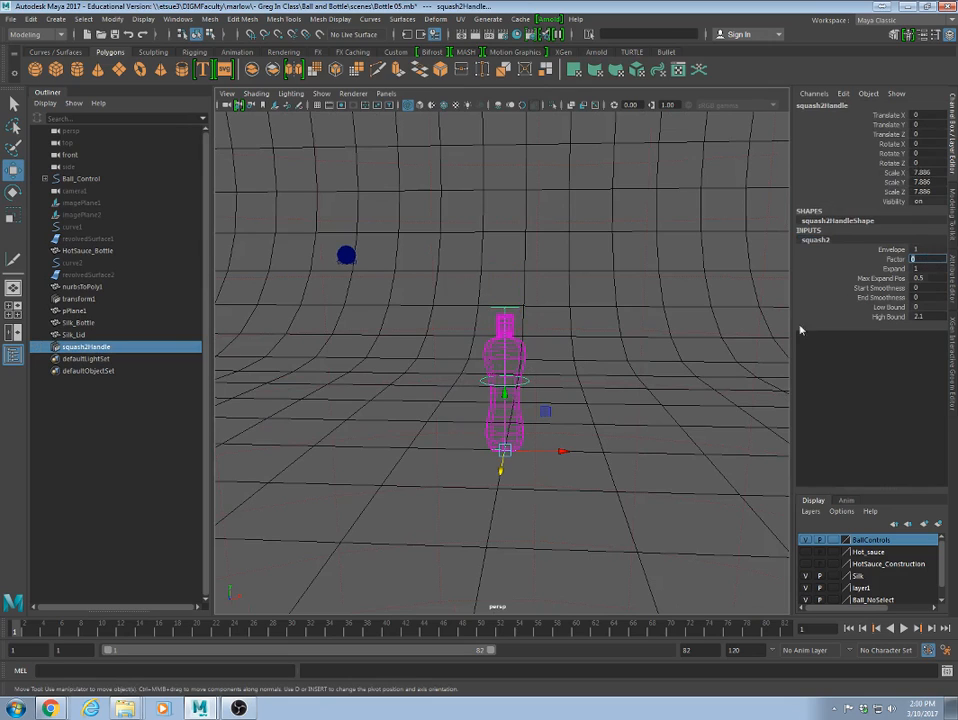
left_click(599, 377)
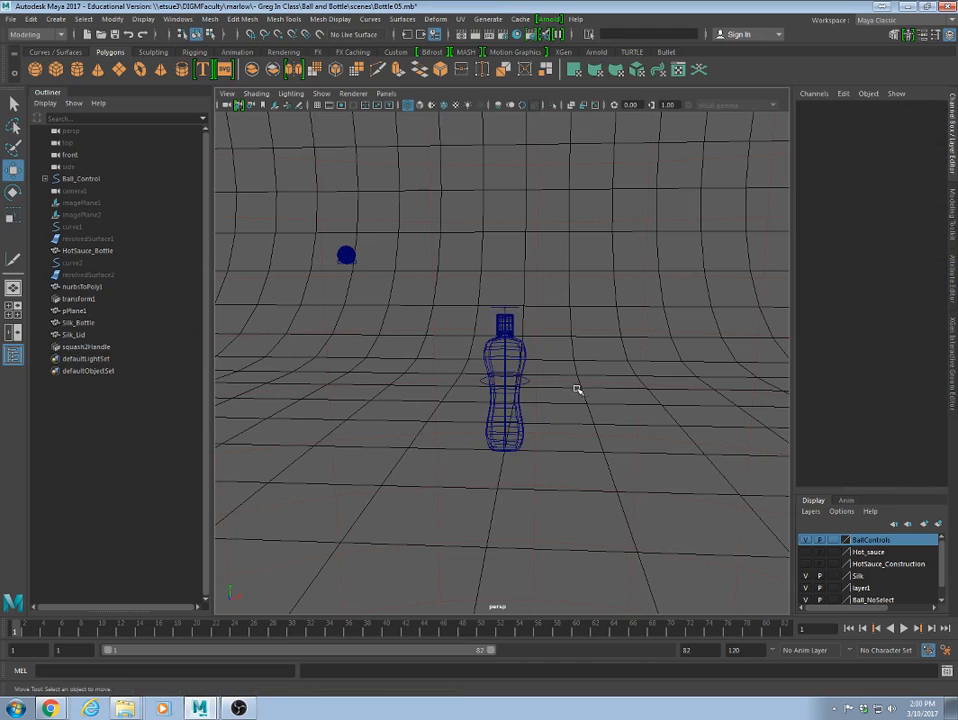
Display the scene shaded with textures and frame the Silk bottle from the front.
key("6")
left_click_drag(541, 398, 487, 402, "alt")
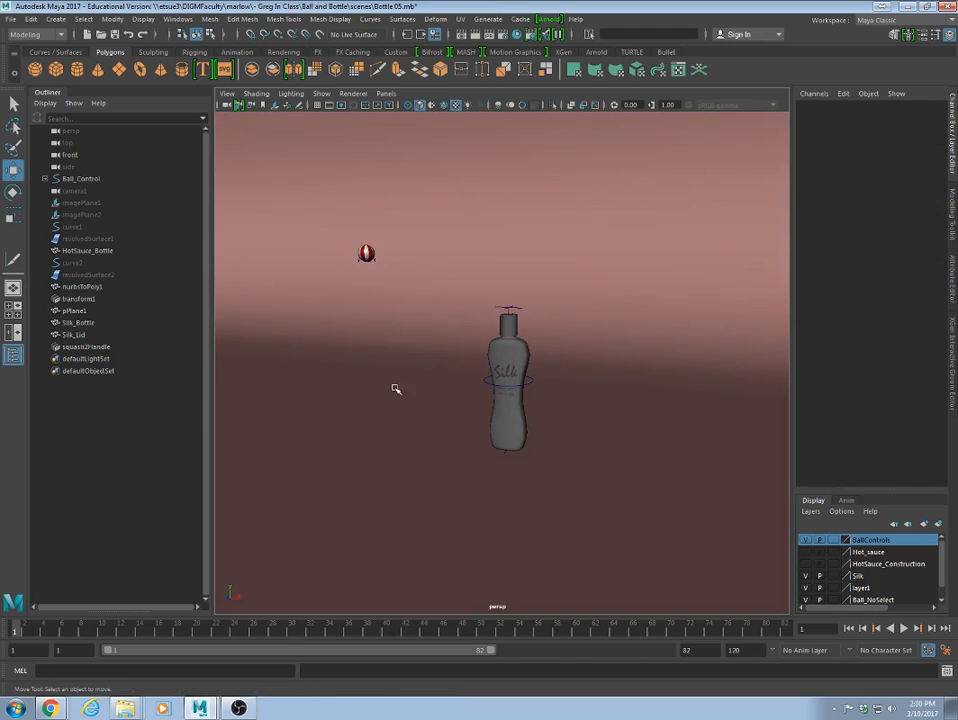
right_click_drag(395, 389, 700, 424, "alt")
middle_click_drag(633, 400, 644, 345, "alt")
right_click_drag(644, 345, 587, 336, "alt")
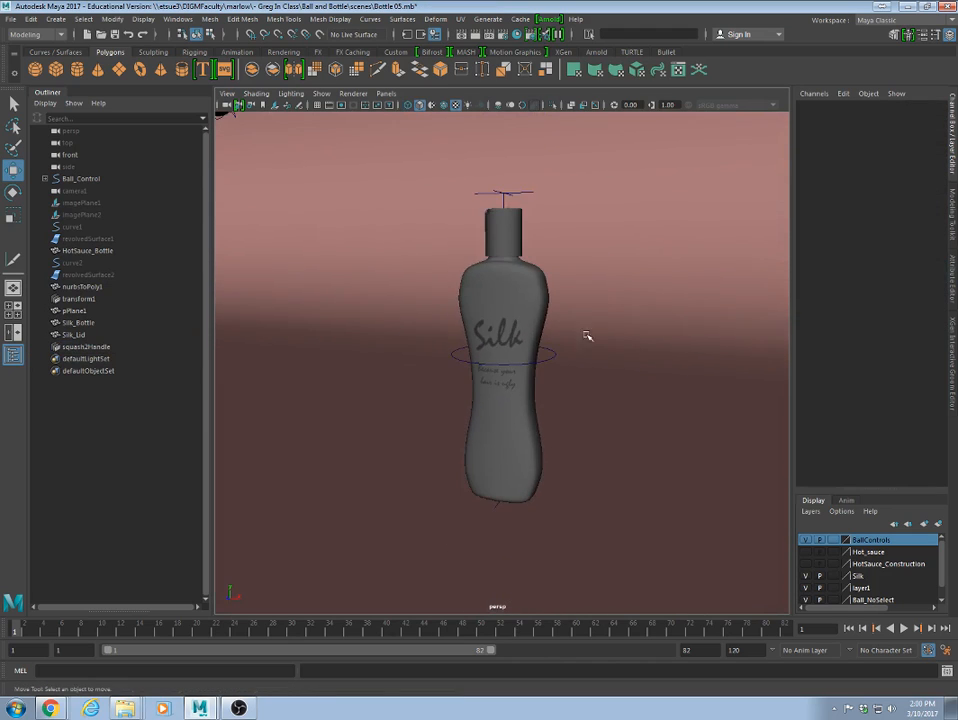
left_click_drag(601, 363, 620, 387, "alt")
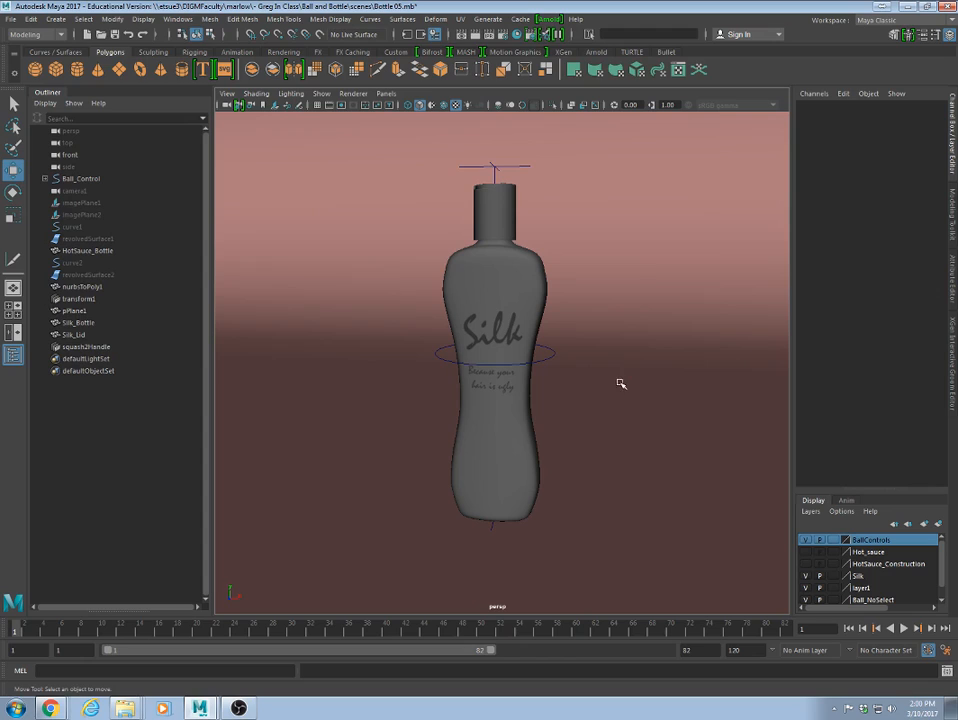
Try to move the Silk lid, the bottle and the squash handle together as one selection.
left_click(549, 360)
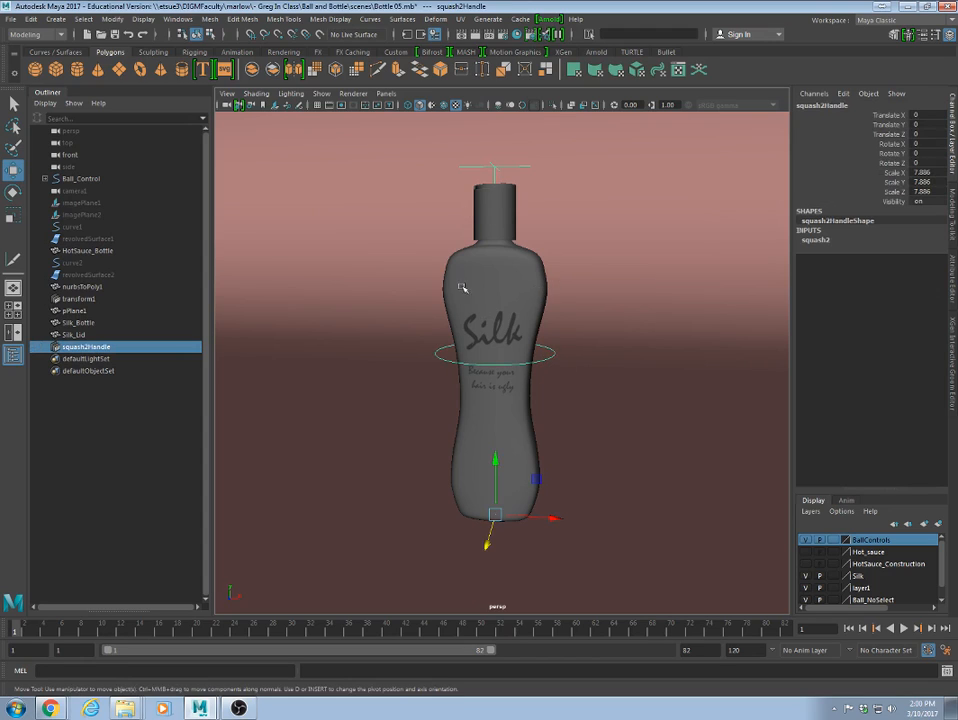
left_click(503, 228)
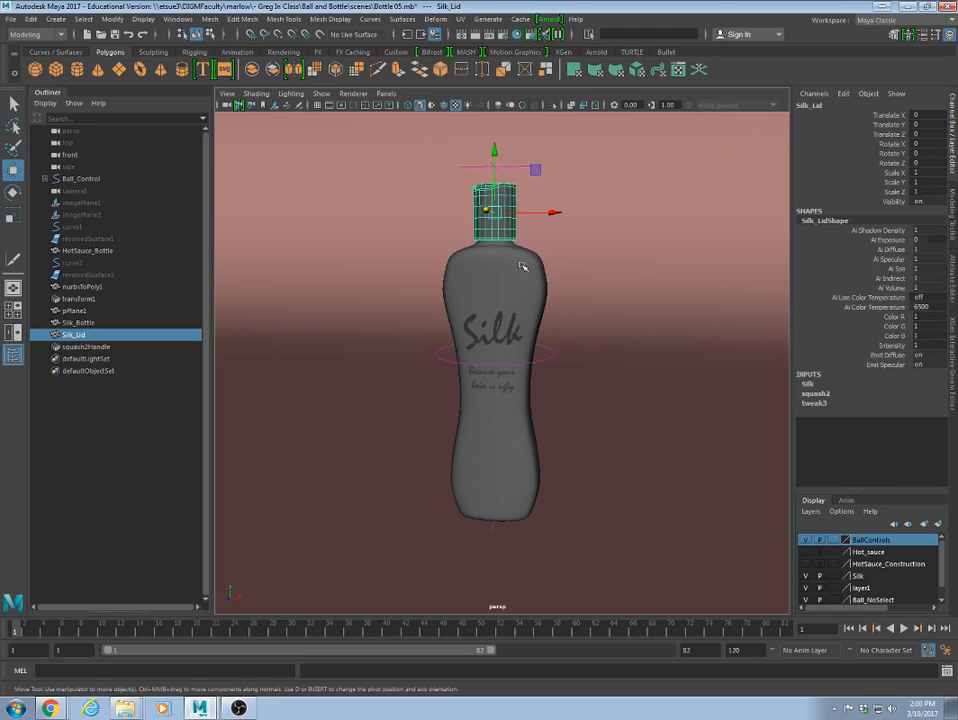
left_click(524, 272, "shift")
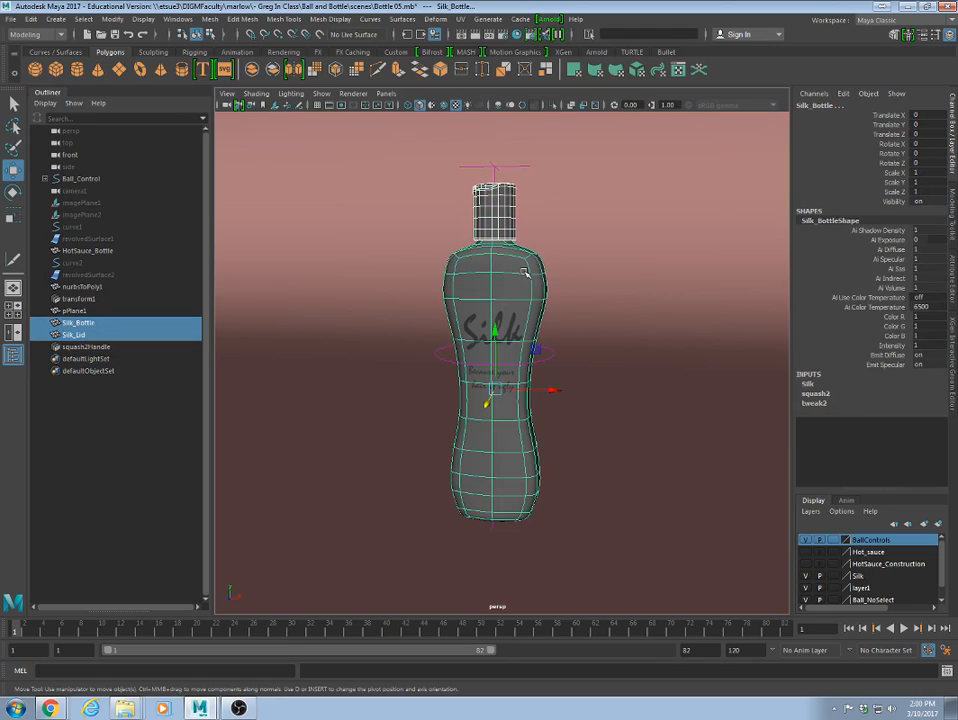
left_click(543, 356, "shift")
left_click_drag(494, 514, 667, 411)
Try to move the squash handle on its own, away from the Silk bottle.
left_click(651, 376)
left_click(604, 256)
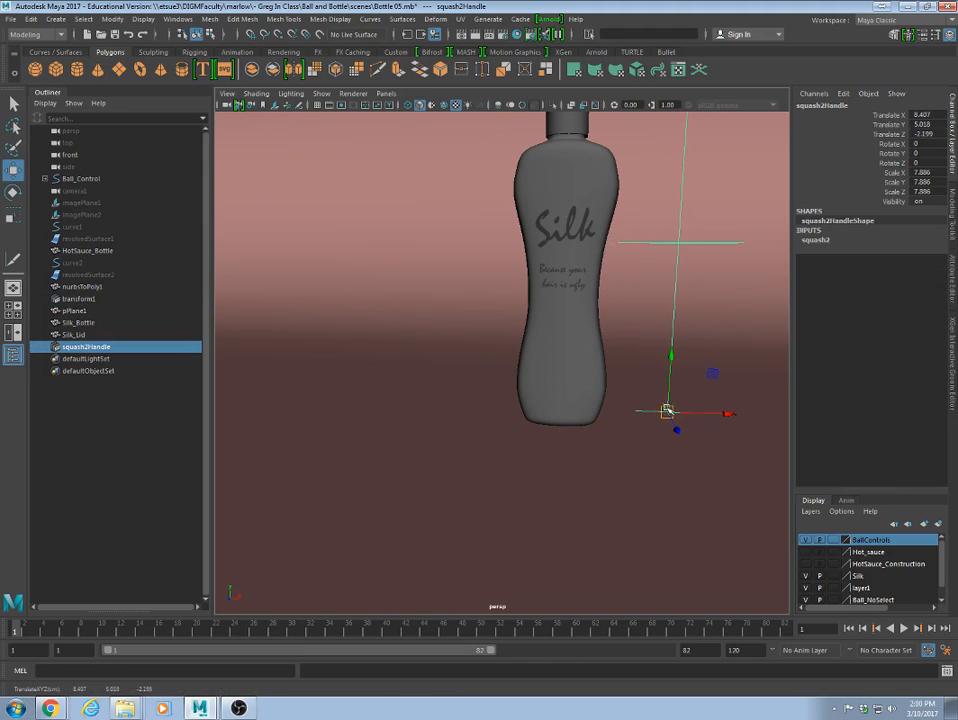
key("ctrl+z")
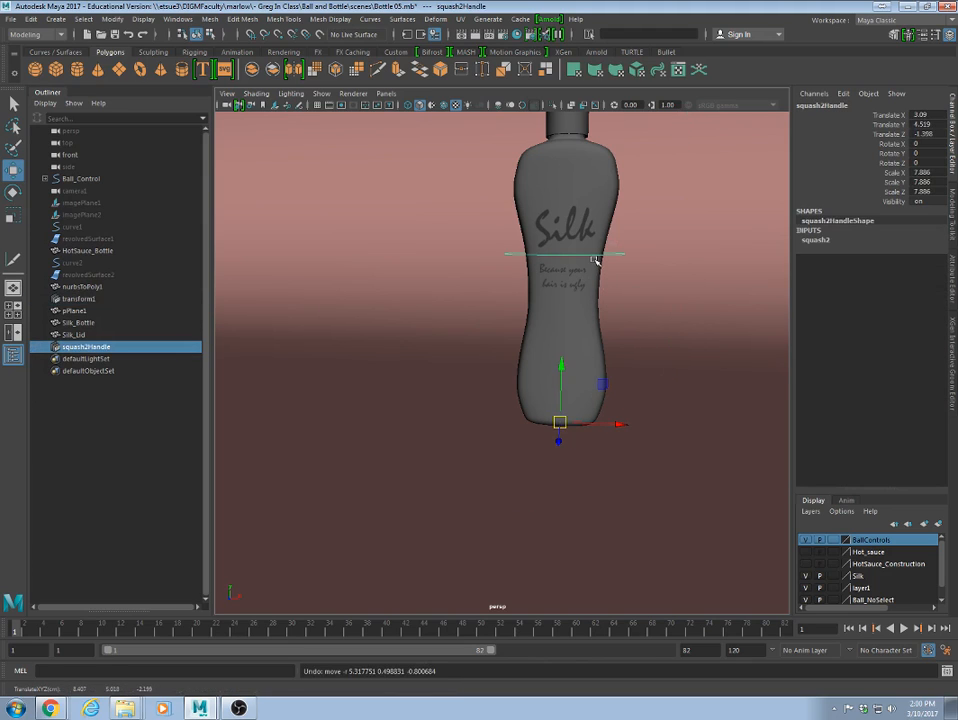
Try to adjust the squash Factor interactively, and undo the combined move of the bottle, lid and handle.
left_click(815, 241)
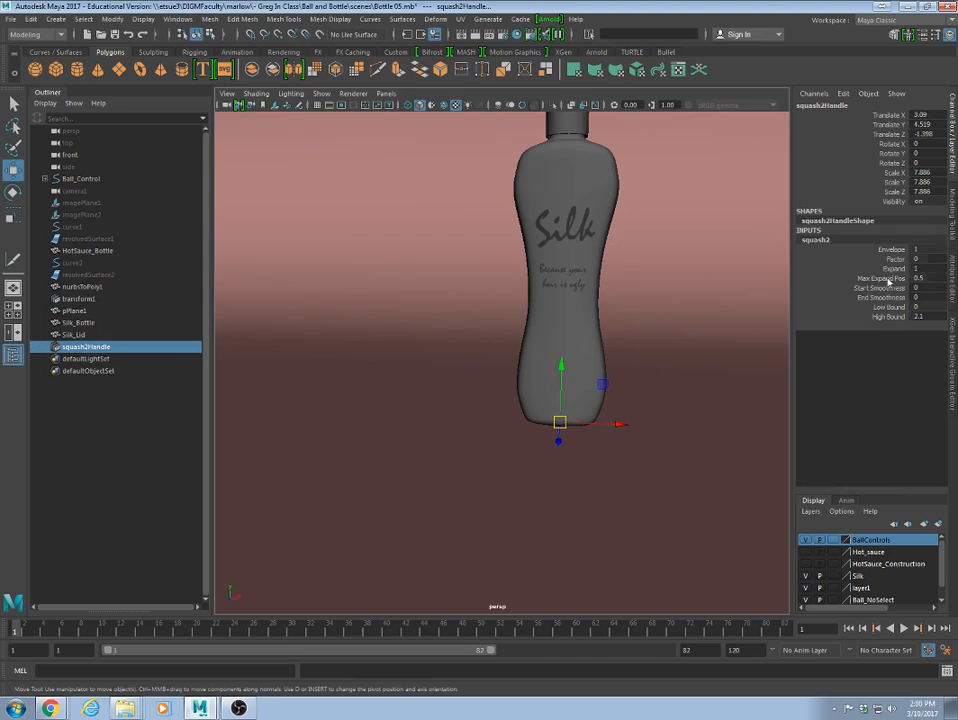
left_click(838, 259)
middle_click_drag(618, 304, 621, 315)
key("w")
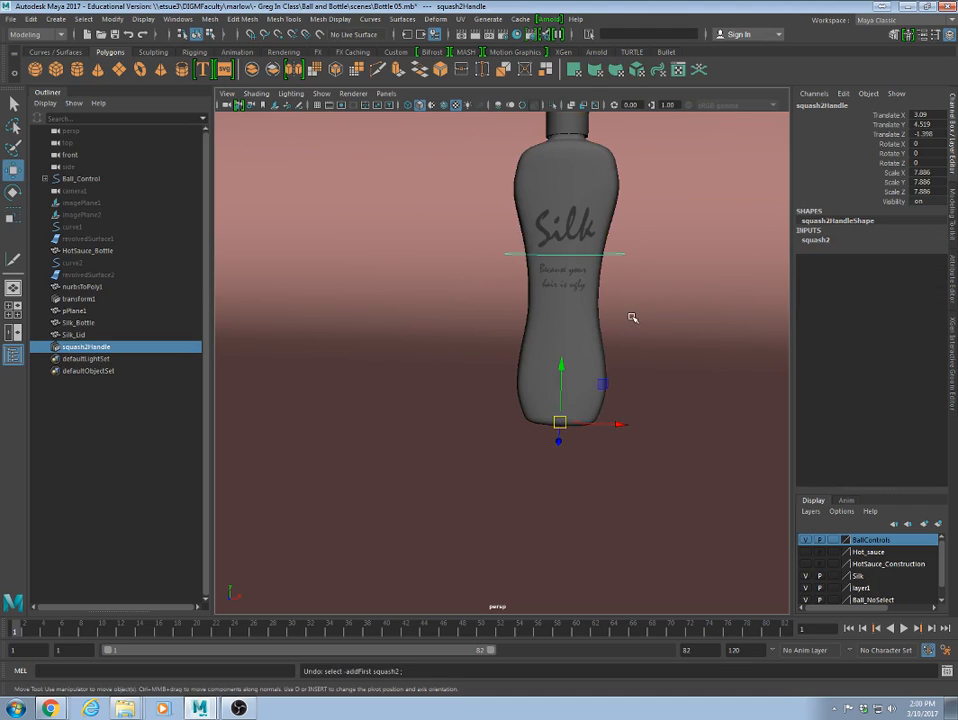
key("ctrl+z")
key("ctrl+z")
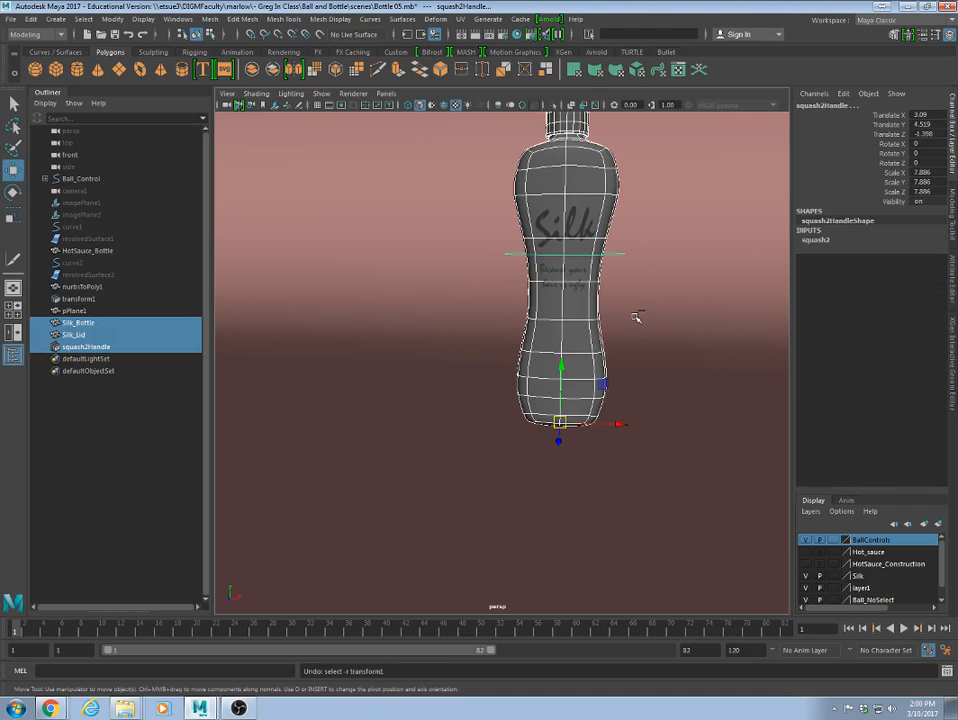
key("ctrl+z")
Create a NURBS circle at the base of the Silk bottle and scale it uniformly to about 3.7.
left_click(586, 332)
left_click_drag(586, 332, 555, 343, "alt")
right_click_drag(692, 335, 570, 332, "alt")
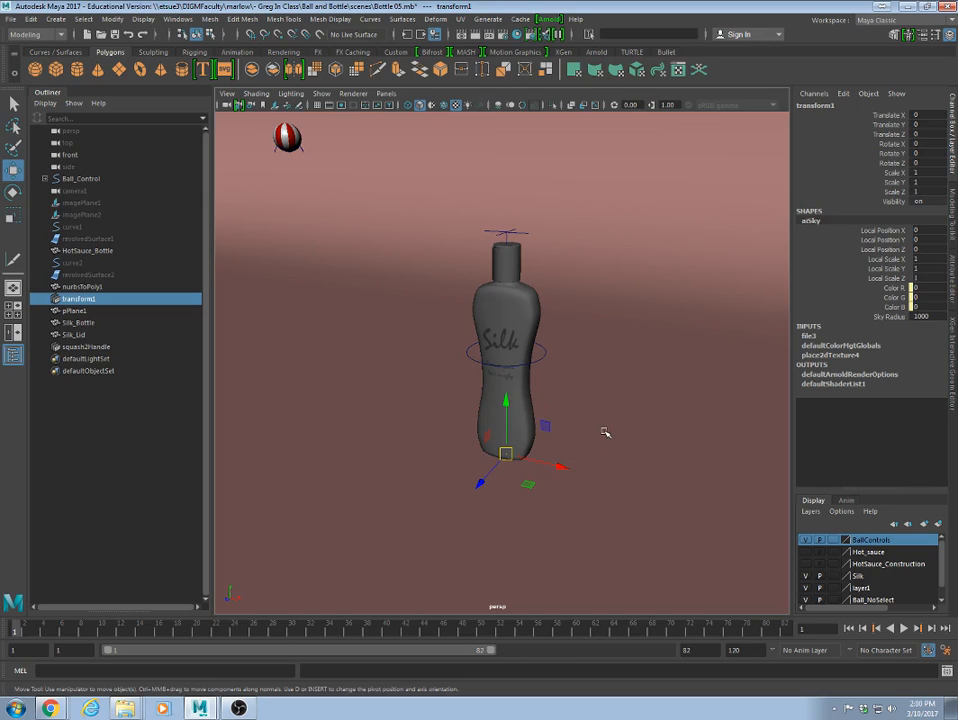
left_click(66, 53)
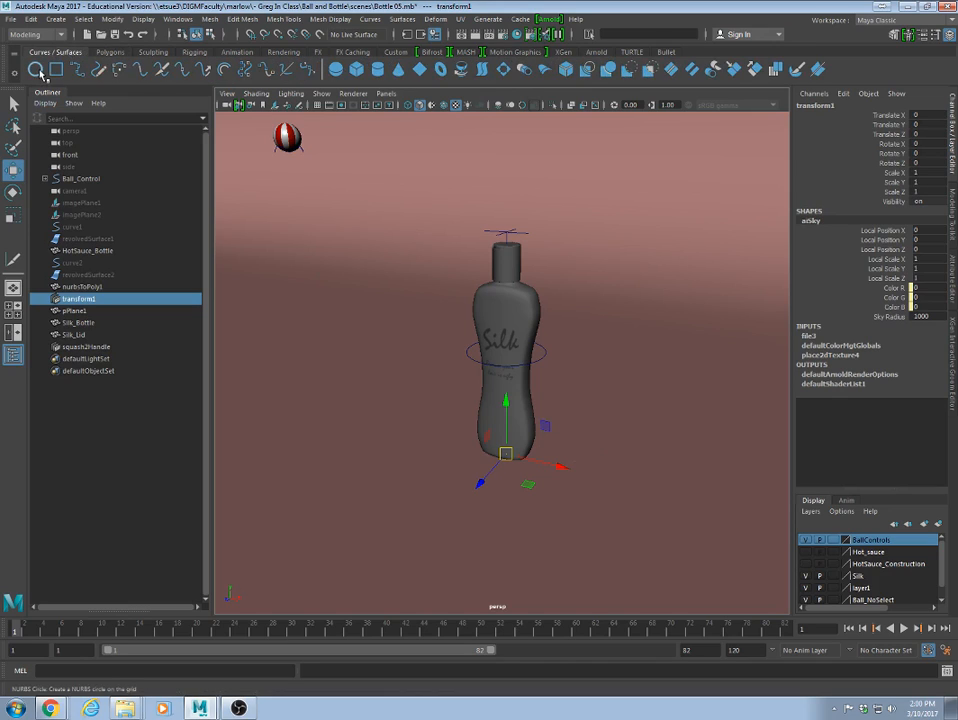
left_click(41, 73)
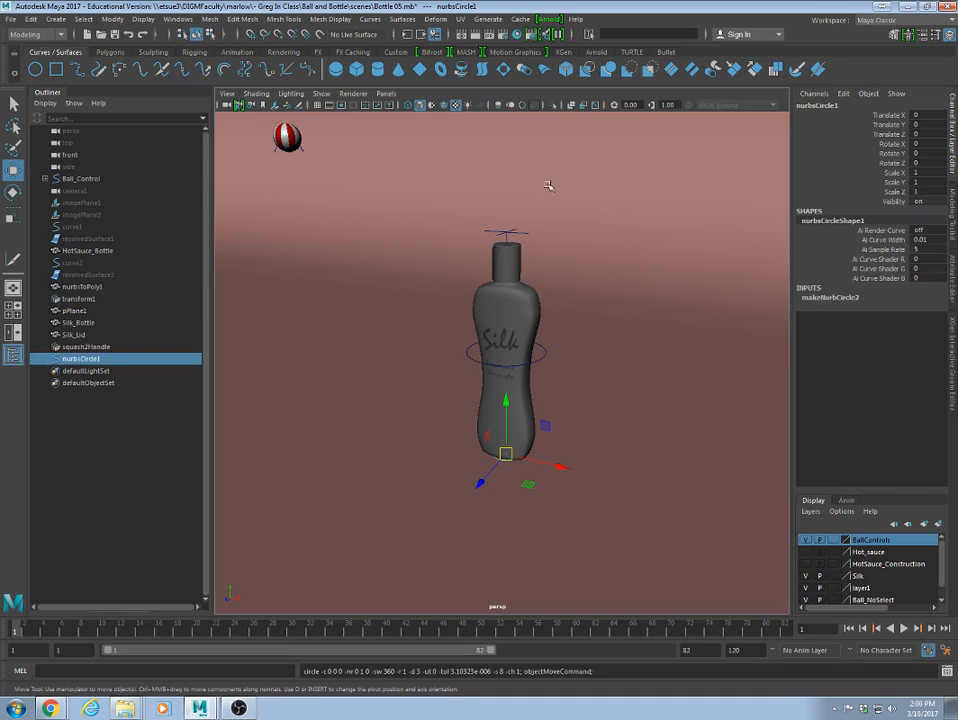
key("r")
left_click_drag(506, 455, 468, 469)
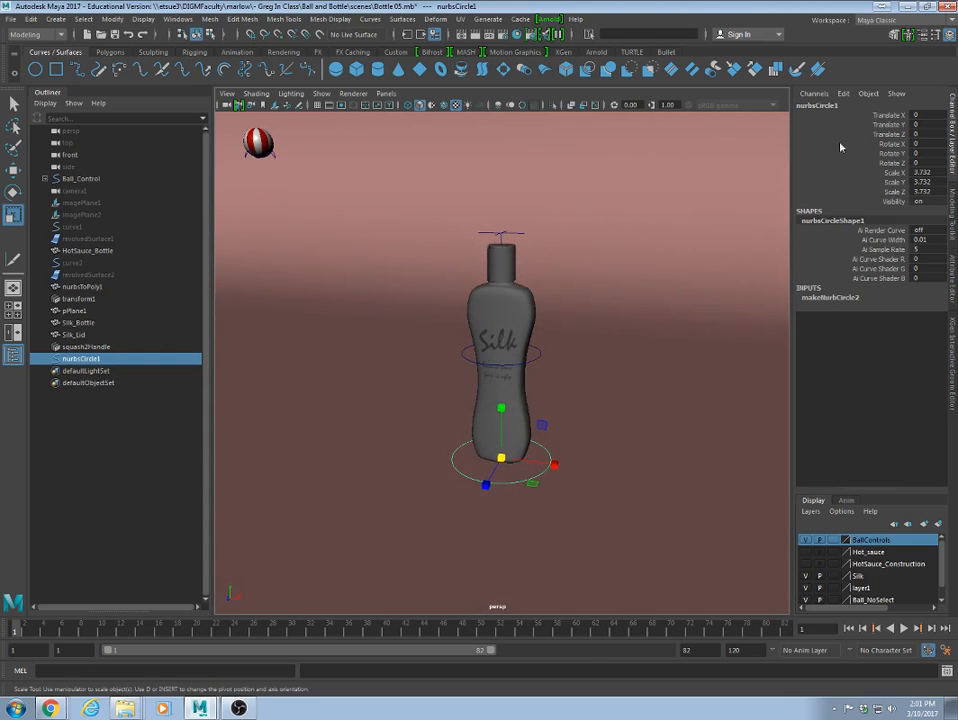
Rename the NURBS circle at the bottle's base as BottleCTRL.
double_click(835, 106)
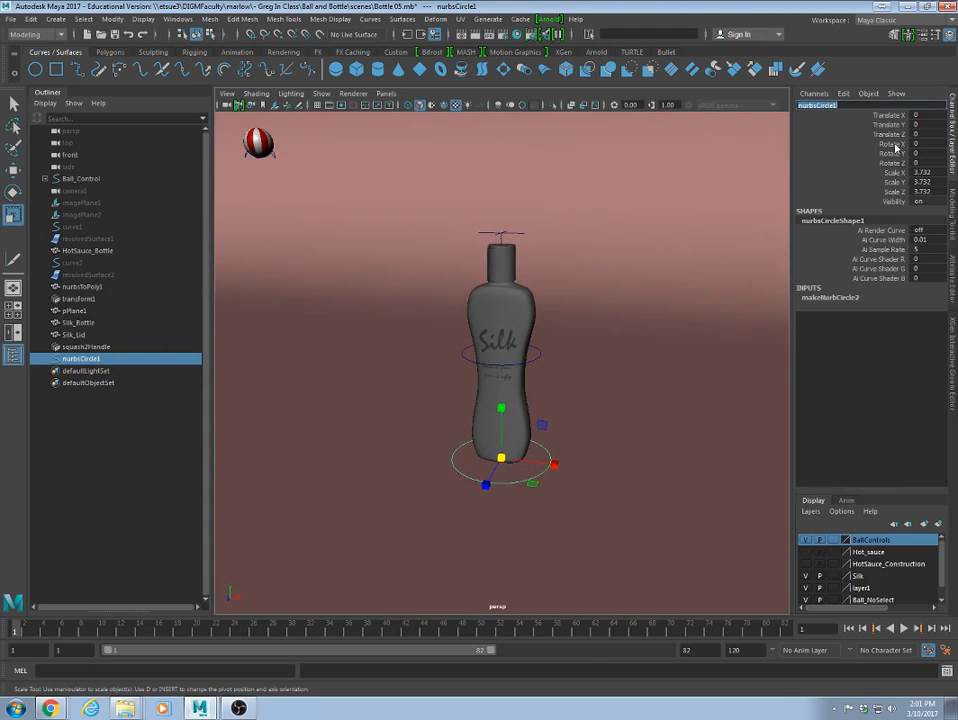
type("BottleCTRL")
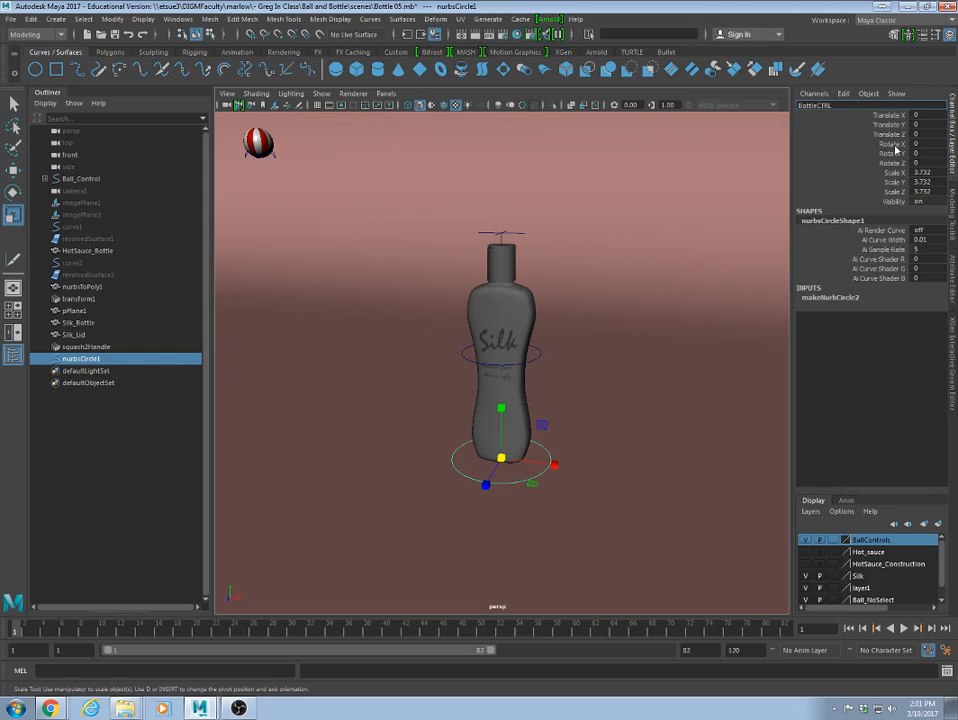
key("Return")
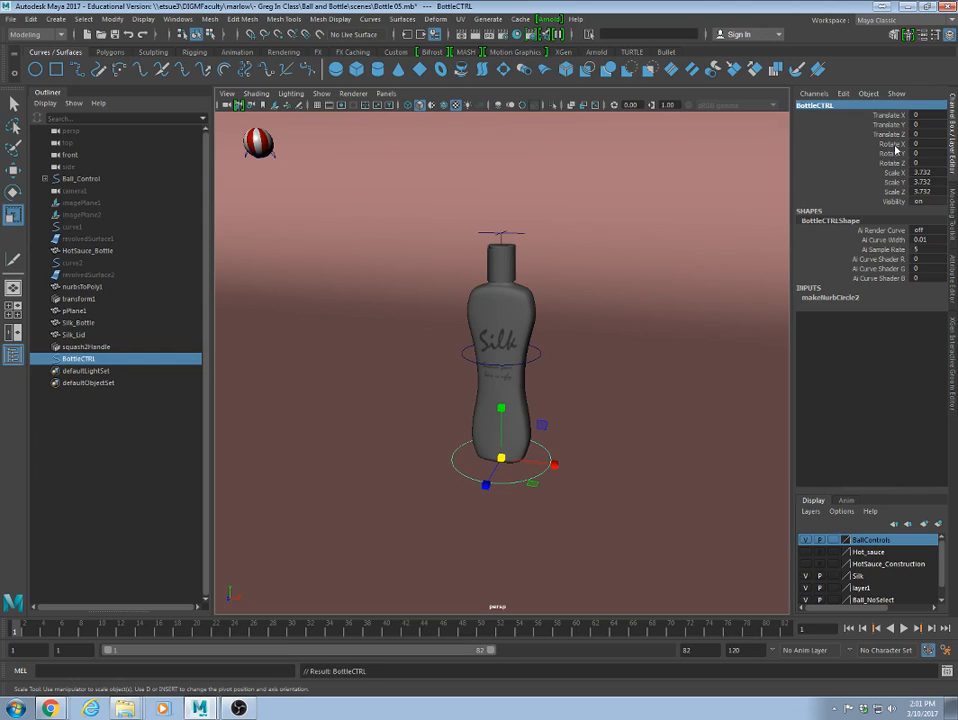
Try to move the BottleCTRL circle away from the bottle's base.
left_click_drag(523, 449, 493, 443, "alt")
left_click(587, 474)
left_click(561, 468)
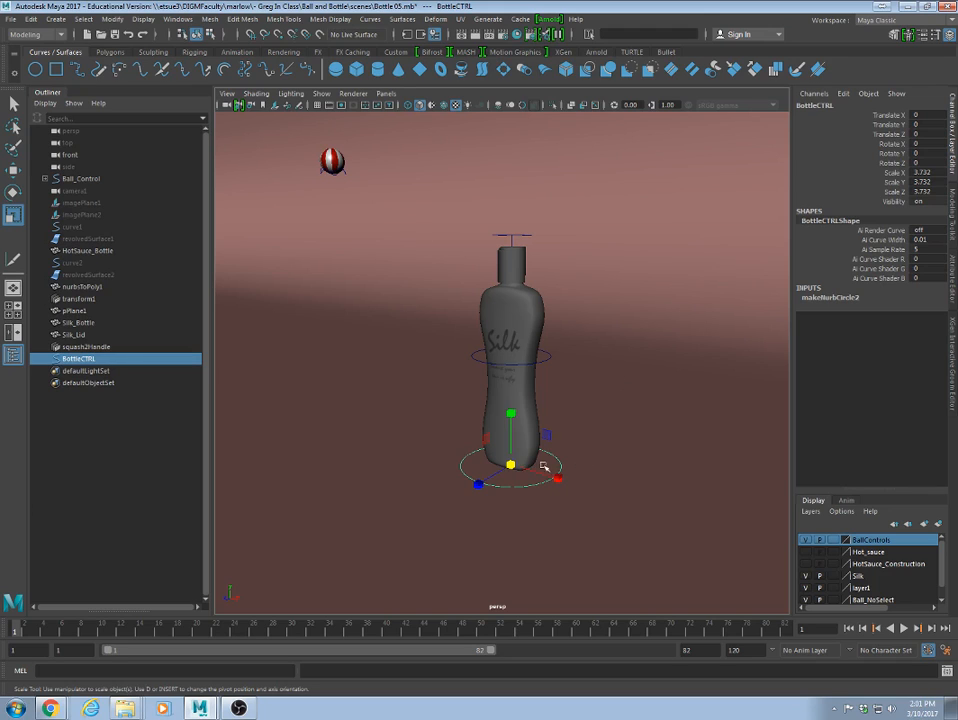
key("w")
left_click_drag(512, 465, 437, 424)
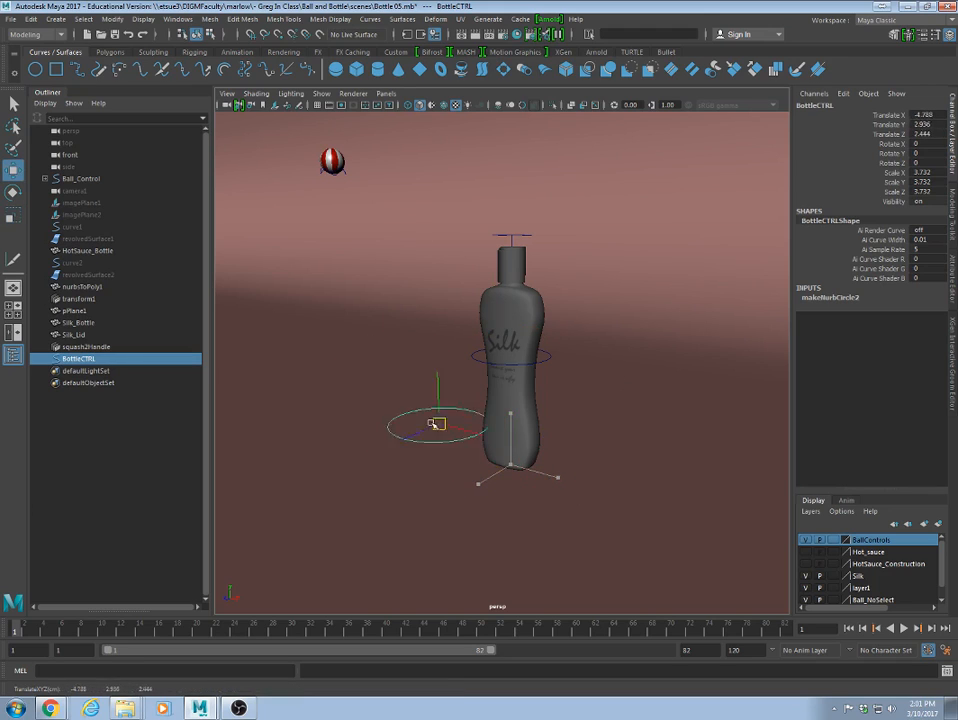
key("ctrl+z")
key("ctrl+z")
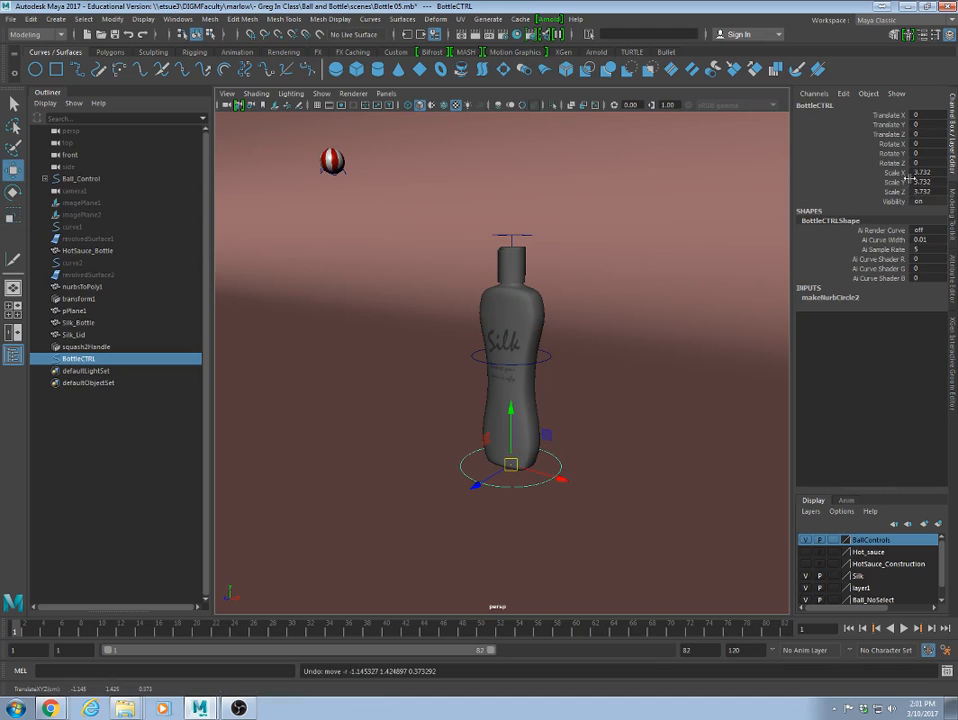
Freeze the transformations of the BottleCTRL circle at the base of the Silk bottle.
left_click_drag(481, 488, 545, 485, "alt")
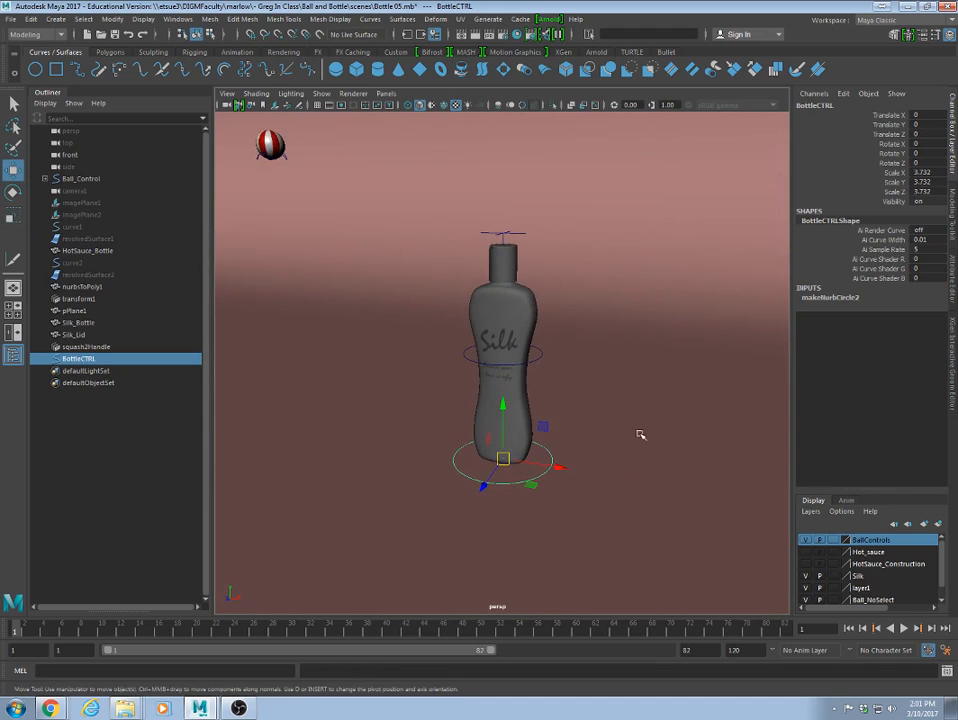
left_click_drag(931, 173, 935, 191)
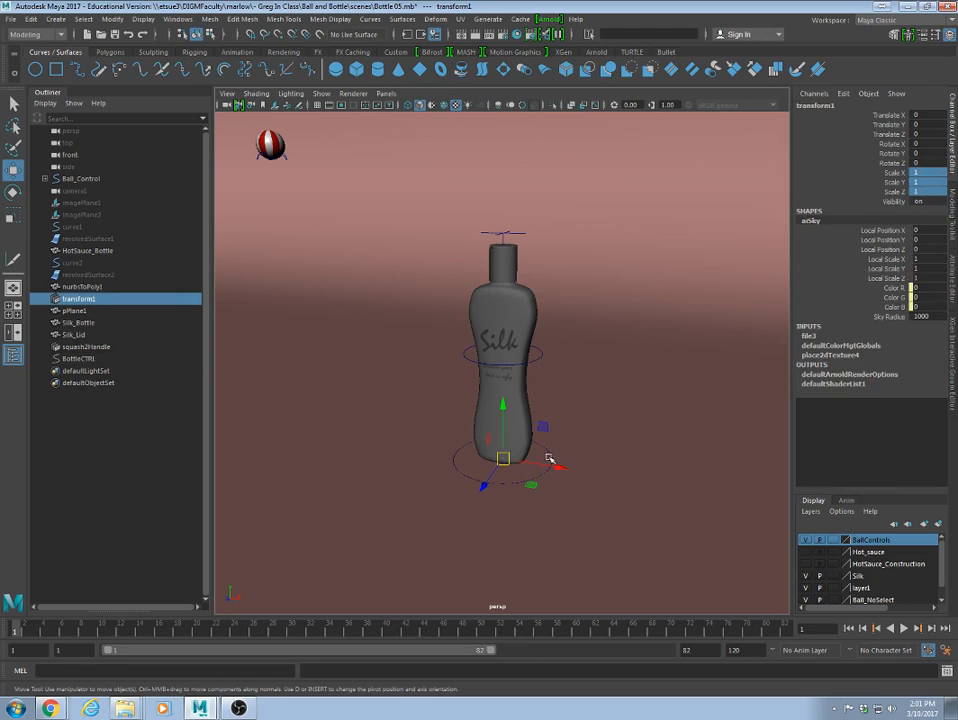
left_click_drag(930, 115, 935, 191)
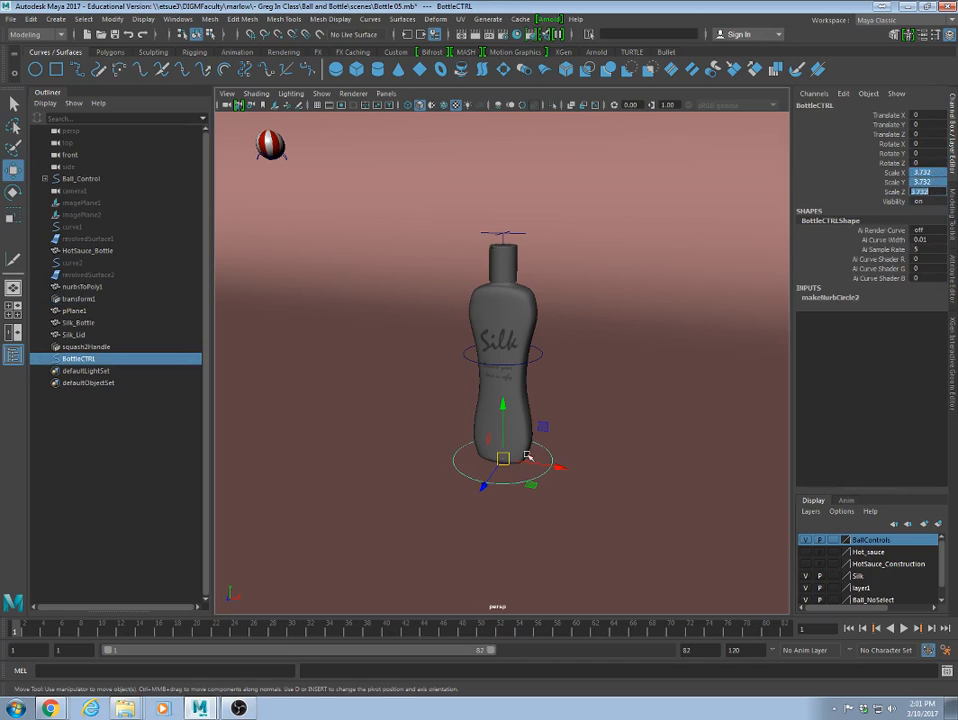
left_click(635, 375)
left_click(515, 483)
left_click(112, 19)
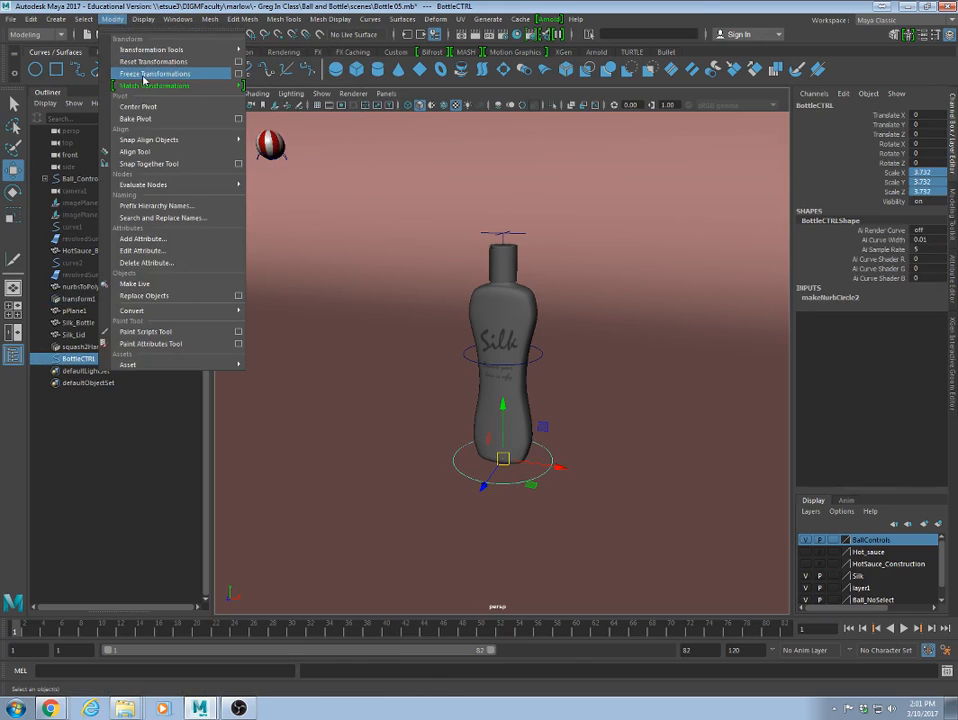
left_click(144, 79)
left_click(601, 479)
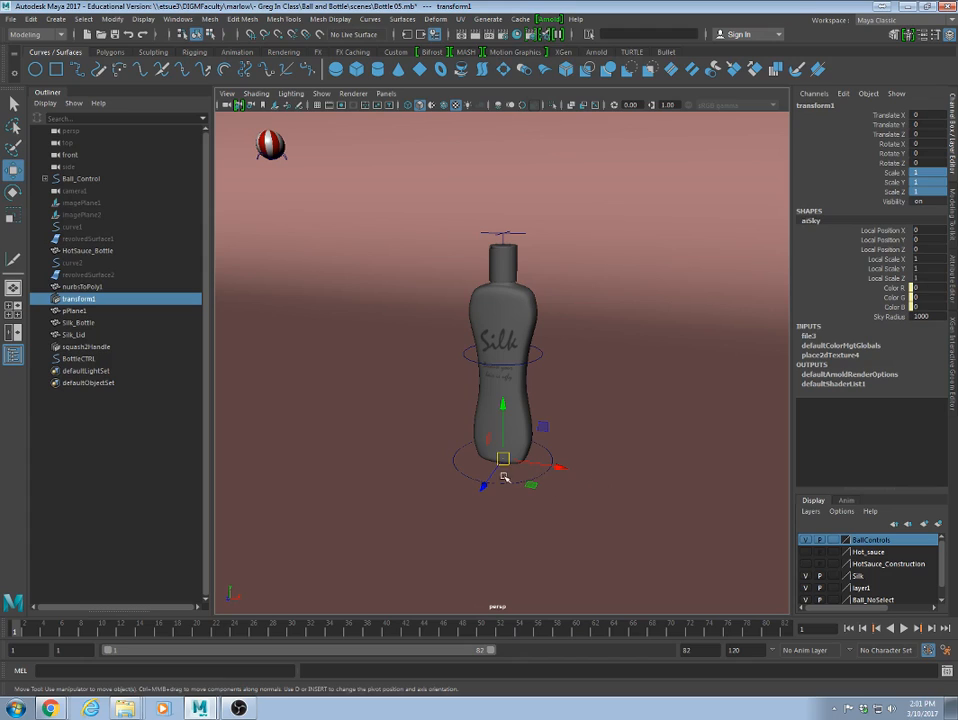
left_click_drag(503, 458, 567, 429)
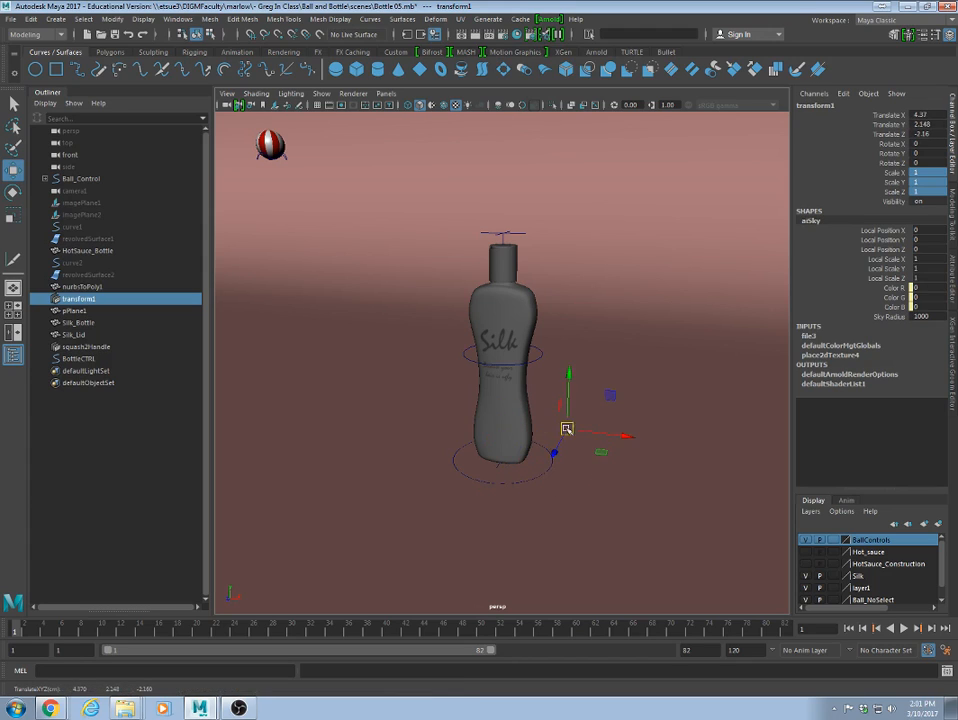
key("ctrl+z")
Try moving and scaling the BottleCTRL circle, and reset its translation and rotation to 0 and its scale to 1.
left_click(502, 458)
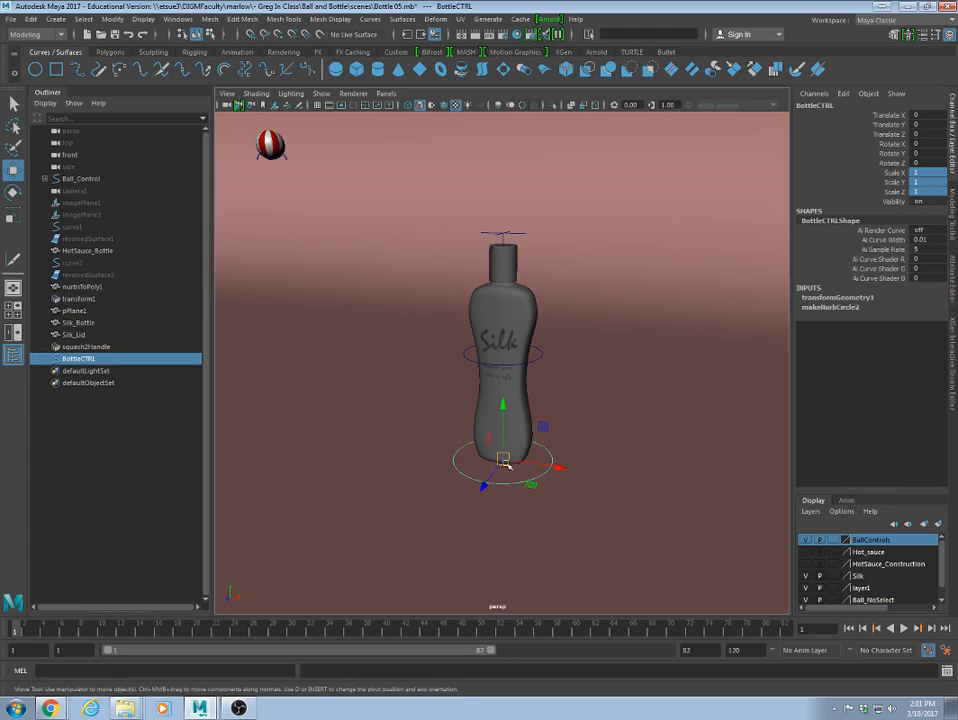
left_click_drag(503, 458, 677, 277)
key("e")
key("r")
left_click_drag(708, 230, 775, 256)
left_click_drag(933, 116, 938, 190)
type("0")
key("Return")
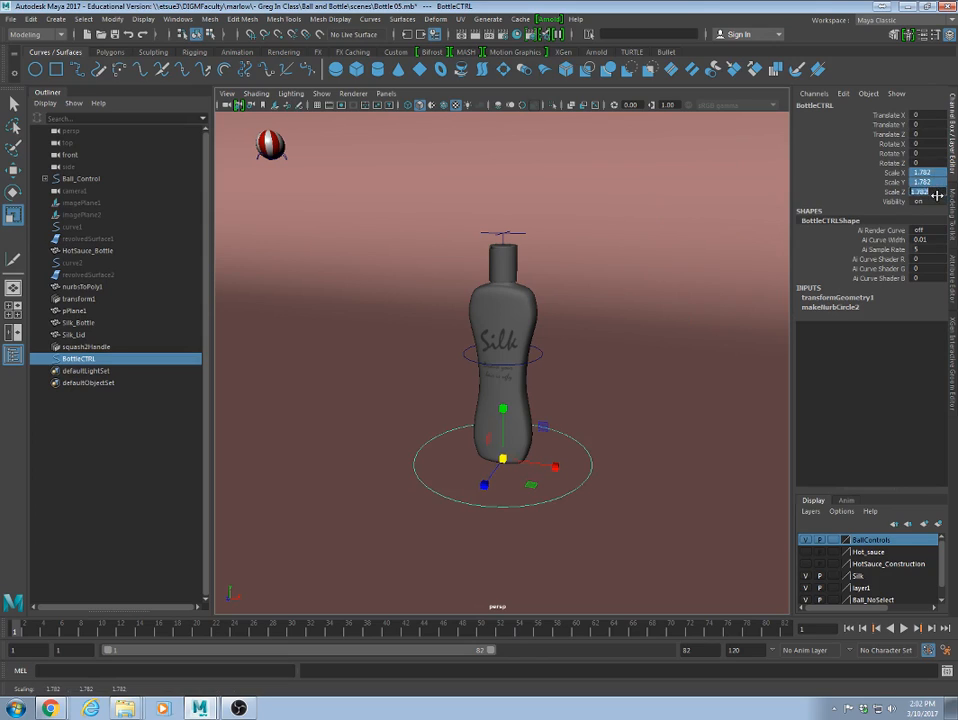
type("1")
key("Return")
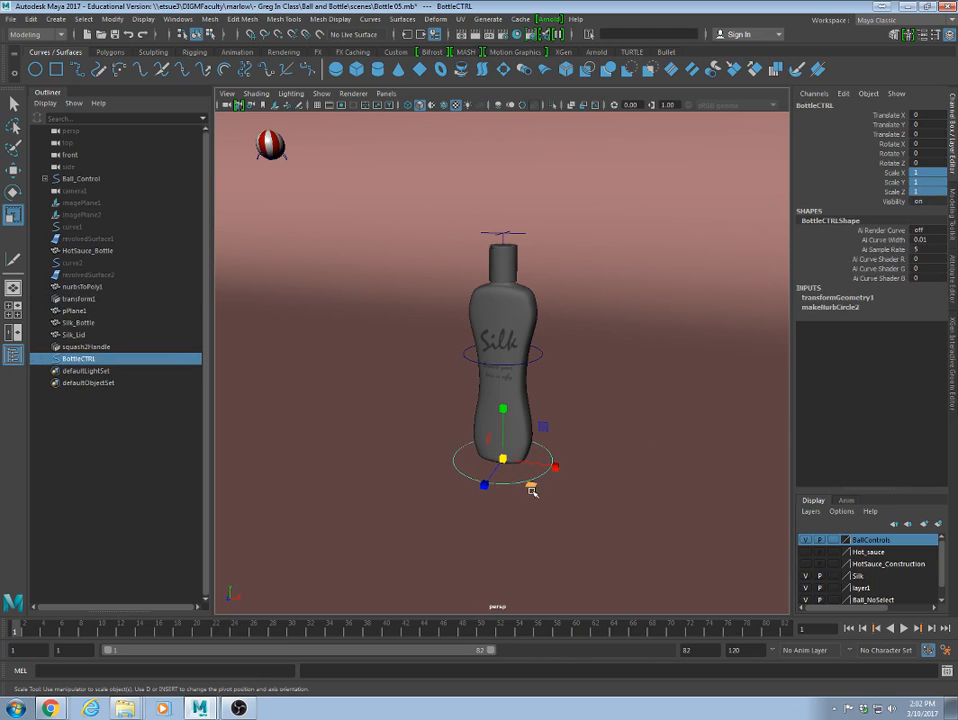
Parent Silk_Bottle, Silk_Lid and squash2Handle under BottleCTRL.
left_click_drag(446, 509, 481, 496, "alt")
mouse_move(481, 496)
right_mouse_down("alt")
mouse_move(556, 487)
mouse_move(489, 488)
right_mouse_up("alt")
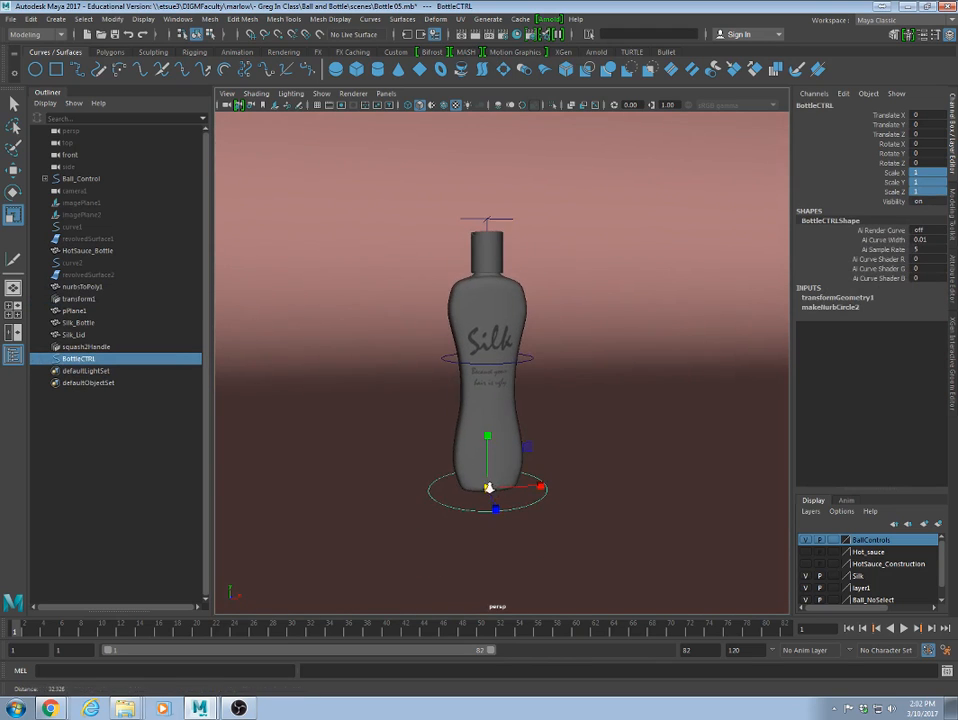
left_click_drag(488, 488, 445, 497, "alt")
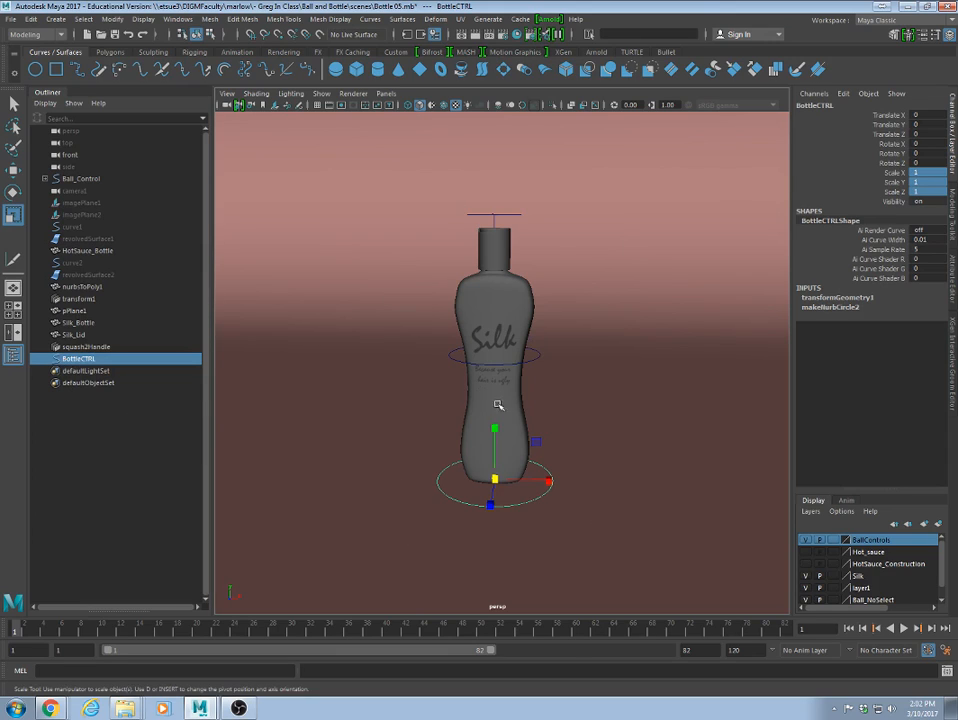
left_click(77, 347)
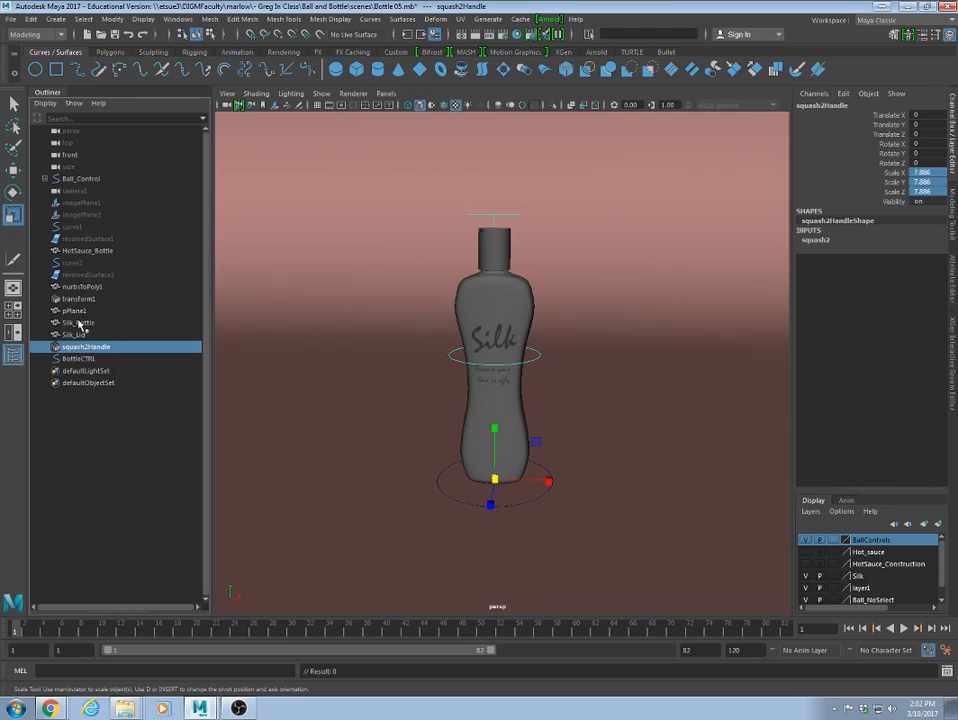
left_click(78, 323)
left_click(72, 336, "ctrl")
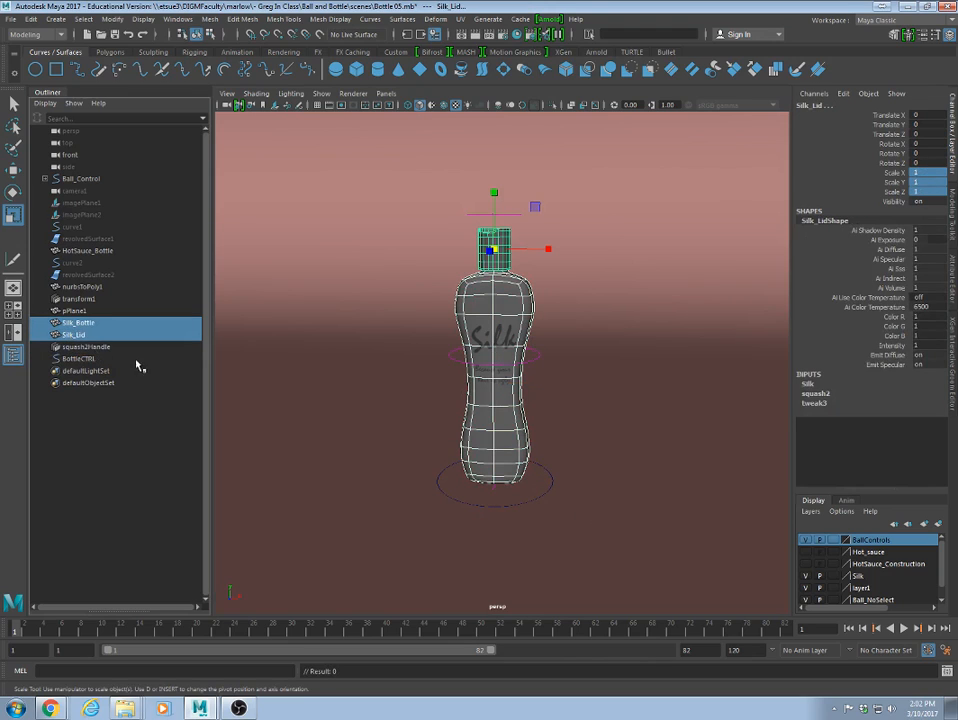
left_click(88, 347, "ctrl")
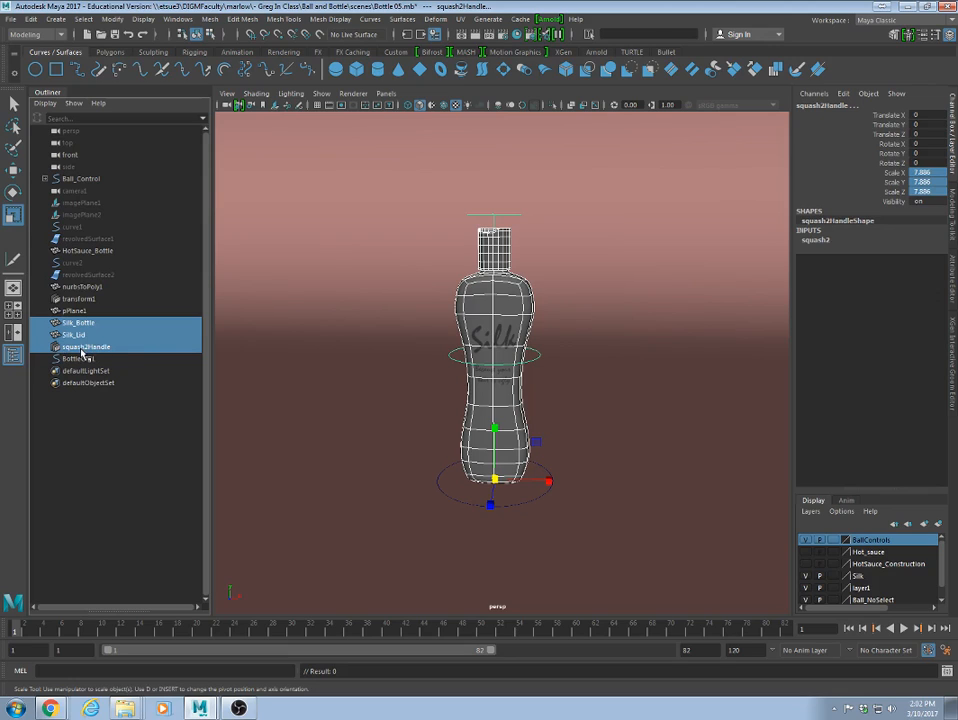
left_click_drag(83, 348, 90, 366)
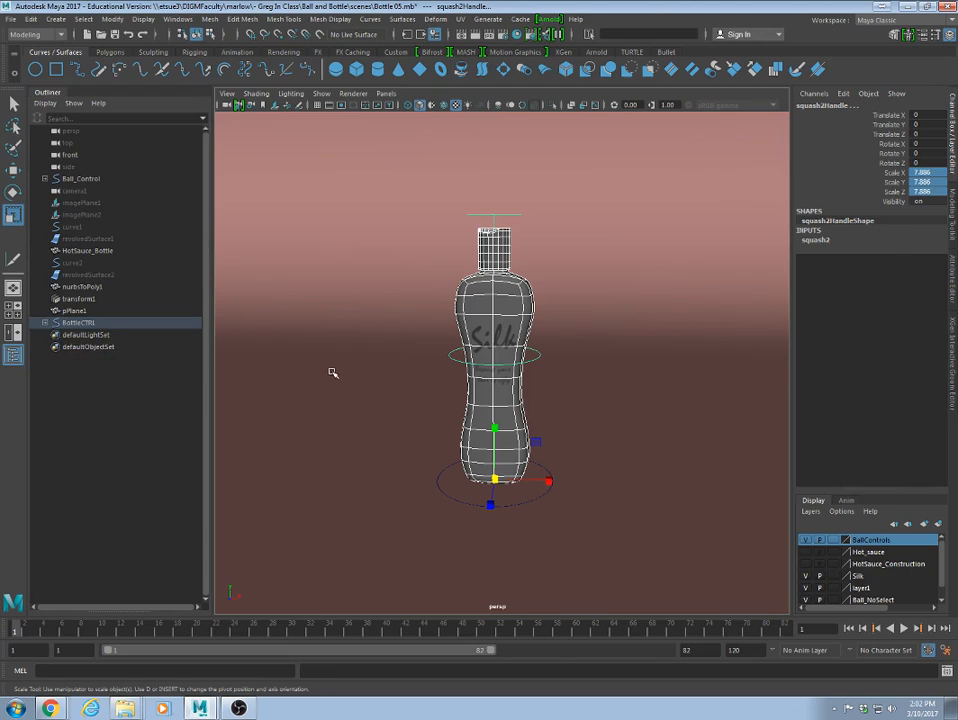
Try moving and rotating the bottle rig with BottleCTRL, and undo both transformations.
left_click(78, 298)
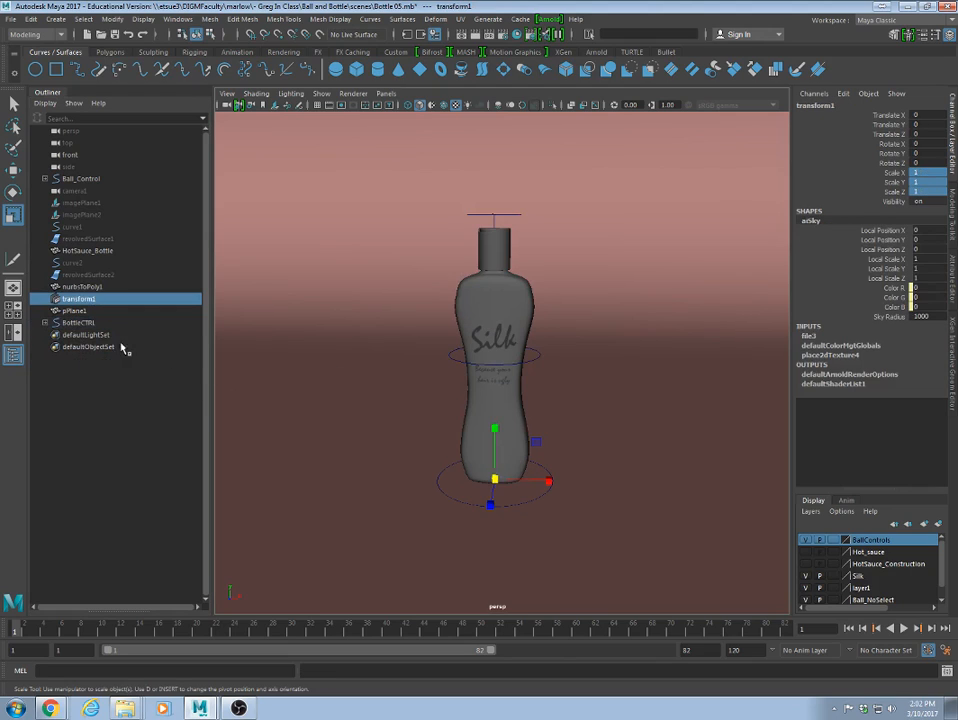
left_click(465, 502)
key("w")
left_click_drag(496, 484, 423, 452)
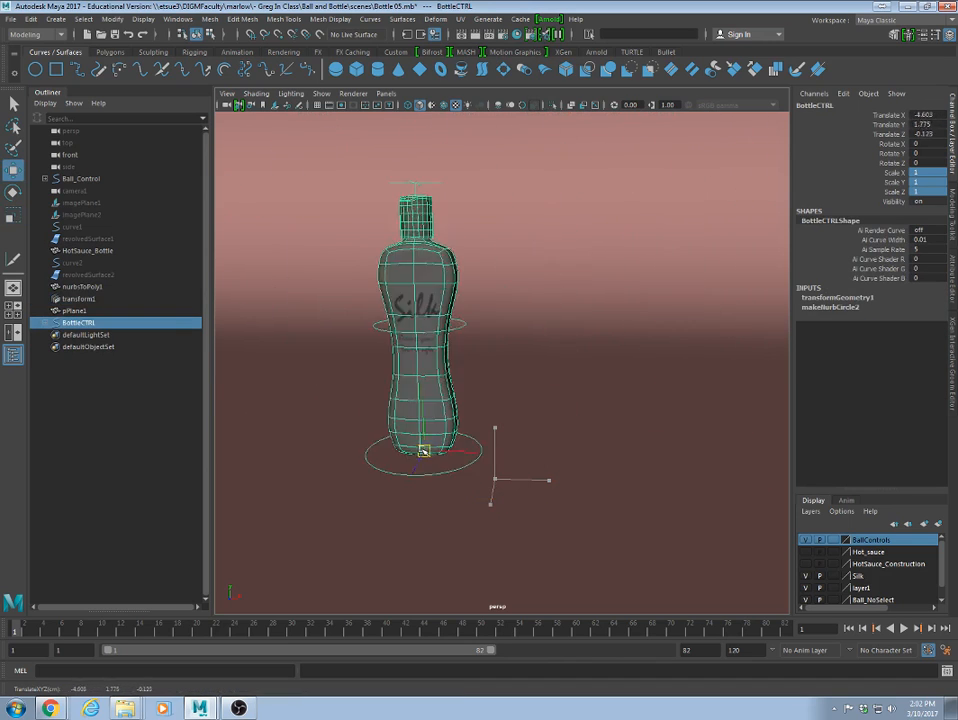
key("ctrl+z")
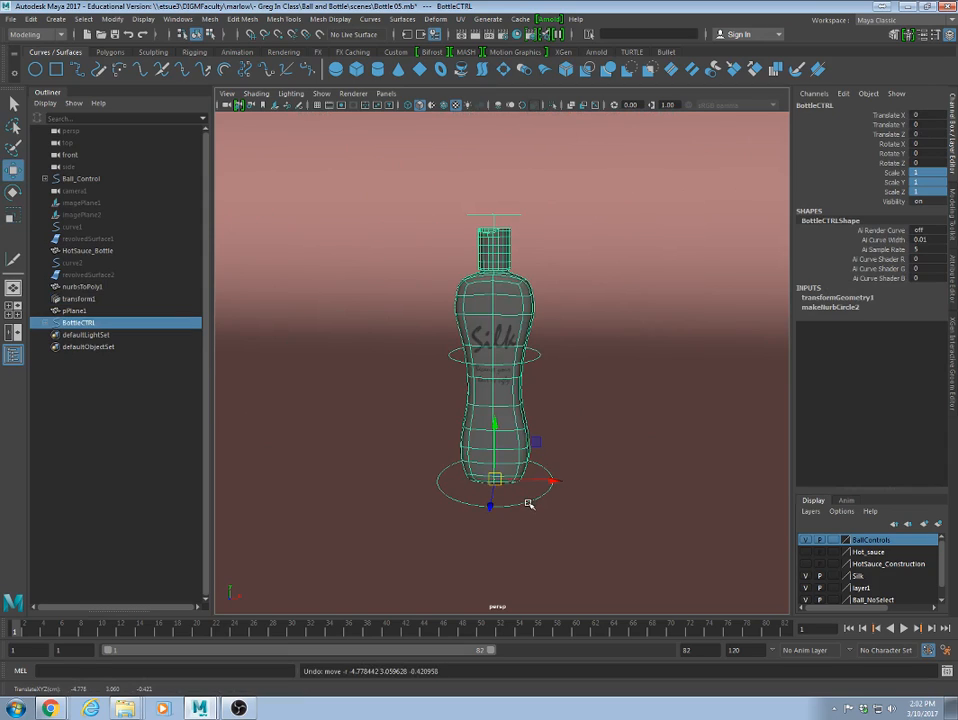
key("e")
left_click_drag(511, 485, 654, 473)
key("ctrl+z")
left_click(632, 480)
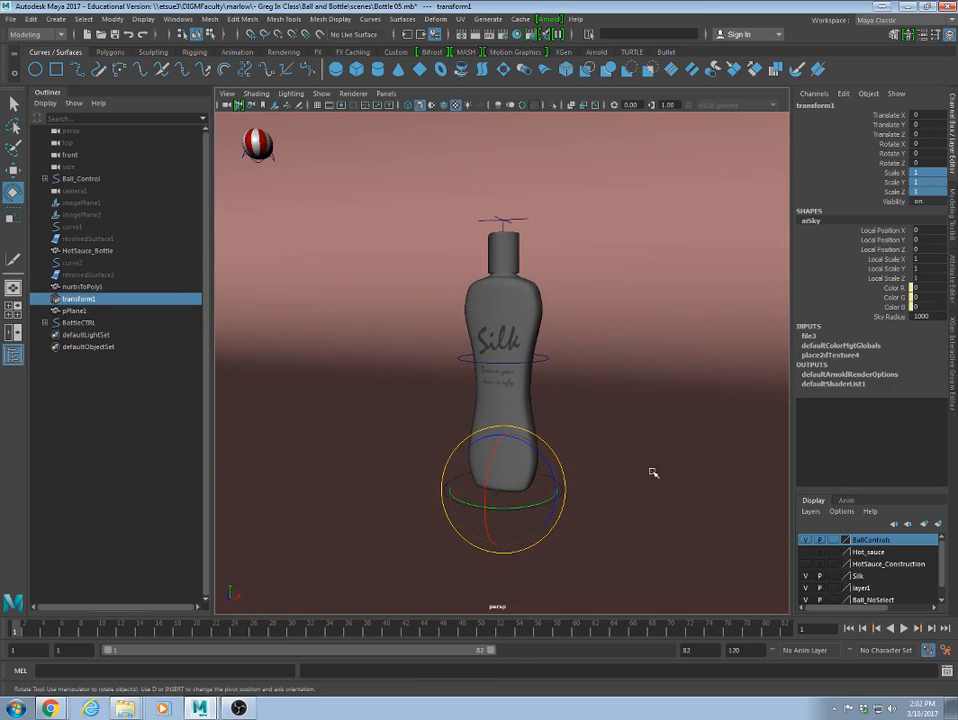
Try squashing the bottle with the squash2 Factor and moving it with BottleCTRL, and undo both changes.
left_click(539, 360)
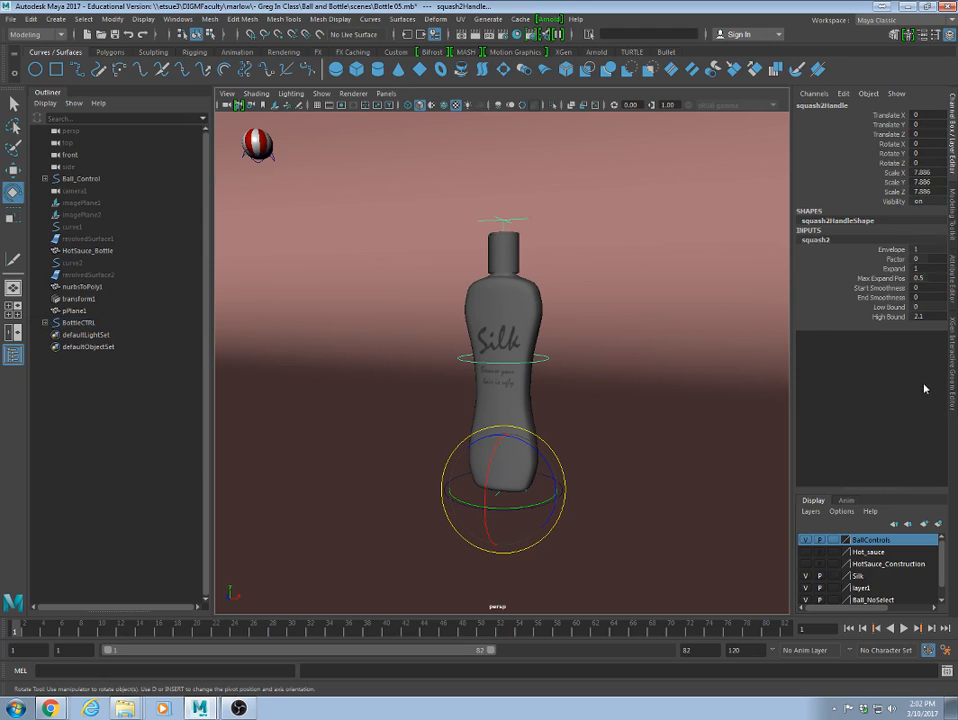
left_click(895, 259)
middle_click_drag(654, 336, 597, 481)
left_click(552, 500)
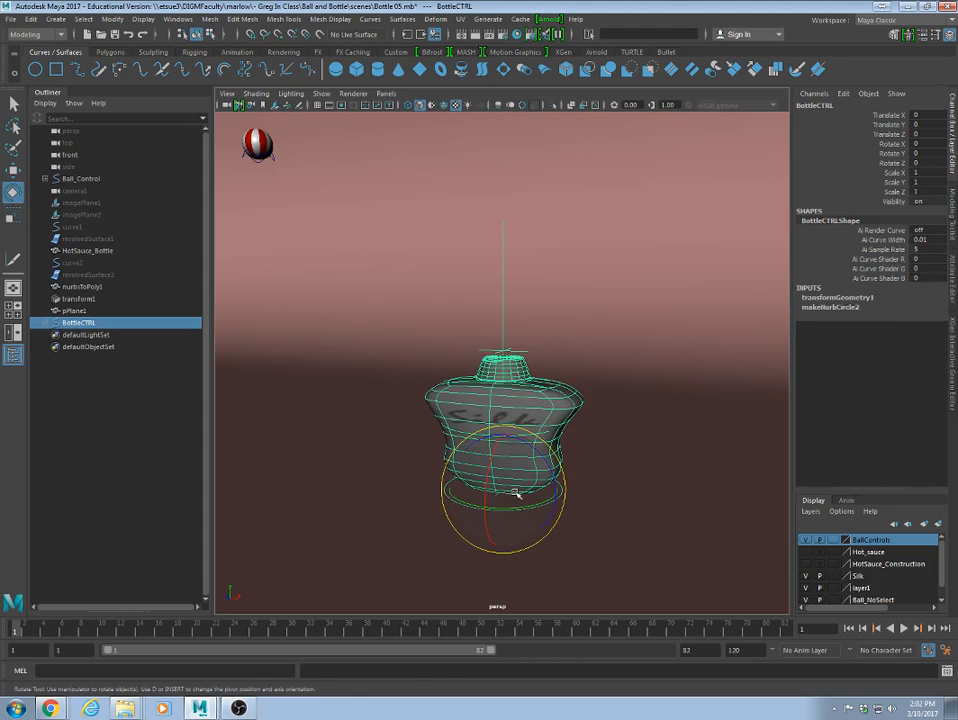
key("w")
left_click_drag(507, 487, 674, 317)
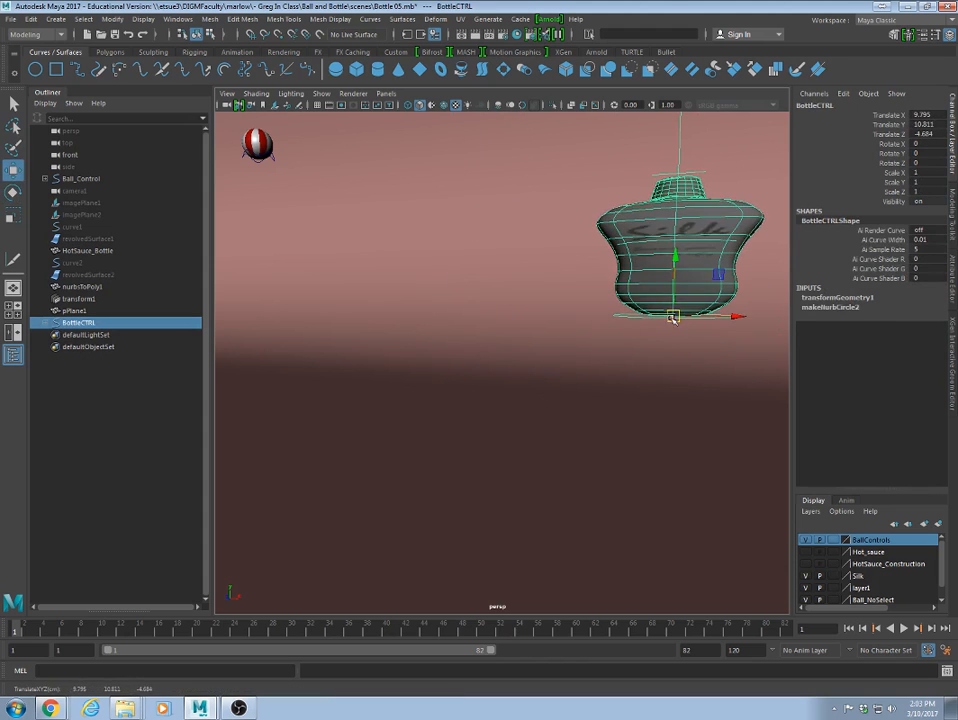
key("ctrl+z")
key("ctrl+z")
key("ctrl+z")
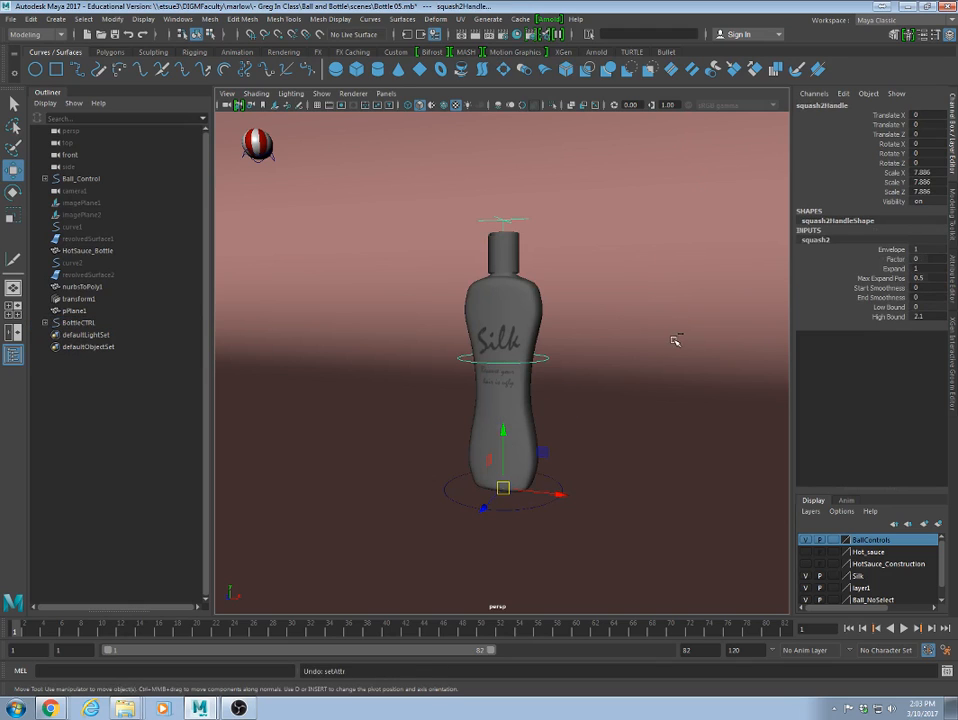
Add a keyable float attribute named Squash with a default of 0 to BottleCTRL.
left_click(532, 368)
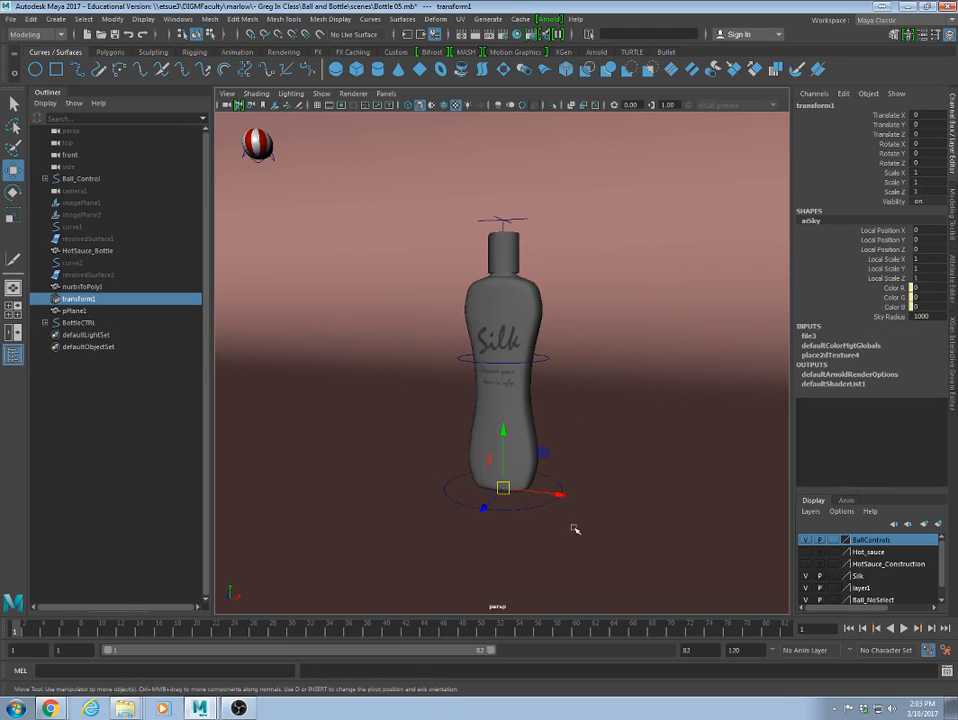
left_click_drag(506, 504, 561, 532)
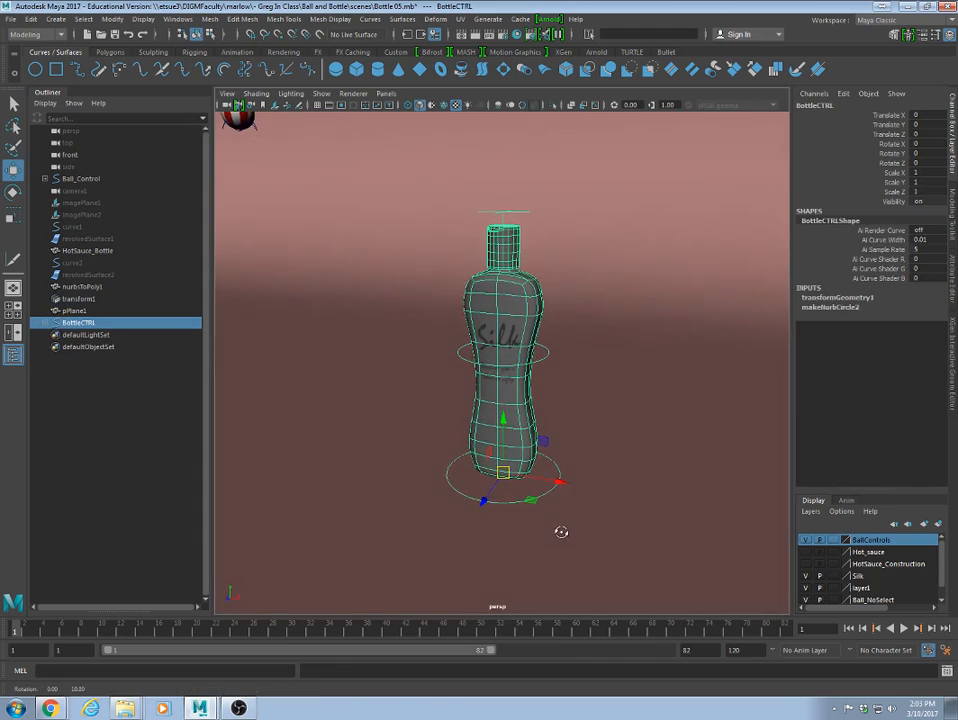
right_click_drag(561, 532, 582, 455, "alt")
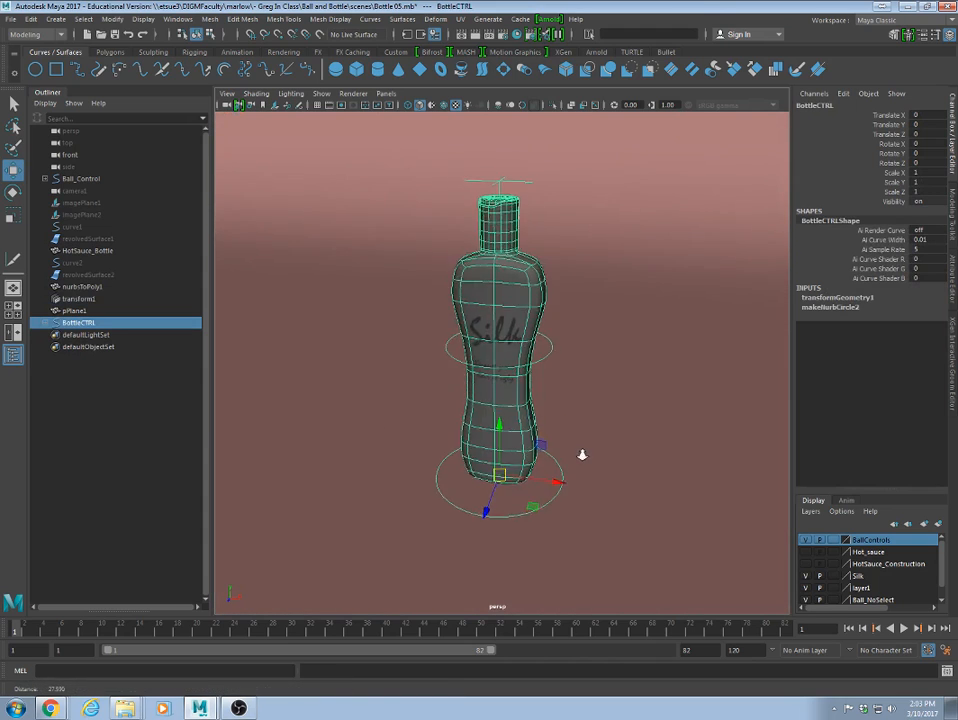
left_click_drag(582, 455, 567, 438, "alt")
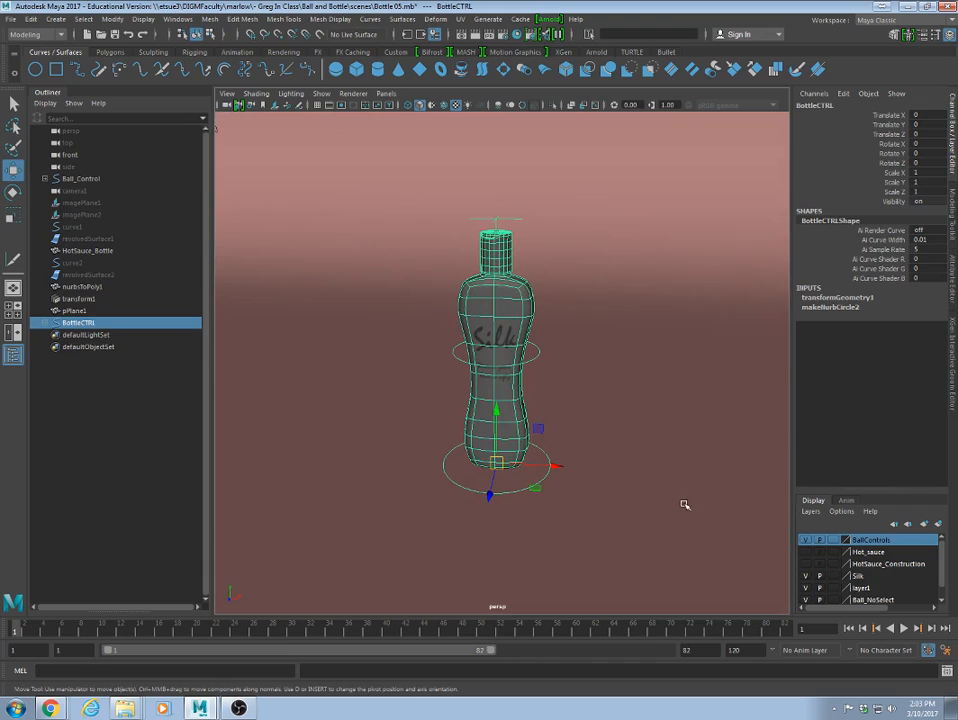
left_click(516, 491)
left_click(515, 489)
left_click(111, 19)
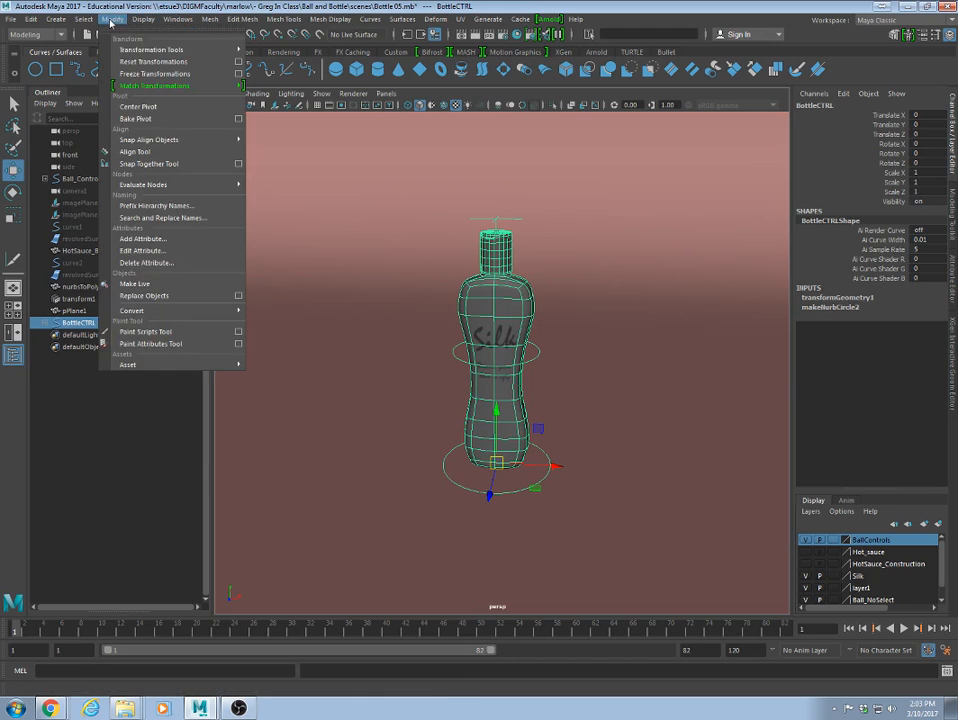
left_click(140, 240)
left_click_drag(459, 237, 213, 93)
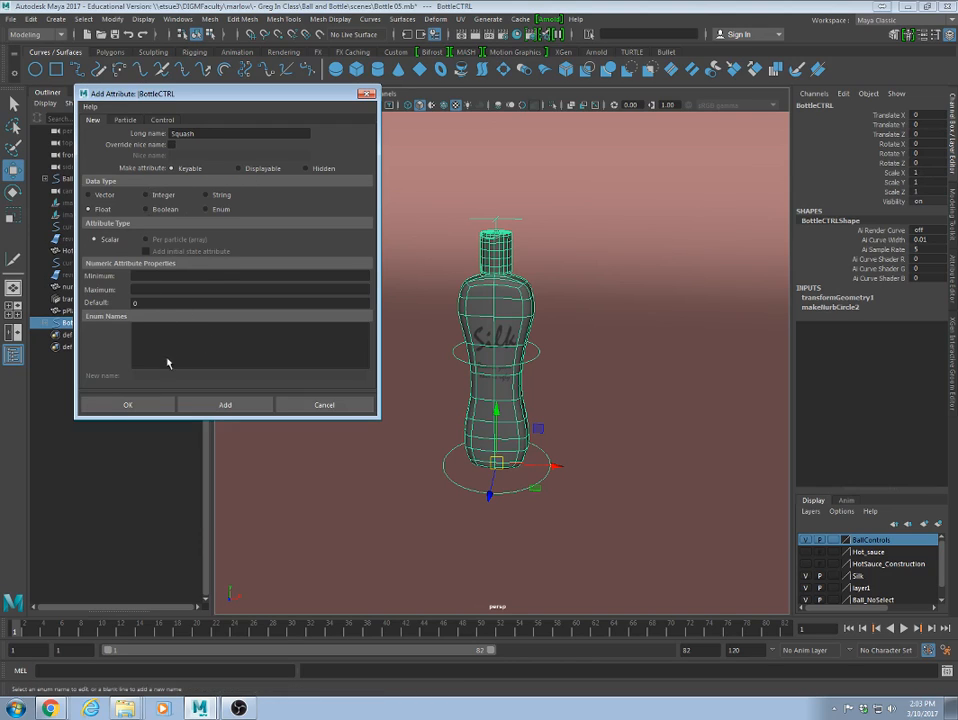
left_click(129, 405)
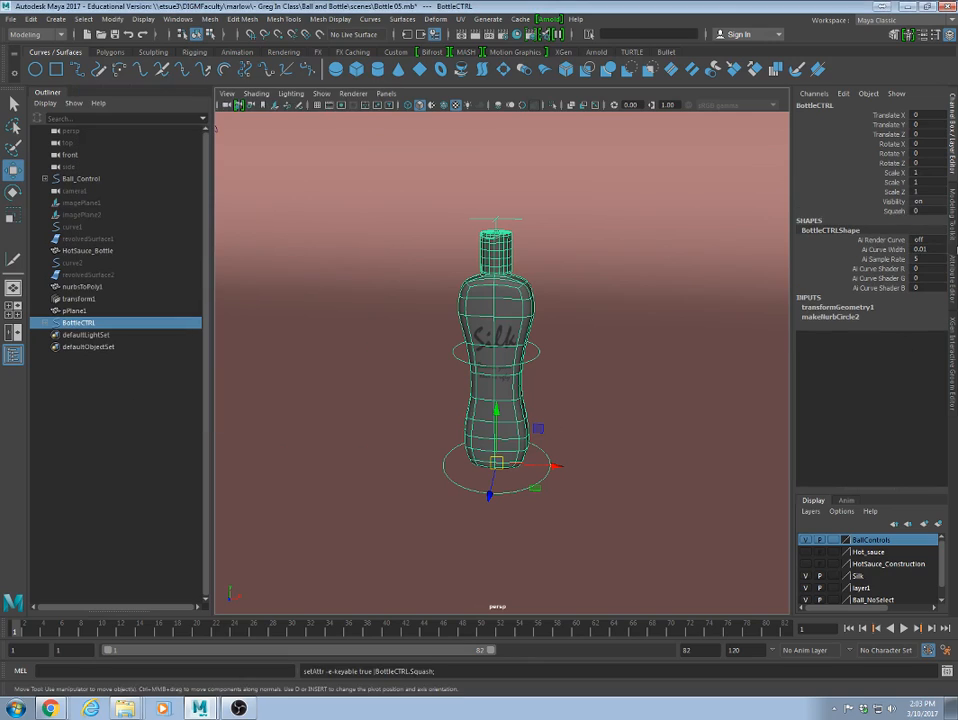
Try changing BottleCTRL's Squash attribute interactively to about 34.3, and undo the change.
left_click(892, 211)
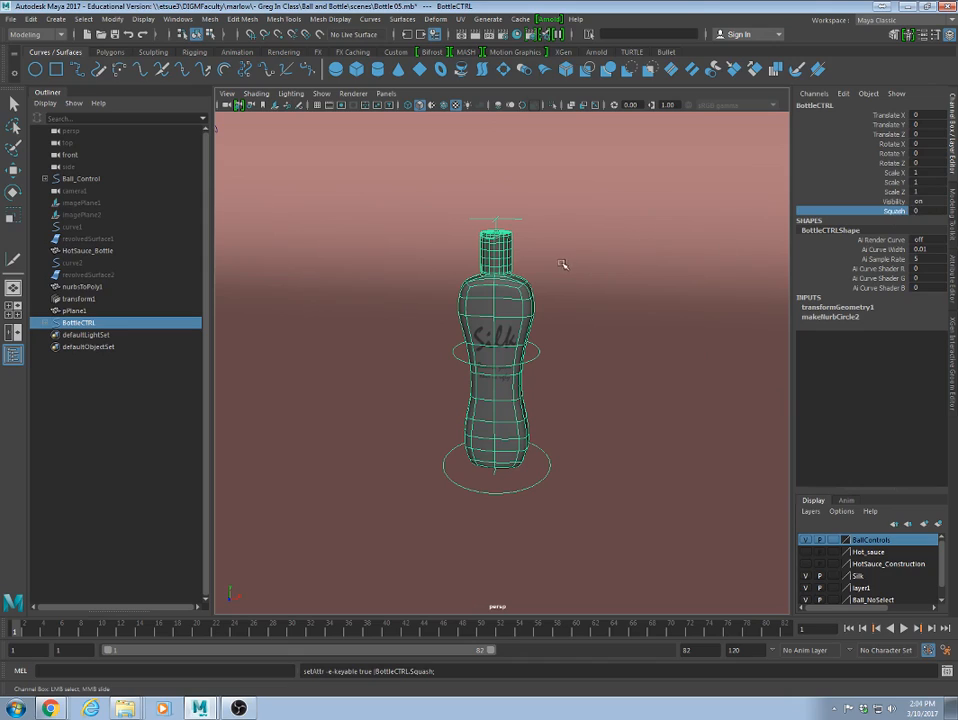
middle_click_drag(560, 262, 780, 262)
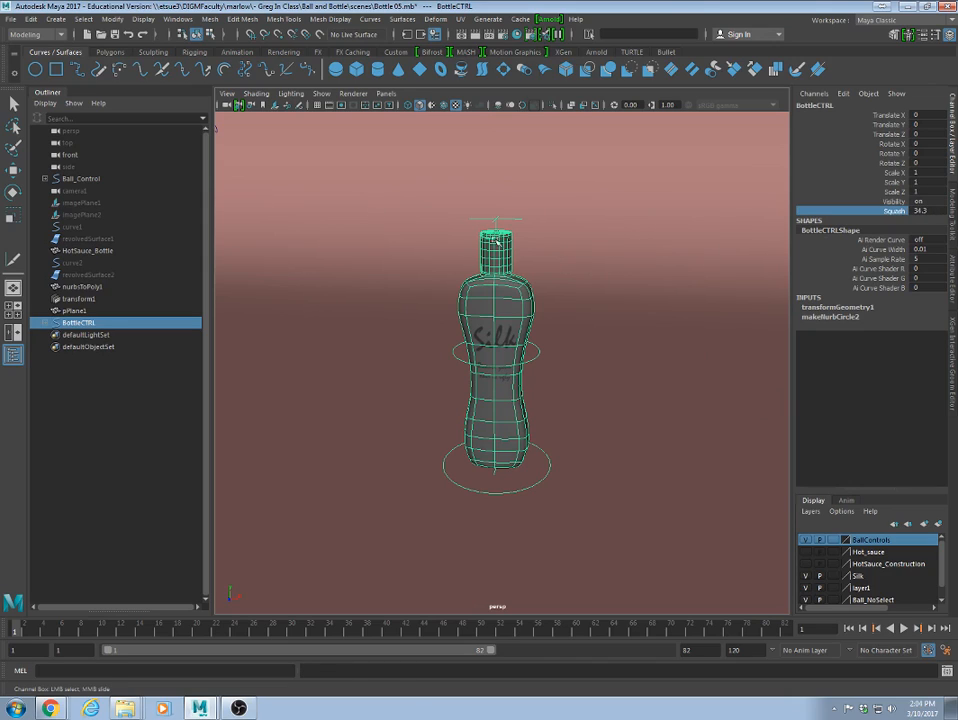
key("ctrl+z")
left_click(587, 329)
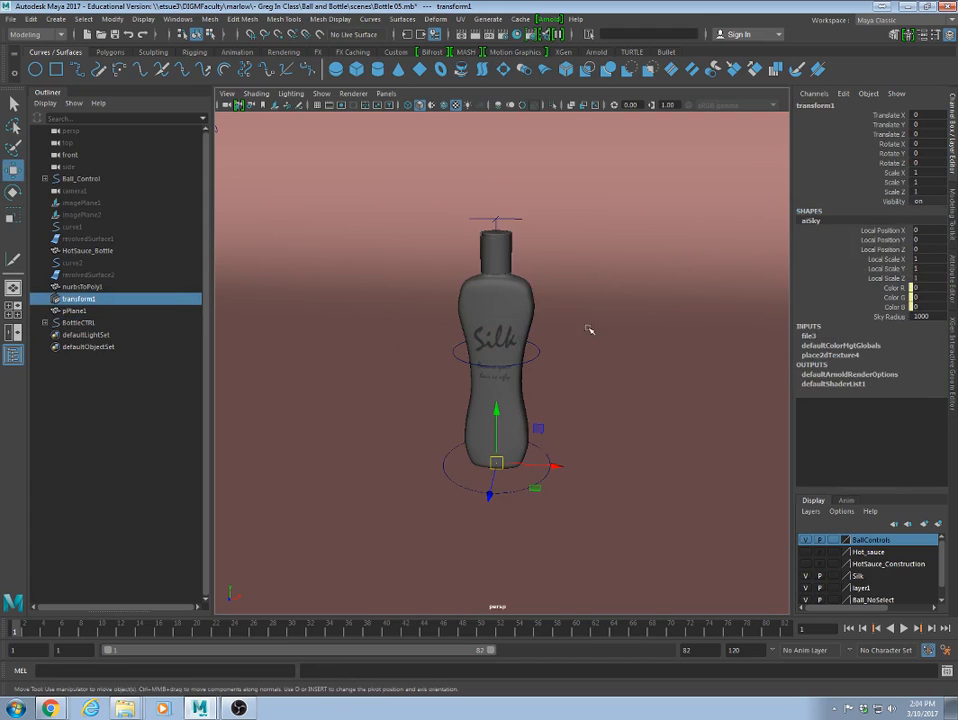
Try changing the squash2 deformer's Factor interactively, undo the change, and clear the selection of BottleCTRL.
left_click(547, 479)
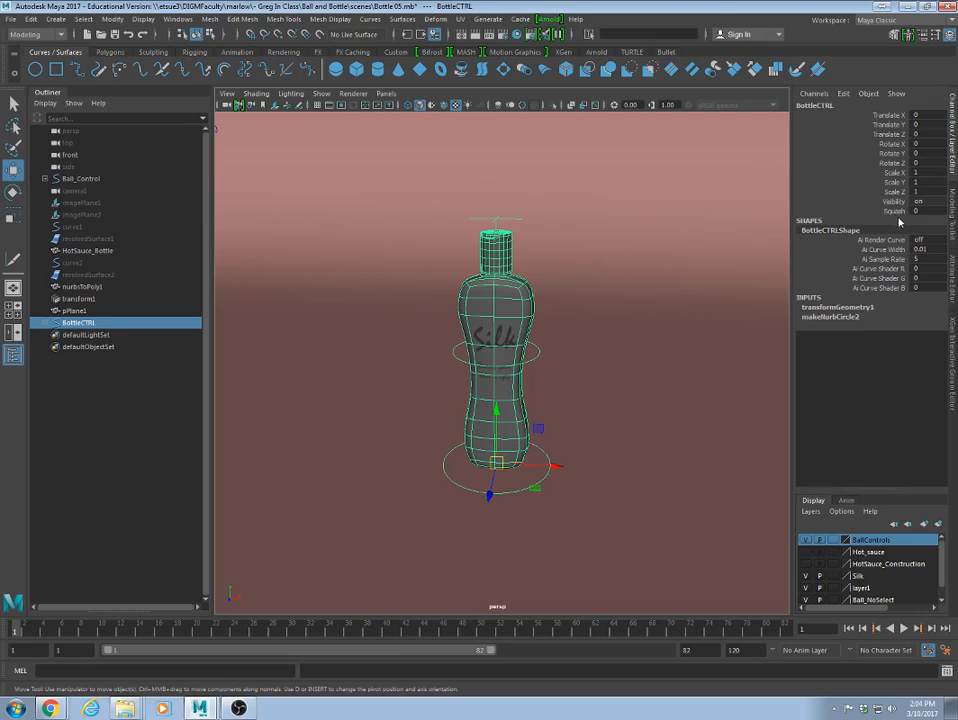
left_click(541, 353)
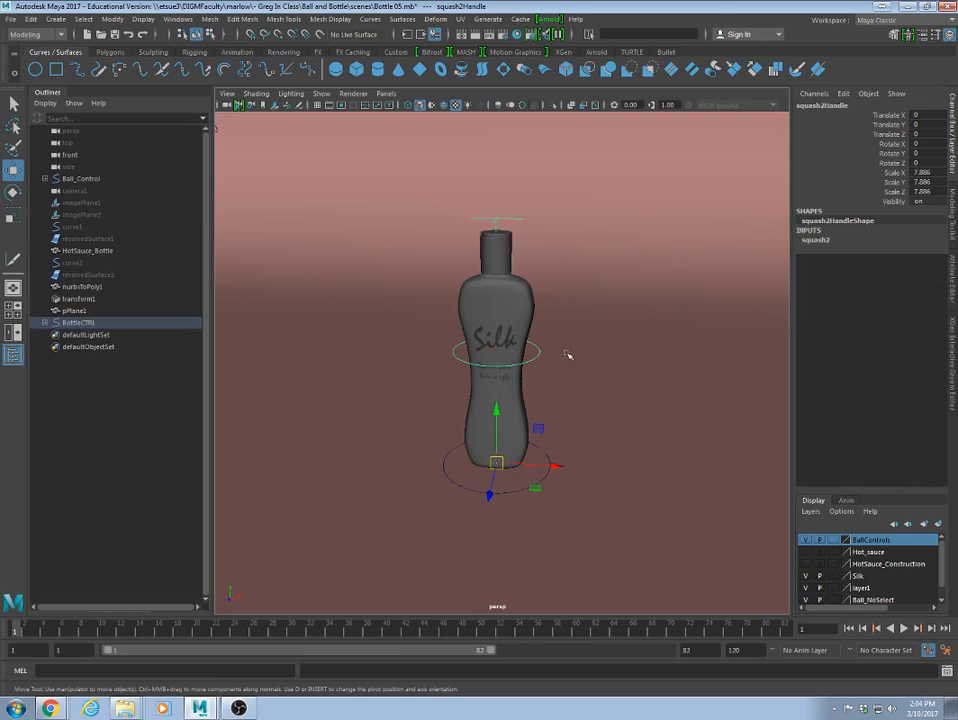
left_click(822, 241)
left_click(893, 260)
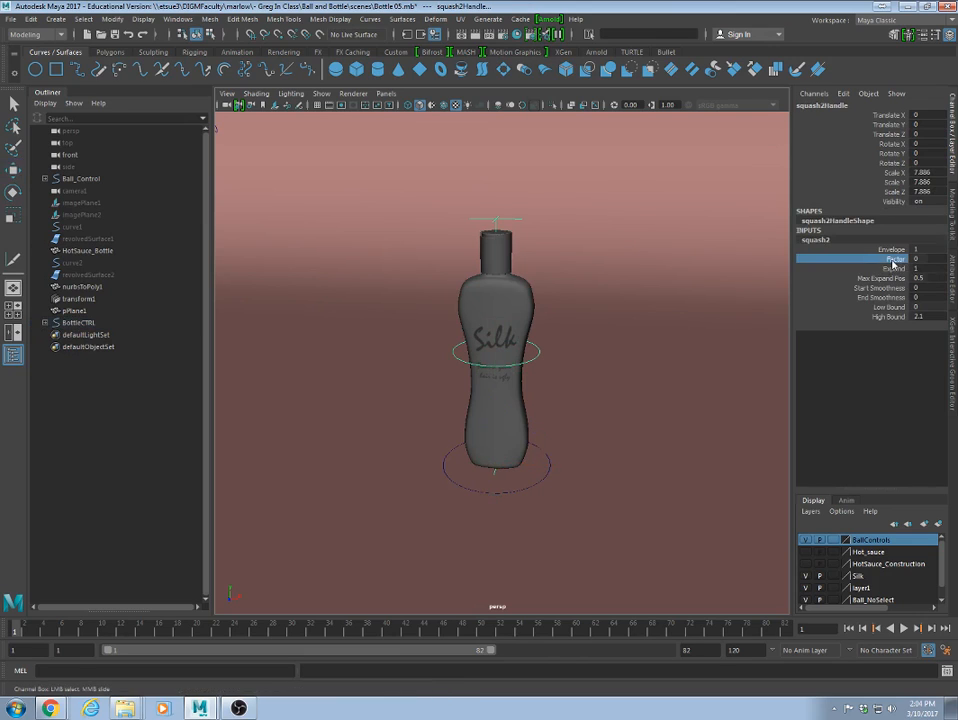
middle_click_drag(565, 311, 647, 318)
key("ctrl+z")
left_click(643, 353)
left_click(548, 474)
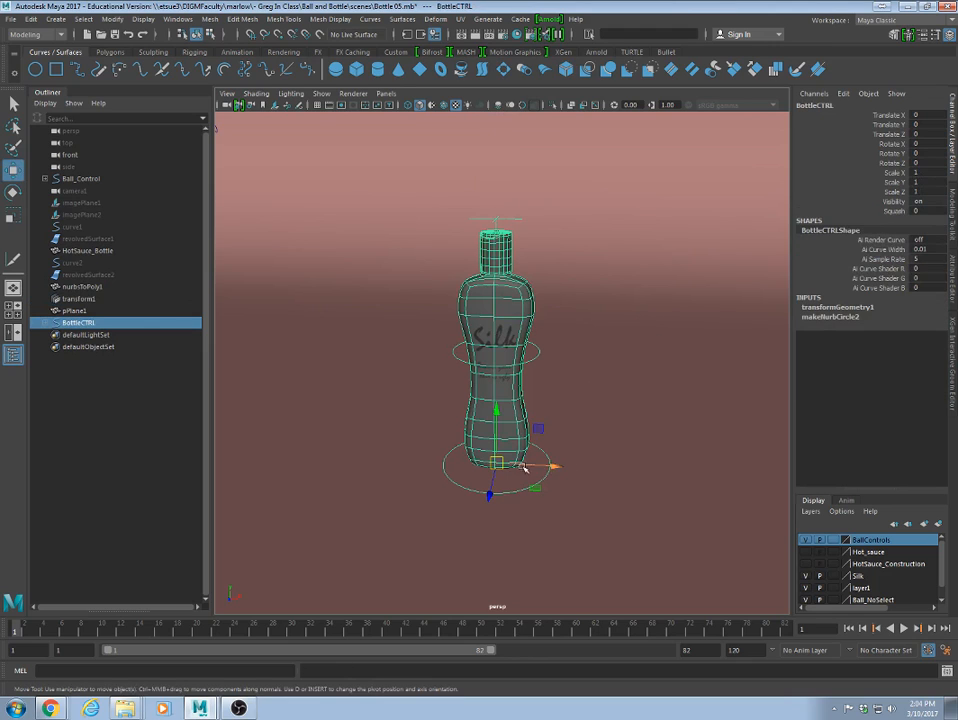
left_click(648, 399)
Open the Connection Editor and place its window clear of the bottle.
left_click(174, 20)
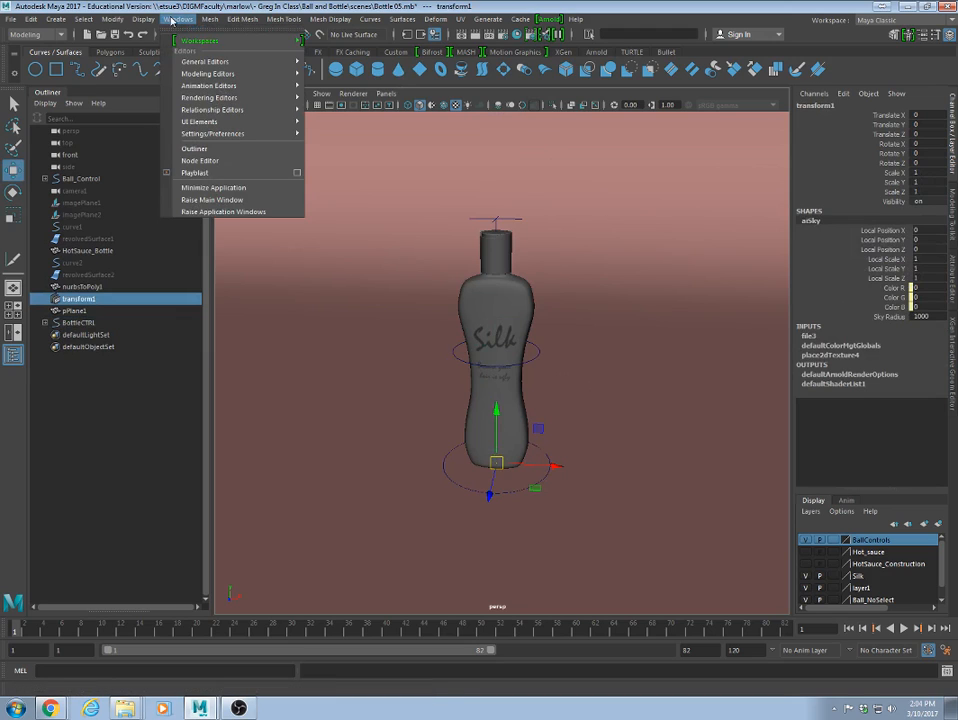
mouse_move(206, 66)
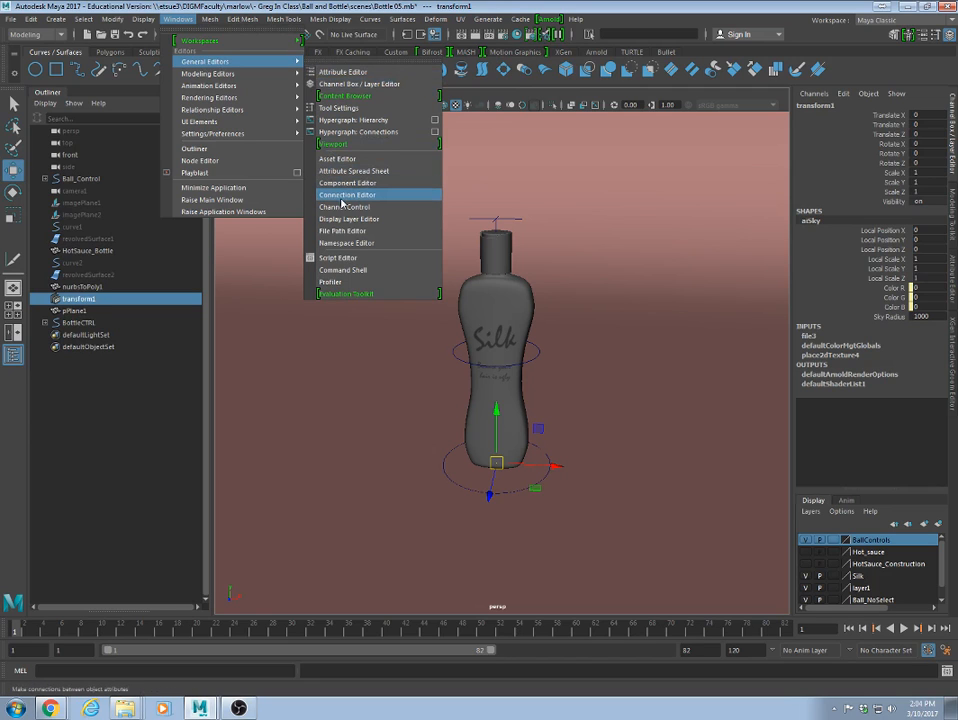
left_click(341, 203)
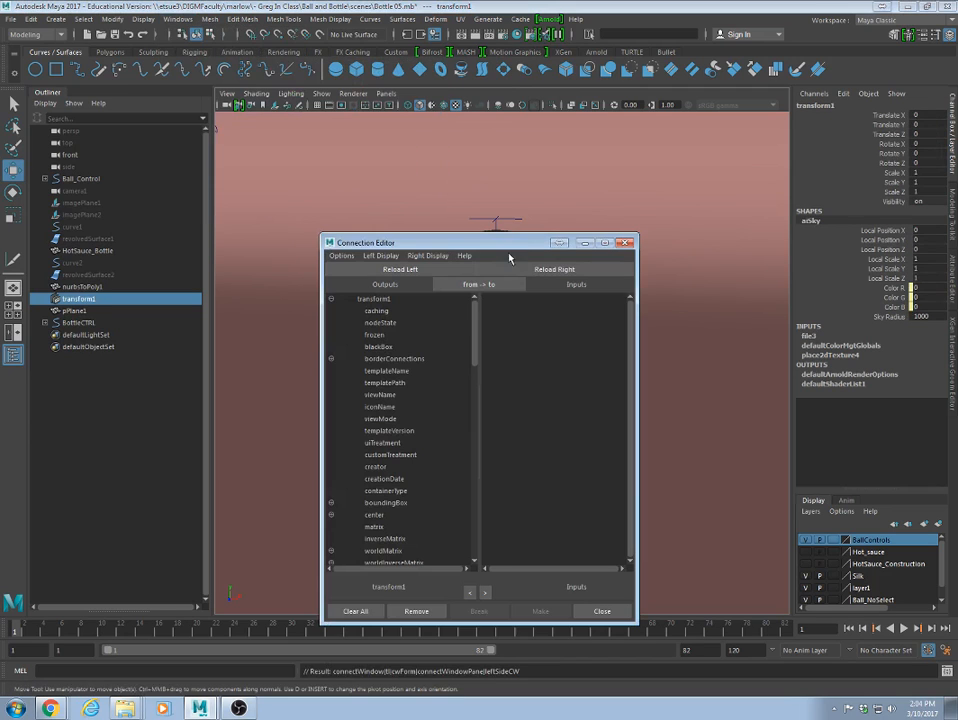
left_click_drag(530, 244, 279, 143)
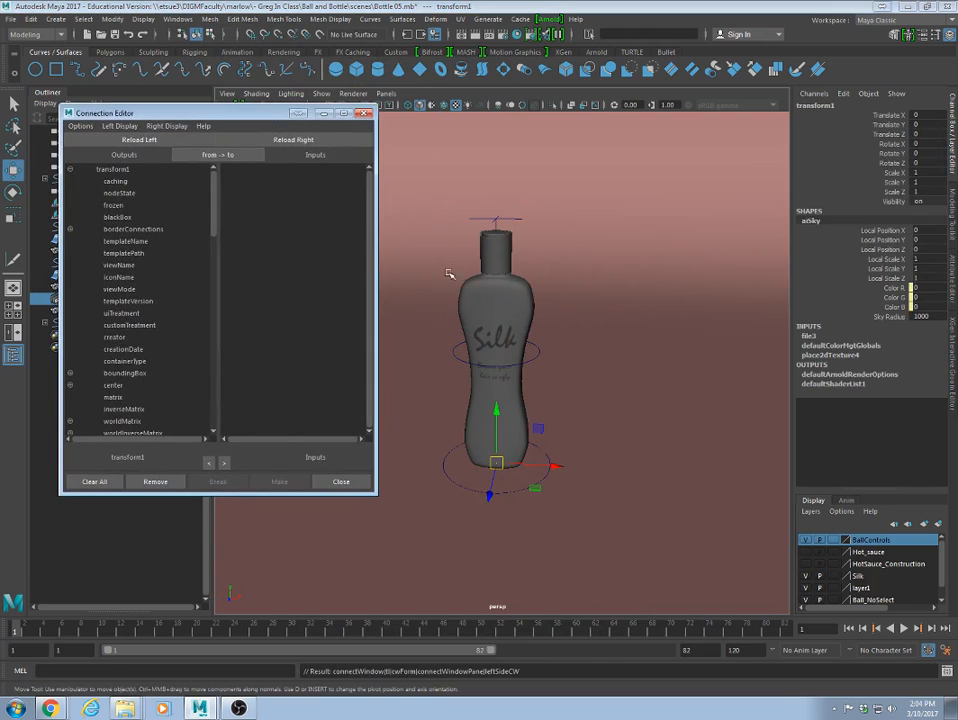
left_click_drag(243, 113, 291, 111)
Try moving the transform1 sky object away from the bottle, and undo the move.
left_click(80, 299)
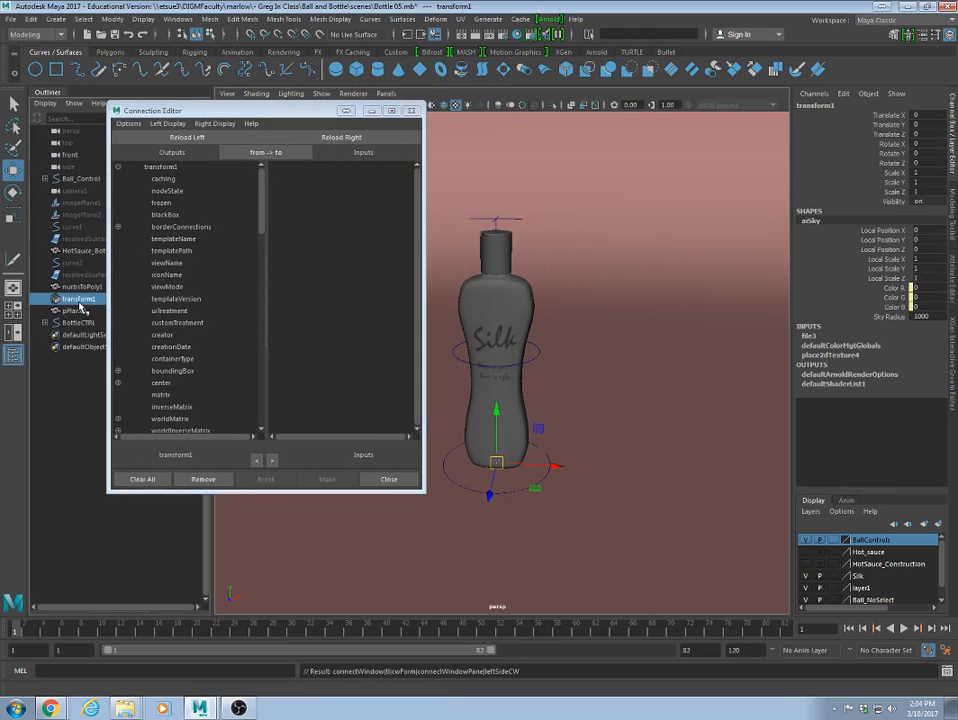
left_click_drag(497, 464, 673, 406)
key("ctrl+z")
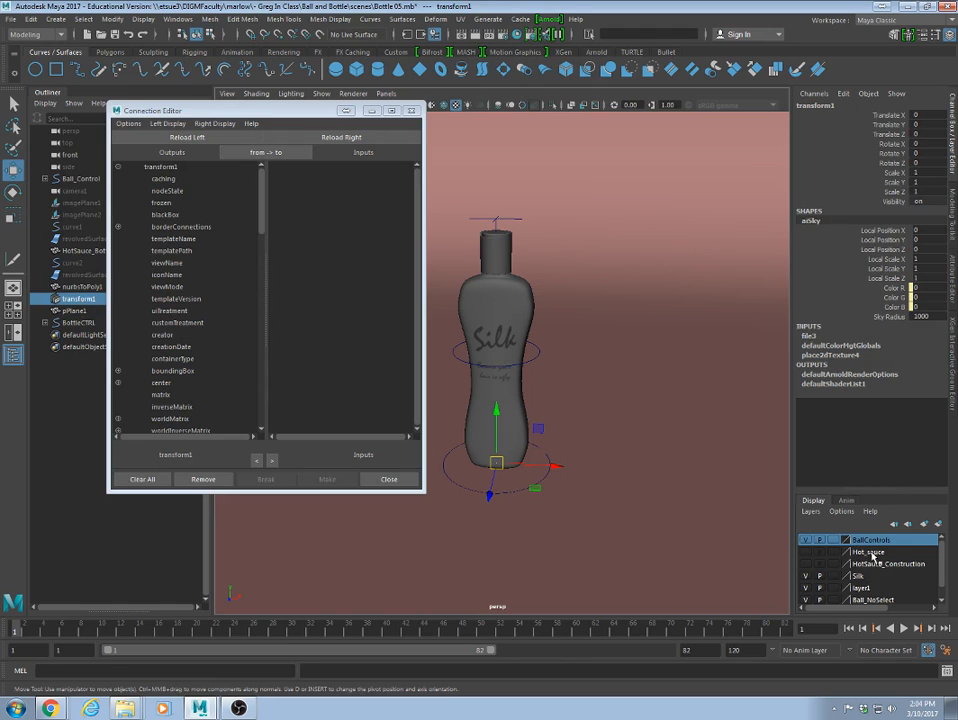
scroll(815, 555, "down", 1)
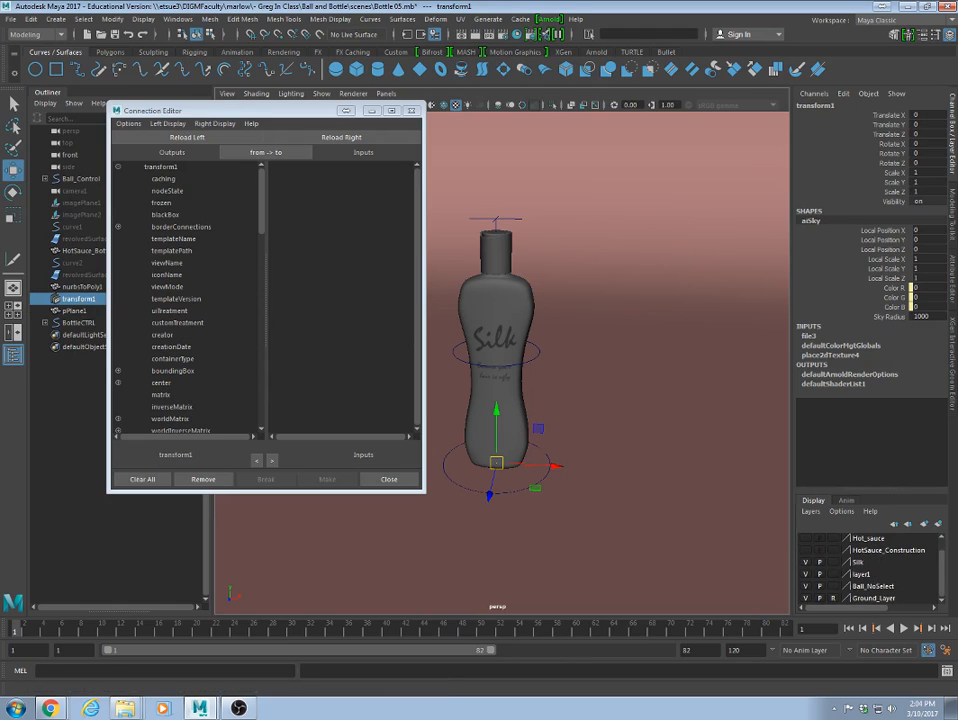
mouse_move(567, 325)
left_mouse_down("alt")
mouse_move(527, 352)
mouse_move(500, 346)
mouse_move(611, 357)
mouse_move(642, 349)
mouse_move(557, 332)
left_mouse_up("alt")
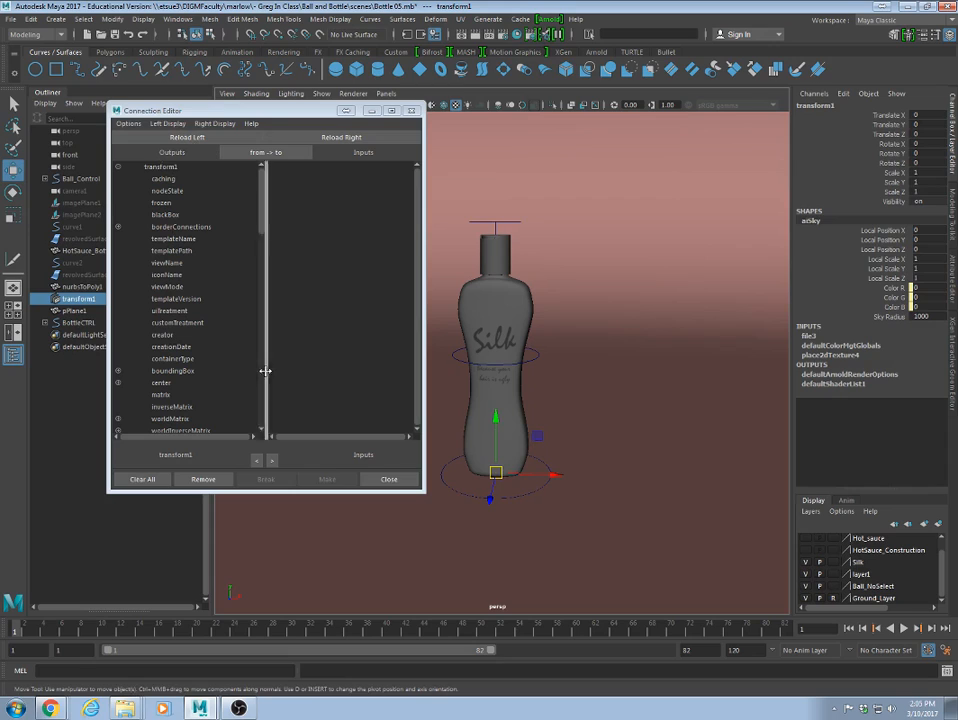
Load BottleCTRL as the source in the Connection Editor and bring its Squash attribute into view.
left_click(538, 493)
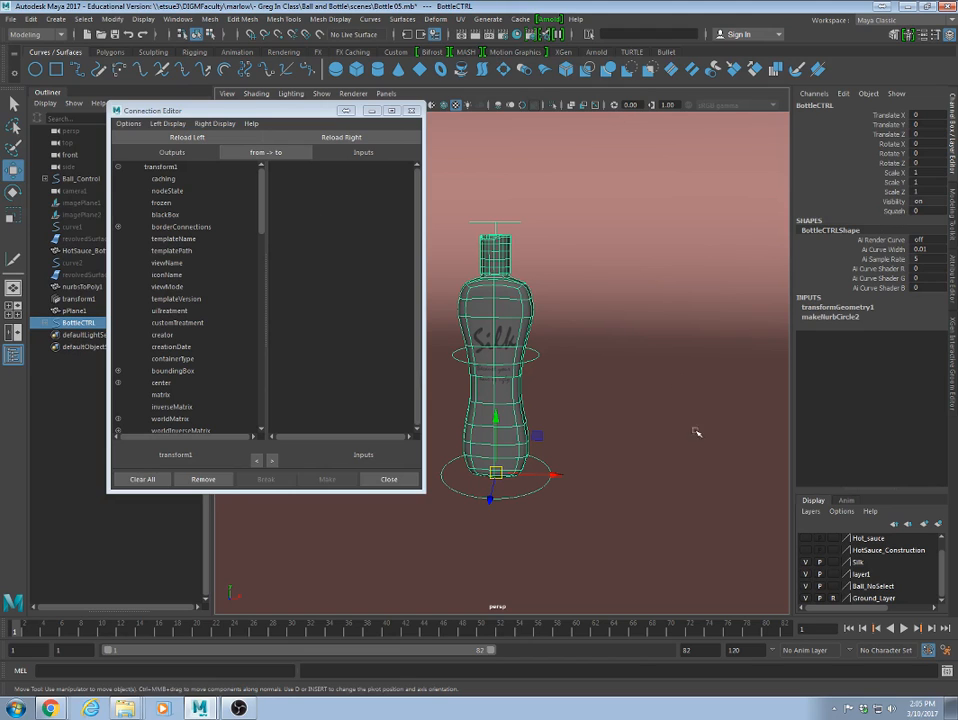
left_click_drag(697, 432, 632, 475, "alt")
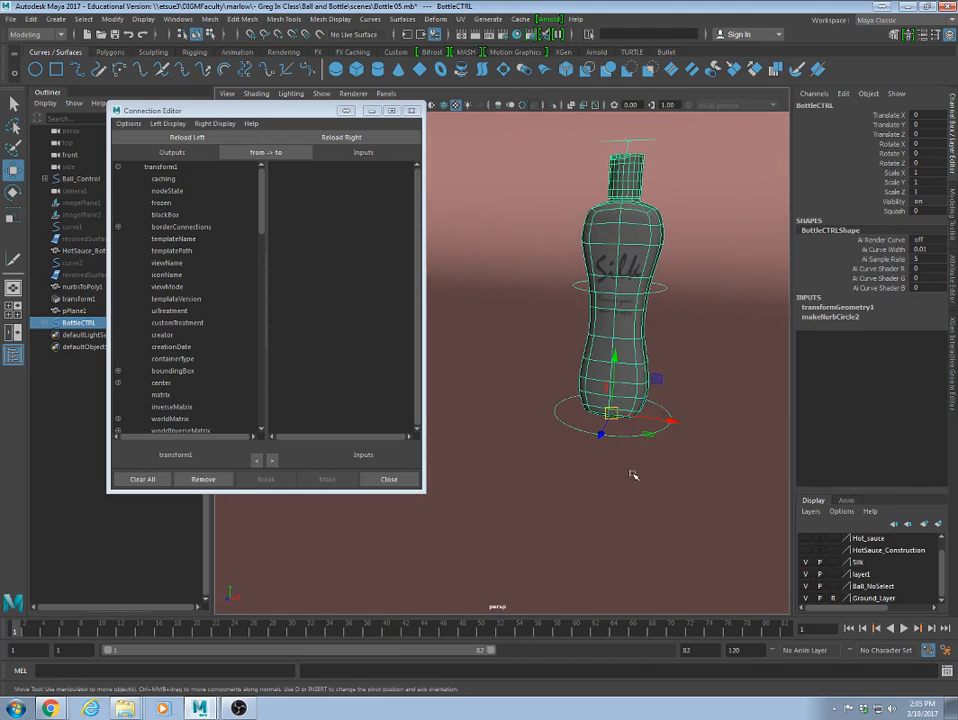
scroll(600, 480, "up", 3)
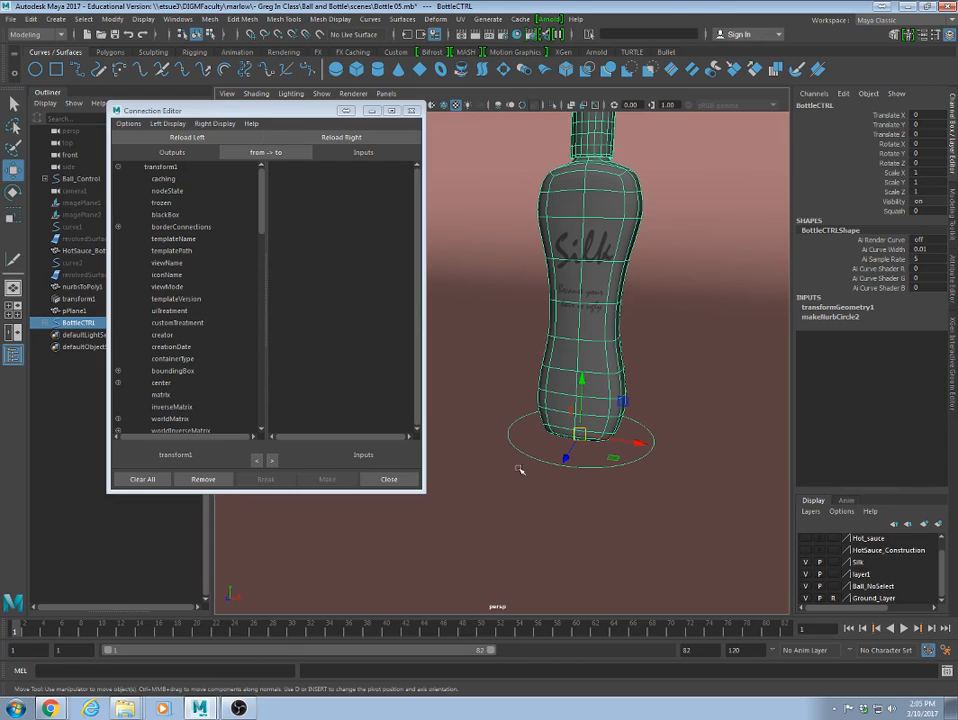
left_click(190, 138)
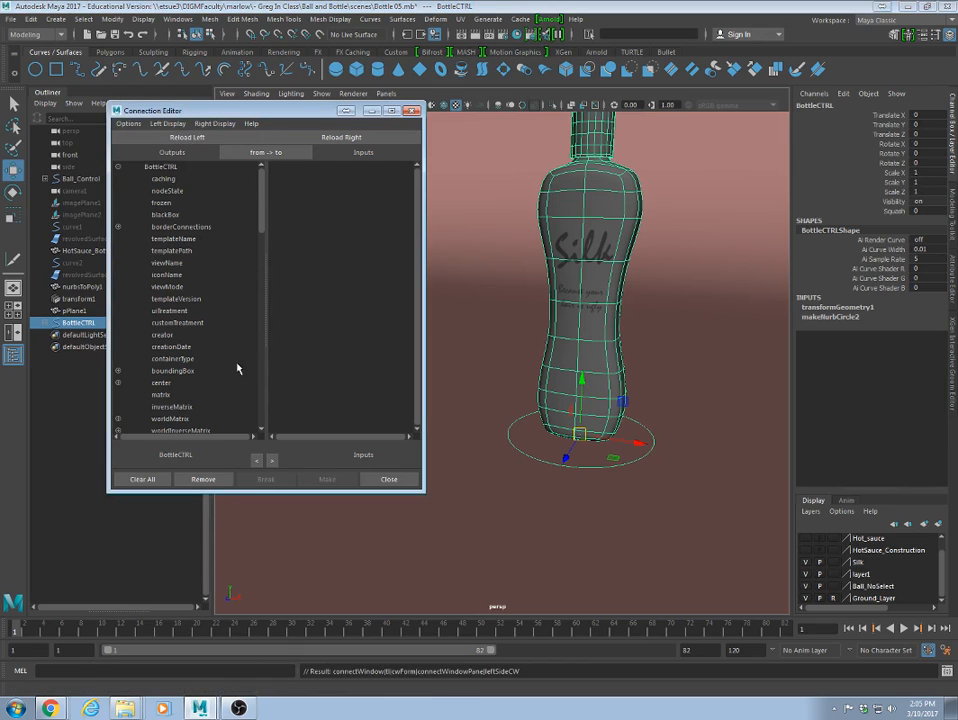
left_click_drag(261, 218, 249, 427)
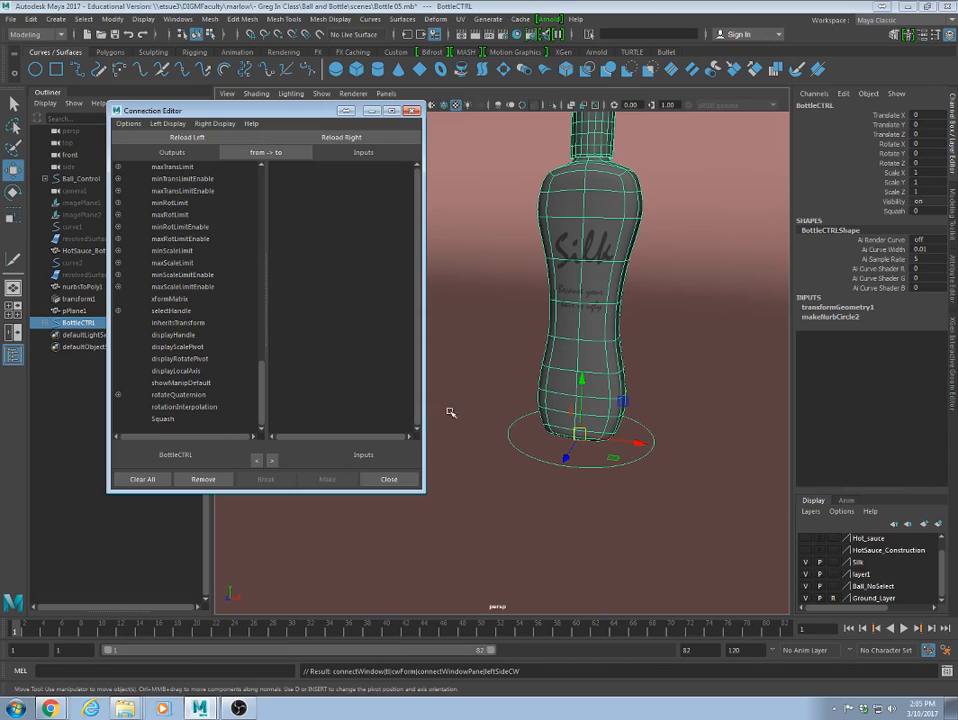
Expand BottleCTRL's hierarchy, switch the viewport to wireframe, and select the squash2Handle deformer.
left_click(678, 357)
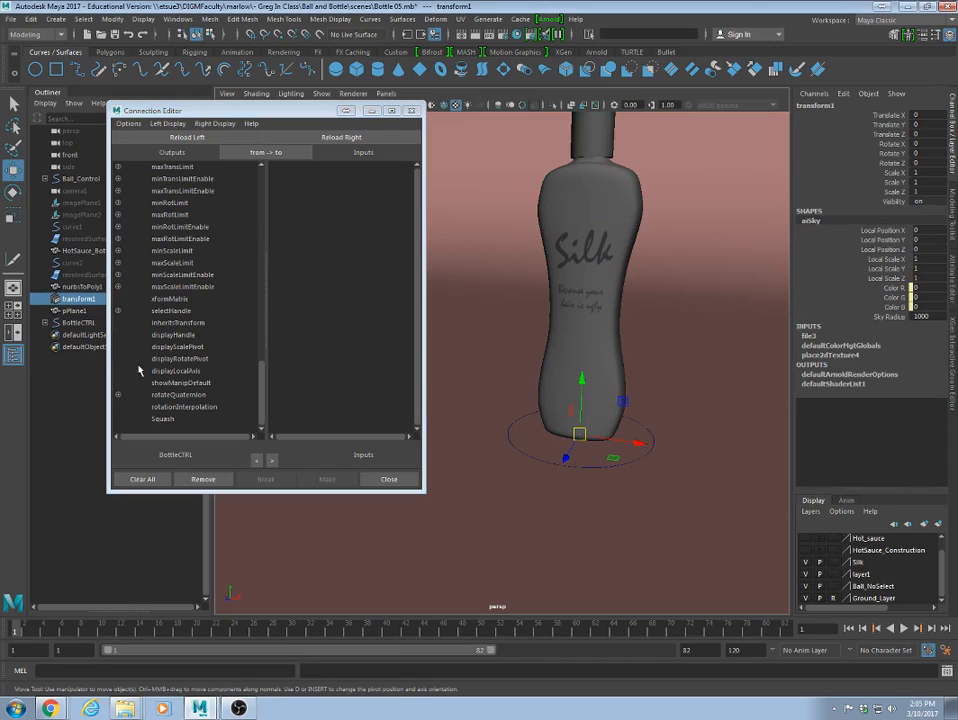
left_click(45, 323)
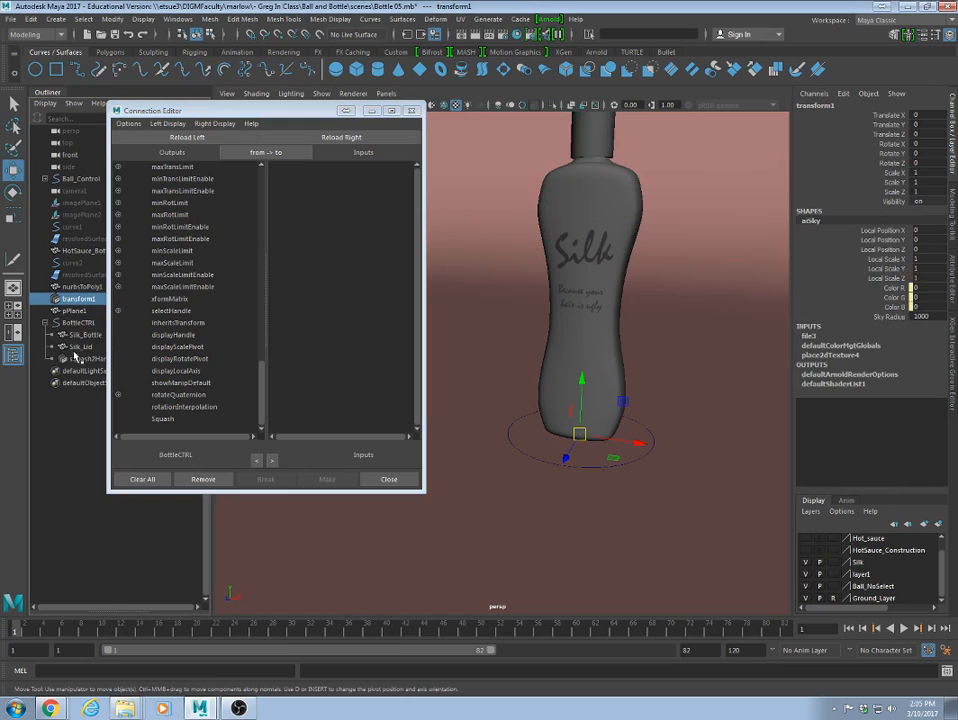
left_click(78, 359)
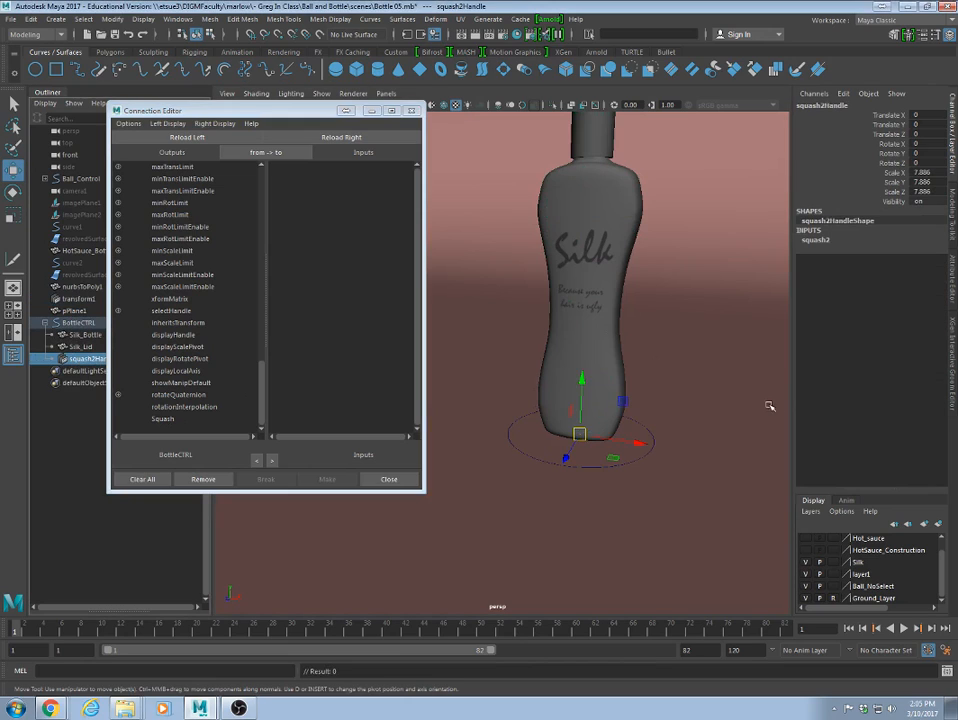
left_click(618, 313)
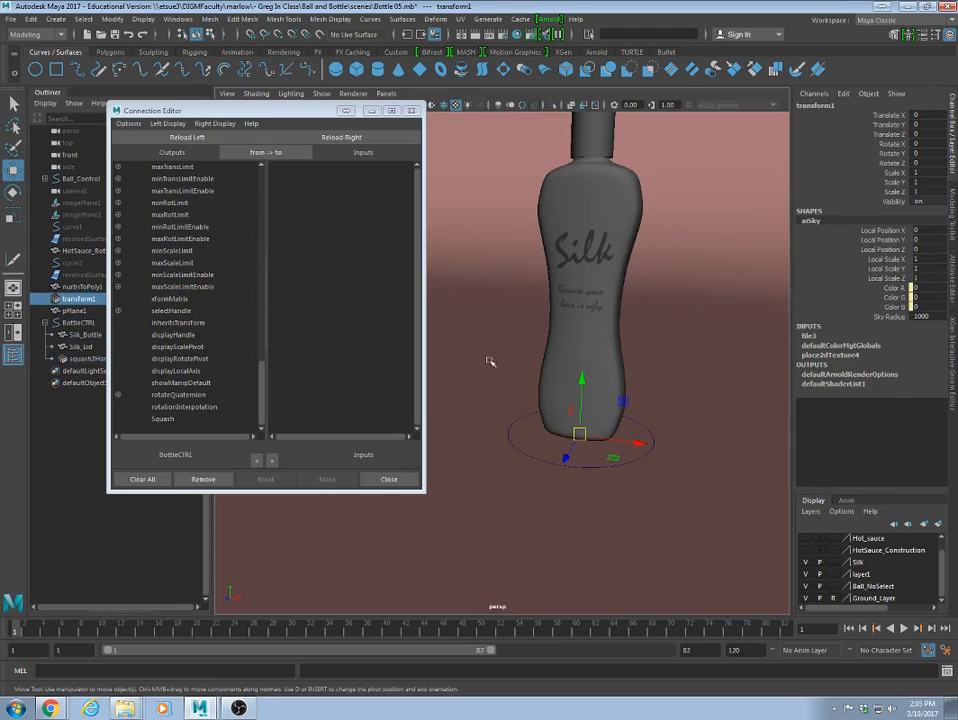
key("4")
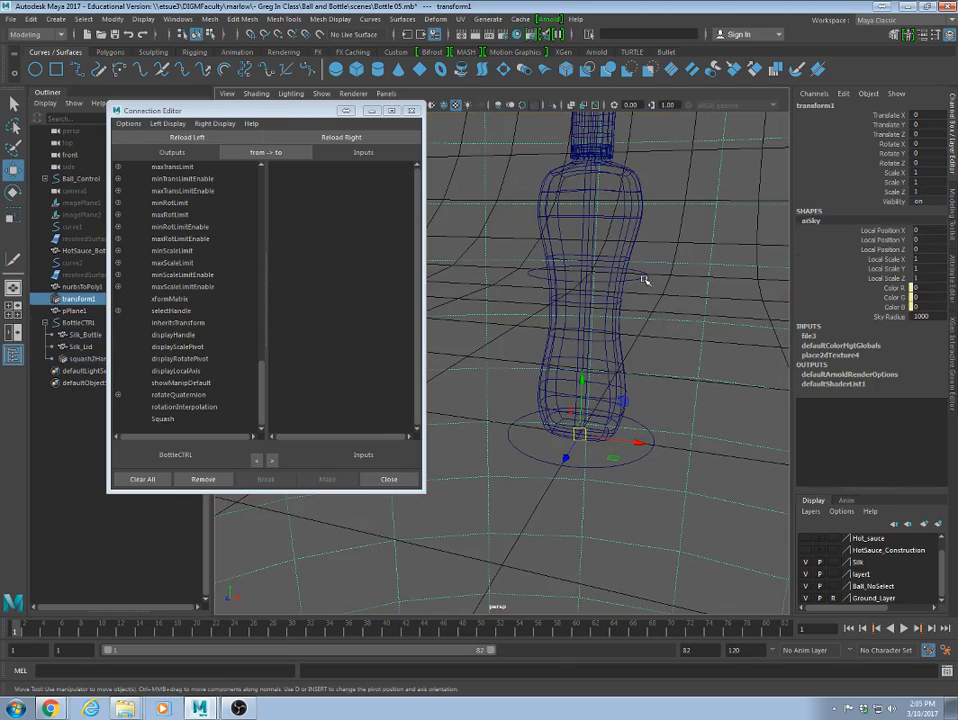
left_click(644, 281)
left_click(680, 295)
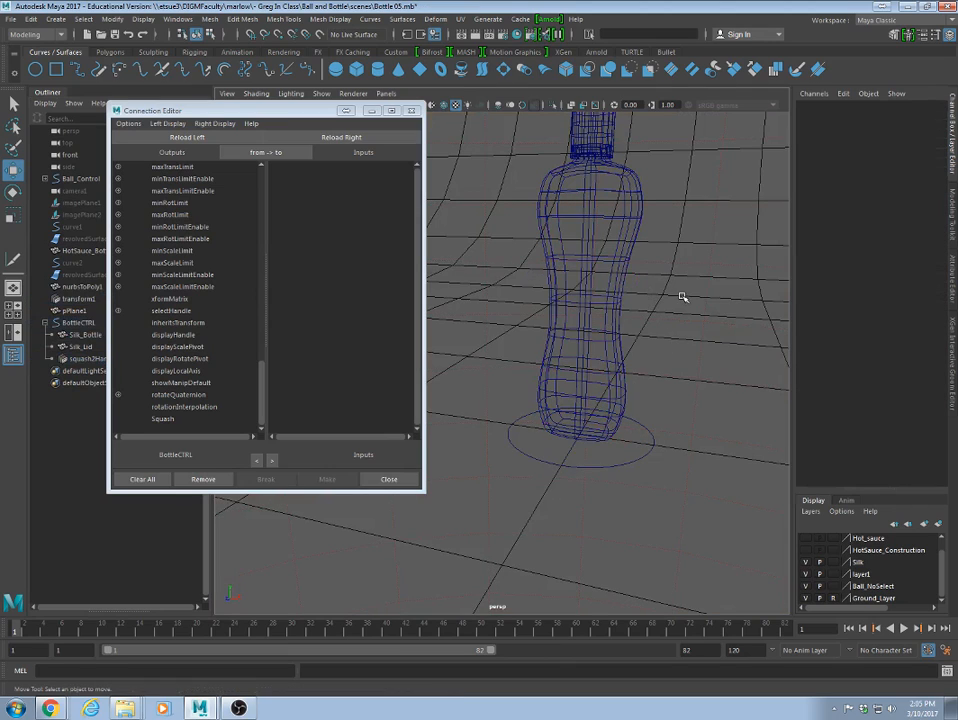
left_click(77, 360)
left_click_drag(156, 110, 232, 106)
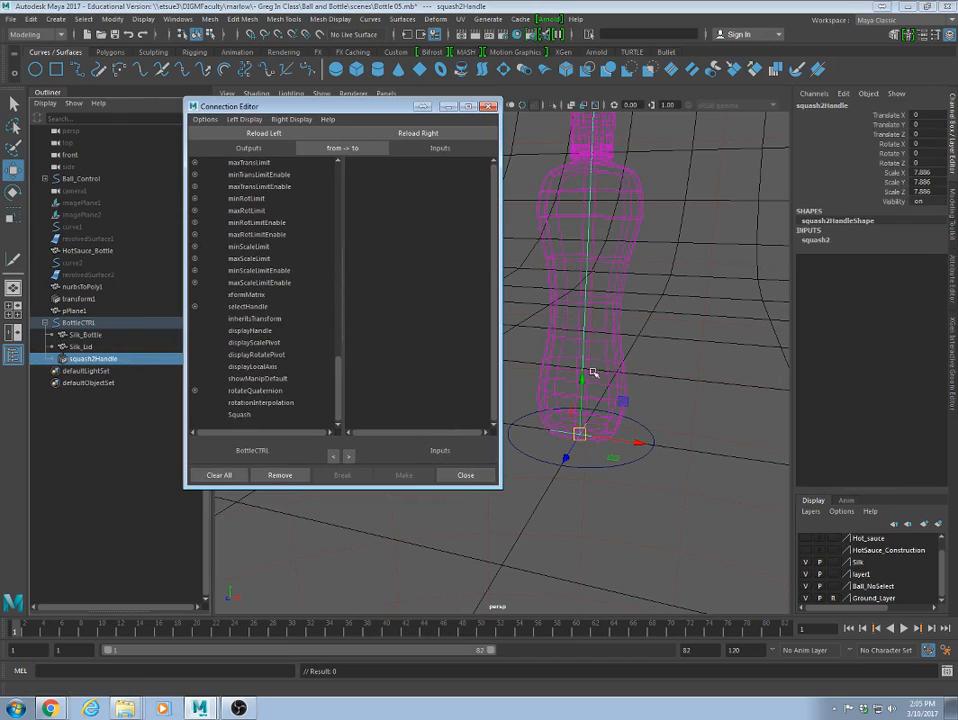
Load squash2Handle as the connection target and look through its attributes for the squash factor.
left_click(425, 133)
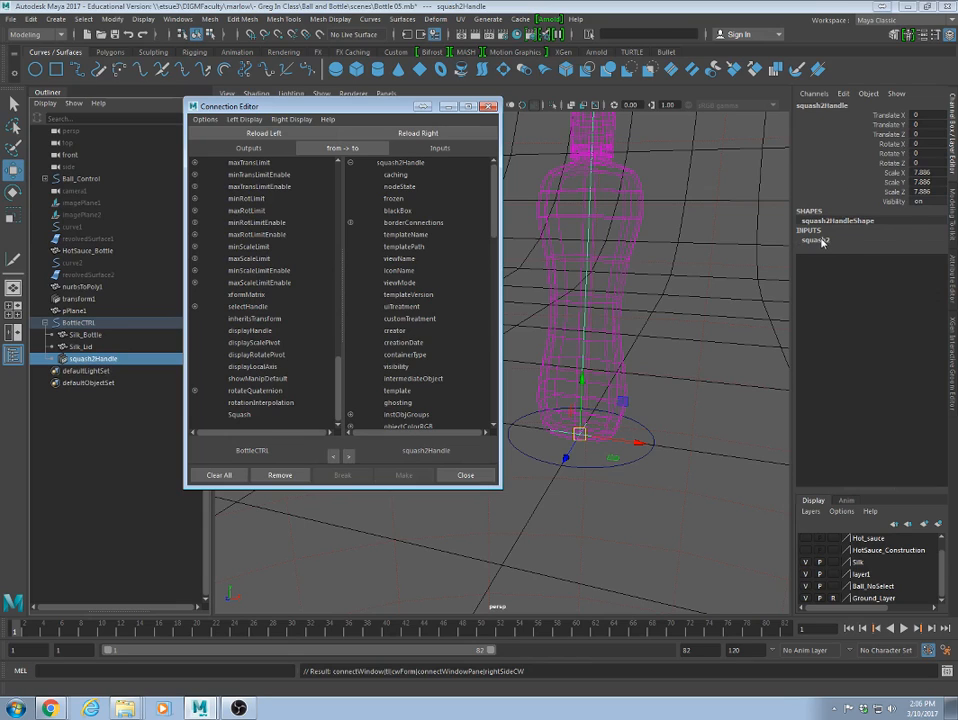
scroll(433, 284, "down", 6)
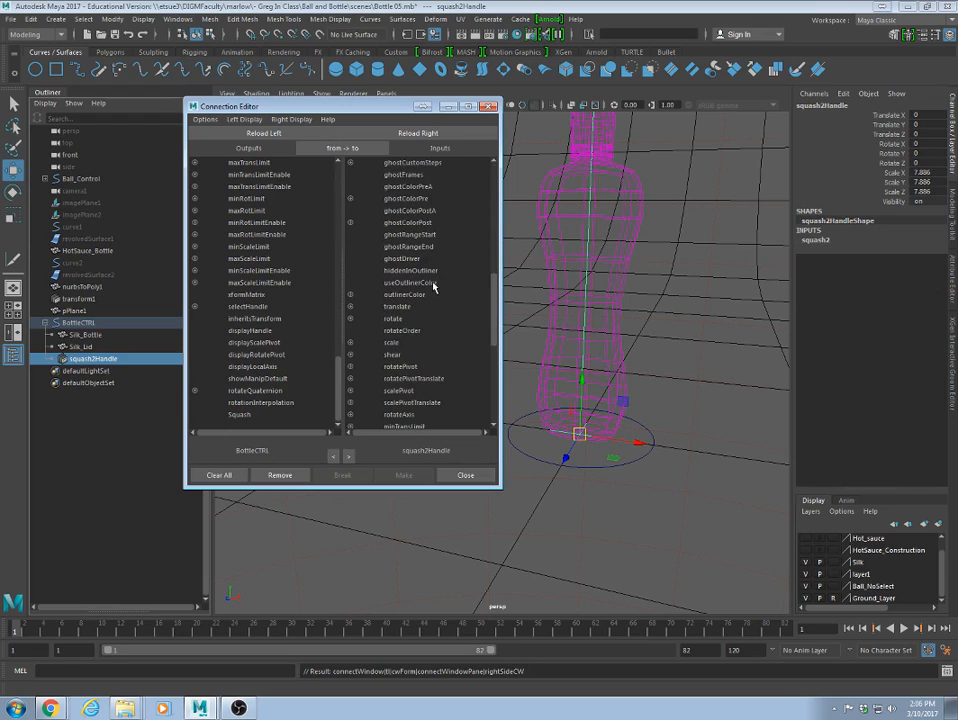
scroll(430, 332, "up", 6)
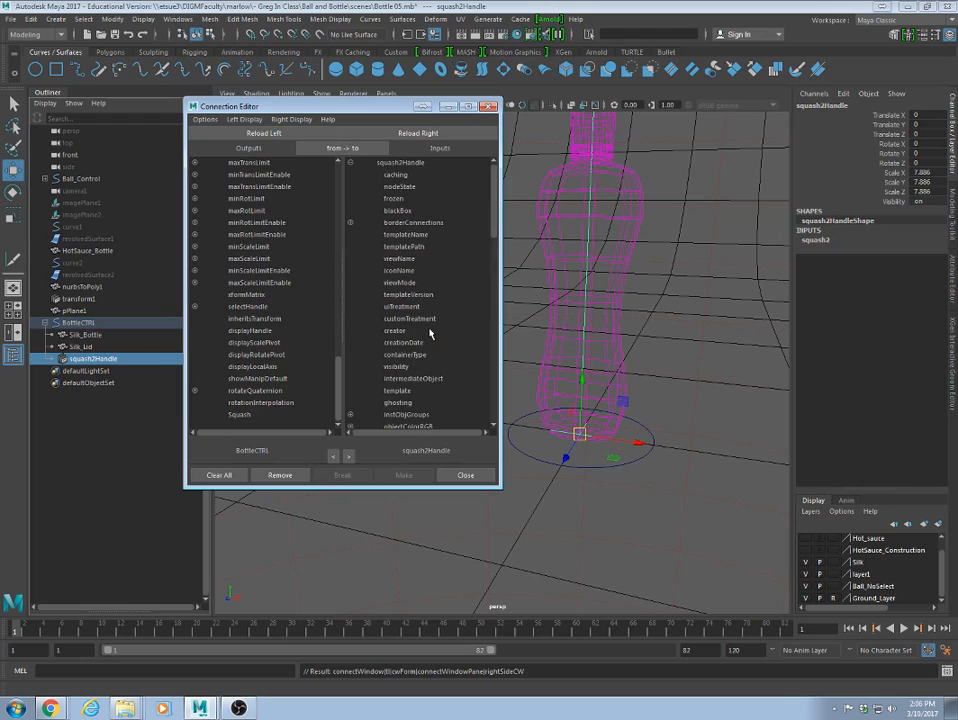
Select squash2Handle with its squash2 input node and reload both as the target in the Connection Editor.
left_click(815, 240)
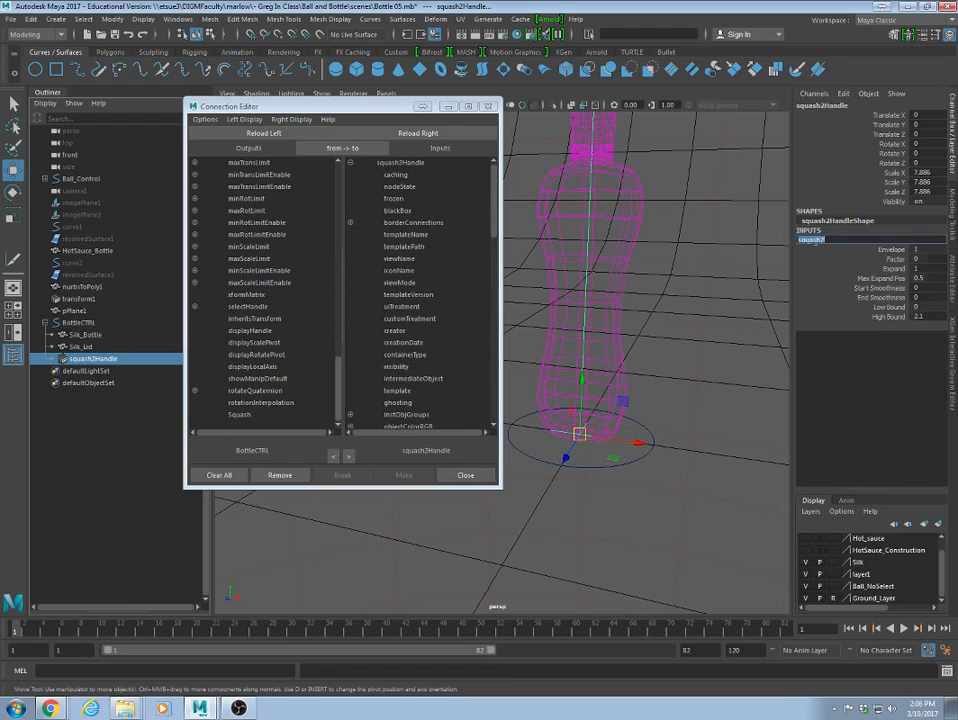
double_click(815, 240)
left_click(811, 233)
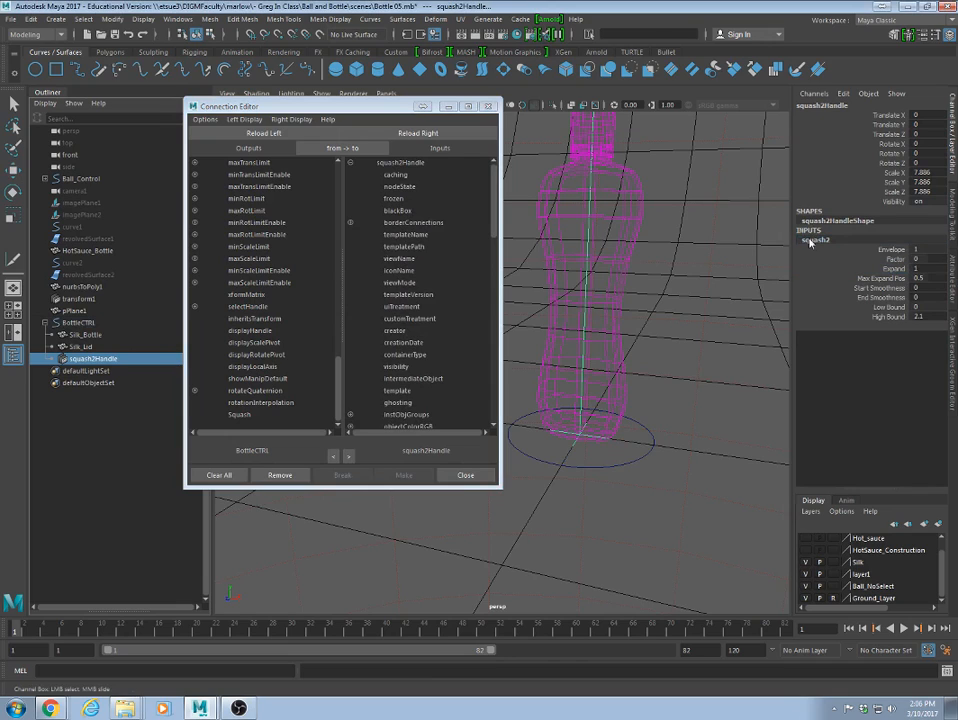
double_click(809, 242)
left_click(703, 169)
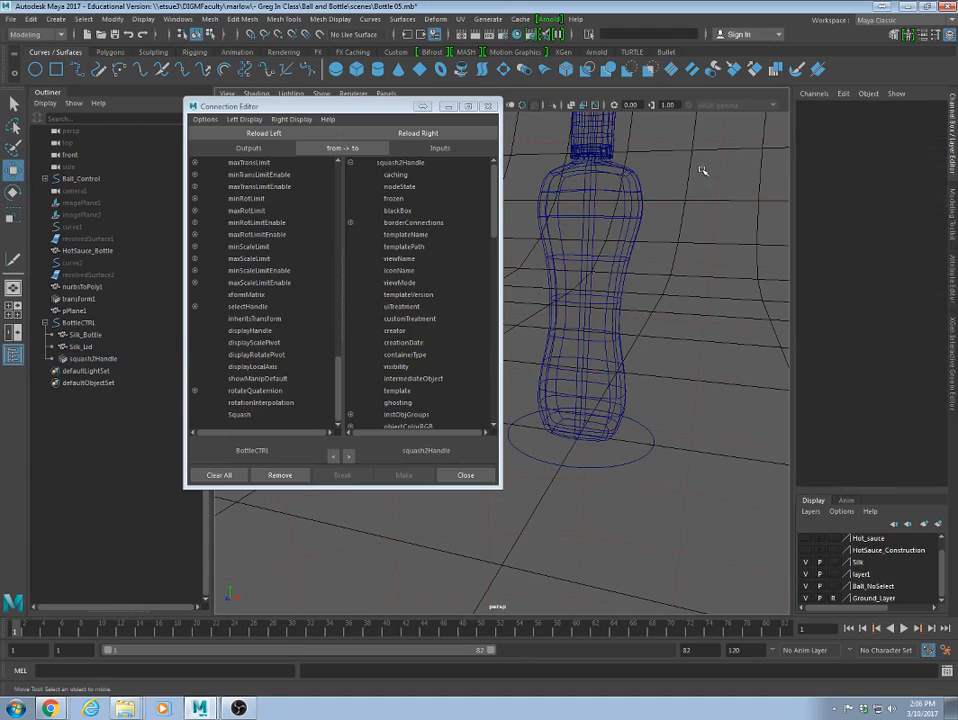
left_click(56, 358)
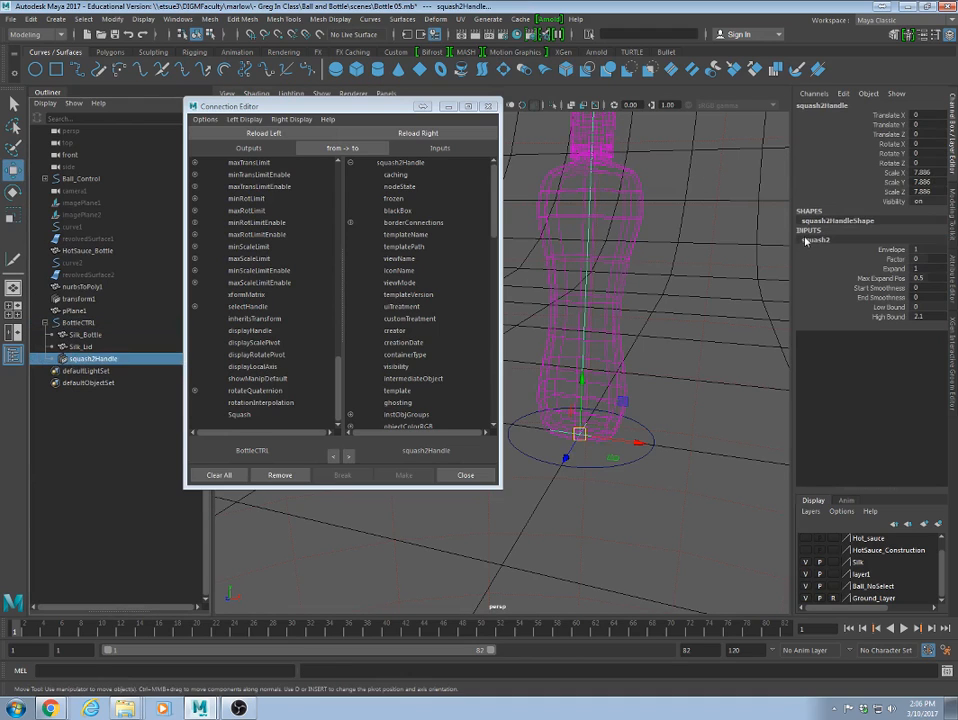
left_click(418, 133)
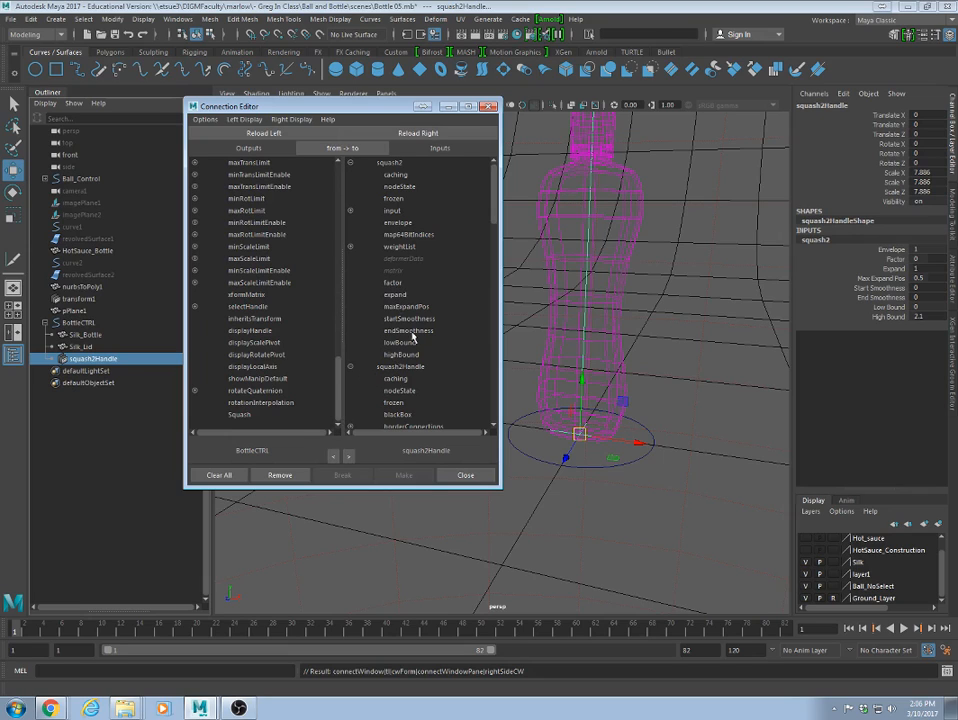
Connect BottleCTRL's Squash attribute to the squash2 factor, close the Connection Editor, and deselect the deformer.
left_click(240, 415)
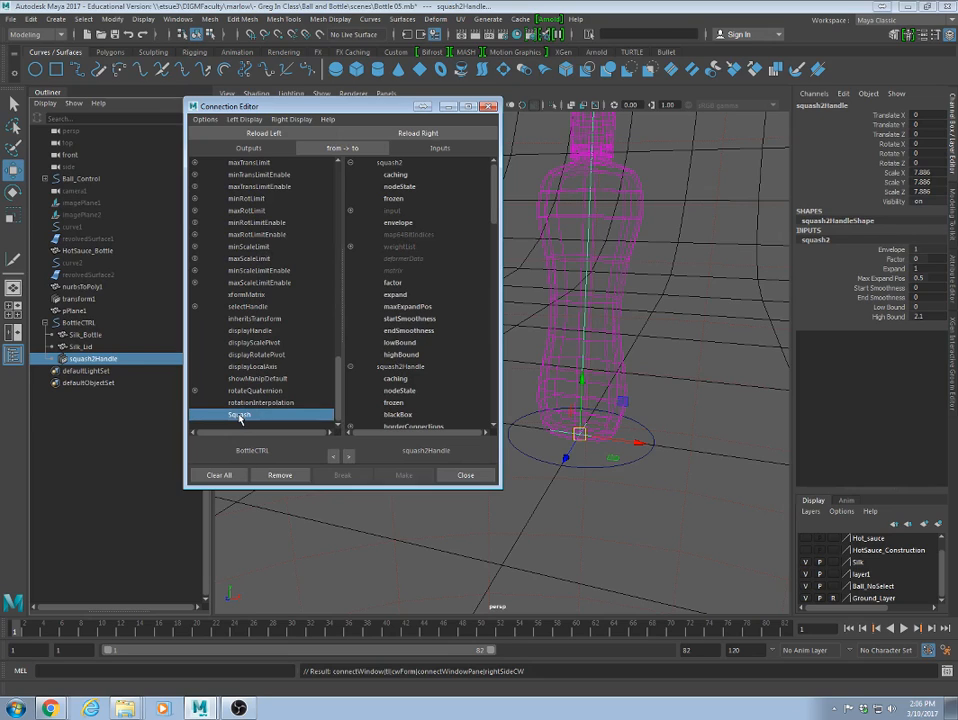
left_click(394, 283)
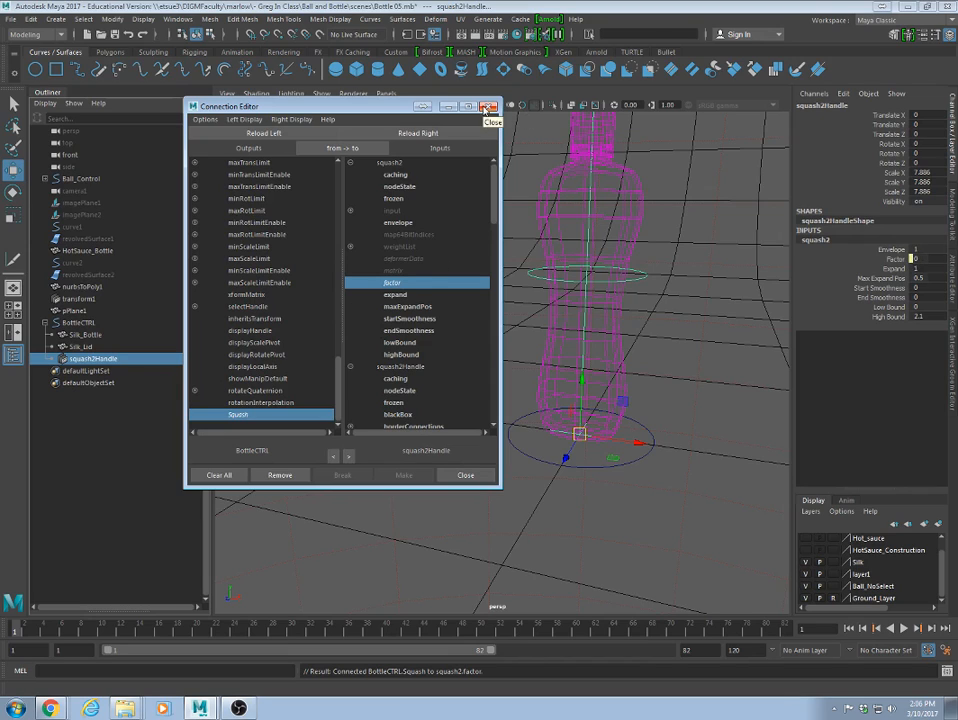
left_click(466, 475)
left_click(745, 390)
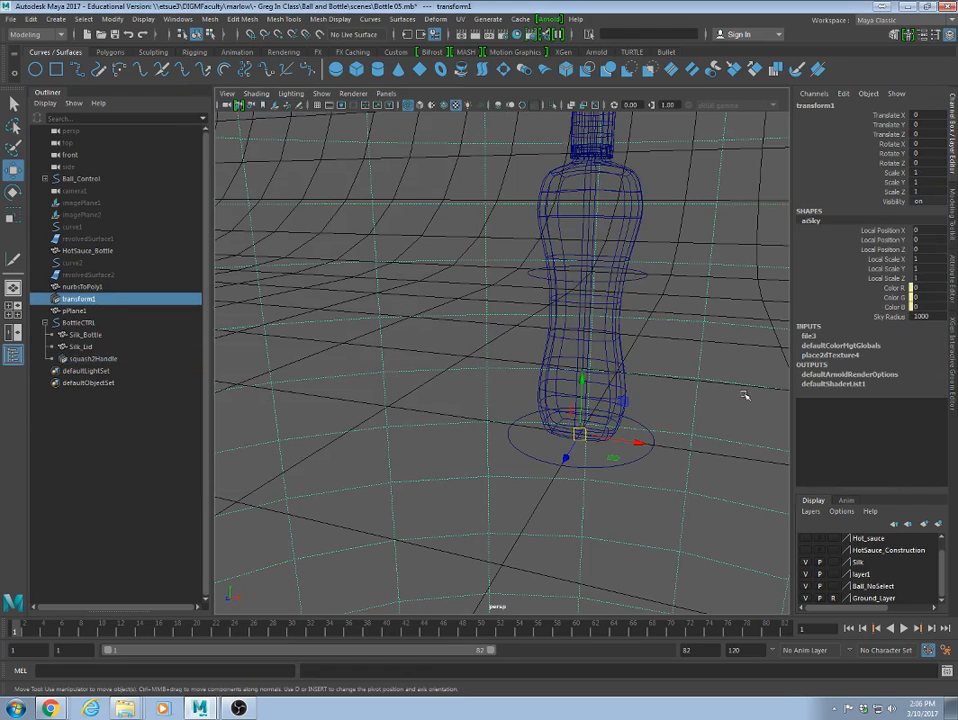
Select BottleCTRL in shaded view, test its Squash attribute on the bottle, and undo the test change.
left_click(647, 430)
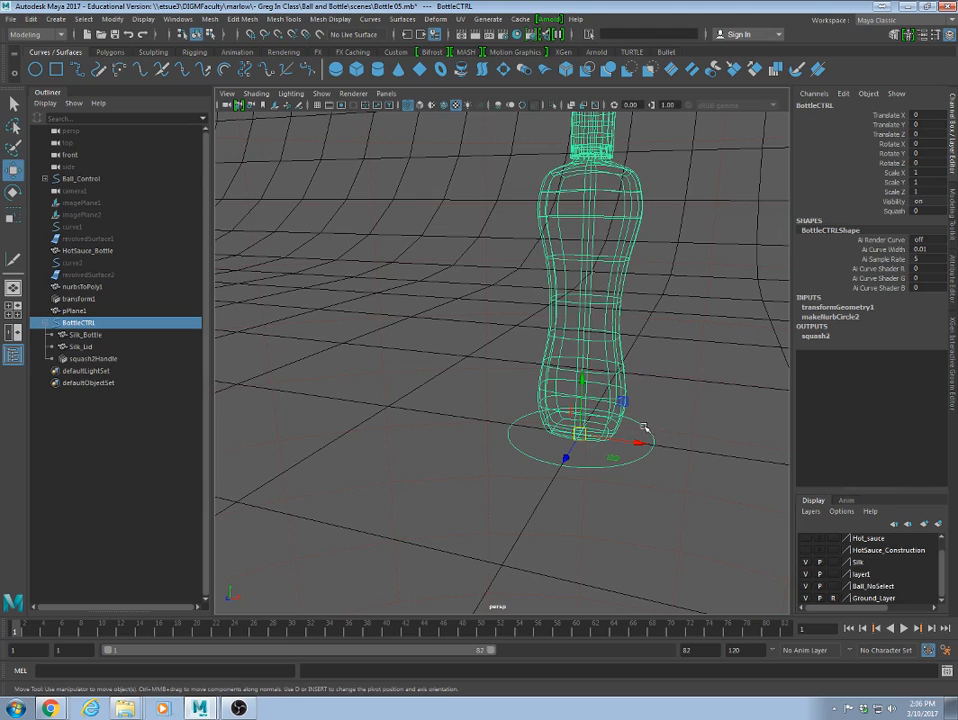
key("5")
left_click(894, 211)
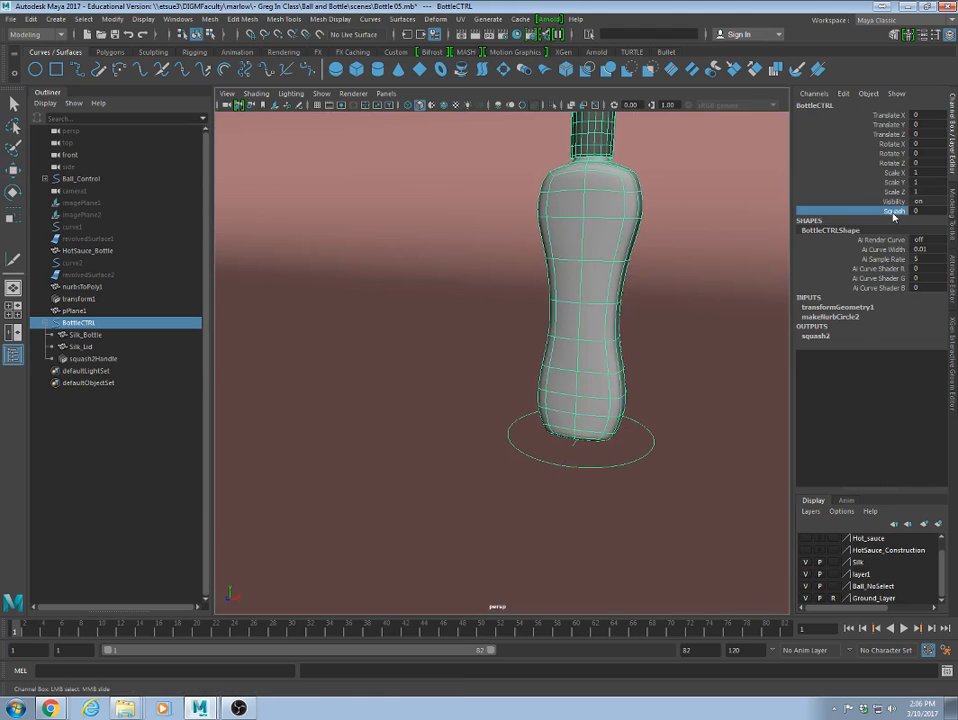
right_click_drag(528, 262, 650, 390, "alt")
middle_click_drag(650, 390, 571, 426)
key("ctrl+z")
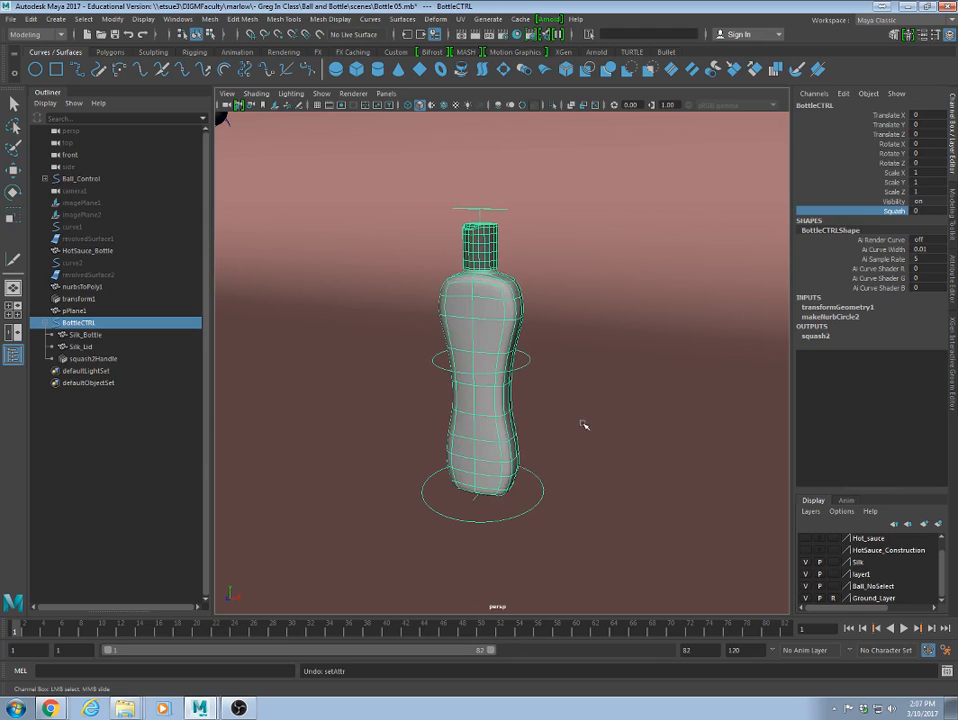
Hide the squash2Handle deformer so that only the control circle remains around the bottle.
left_click(528, 361)
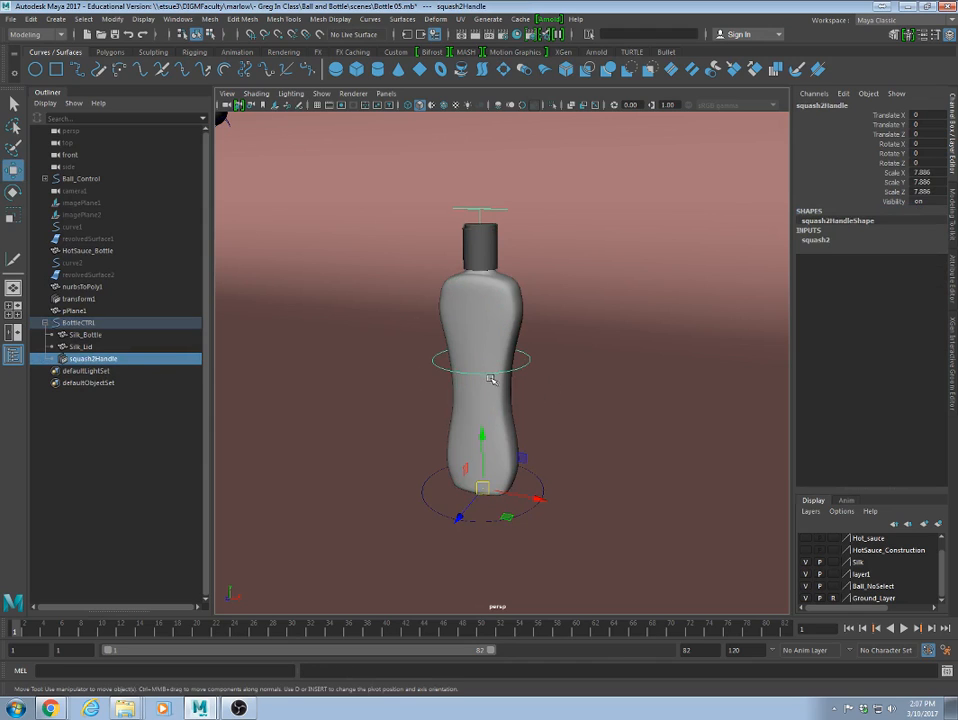
key("ctrl+h")
left_click(78, 298)
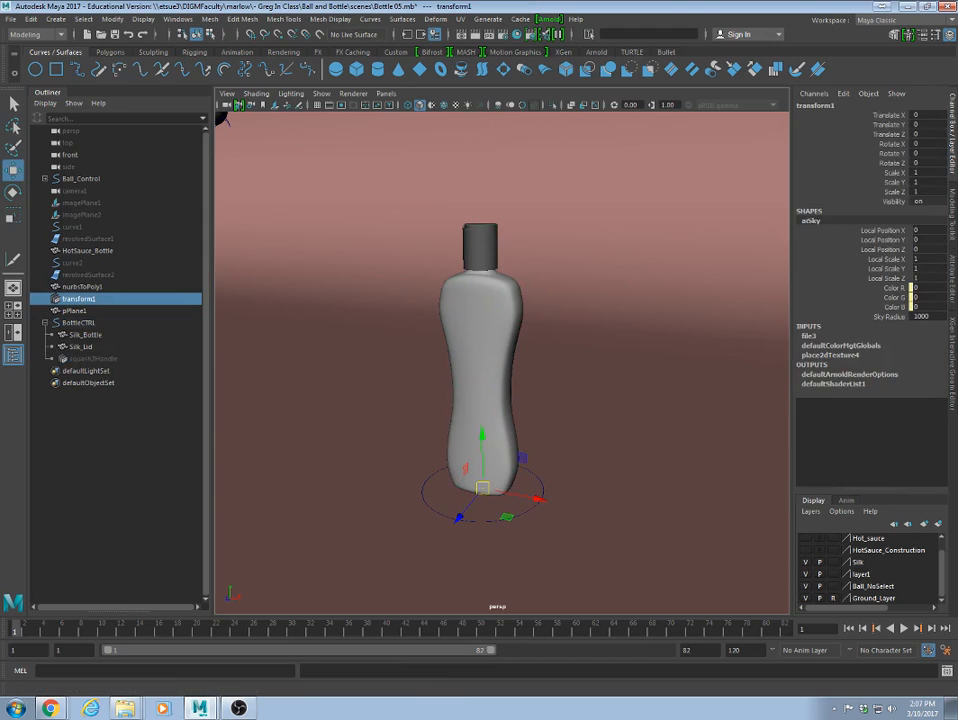
Test BottleCTRL by moving the whole bottle and by changing its Squash attribute, undoing each change.
left_click(542, 492)
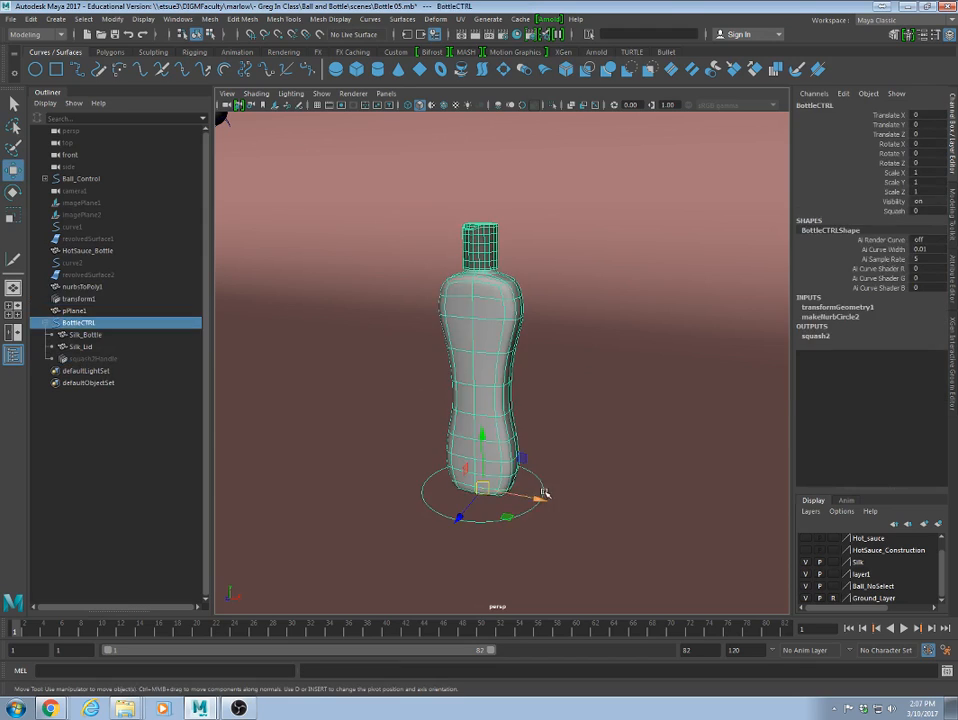
left_click_drag(500, 494, 601, 421)
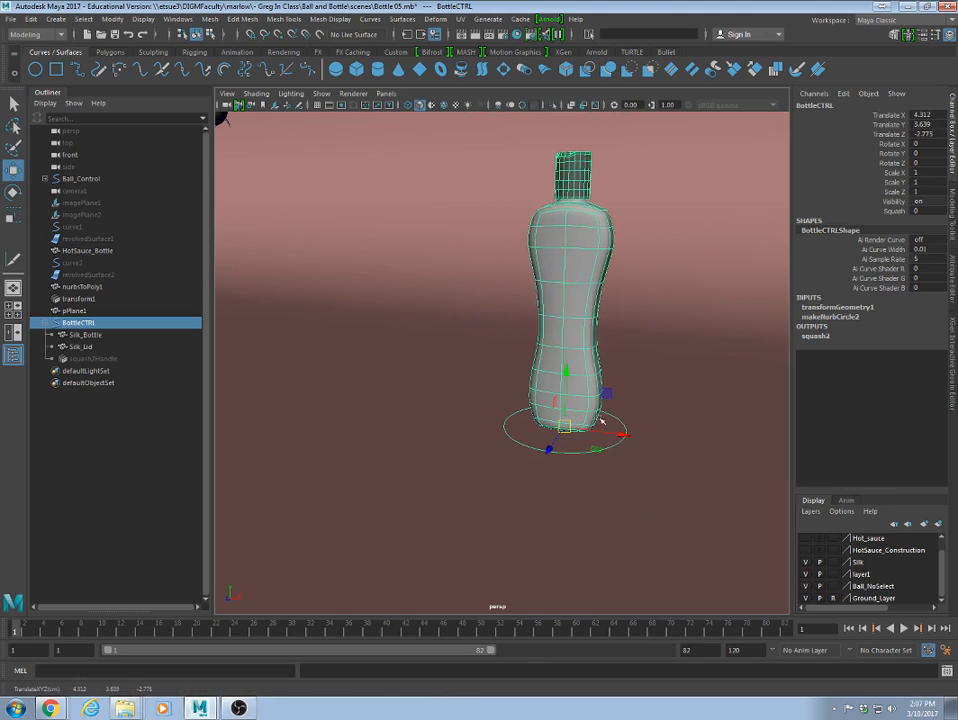
key("ctrl+z")
left_click(894, 212)
middle_click_drag(584, 338, 591, 338)
key("ctrl+z")
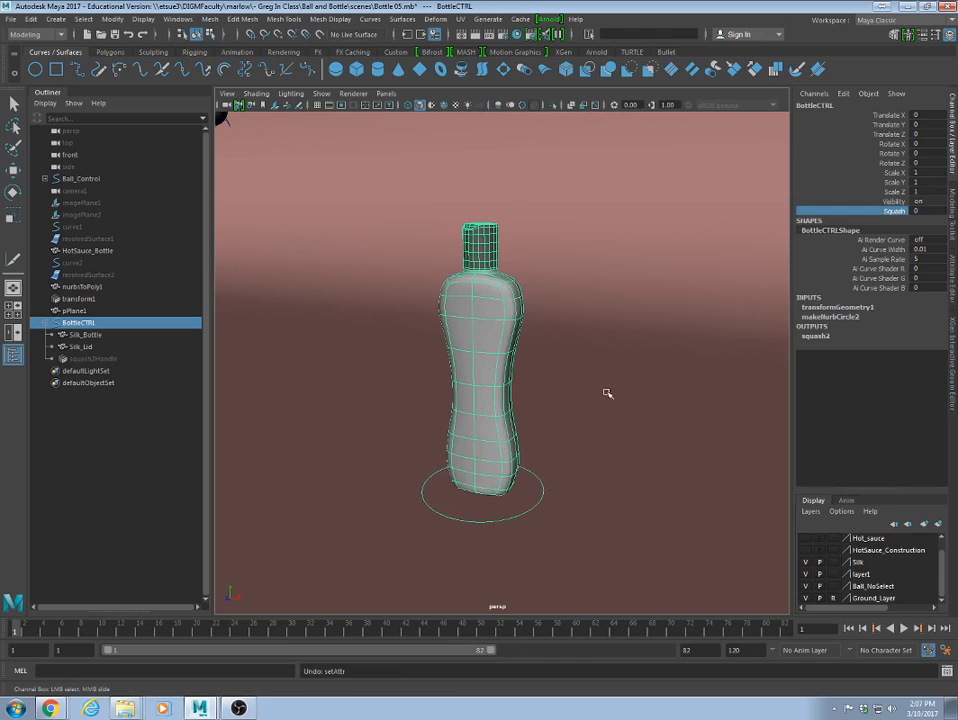
Set a keyframe on all of BottleCTRL's channels at frame 1.
left_click_drag(536, 508, 661, 526, "alt")
right_click_drag(661, 526, 556, 499, "alt")
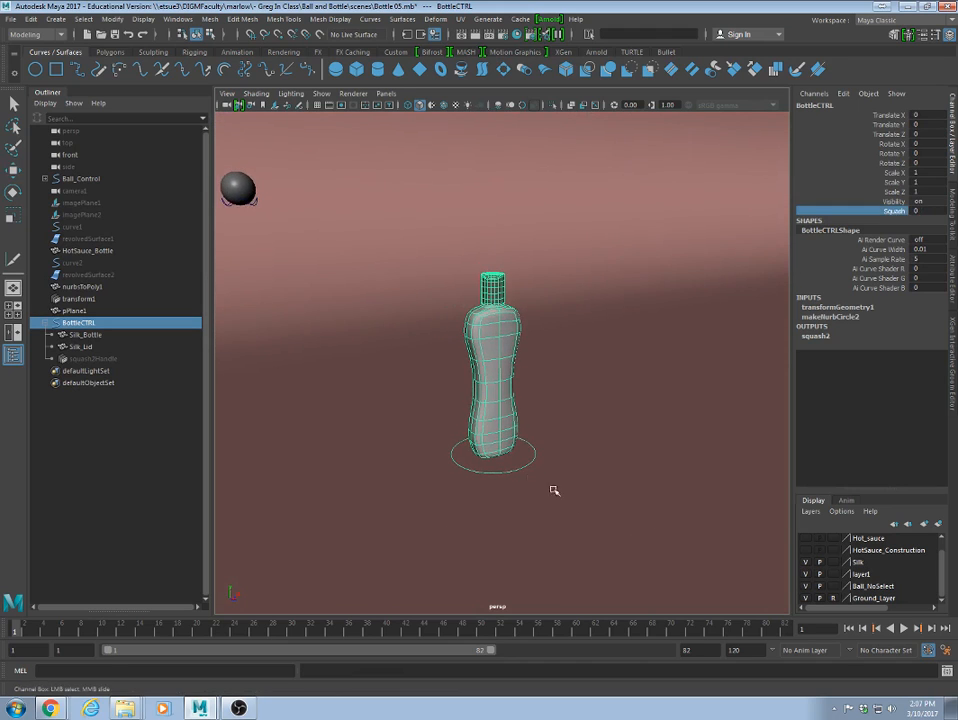
key("s")
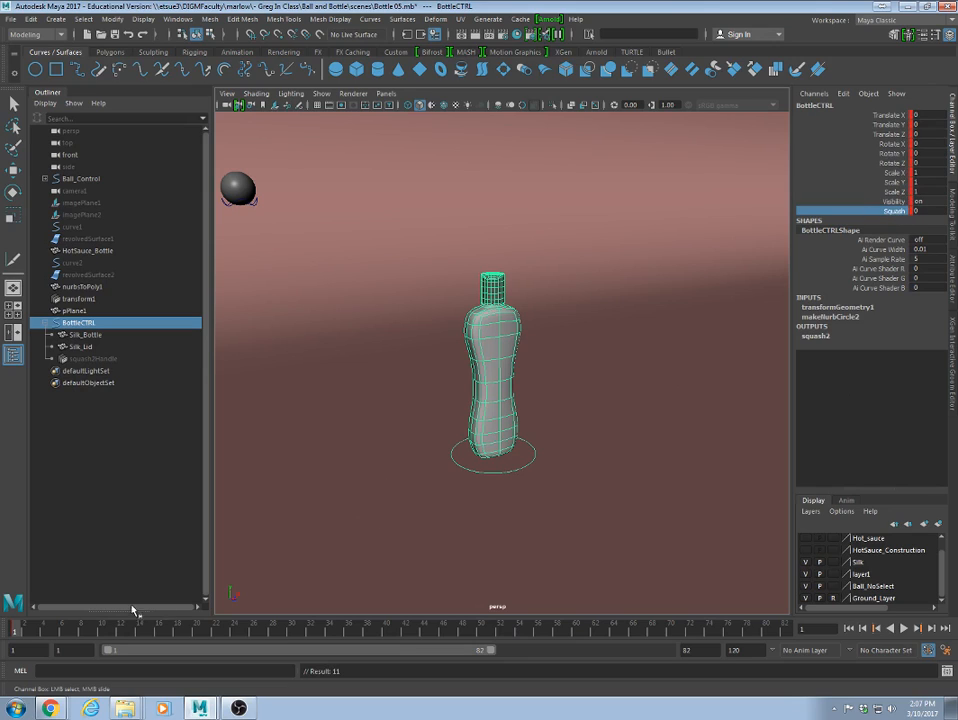
At frame 4, raise and tilt BottleCTRL and set its Squash to about -1.3 as a test pose.
left_click(43, 628)
key("w")
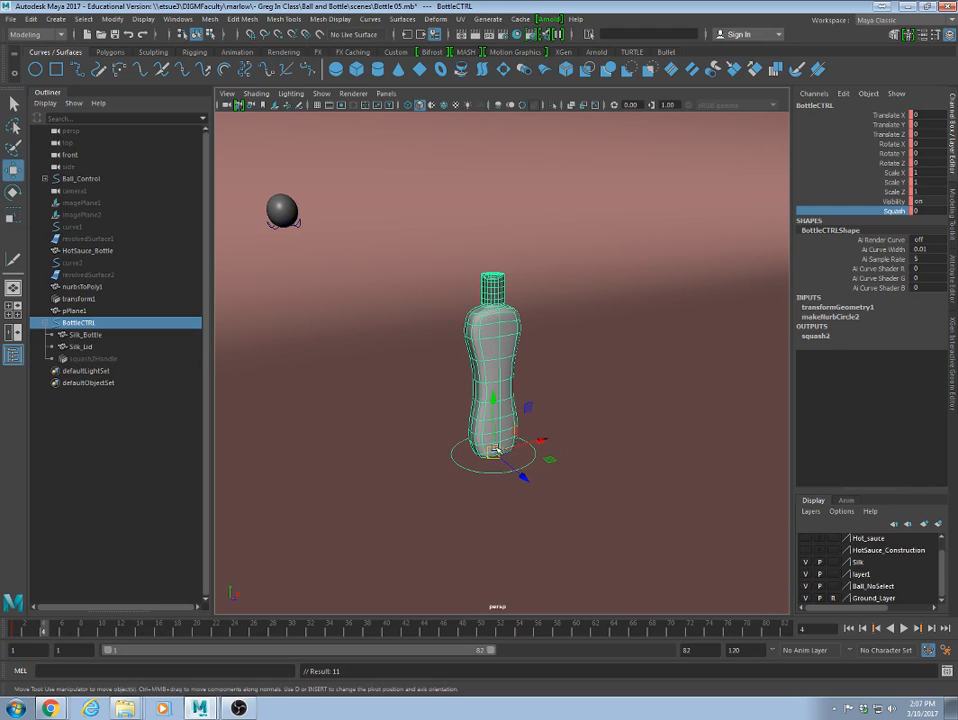
left_click_drag(493, 452, 530, 300)
key("e")
middle_click_drag(520, 200, 617, 266)
key("w")
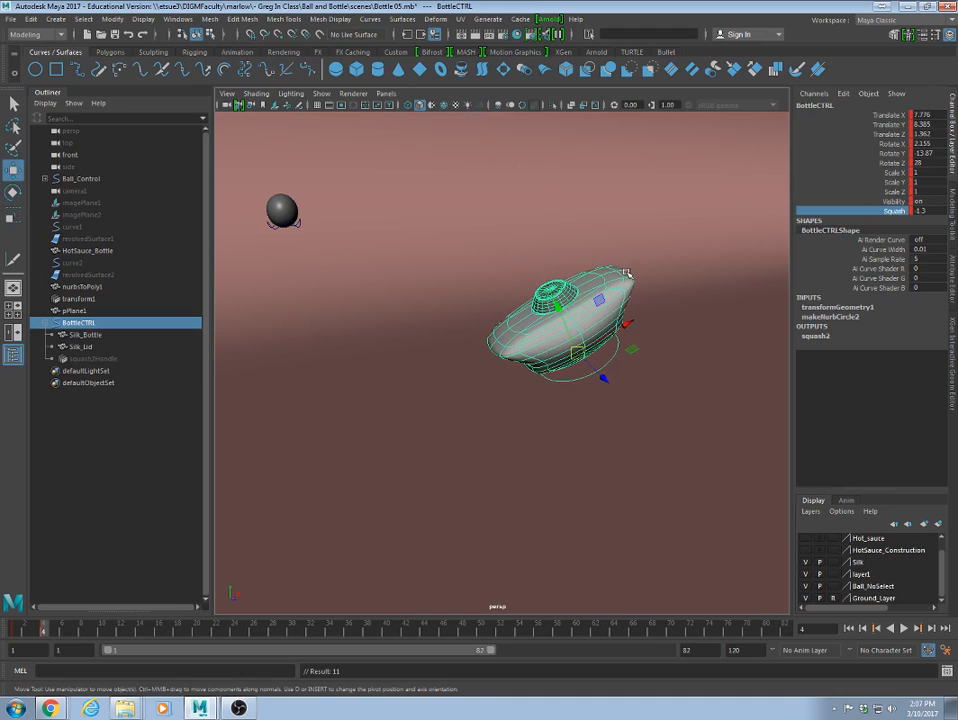
Play and scrub the test animation, delete BottleCTRL's keys over frames 1 to 4, and deselect the control.
key("alt+v")
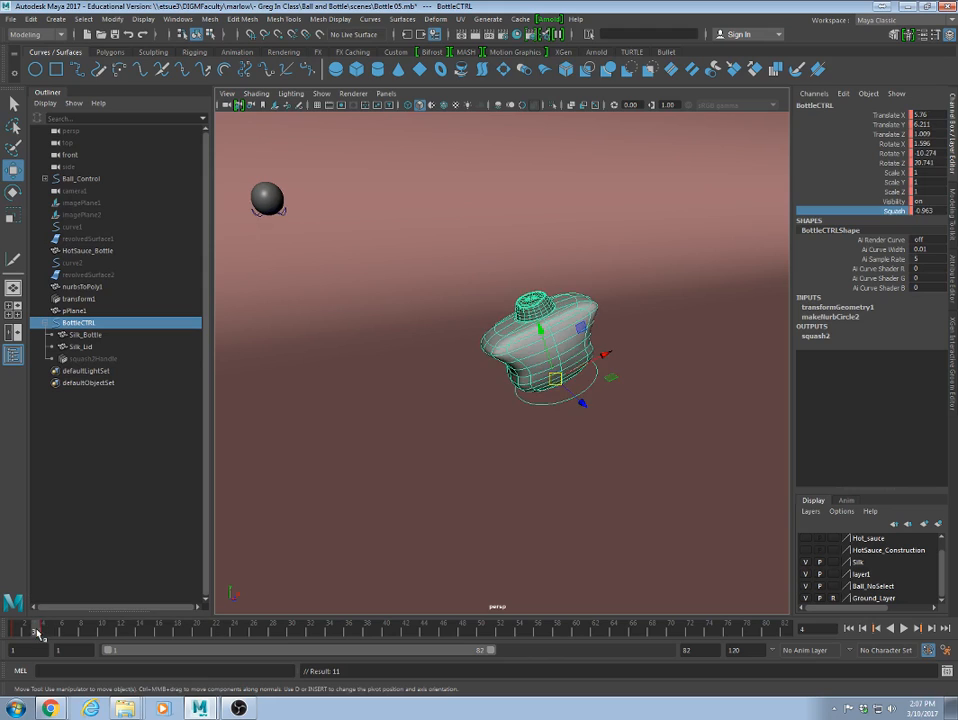
left_click_drag(37, 632, 3, 631)
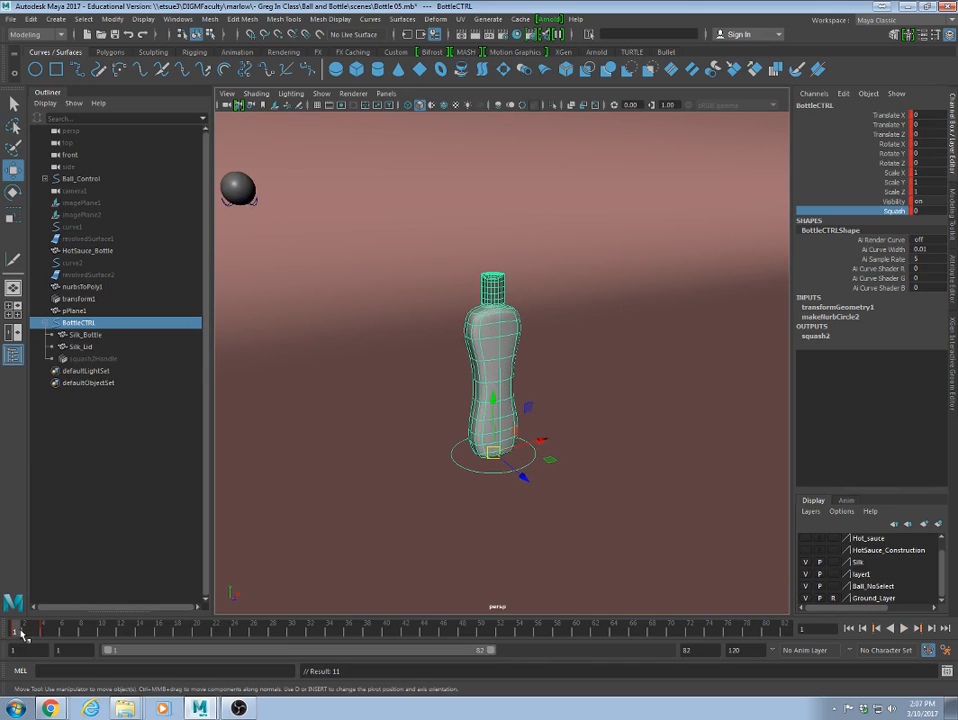
left_click_drag(14, 633, 50, 632, "shift")
right_click(54, 628)
left_click(62, 486)
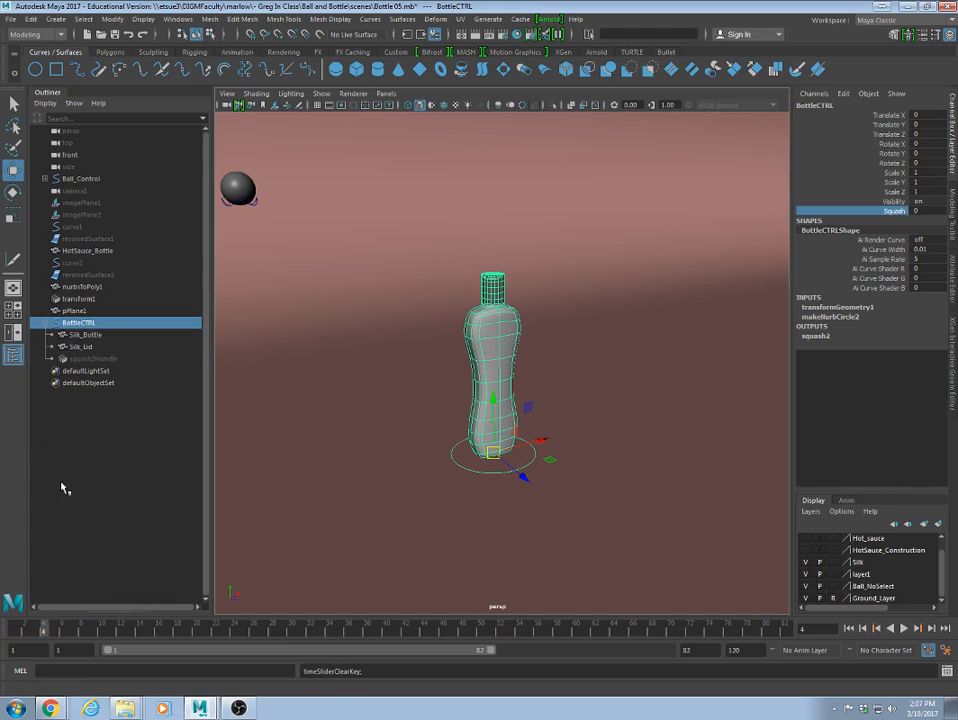
left_click(580, 343)
left_click(494, 472)
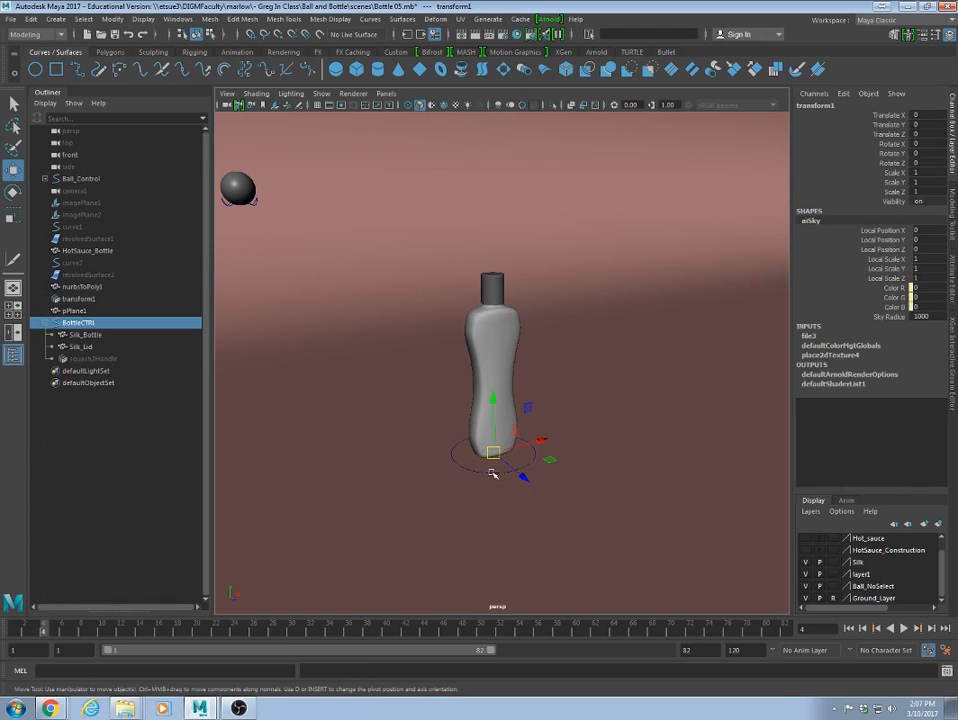
left_click(604, 345)
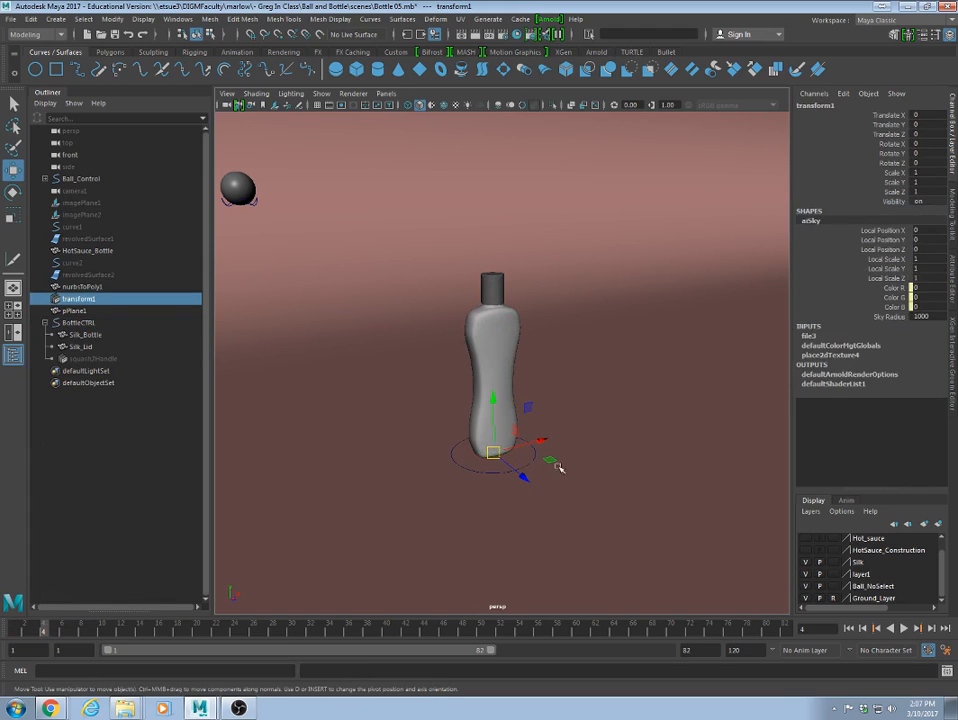
Select Silk_Bottle and Silk_Lid and add a nonlinear Bend deformer to both.
left_click_drag(468, 490, 437, 485, "alt")
scroll(437, 485, "up", 5)
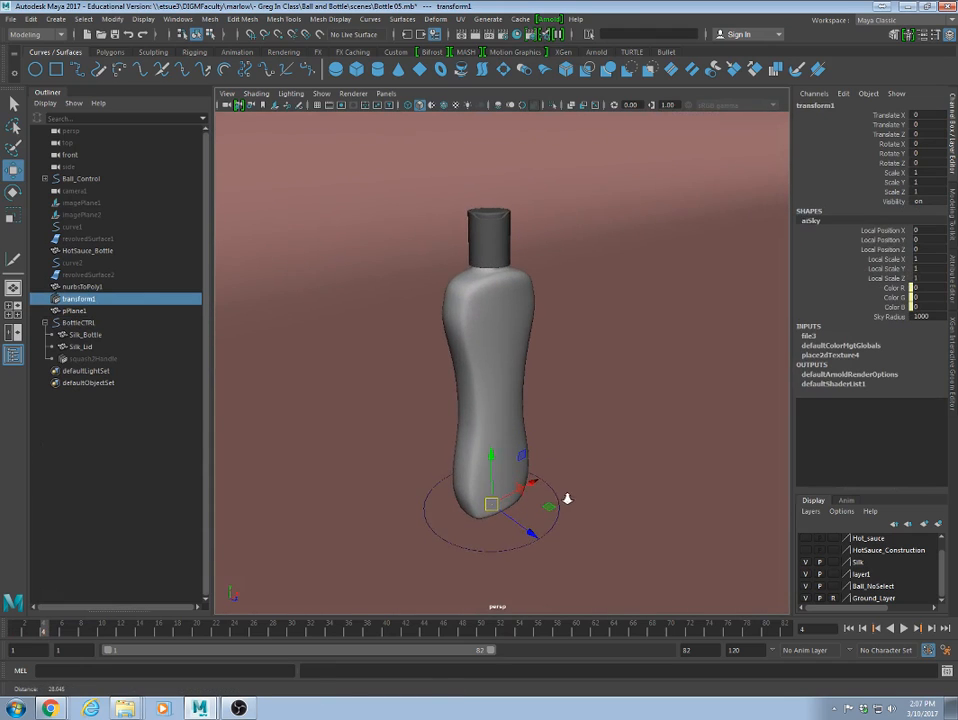
left_click(483, 385)
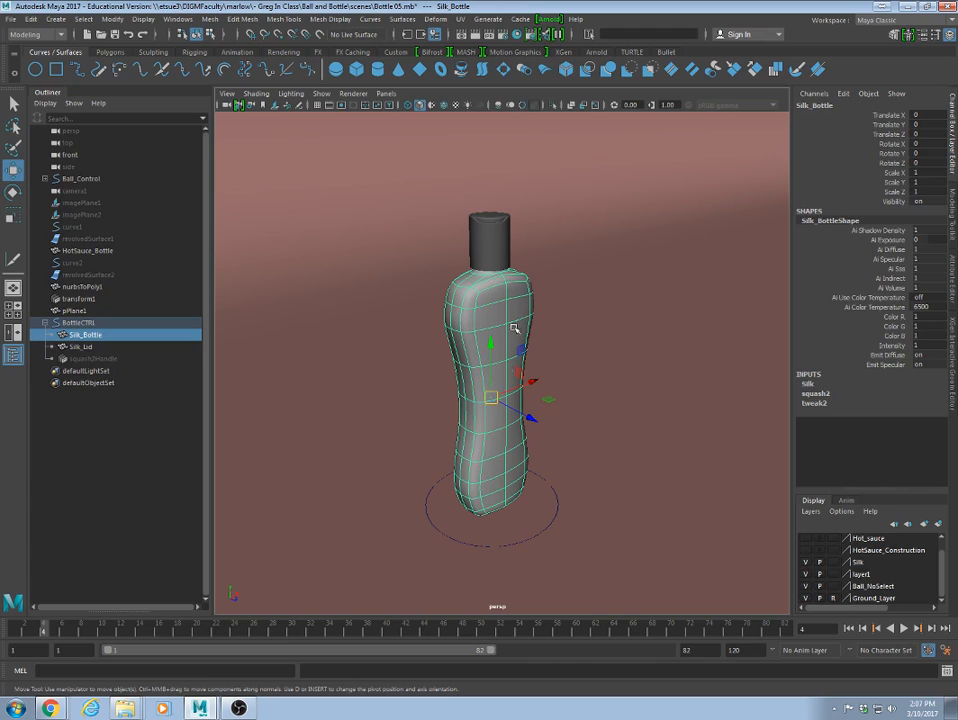
left_click(497, 228, "shift")
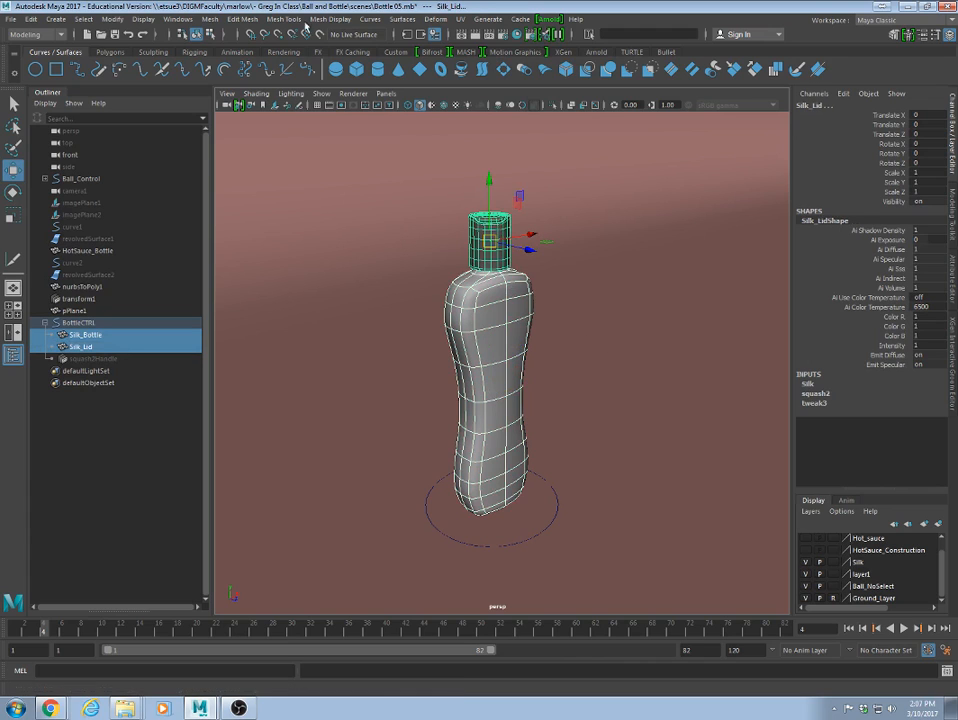
left_click(439, 20)
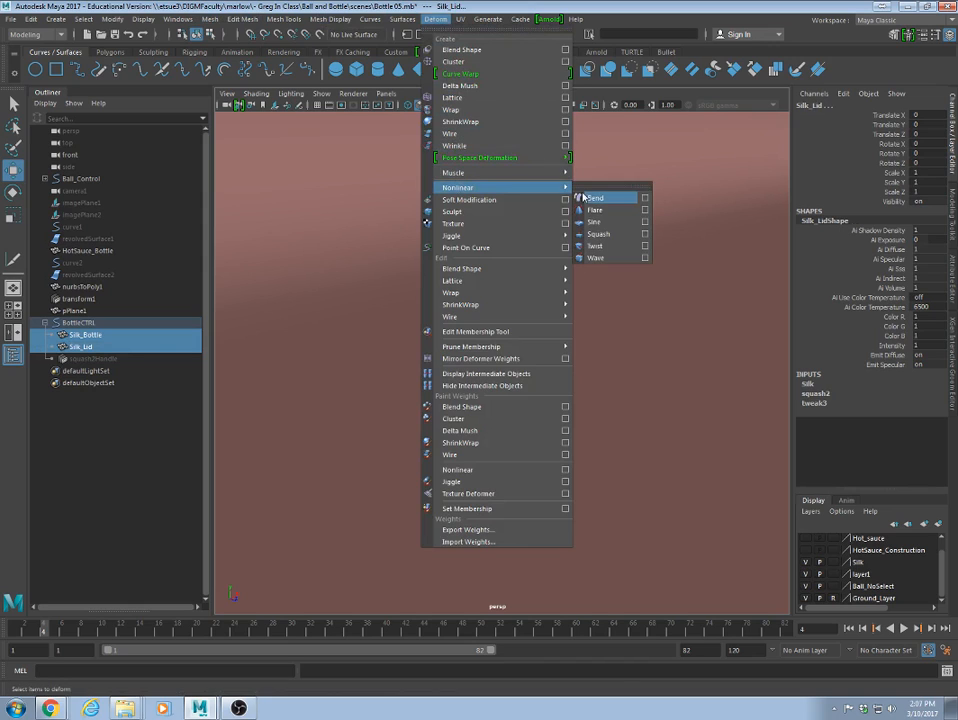
left_click(593, 197)
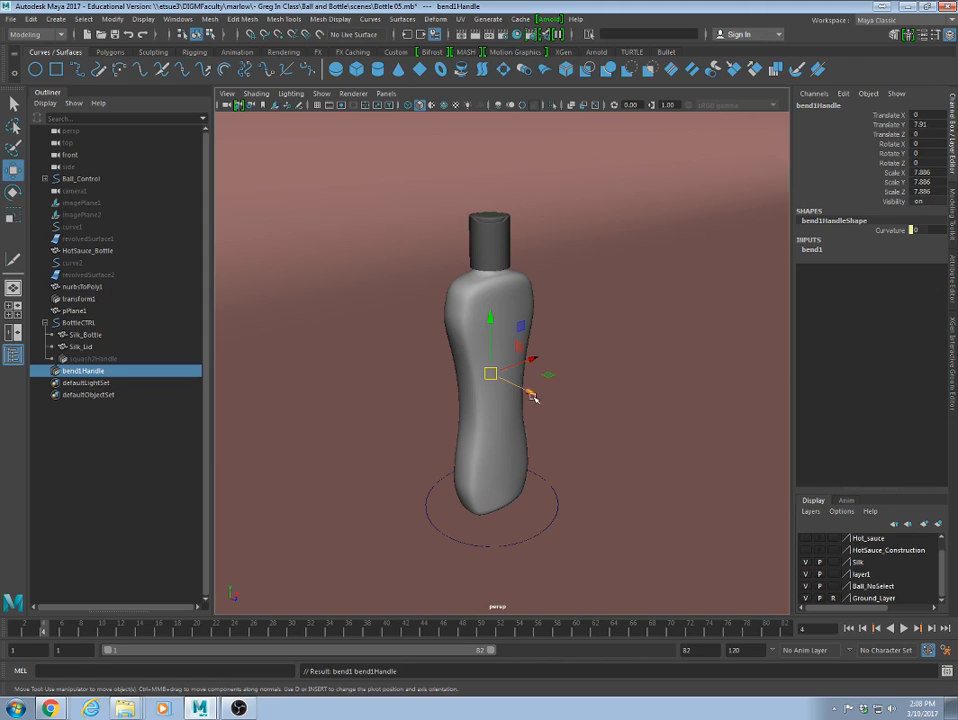
Try a bend1 Curvature of about -145.5 on the bottle and undo it.
left_click(813, 250)
left_click(888, 268)
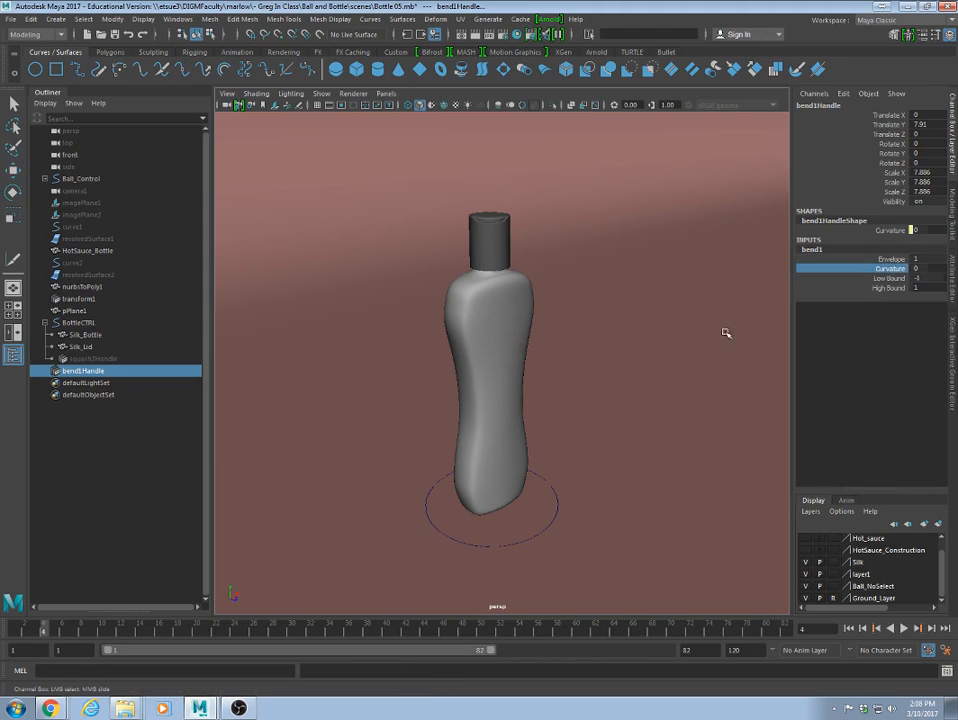
middle_click_drag(700, 355, 532, 361)
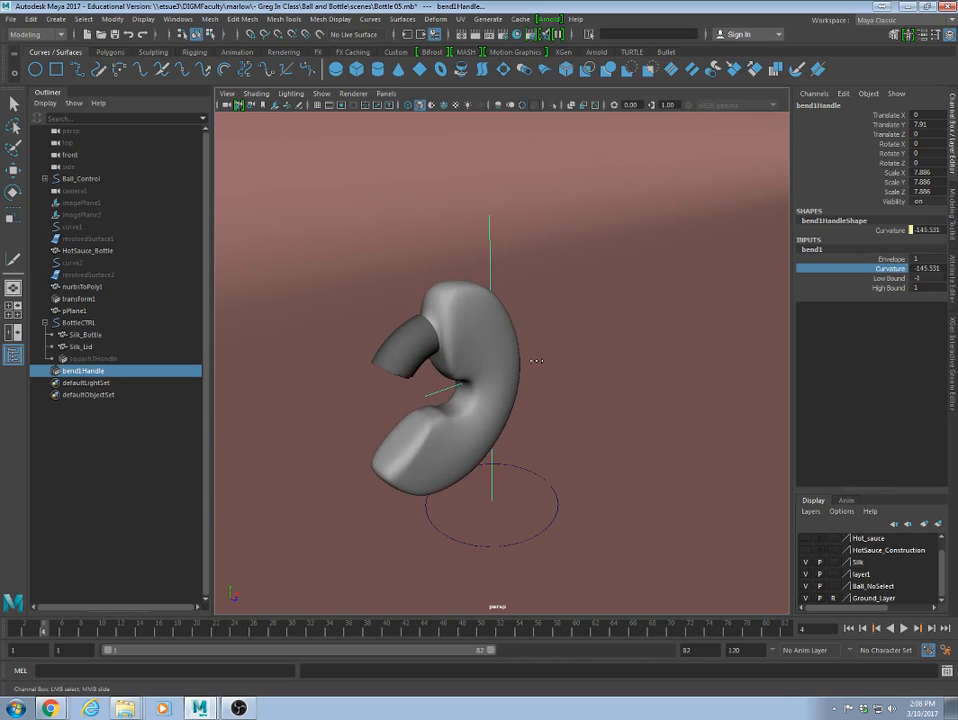
scroll(481, 388, "up", 2)
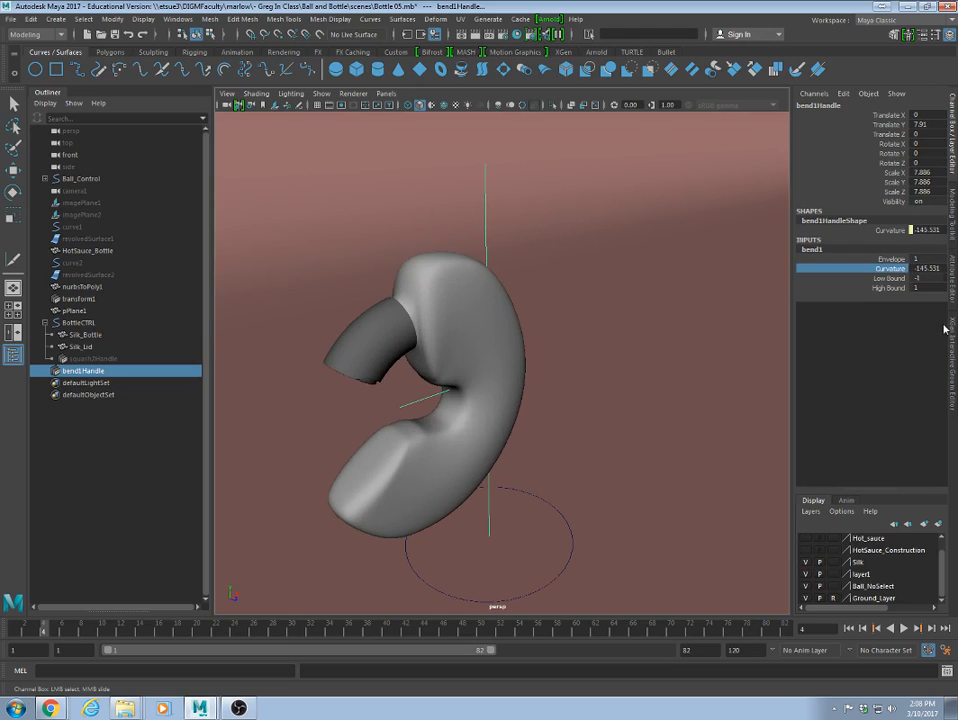
key("ctrl+z")
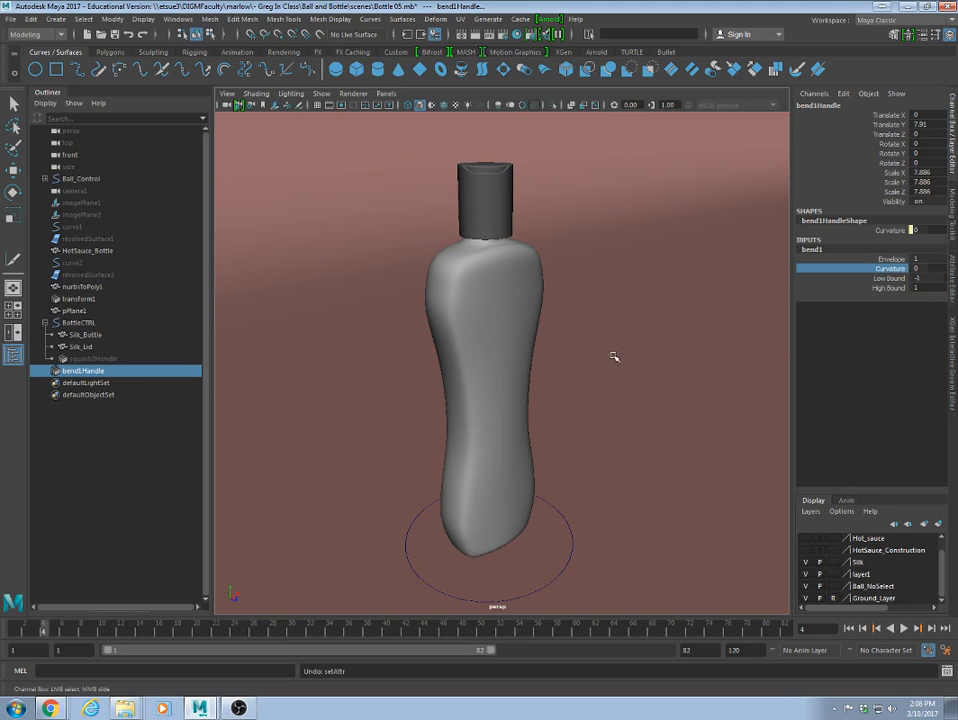
Switch the viewport to wireframe and set bend1's Curvature to about 49.3.
key("4")
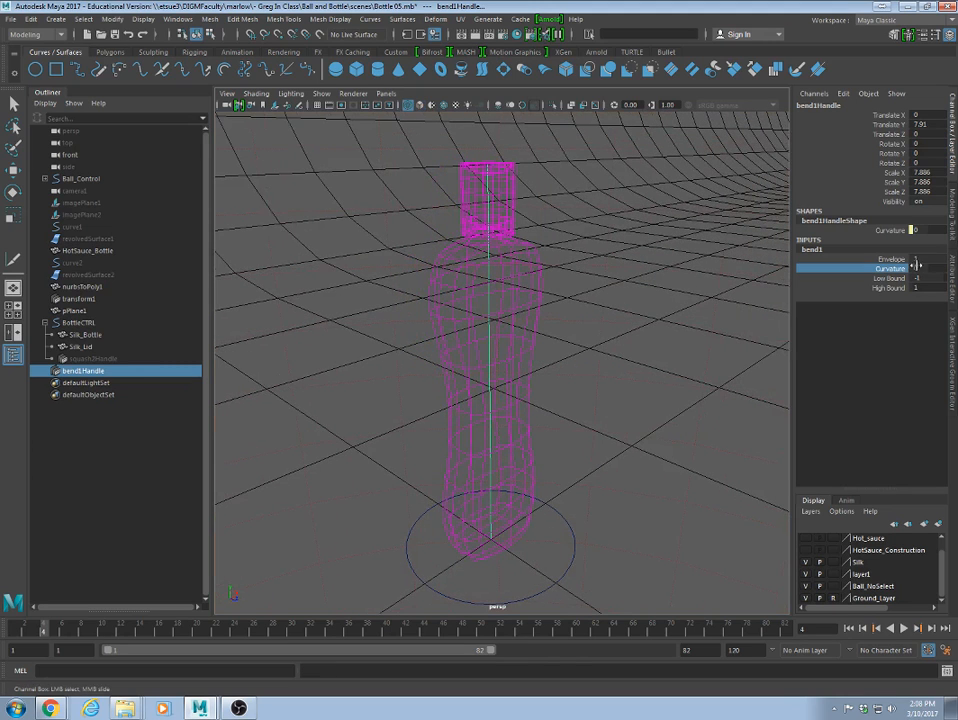
middle_click_drag(605, 341, 633, 340)
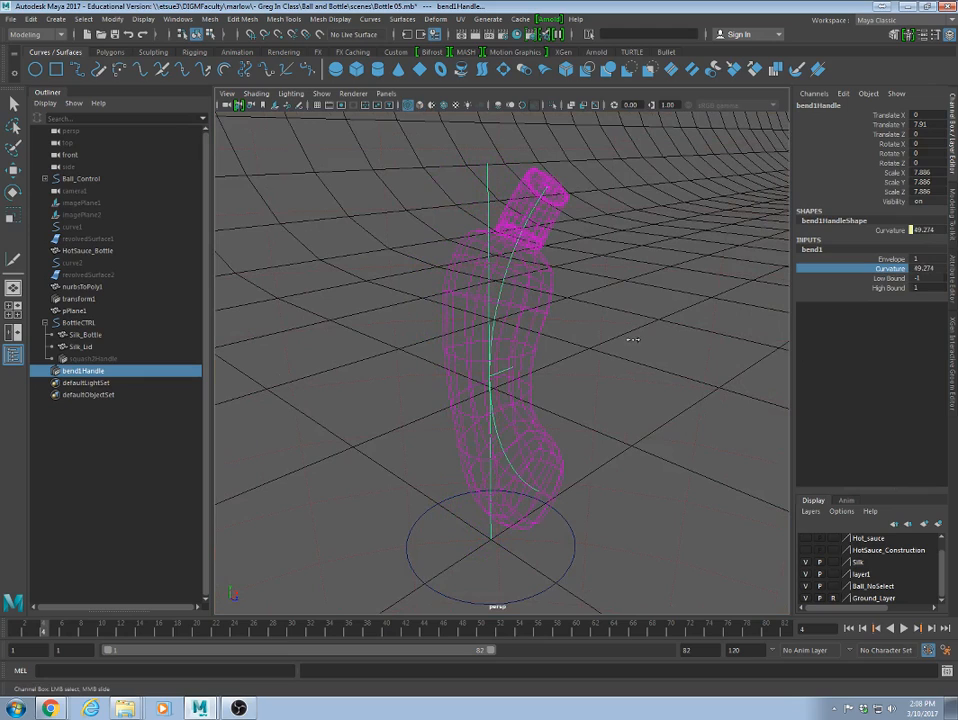
key("w")
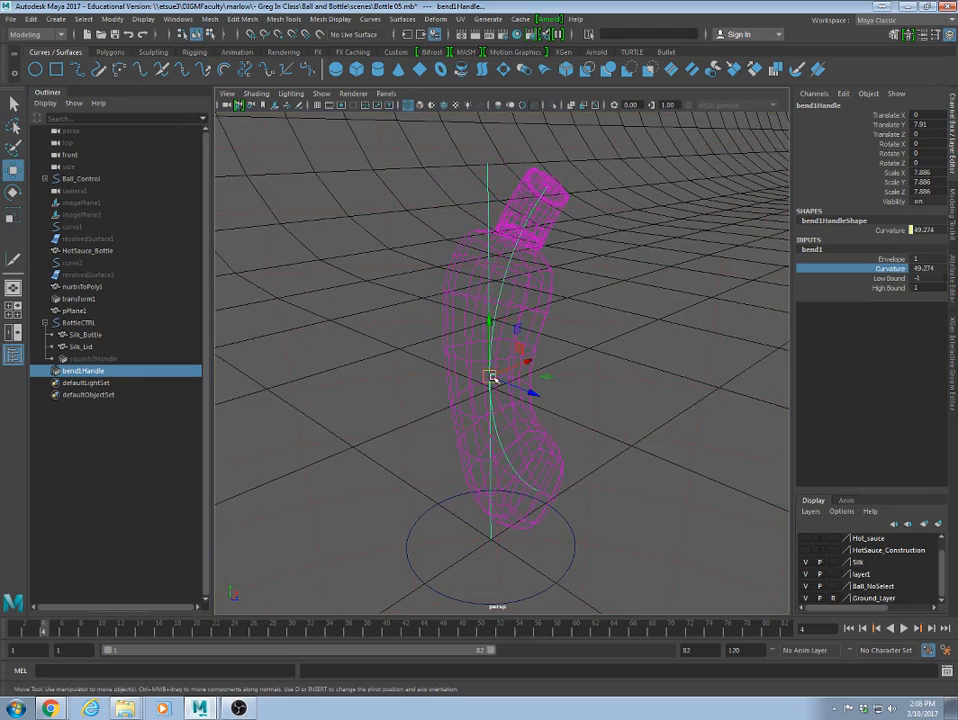
Set bend1's Low Bound to 0 and High Bound to 1.8, and ready bend1Handle for moving.
left_click(889, 279)
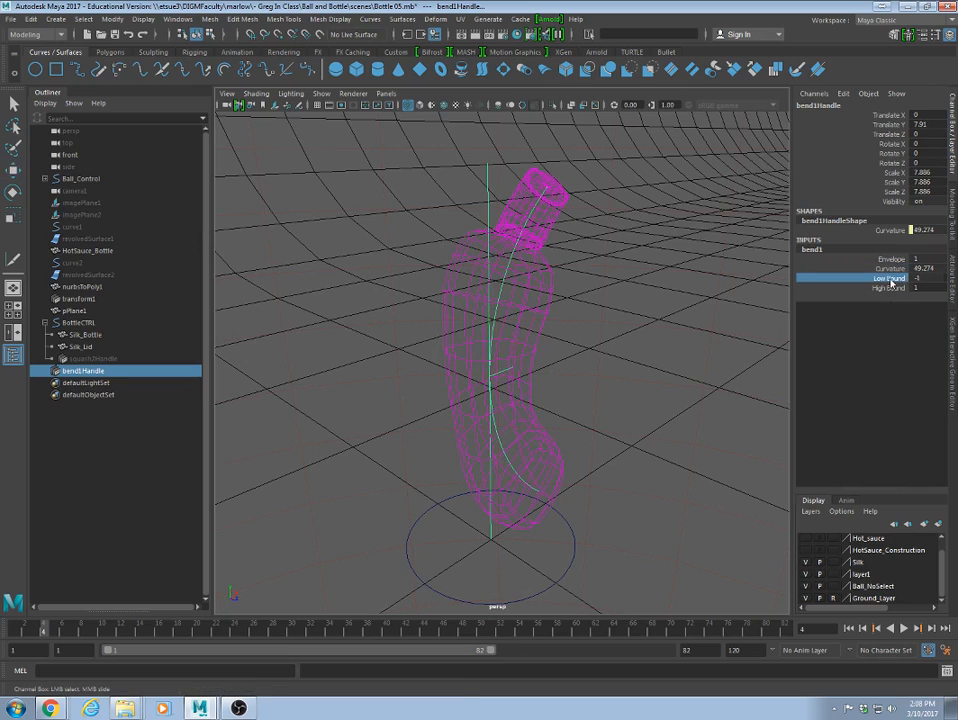
middle_click_drag(688, 411, 693, 412)
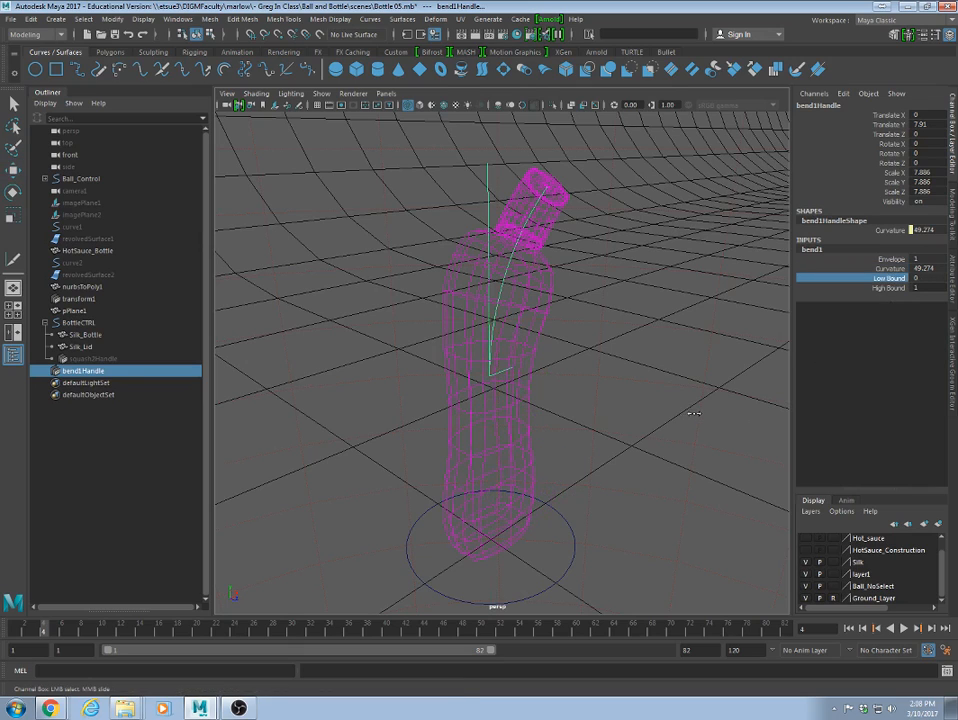
left_click(889, 288)
middle_click_drag(633, 360, 639, 364)
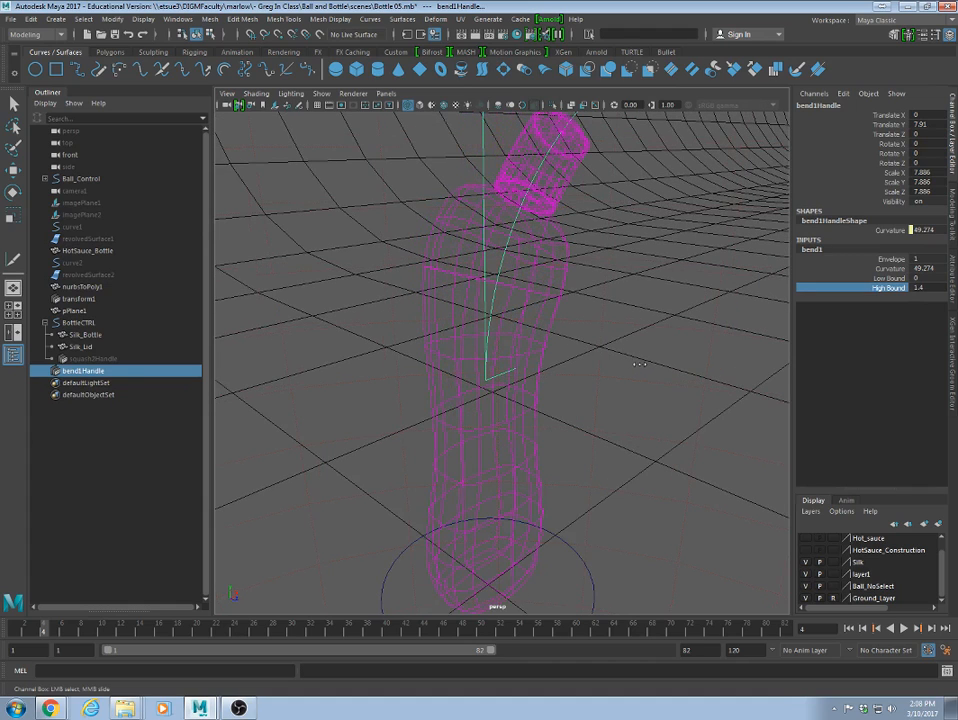
scroll(640, 370, "down", 5)
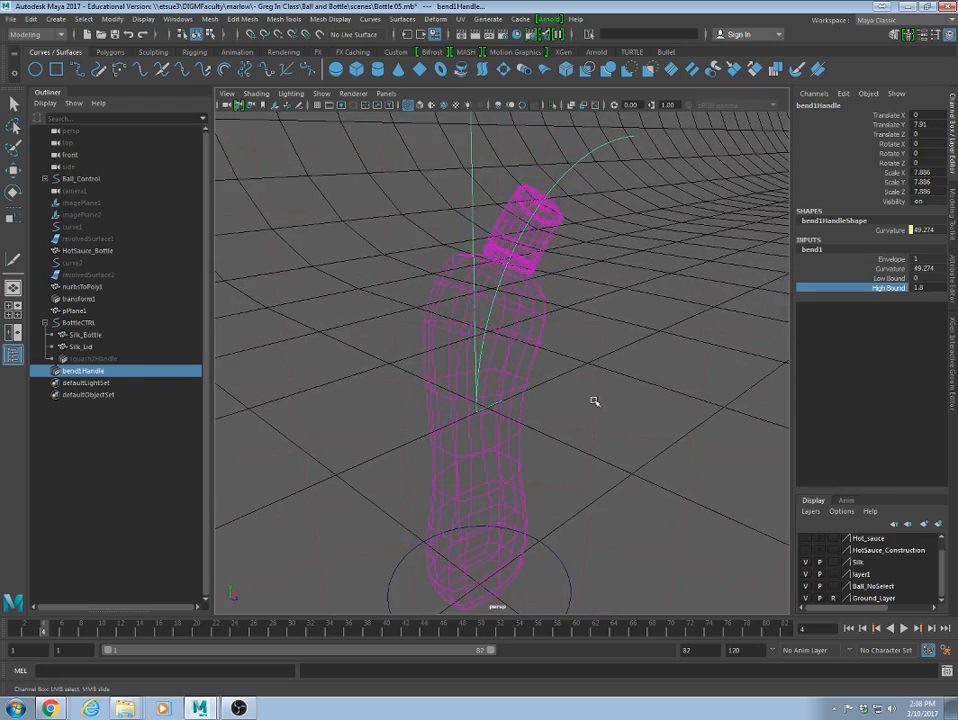
left_click_drag(610, 399, 605, 403, "alt")
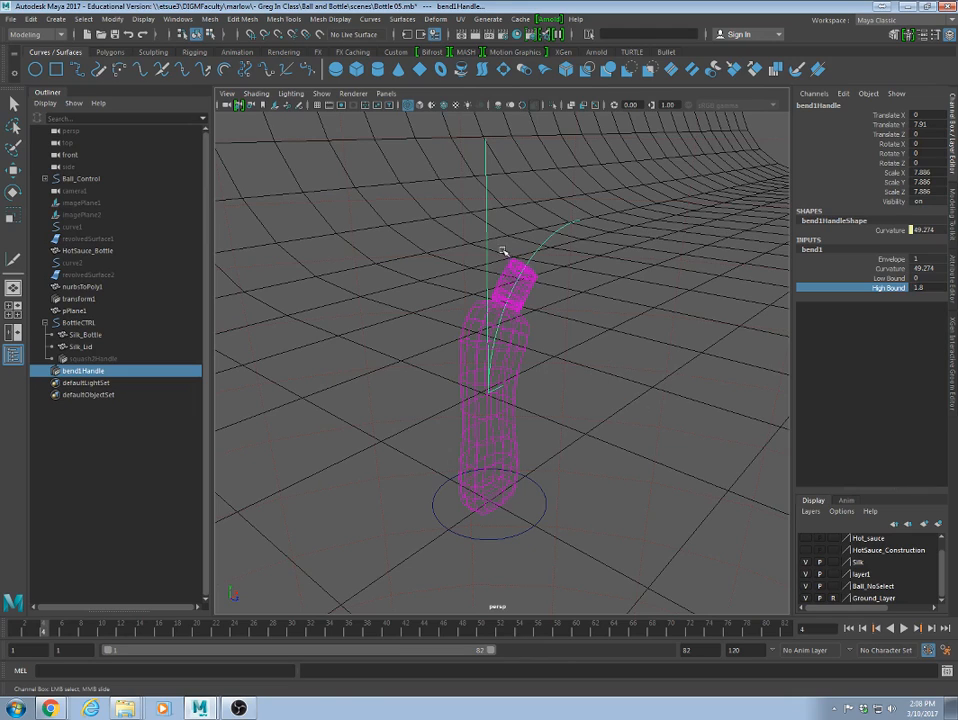
key("w")
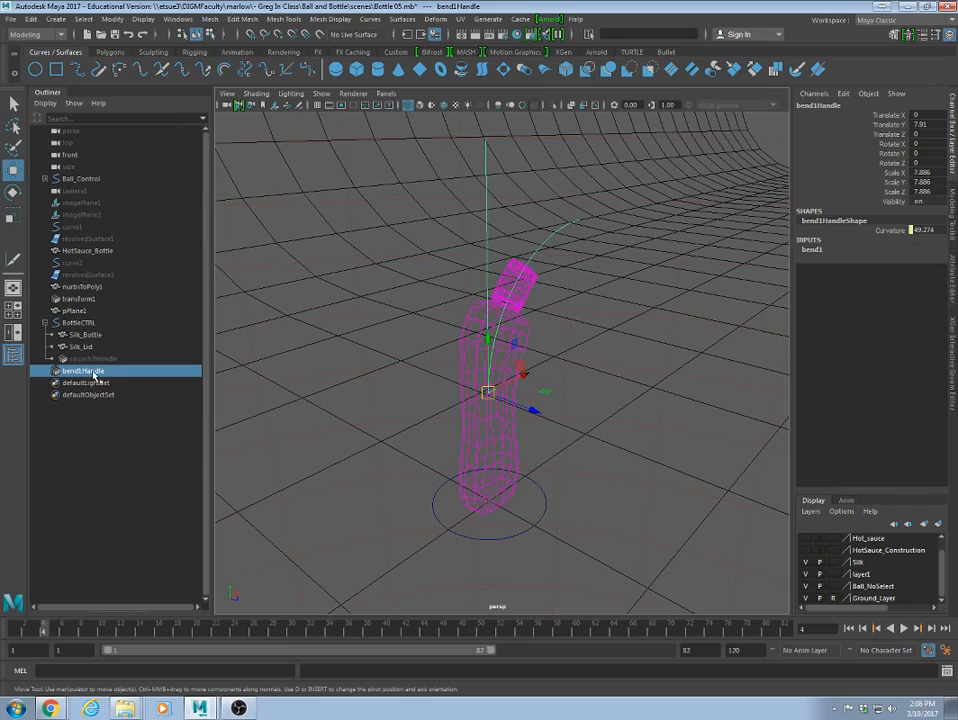
Try moving bend1Handle off the bottle to about X 8.5, Y 4.1, Z 2.7 and undo the move.
left_click_drag(436, 406, 618, 451, "alt")
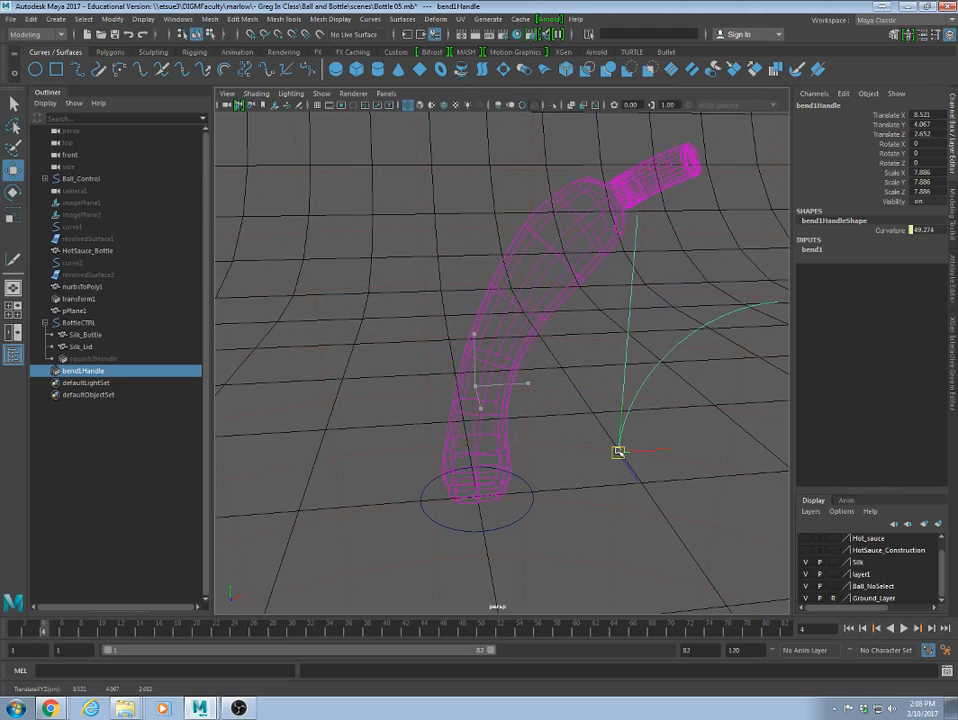
key("ctrl+z")
Rotate bend1Handle about its vertical axis to a Rotate Y of about -88.8.
left_click_drag(458, 449, 585, 453, "alt")
key("e")
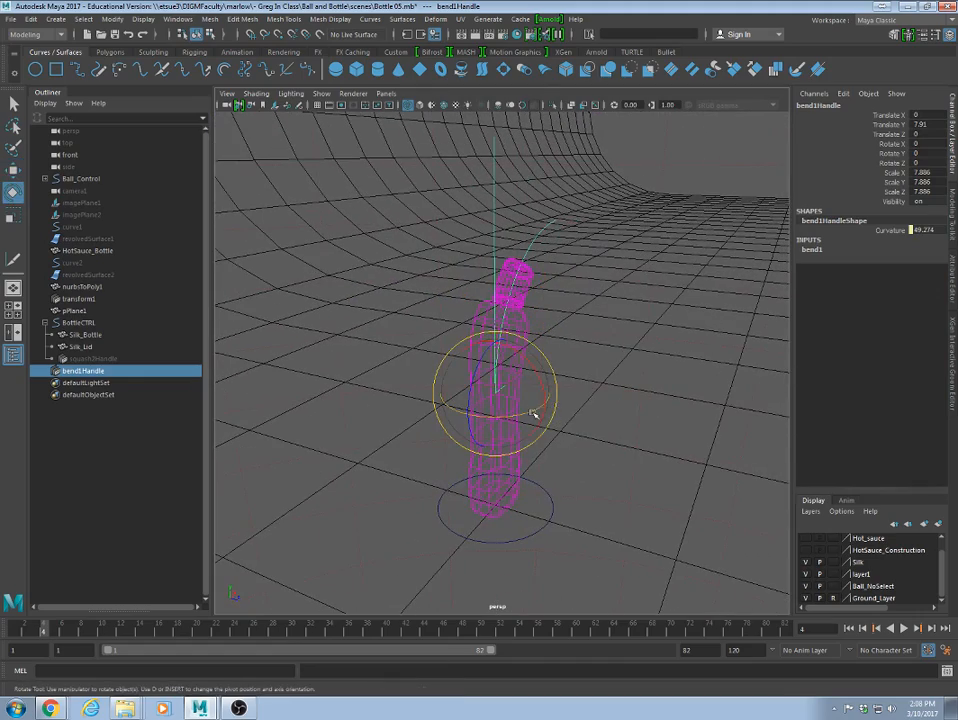
left_click_drag(533, 413, 489, 420)
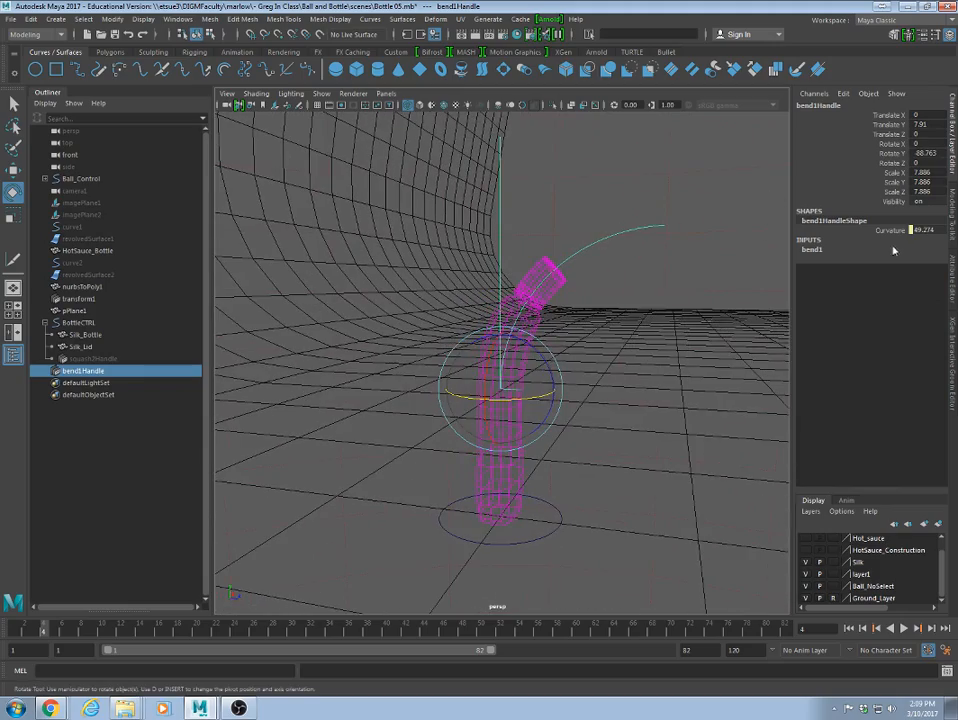
Set bend1's Curvature to about -85.9 and lower bend1Handle to a Translate Y of about 6.
left_click(812, 249)
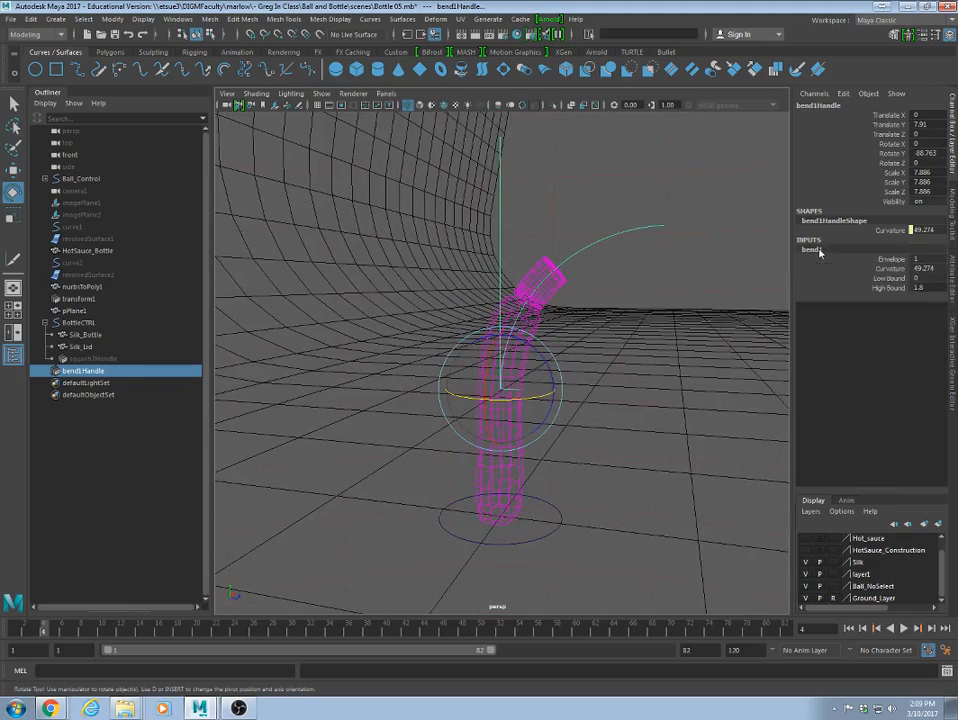
left_click(891, 269)
middle_click_drag(573, 417, 512, 412)
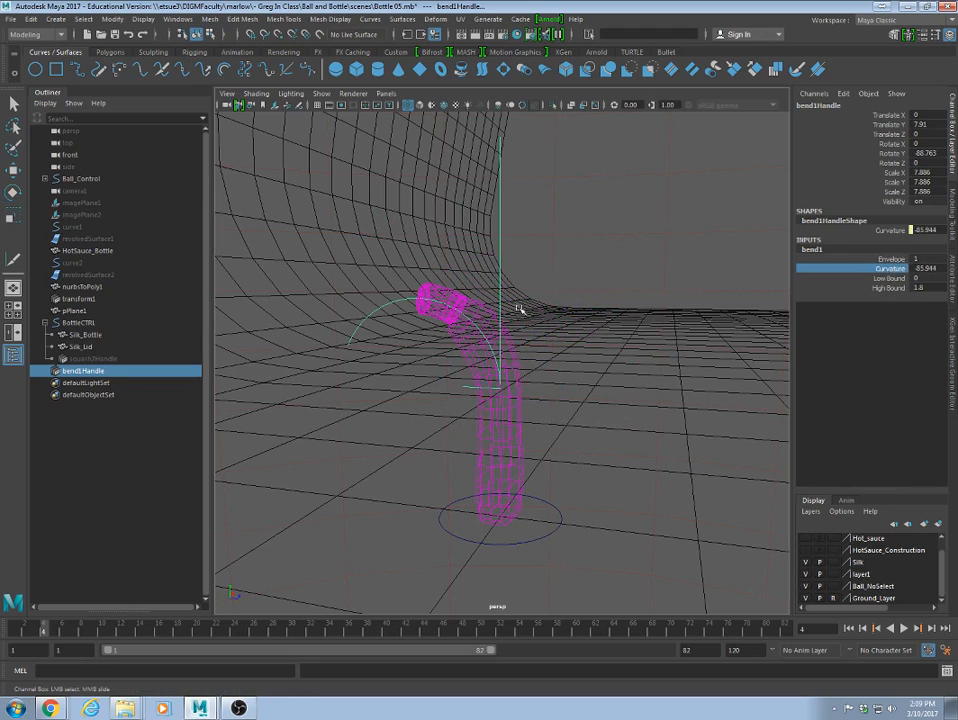
key("w")
left_click_drag(499, 331, 501, 366)
Try a Squash value of 0.2 on BottleCTRL with the bottle bent, and undo it.
left_click(558, 523)
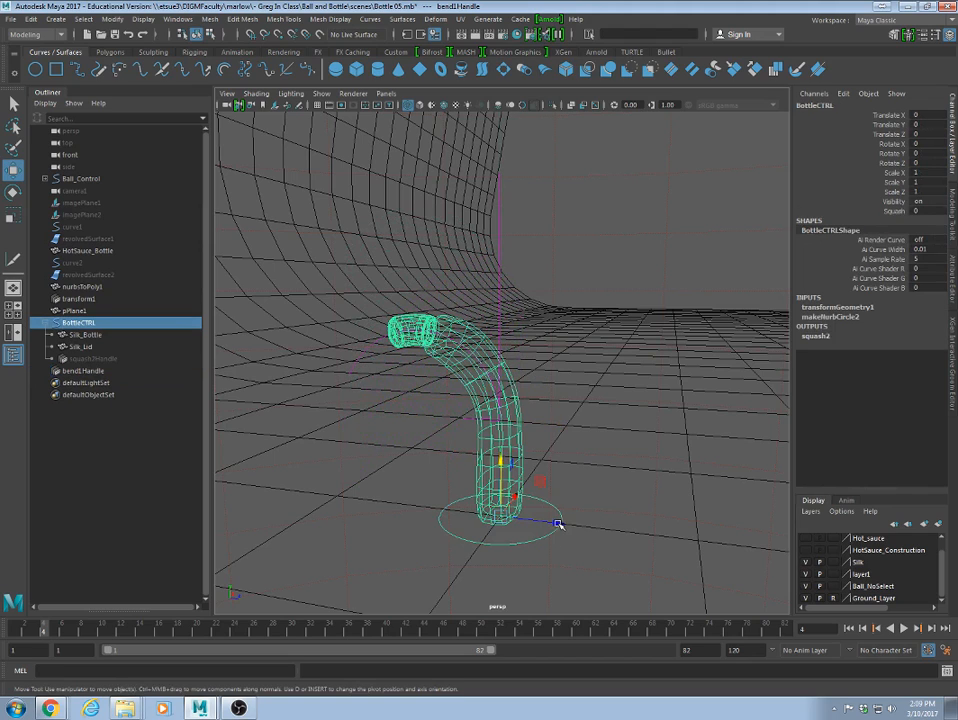
left_click(893, 211)
middle_click_drag(646, 400, 565, 407)
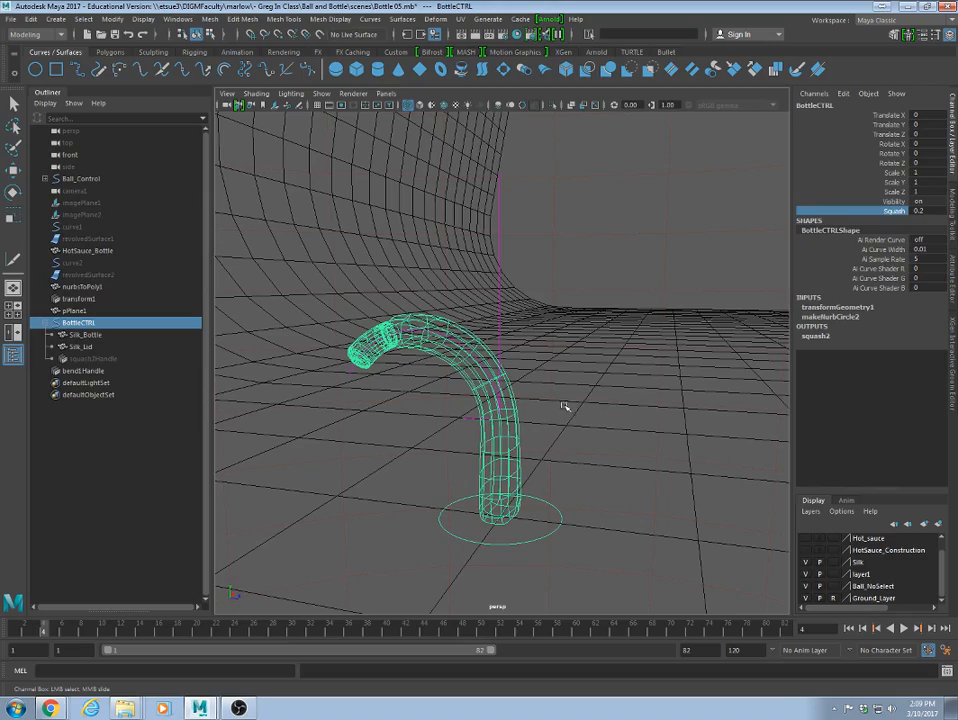
key("ctrl+z")
Select bend1Handle and set its Rotate Y to 0.
mouse_move(507, 411)
left_mouse_down("alt")
mouse_move(602, 401)
mouse_move(526, 412)
left_mouse_up("alt")
left_click_drag(493, 293, 365, 322, "alt")
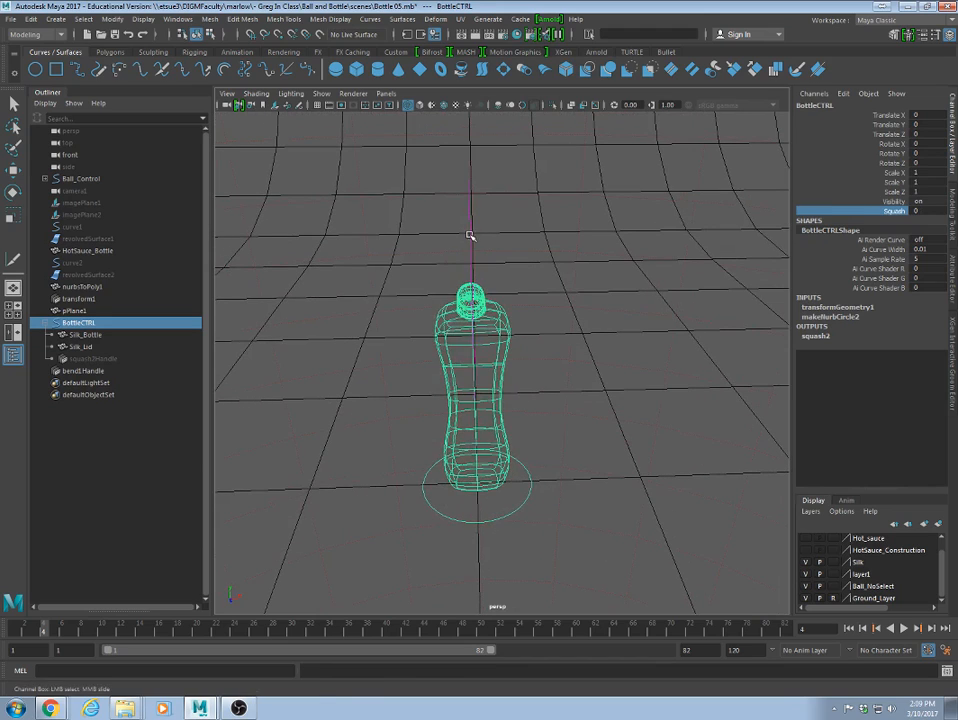
left_click(470, 235)
left_click(940, 154)
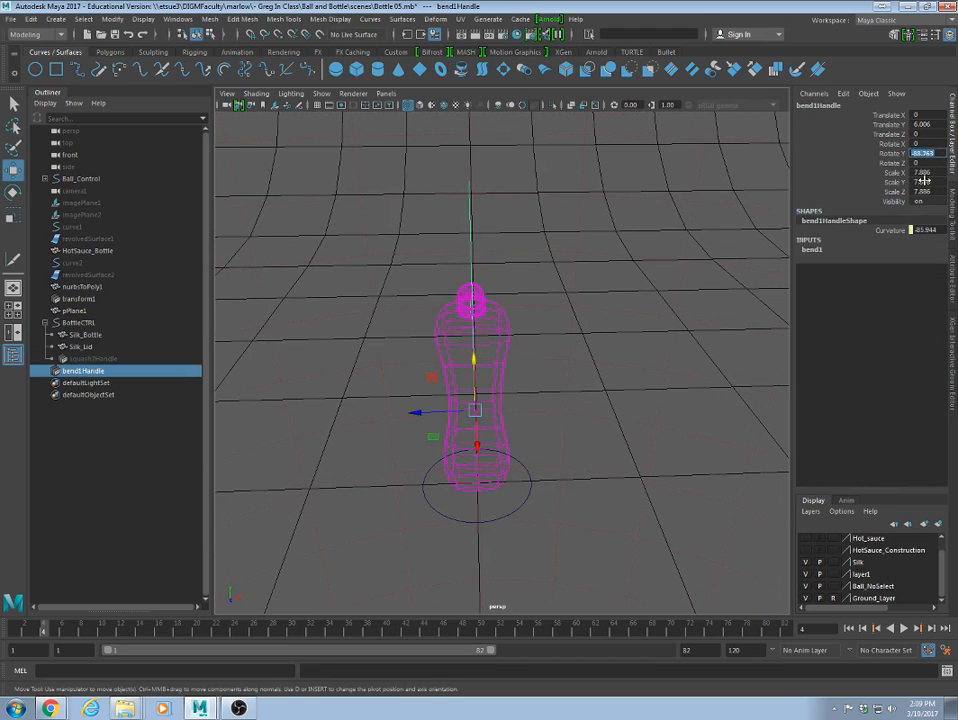
type("0")
key("Return")
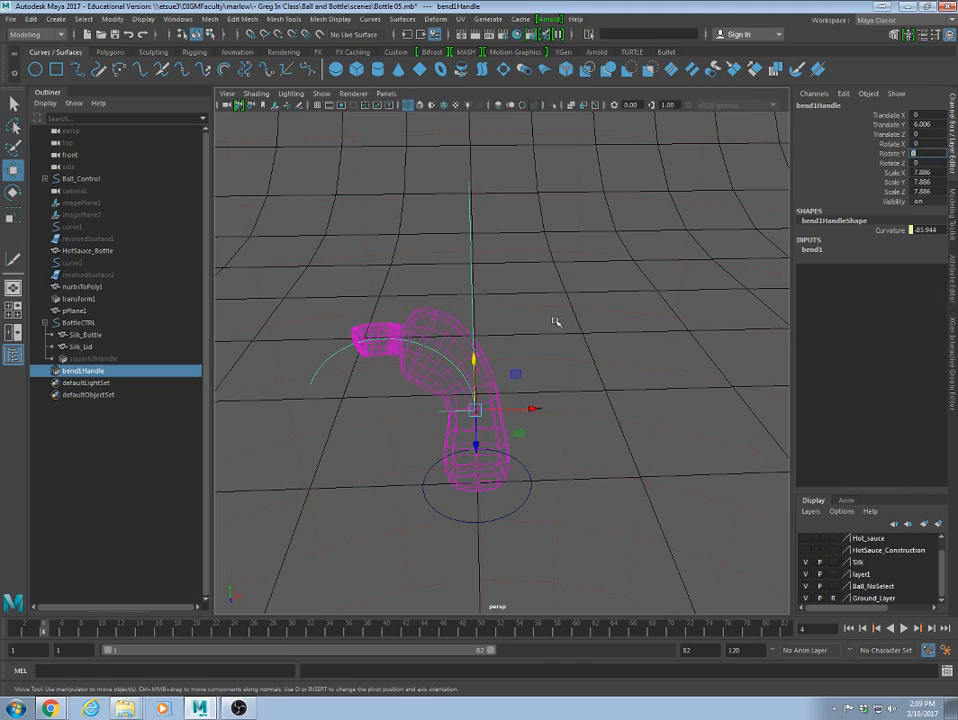
Reselect bend1Handle and set bend1's Curvature to 0 to straighten the bottle.
left_click_drag(556, 321, 339, 358, "alt")
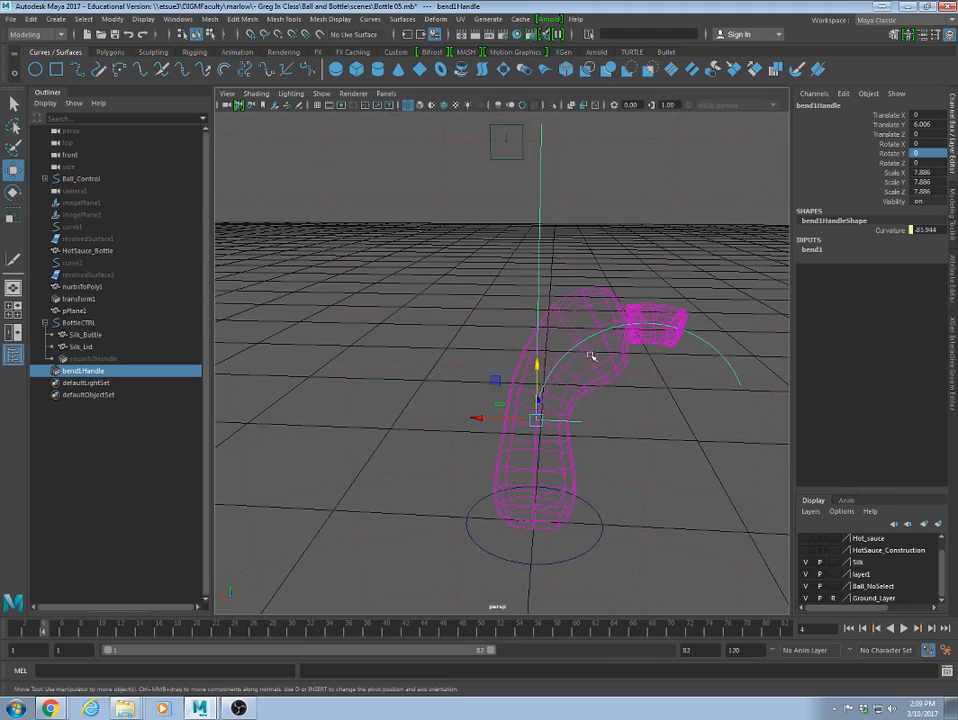
left_click(604, 316)
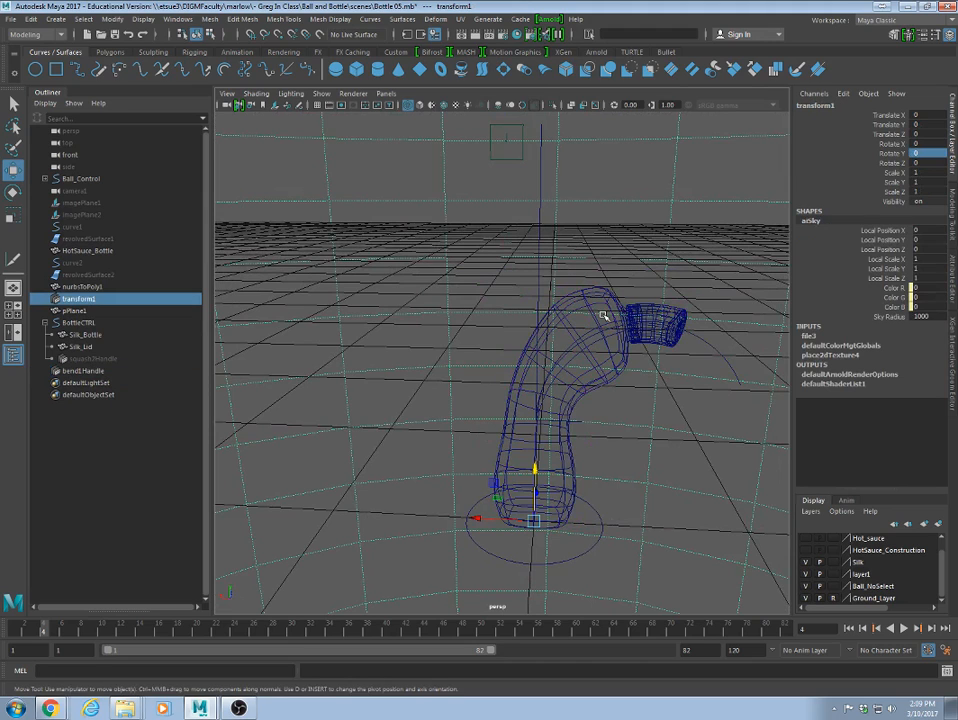
left_click(549, 285)
left_click_drag(518, 322, 578, 338, "alt")
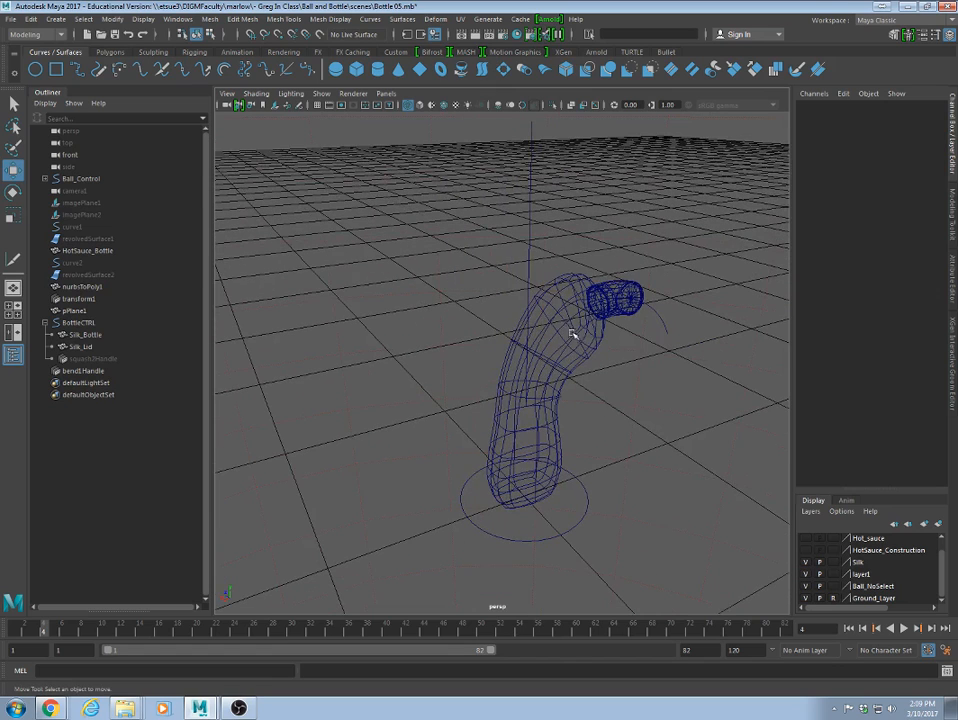
left_click(531, 253)
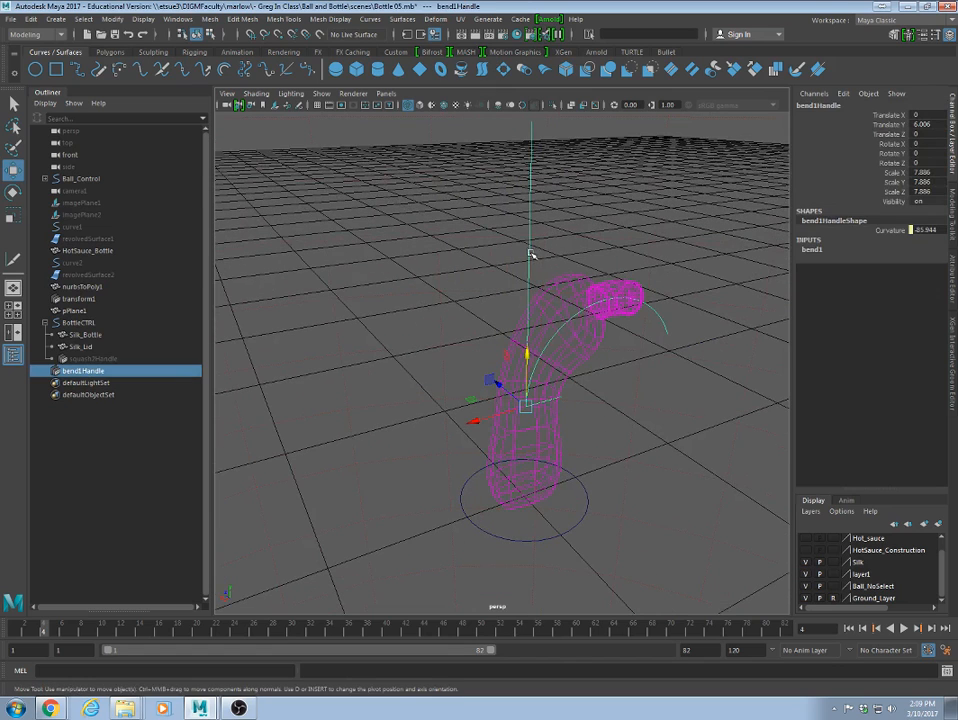
left_click(812, 249)
left_click(923, 268)
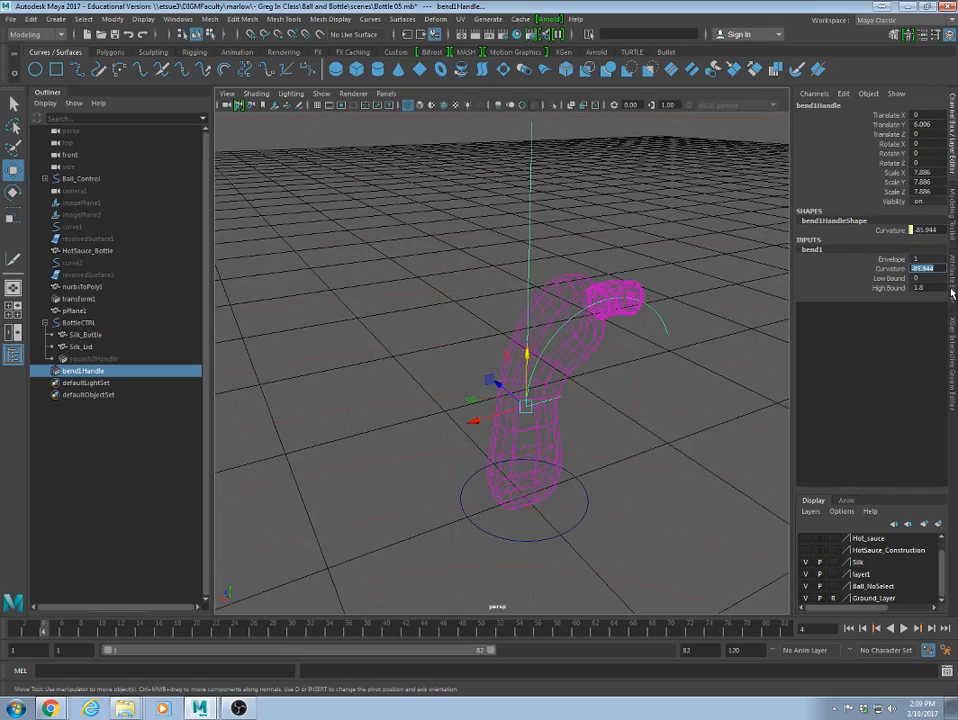
type("0")
key("Return")
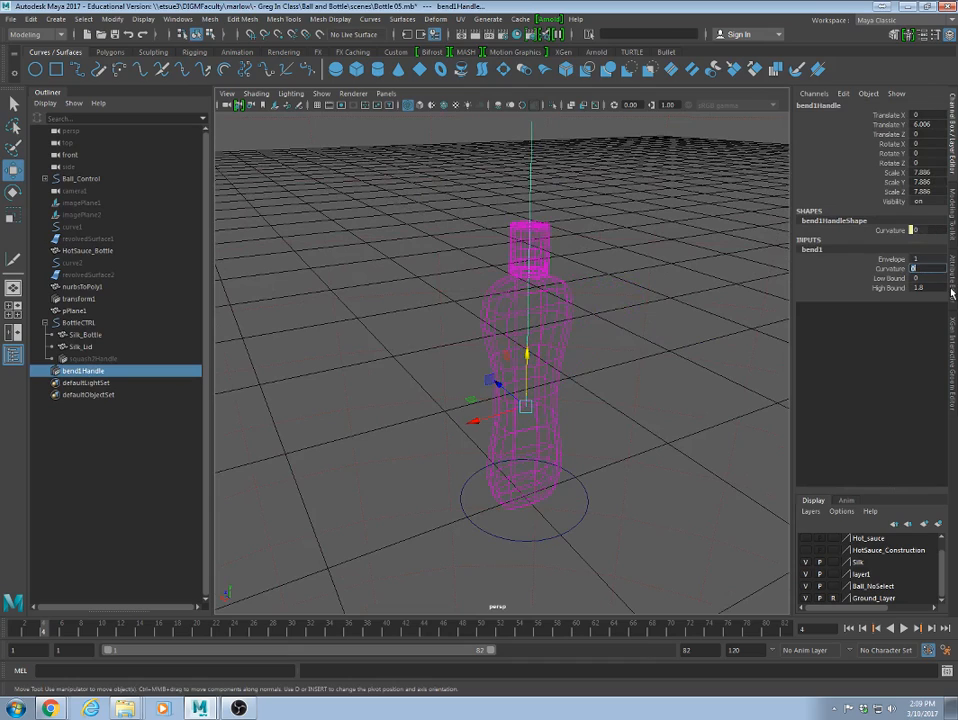
Try moving BottleCTRL to about X -3.1, Y 4.1, Z -12 with bend1Handle unparented, and undo the move.
left_click(577, 522)
left_click_drag(577, 522, 487, 436, "alt")
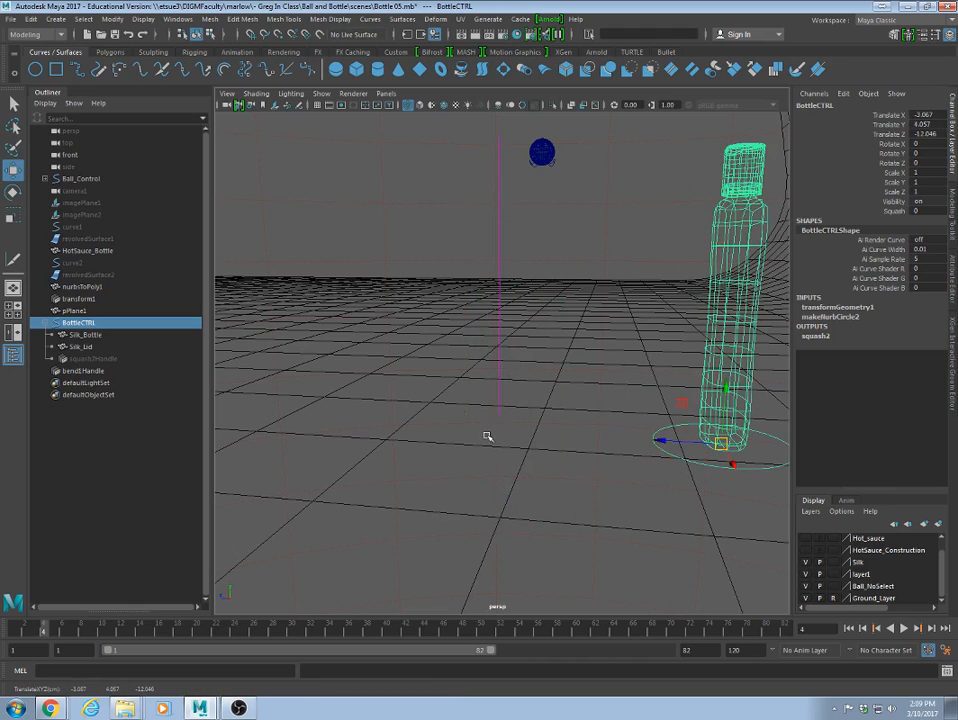
key("ctrl+z")
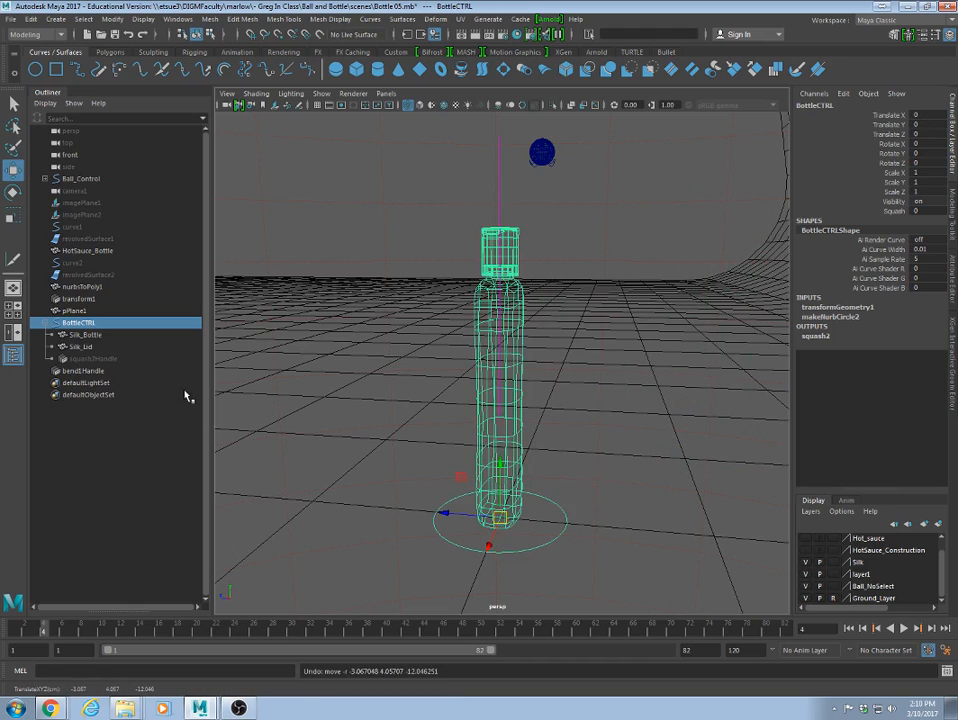
Parent bend1Handle under BottleCTRL and select the BottleCTRL circle.
left_click(68, 372)
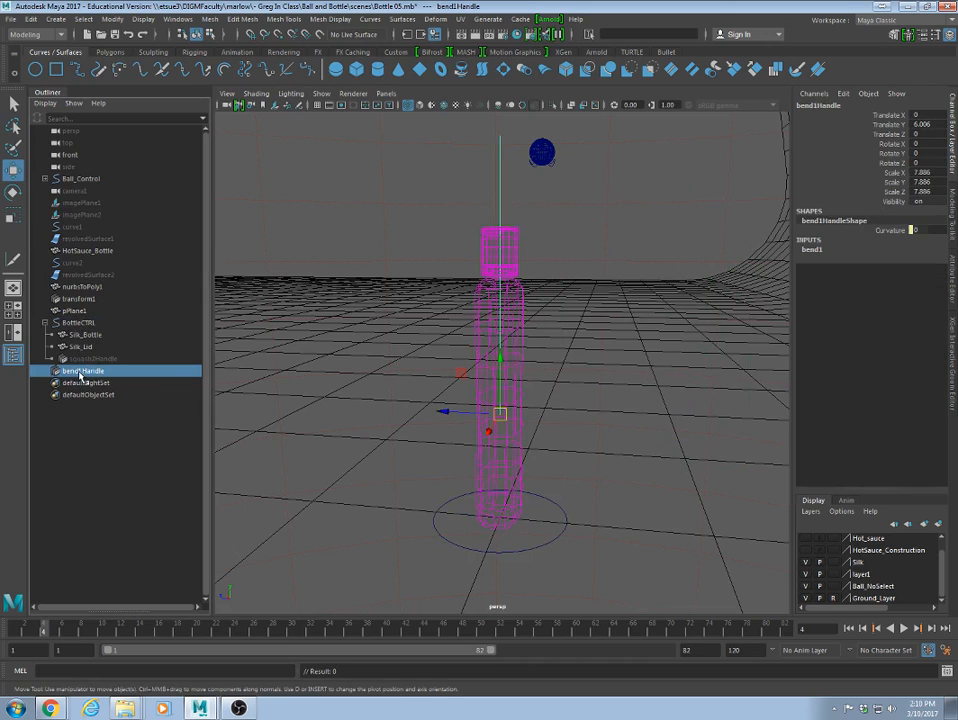
middle_click_drag(80, 374, 82, 328)
left_click(535, 546)
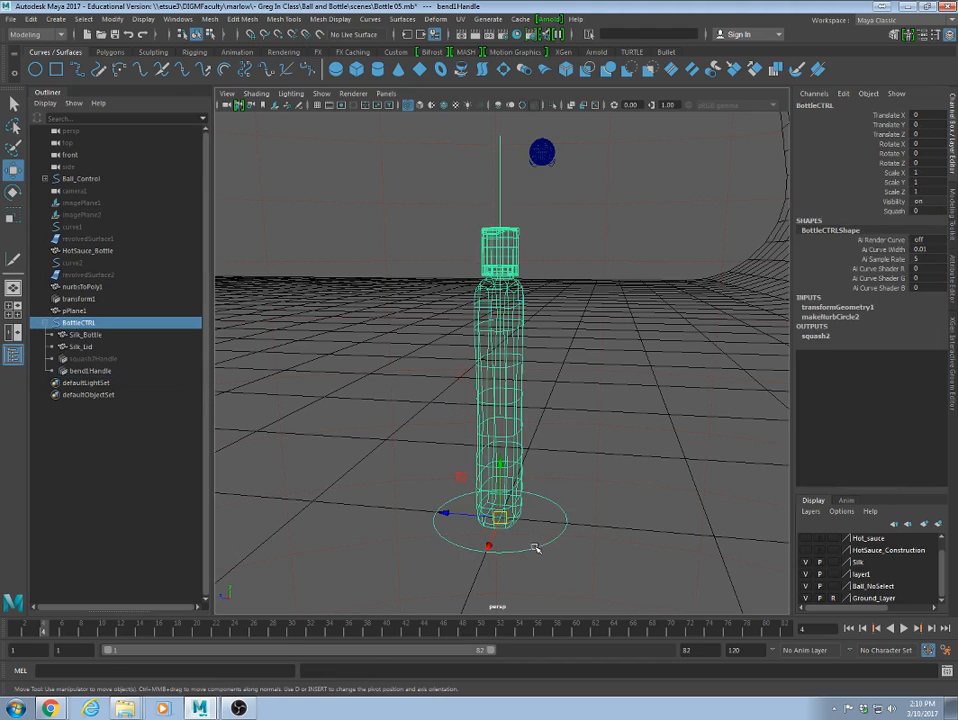
Test the parented rig by moving BottleCTRL to about X -1.9, Y 1.6, Z -8.4 and changing bend1's Curvature, and undo both.
left_click_drag(498, 517, 651, 488)
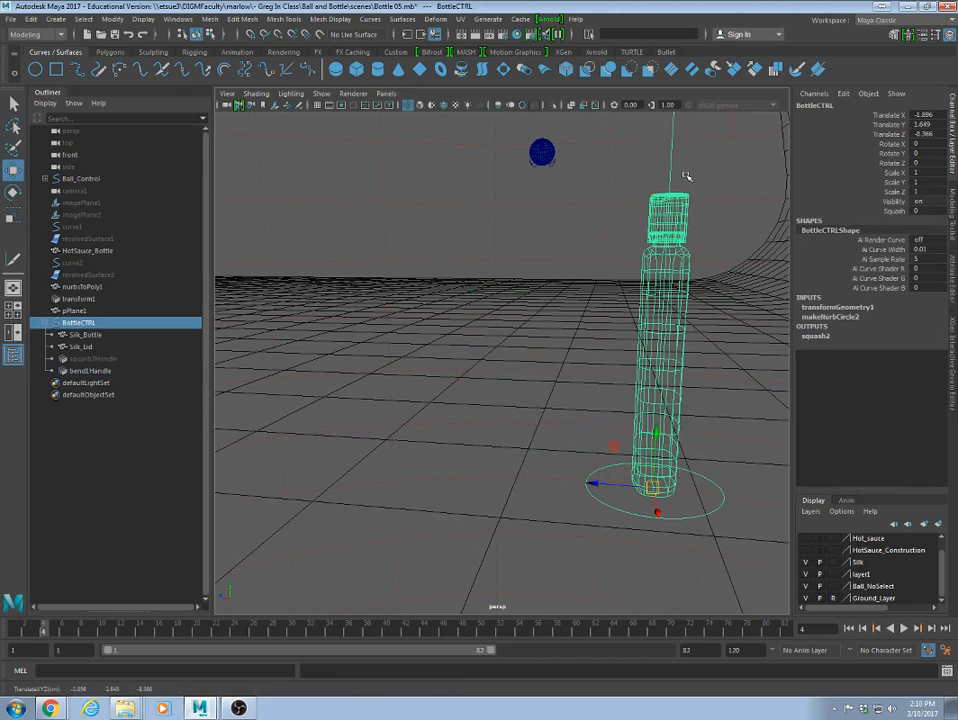
left_click(669, 173)
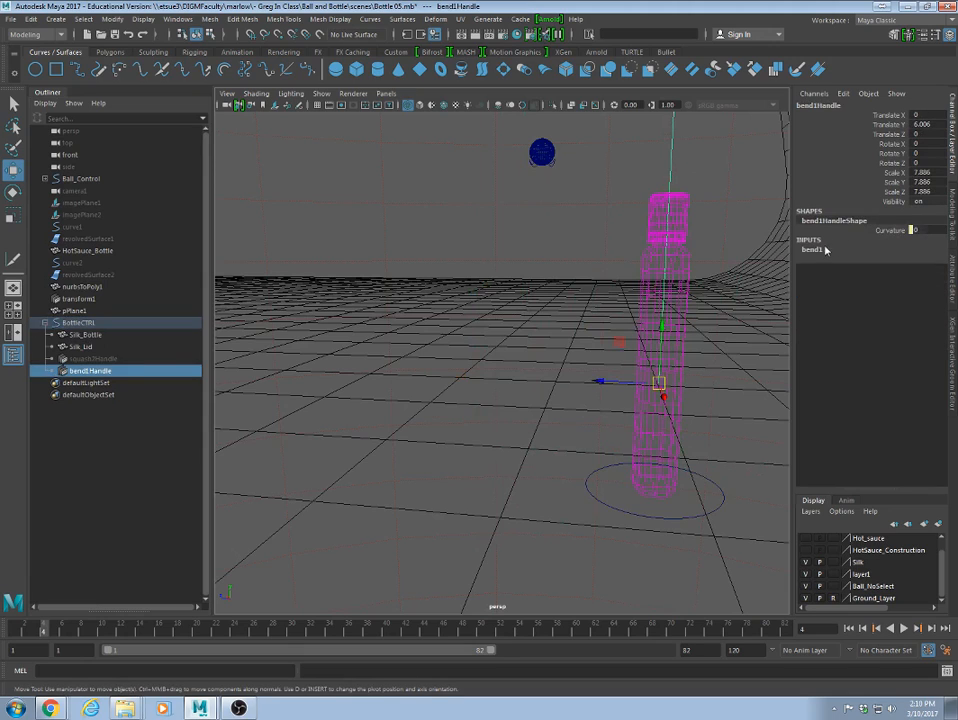
left_click(811, 249)
left_click(890, 268)
middle_click_drag(680, 330, 611, 334)
key("ctrl+z")
key("ctrl+z")
key("ctrl+z")
key("ctrl+z")
key("ctrl+z")
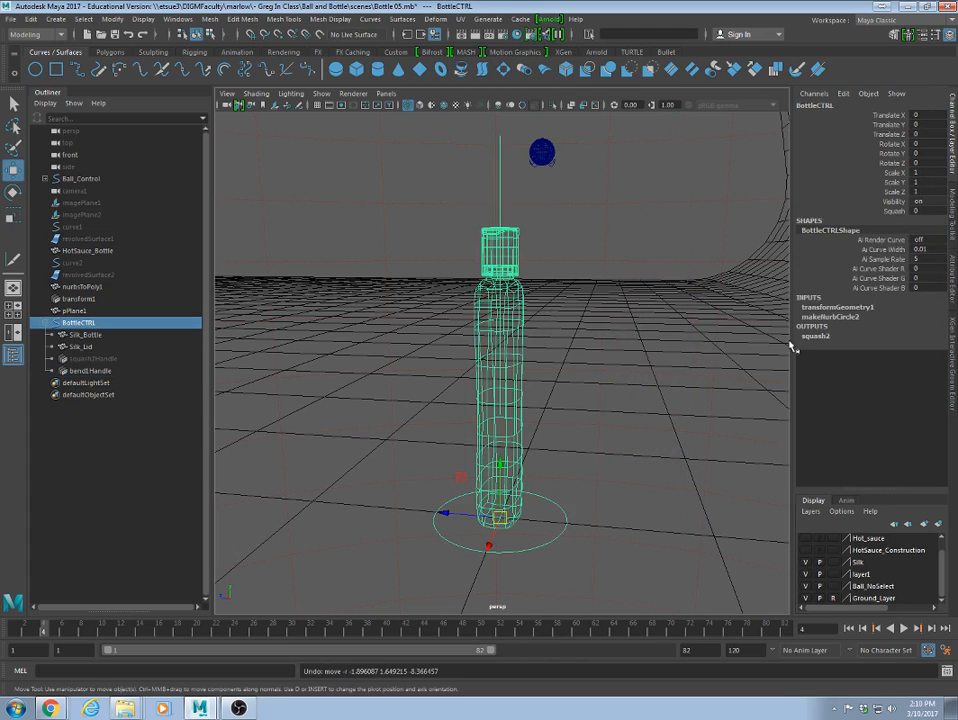
Add three keyable float attributes to BottleCTRL named Bend, Bend_Direction and Bend_Height, each with a default of 0.
left_click_drag(735, 346, 625, 353, "alt")
right_click_drag(715, 362, 608, 369, "alt")
mouse_move(608, 369)
left_mouse_down("alt")
mouse_move(593, 371)
mouse_move(605, 380)
left_mouse_up("alt")
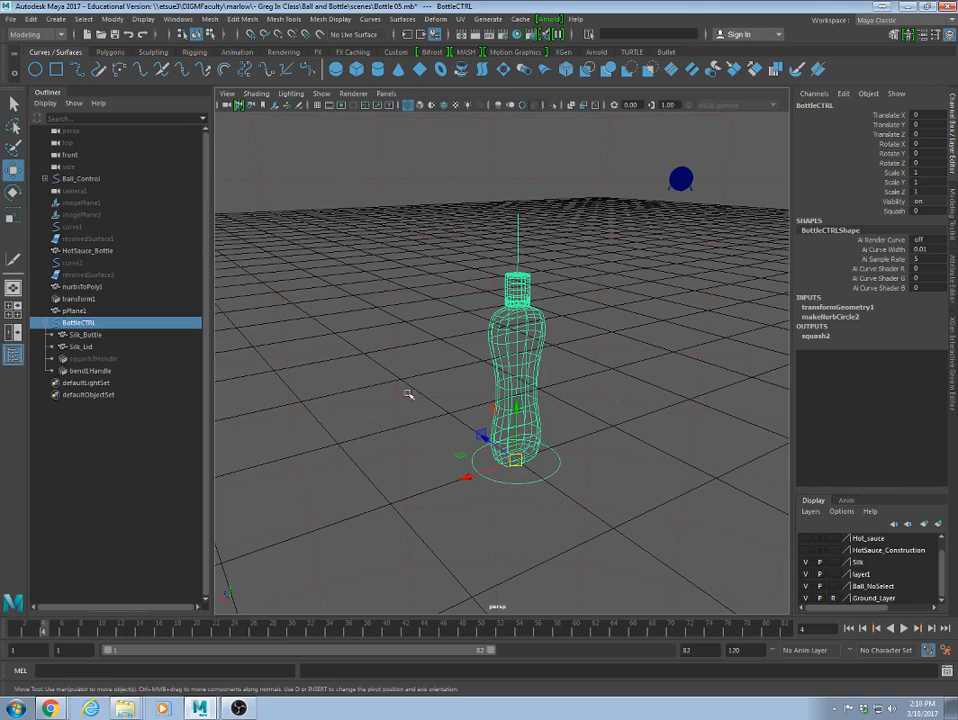
left_click(118, 21)
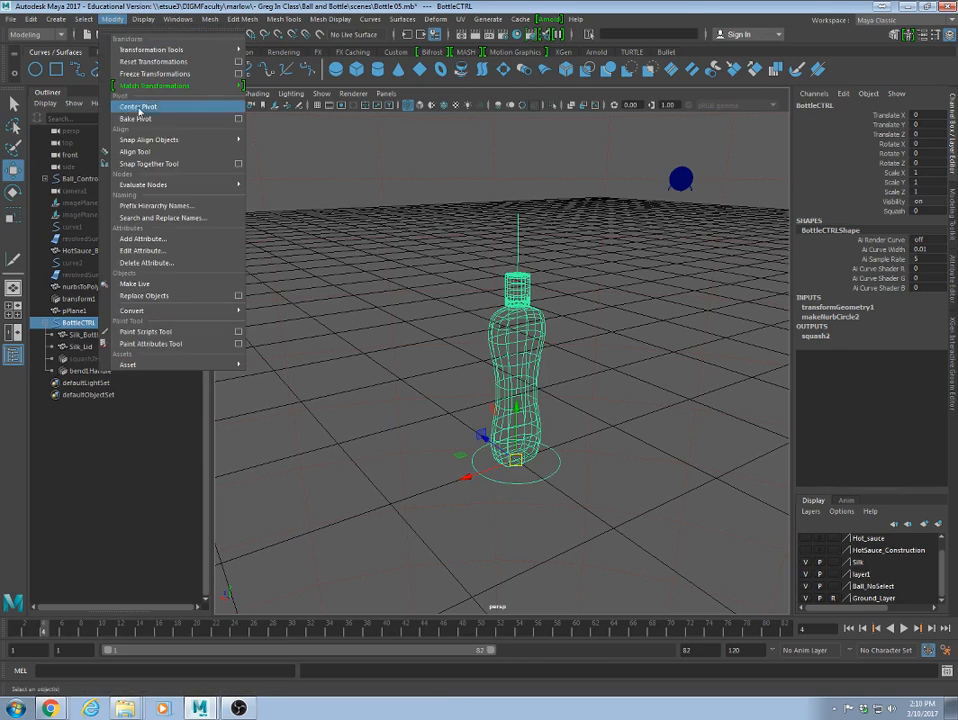
left_click(168, 239)
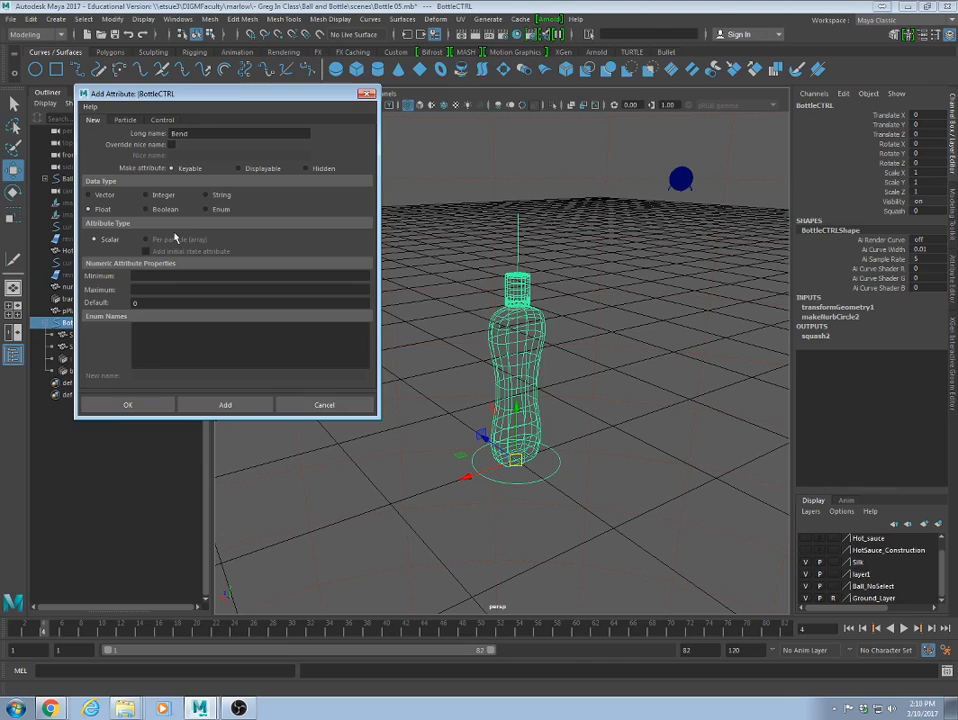
left_click(242, 406)
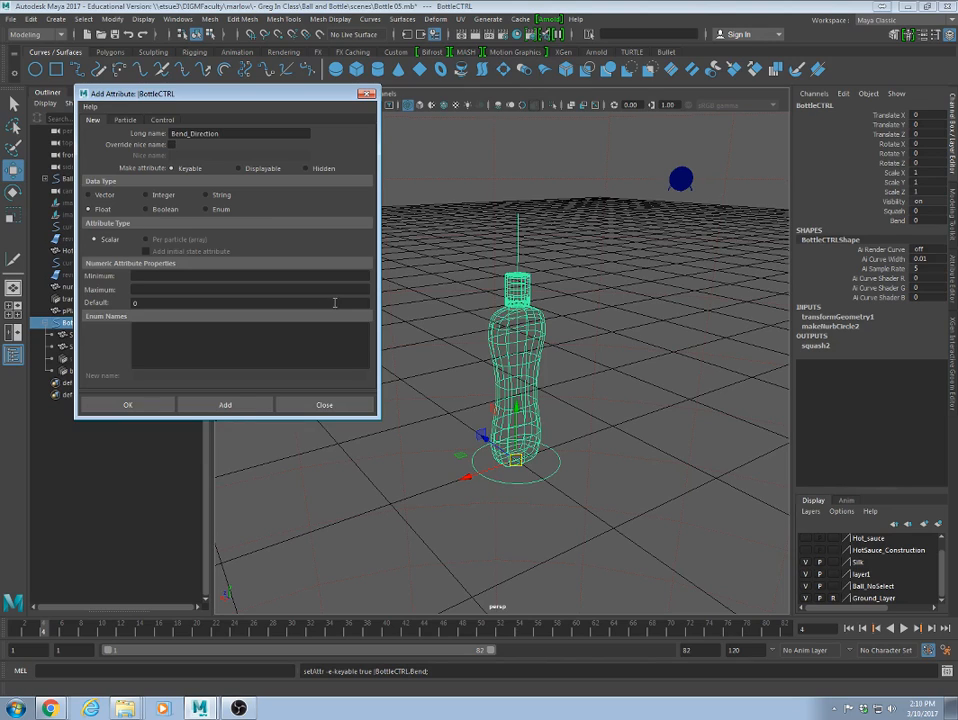
left_click(233, 404)
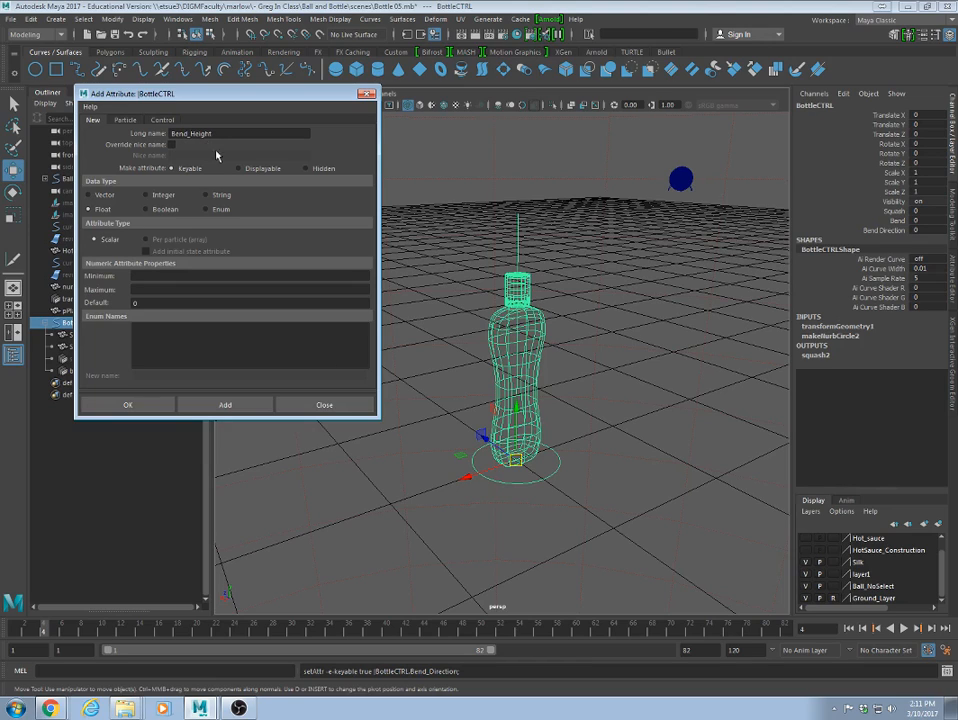
left_click(236, 404)
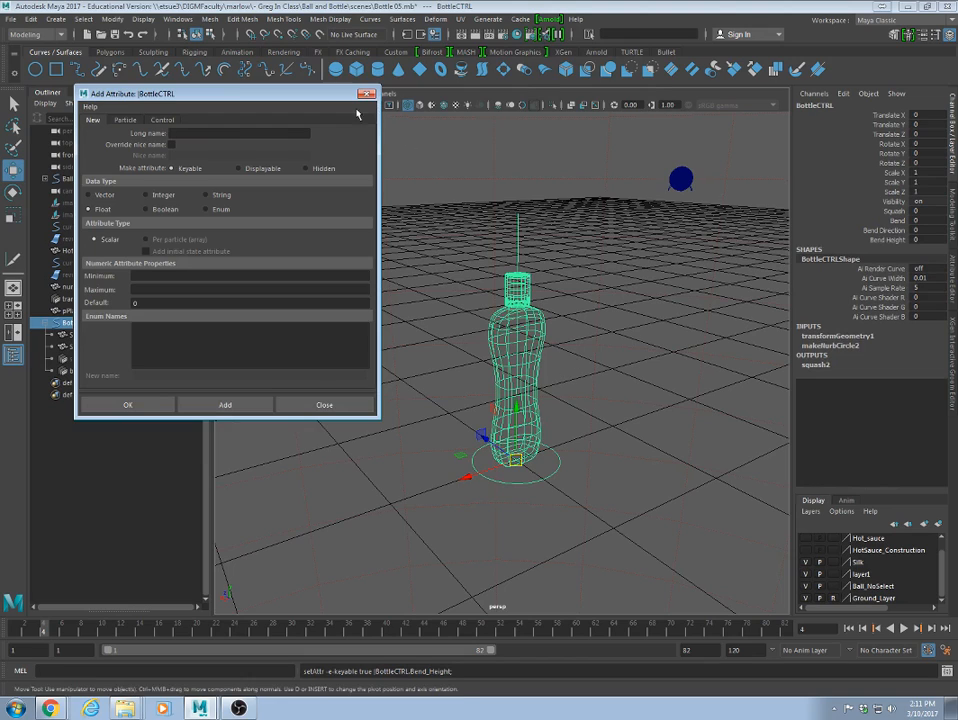
left_click(323, 405)
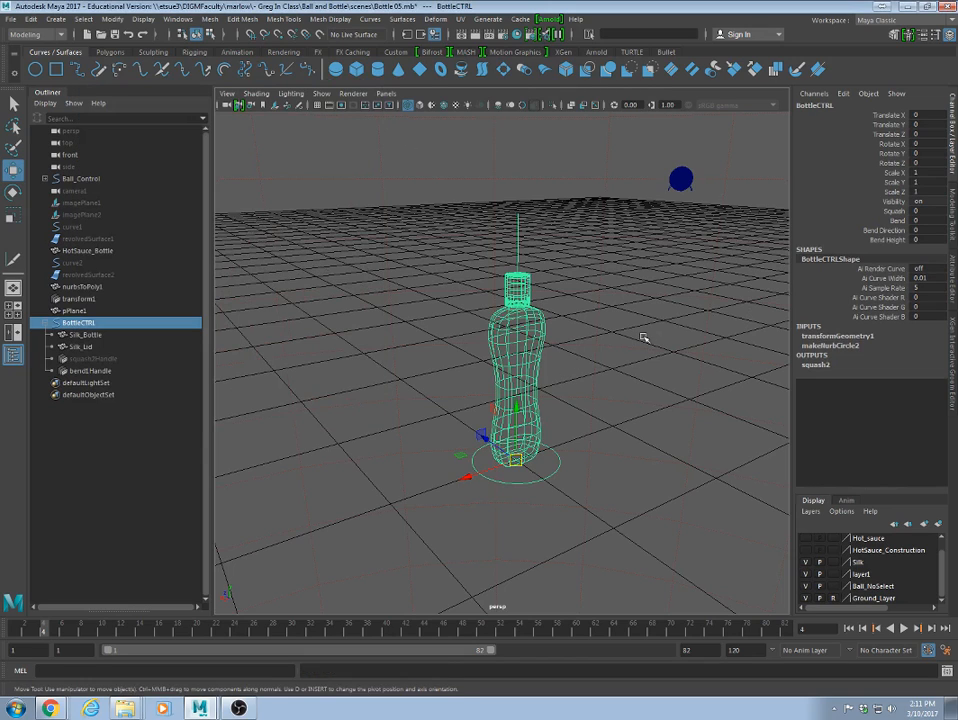
Try changing BottleCTRL's new Bend attribute interactively and undo the change.
left_click(569, 451)
left_click(558, 464)
left_click_drag(573, 476, 588, 486, "alt")
left_click(895, 220)
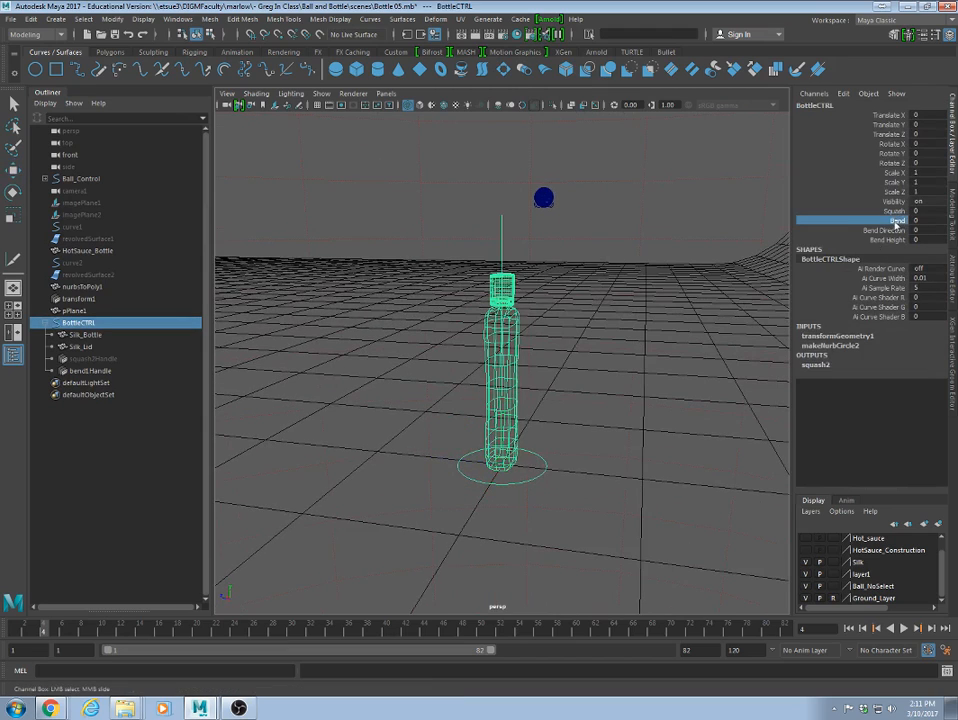
middle_click_drag(683, 326, 797, 363)
key("ctrl+z")
left_click_drag(602, 523, 515, 513, "alt")
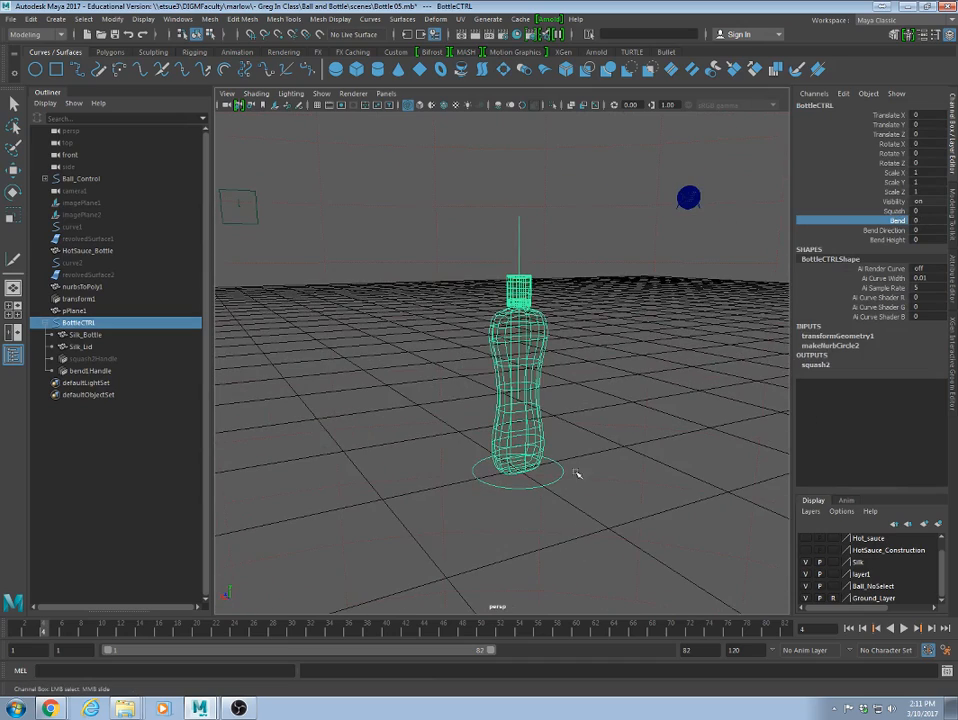
Open the Connection Editor with BottleCTRL as the source, clear of the bottle, and show its custom Bend attributes.
left_click(178, 19)
mouse_move(207, 89)
mouse_move(230, 61)
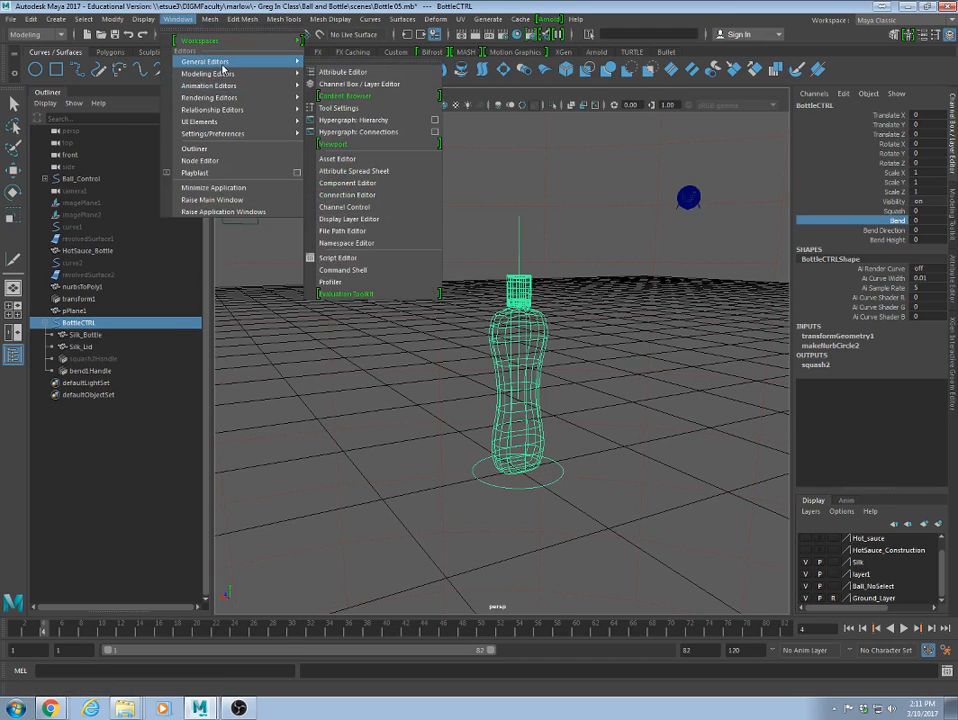
left_click(345, 195)
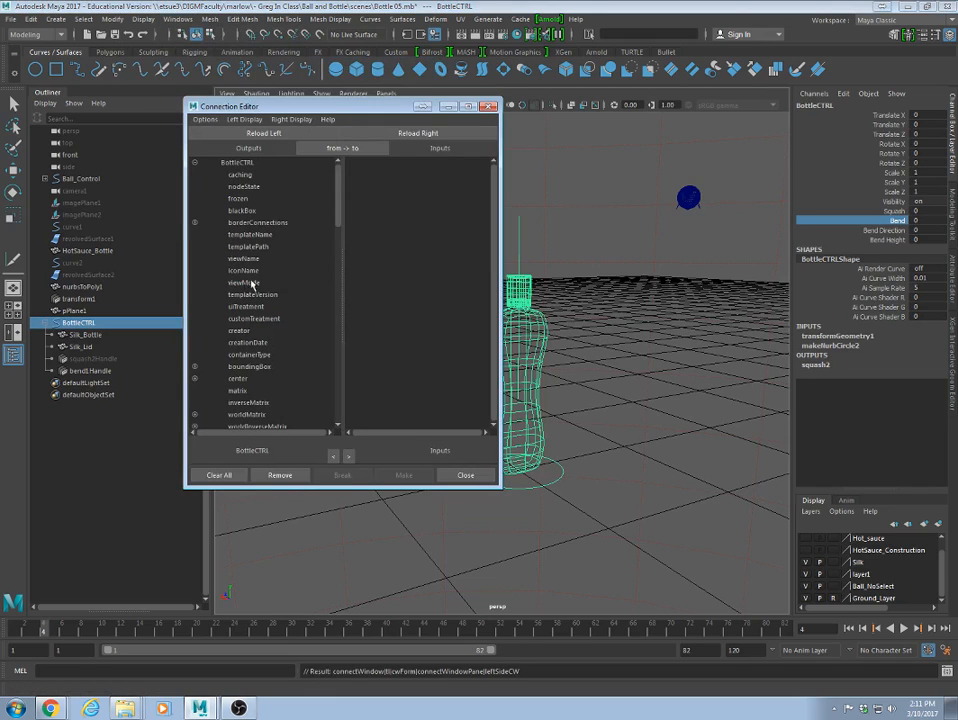
scroll(333, 208, "down", 15)
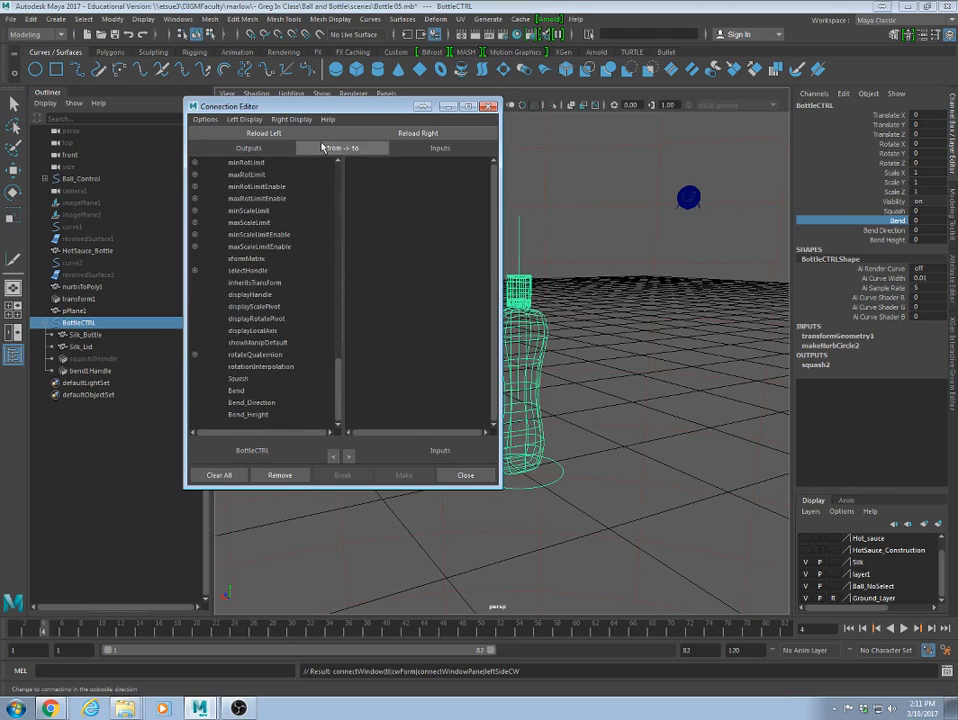
left_click_drag(344, 108, 221, 50)
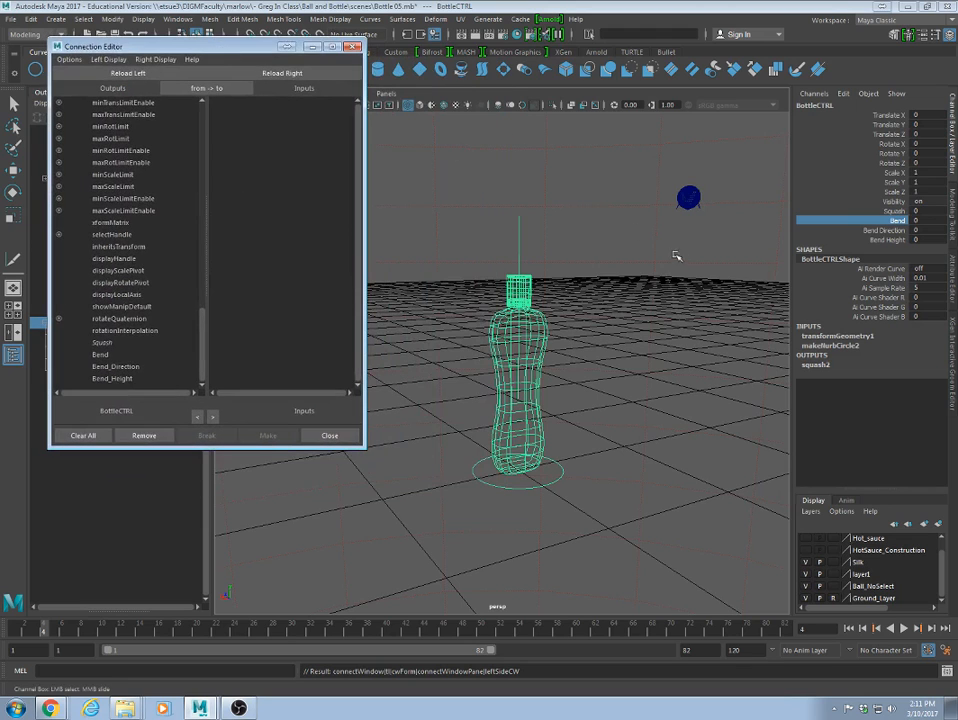
Load the bend1 deformer as the connection target and connect BottleCTRL's Bend to bend1's curvature.
key("w")
left_click(519, 240)
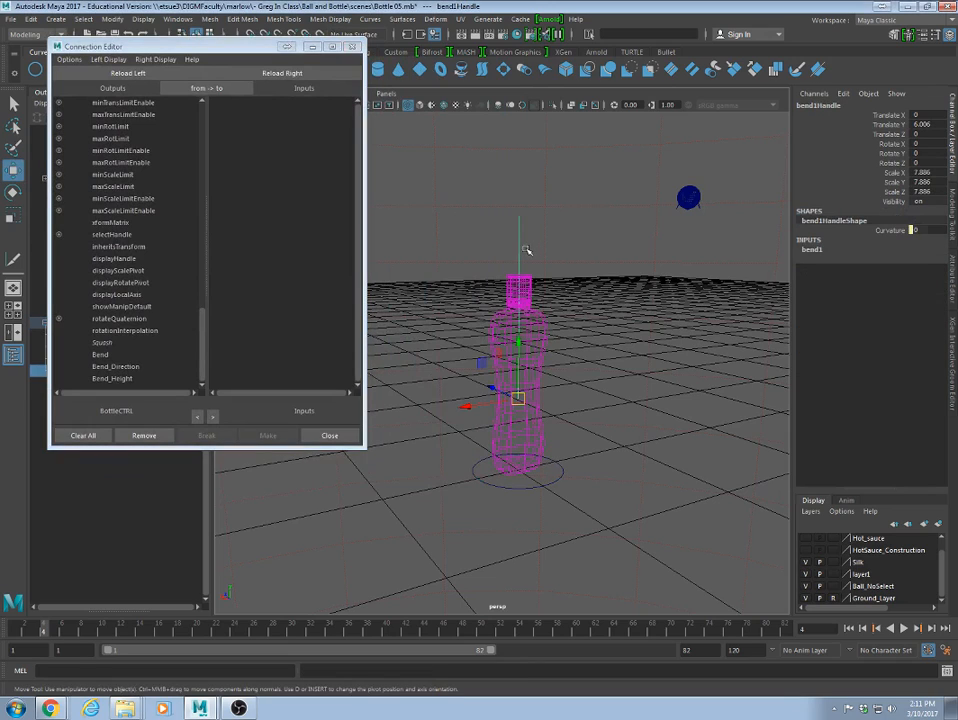
left_click(812, 250)
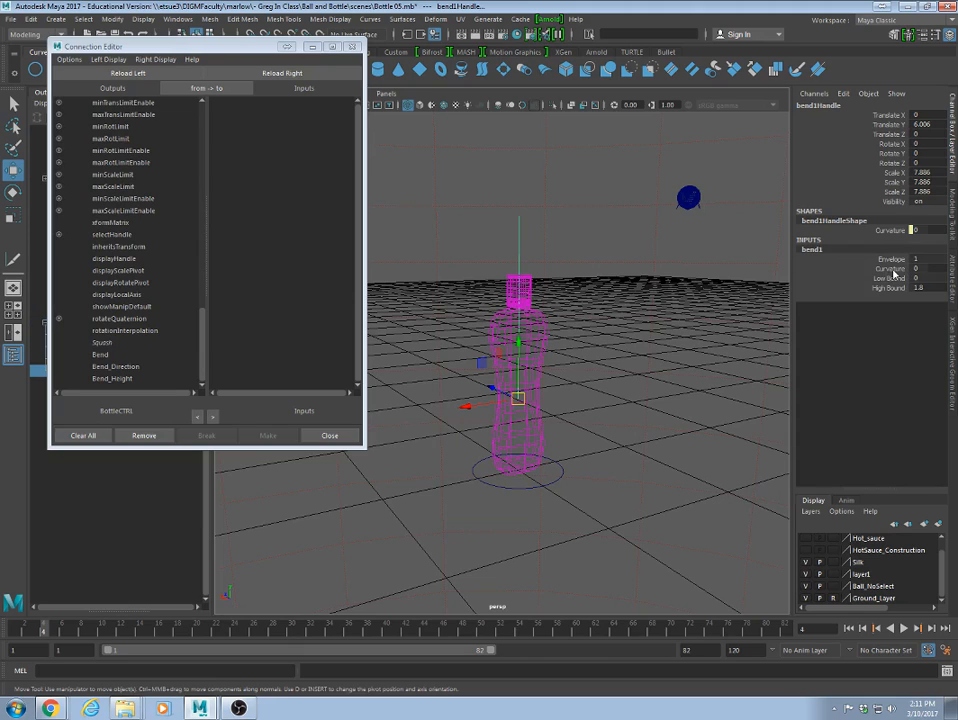
left_click(284, 73)
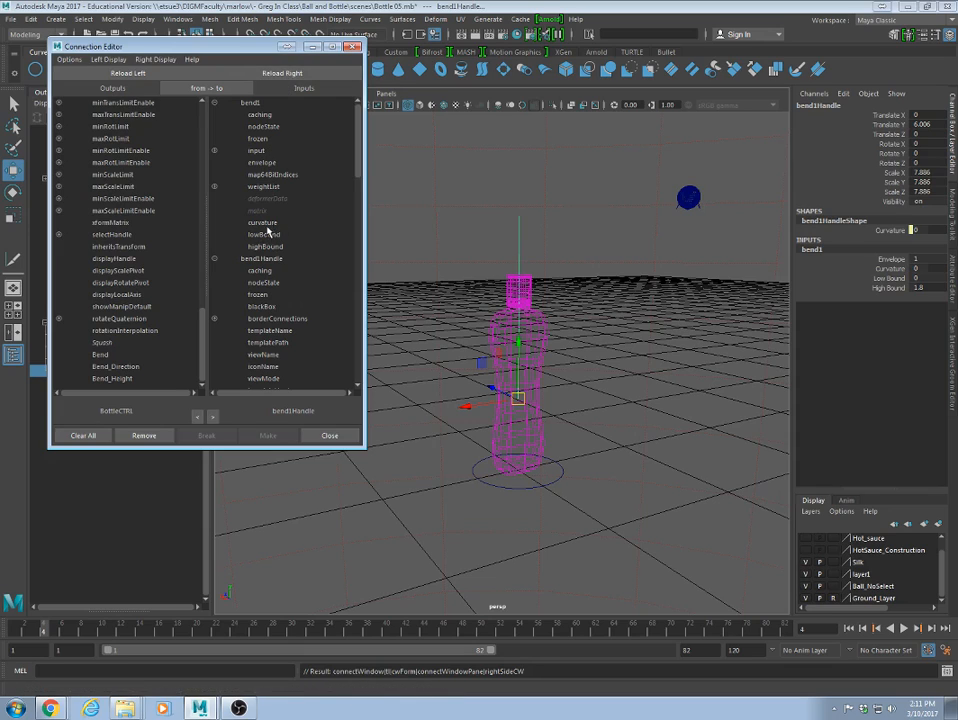
left_click(105, 355)
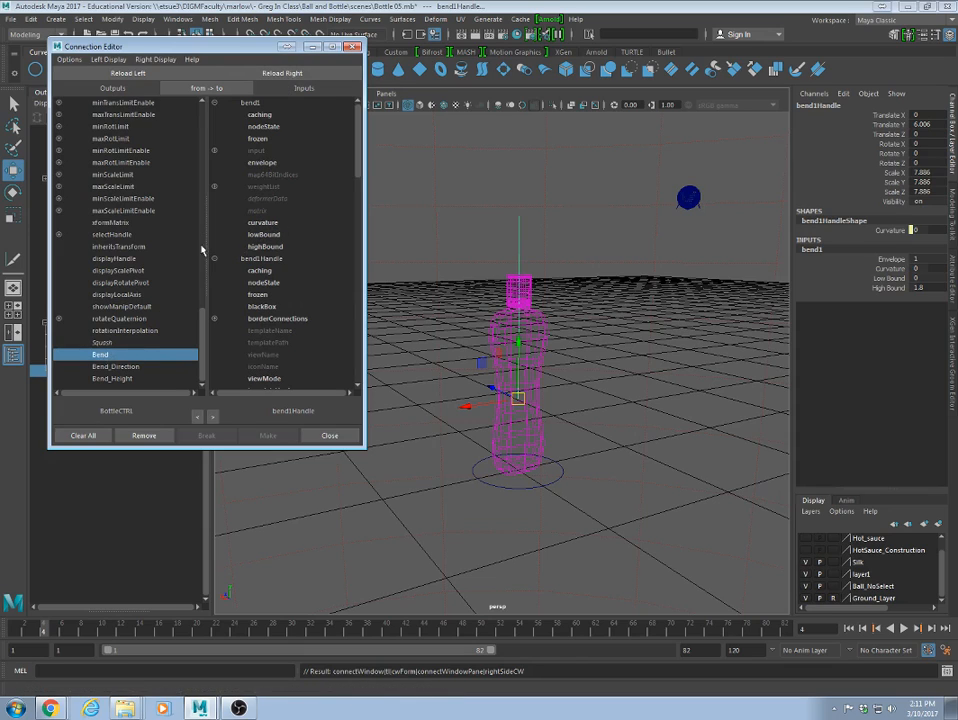
left_click(261, 223)
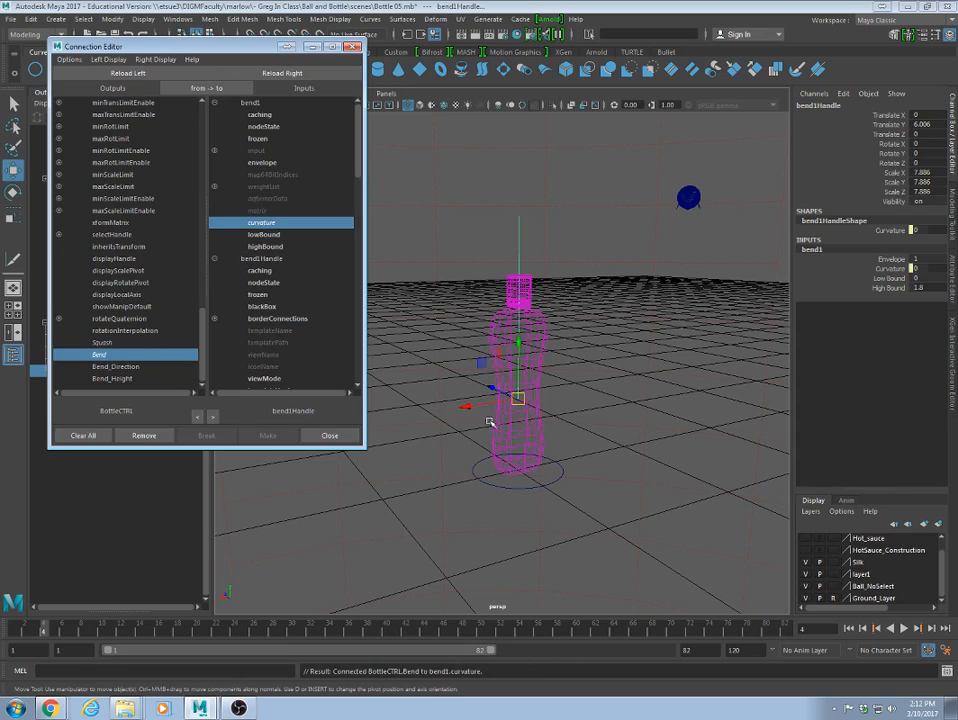
Test BottleCTRL's Bend attribute interactively, undo the first change, and set Bend to about 55.2.
left_click(557, 480)
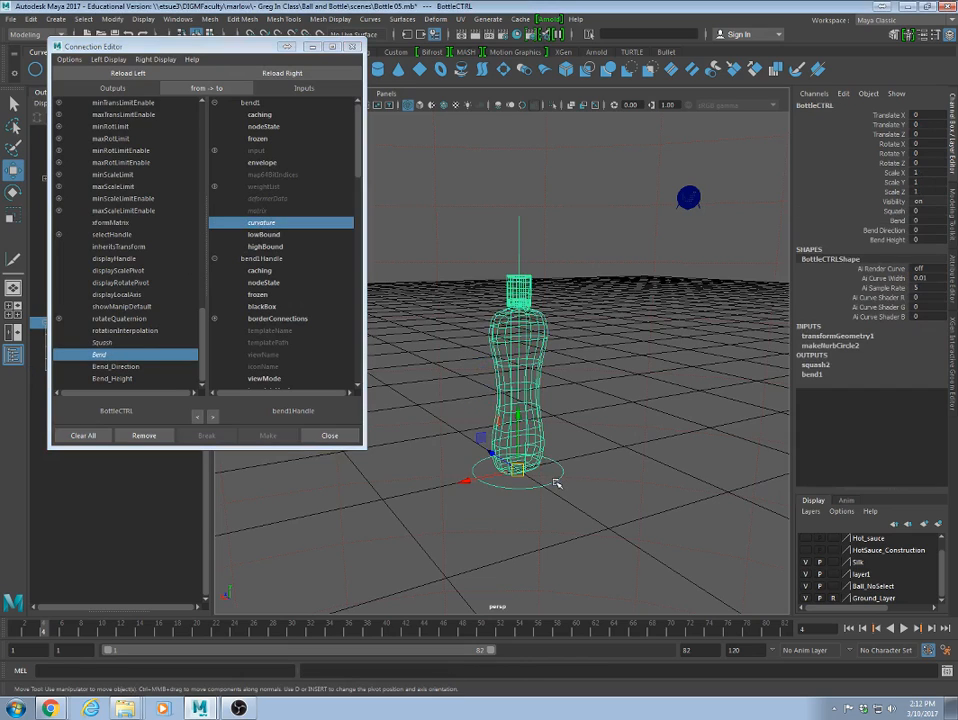
left_click(895, 221)
middle_click_drag(465, 228, 166, 351)
key("ctrl+z")
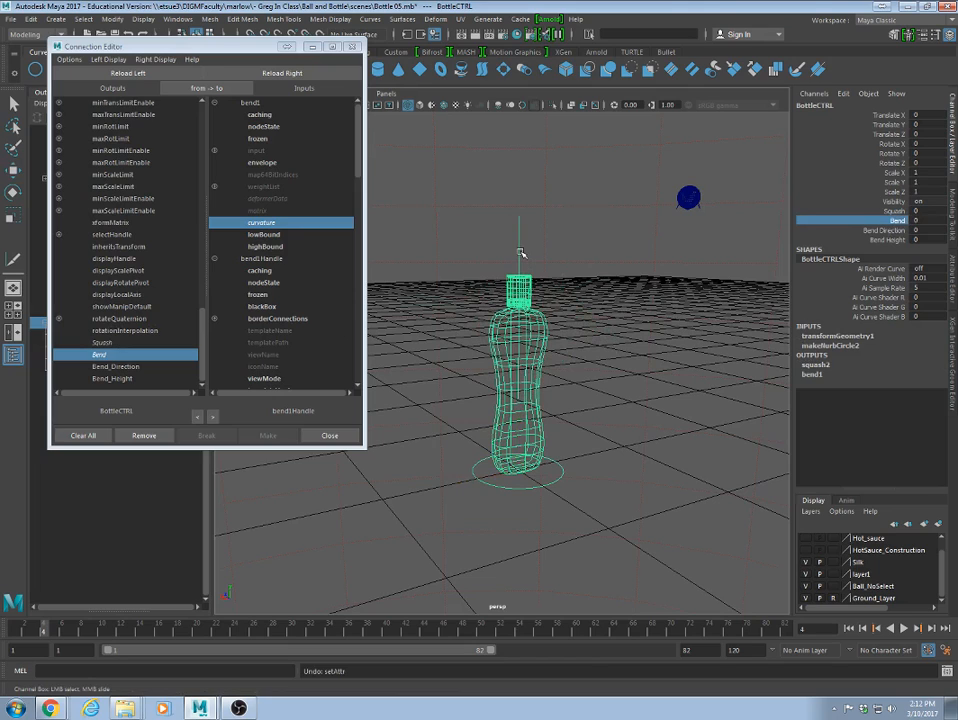
middle_click_drag(604, 346, 955, 398)
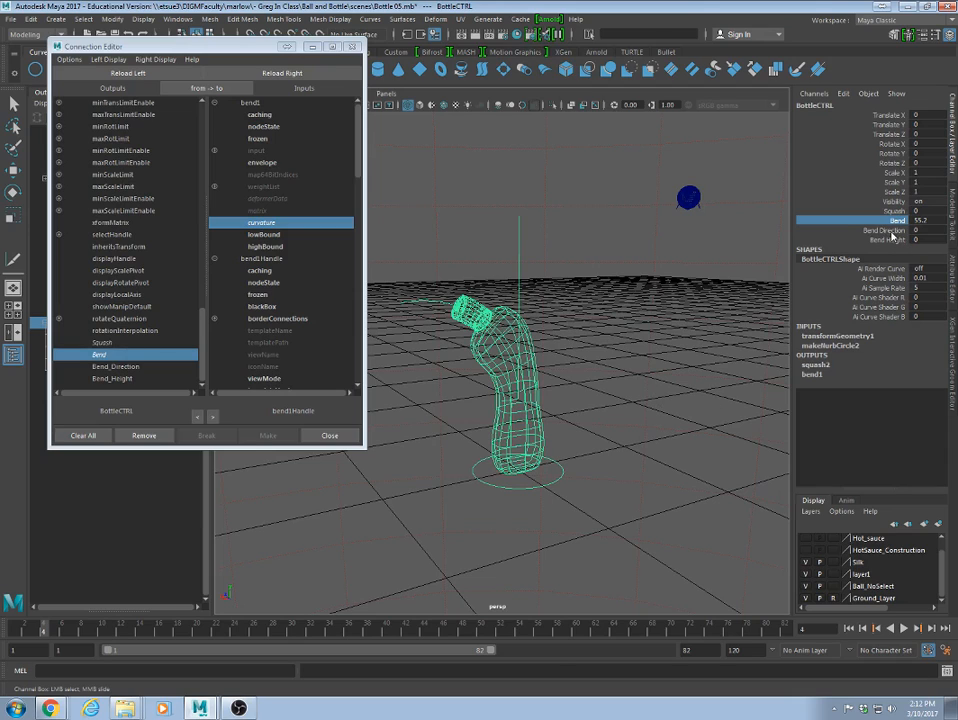
Select bend1Handle and reload it alone as the target side of the Connection Editor.
left_click(880, 231)
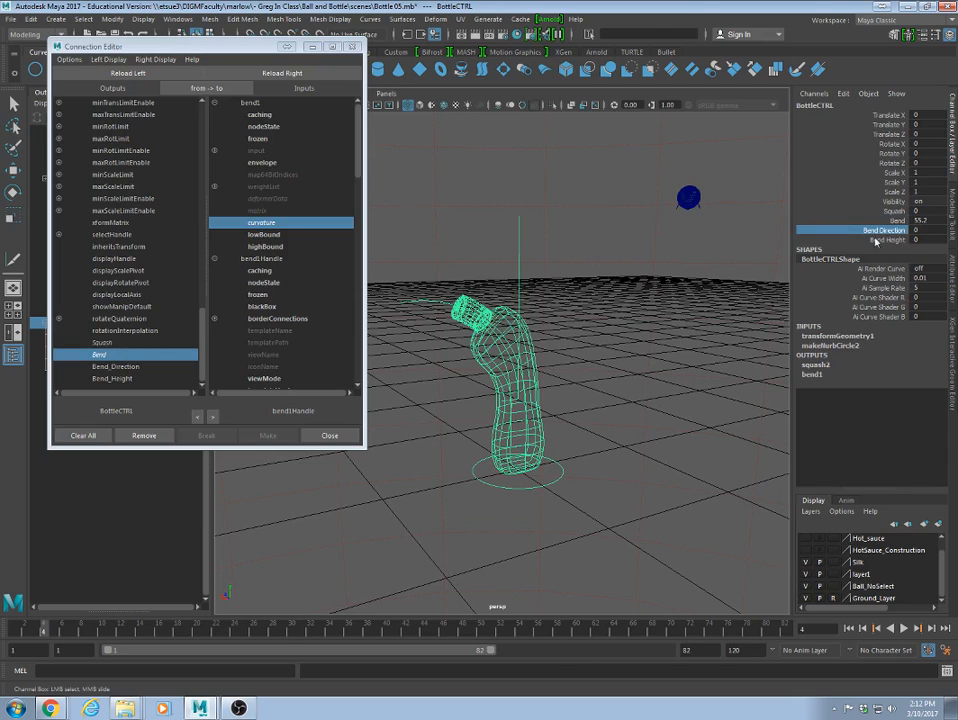
left_click(578, 244)
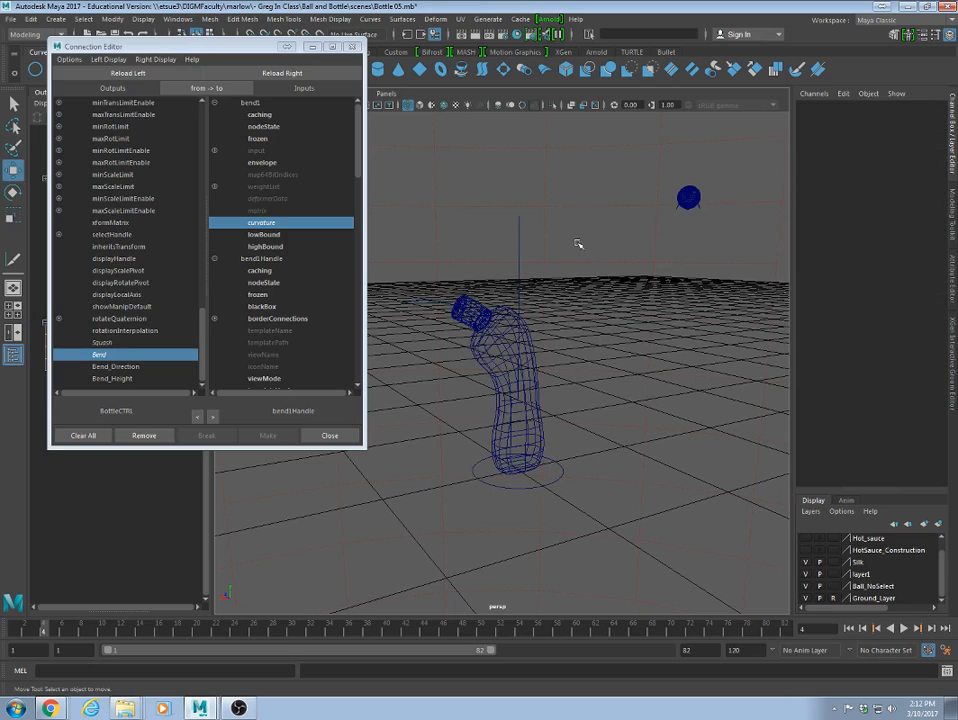
left_click(518, 259)
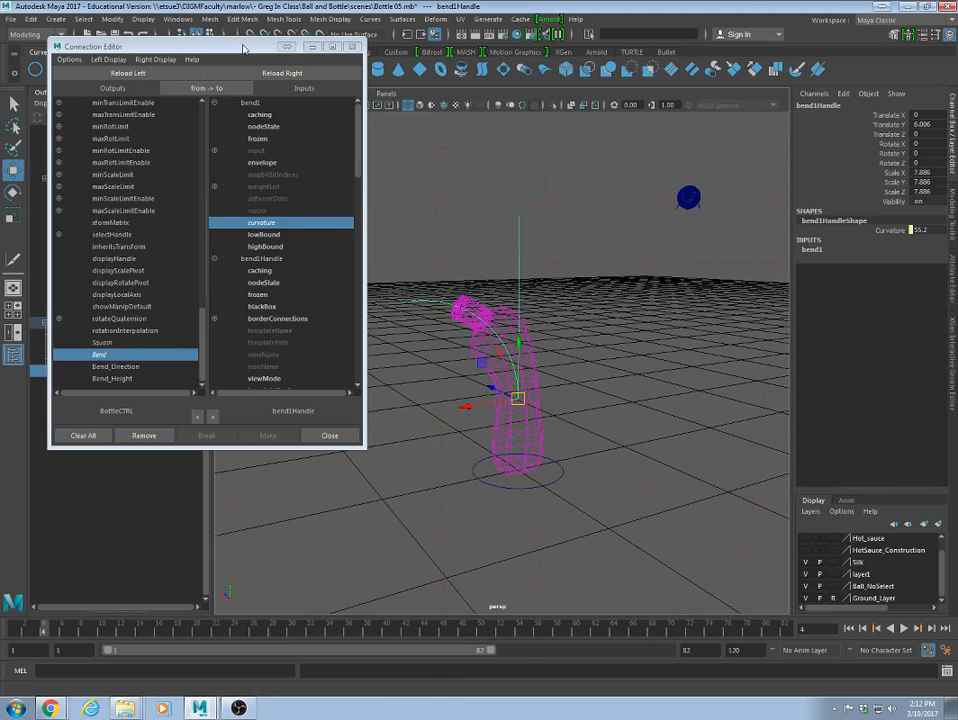
left_click_drag(243, 51, 208, 59)
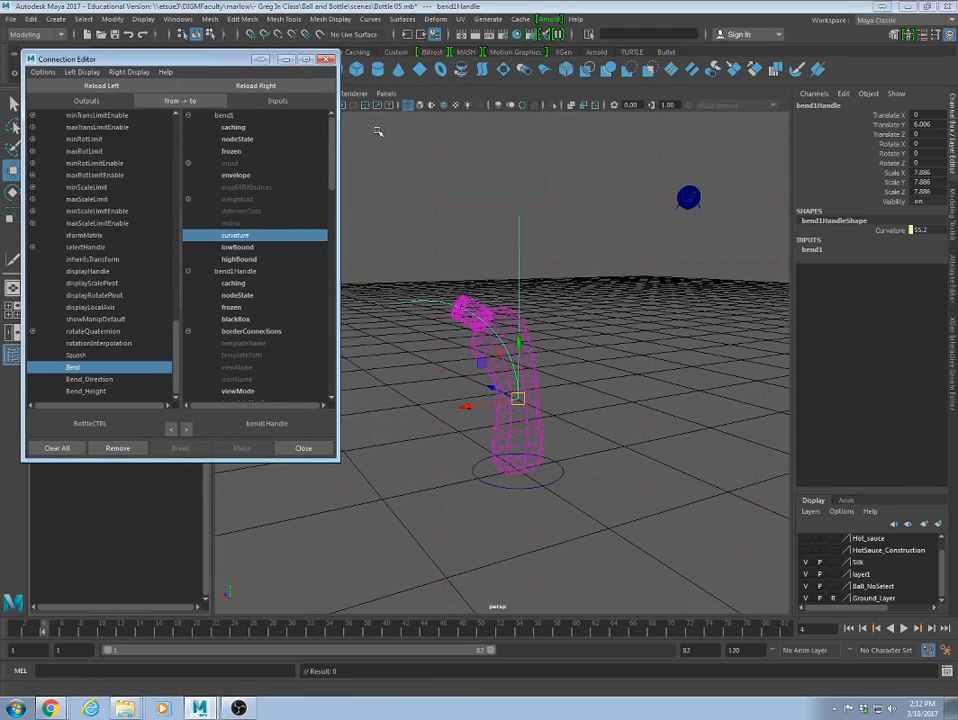
left_click(265, 86)
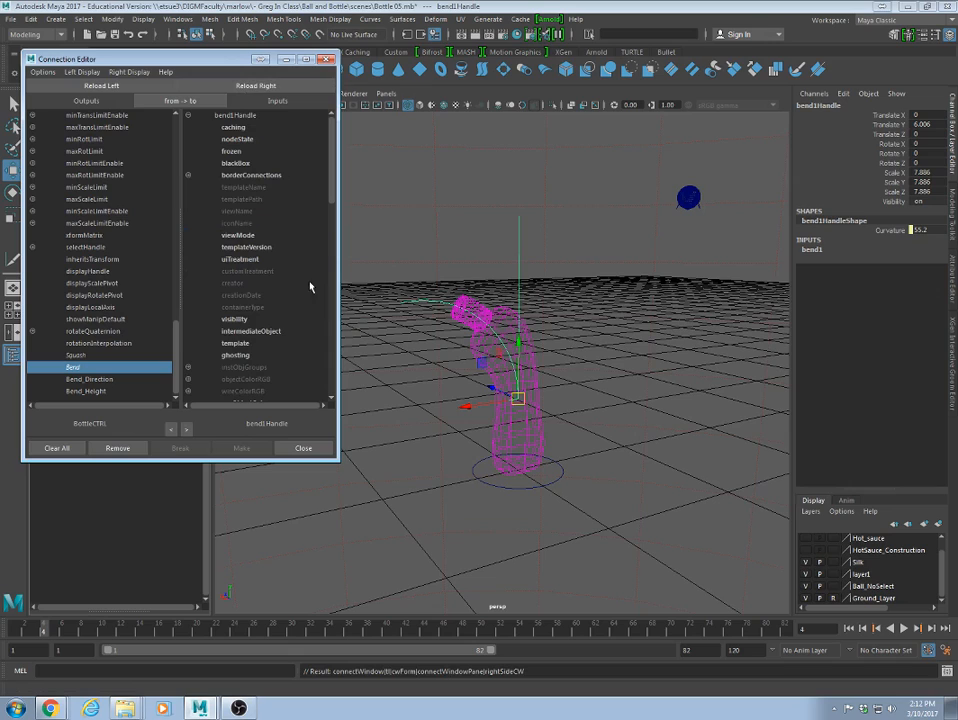
Try rotating bend1Handle around Y and undo the rotation.
left_click(889, 153)
middle_click_drag(490, 330, 117, 340)
key("ctrl+z")
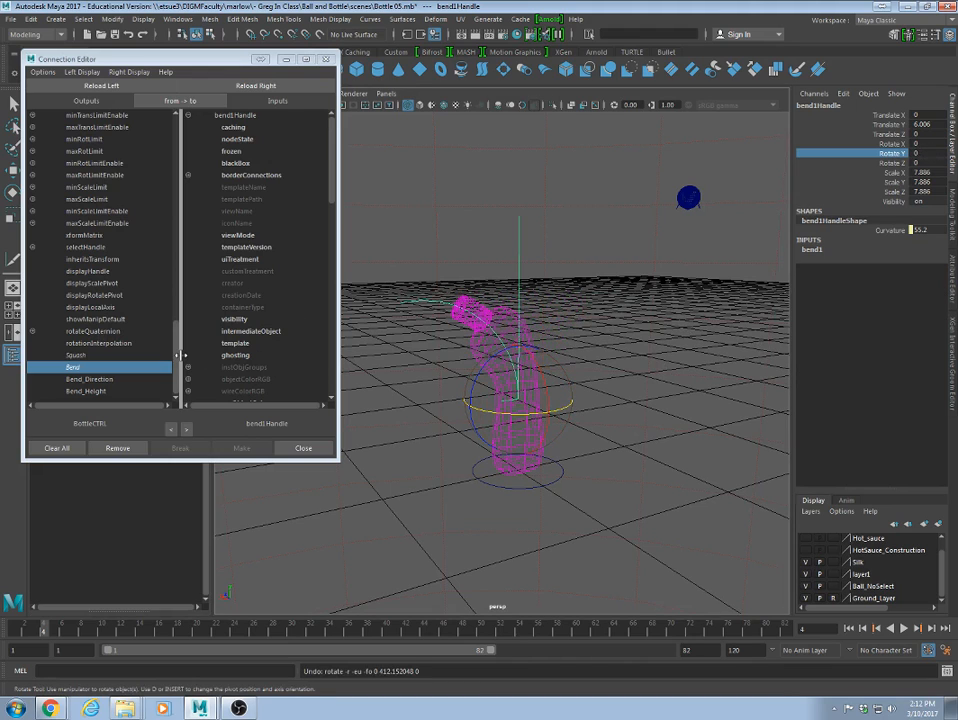
Connect BottleCTRL's Bend_Direction to bend1Handle's rotateY.
left_click(79, 380)
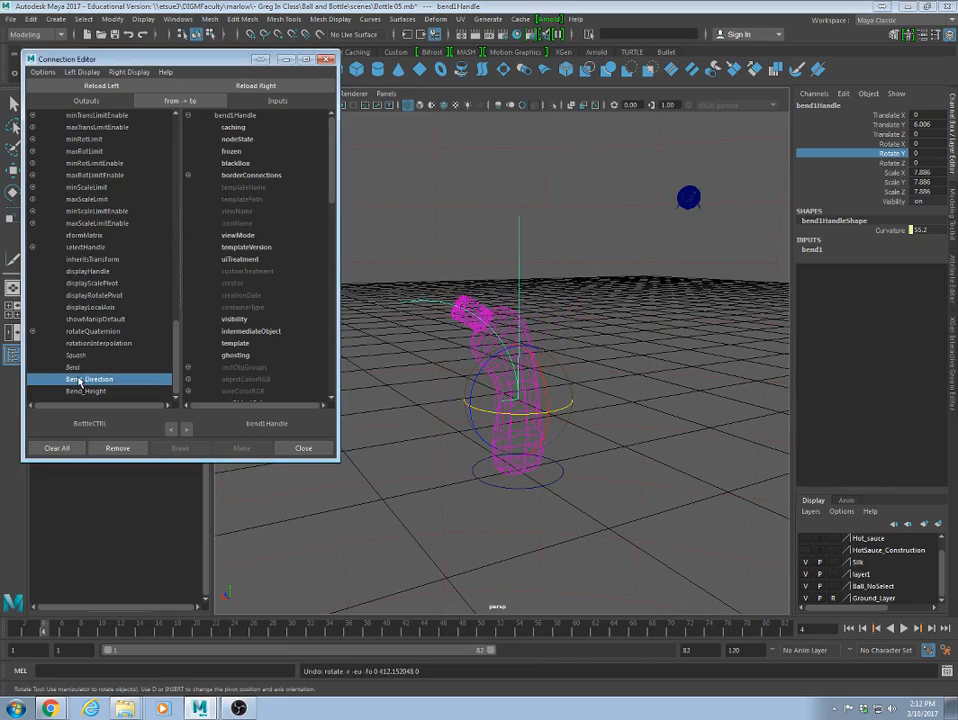
left_click_drag(331, 155, 327, 272)
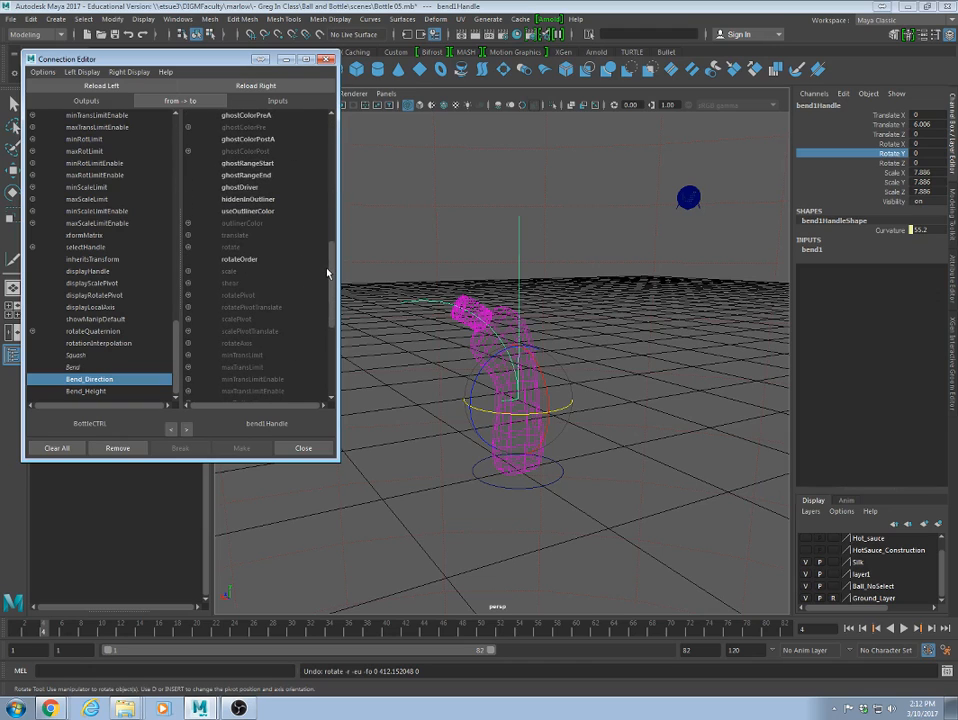
left_click(188, 248)
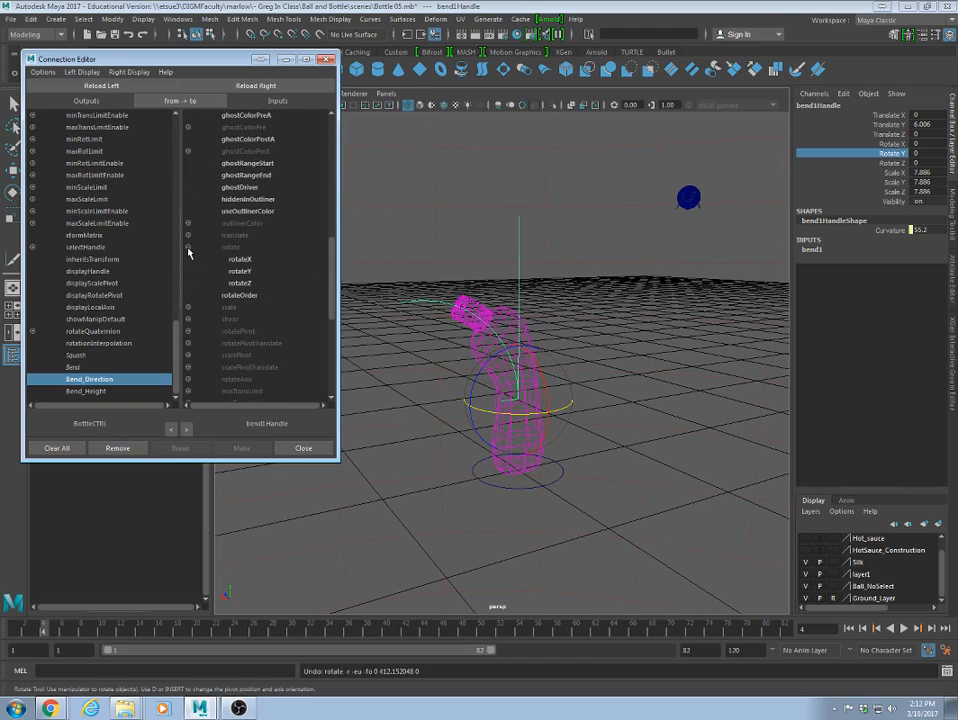
left_click(240, 271)
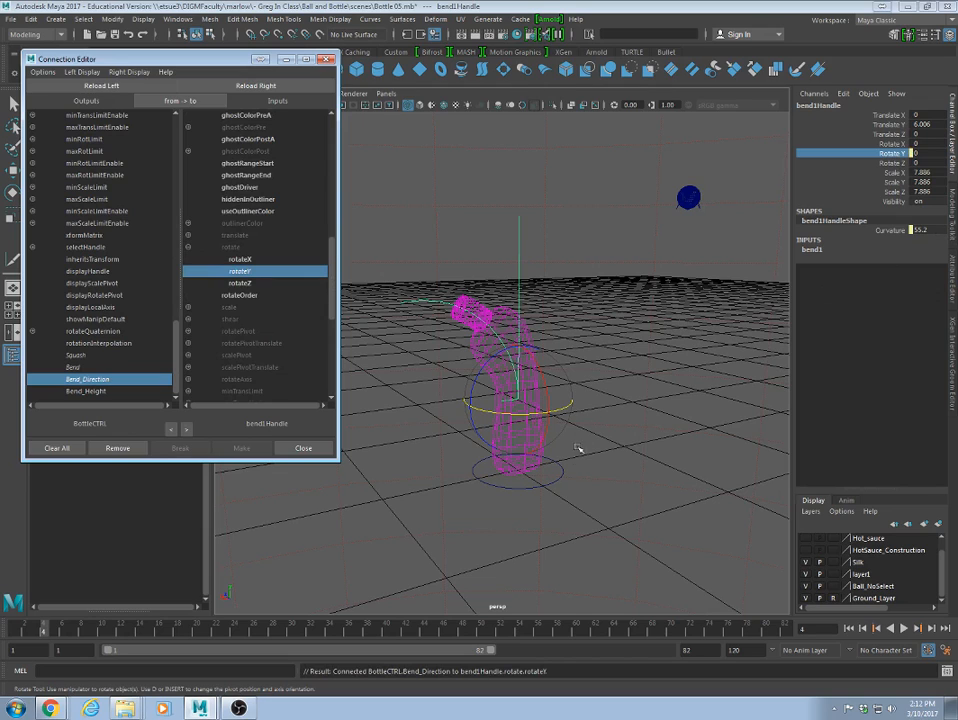
Set BottleCTRL's Bend Direction to about 90.3 and inspect the bent bottle from the side.
left_click(559, 482)
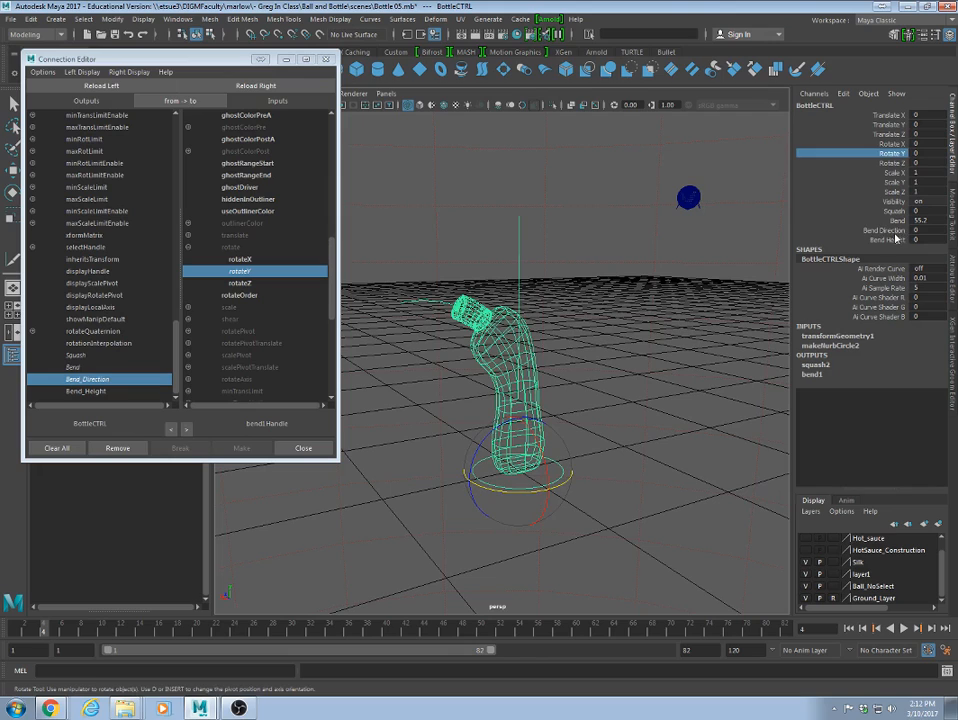
left_click(884, 230)
middle_click_drag(627, 336, 681, 405)
left_click_drag(488, 421, 651, 416, "alt")
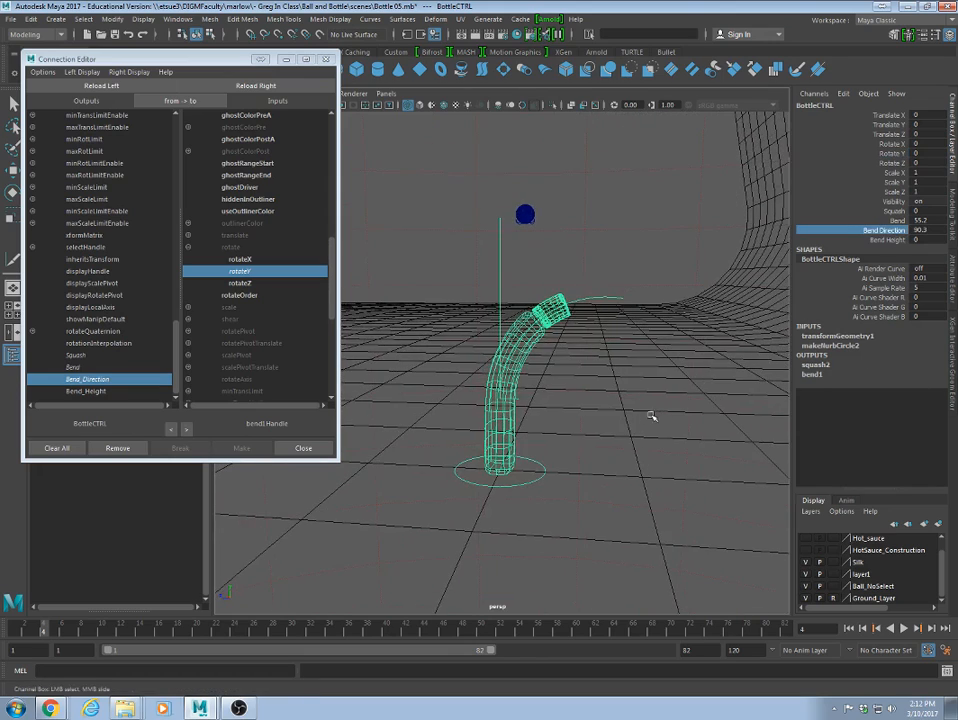
Lower bend1Handle to the base of the bottle and set its Translate Y to 0.
left_click(500, 274)
key("w")
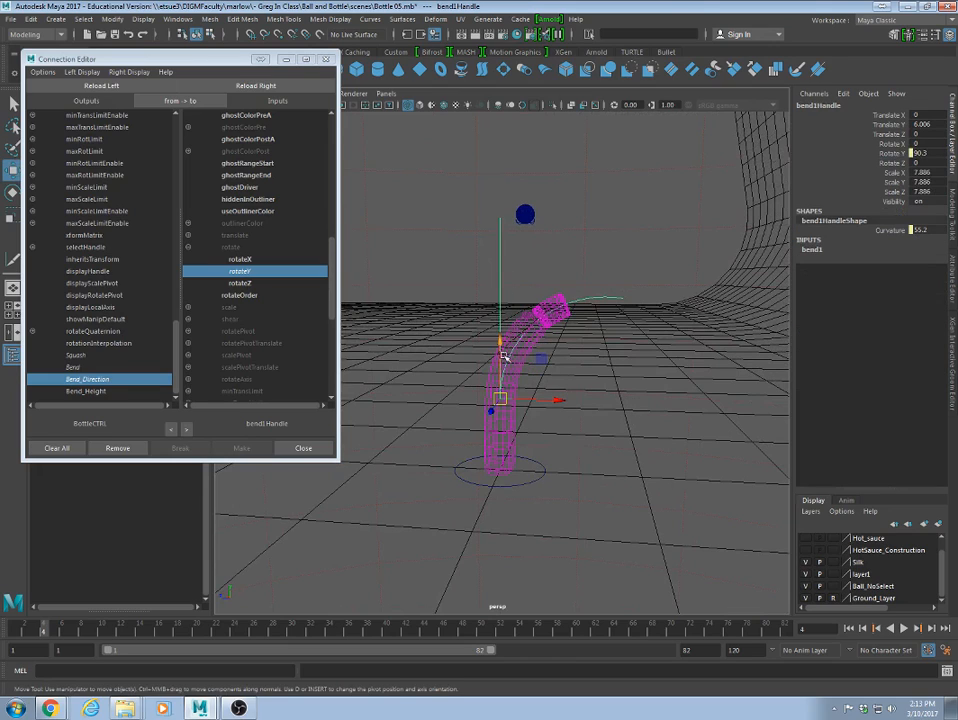
left_click_drag(499, 352, 497, 416)
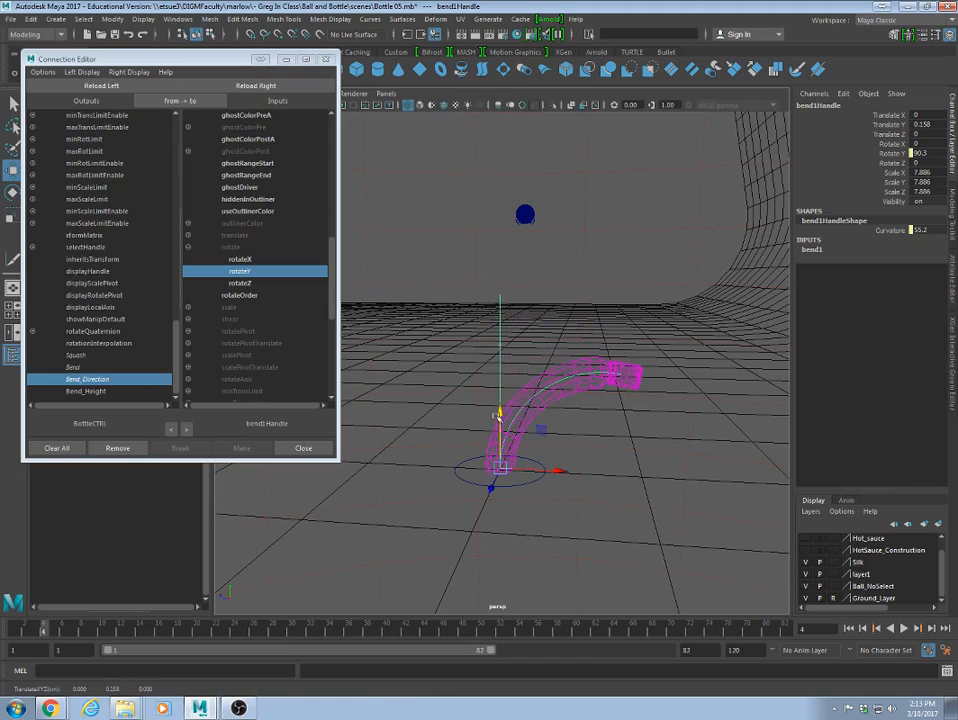
left_click(938, 124)
type("0")
key("Return")
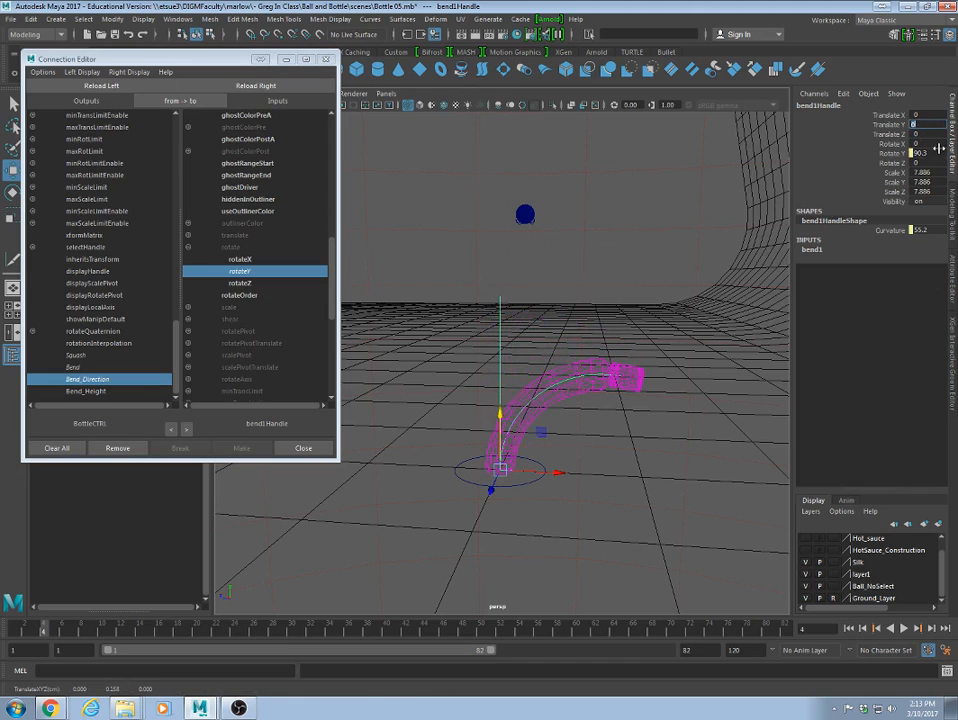
Try raising bend1Handle along Y, undo it, and raise it again to about Translate Y 3.6.
left_click_drag(500, 416, 520, 325)
key("ctrl+z")
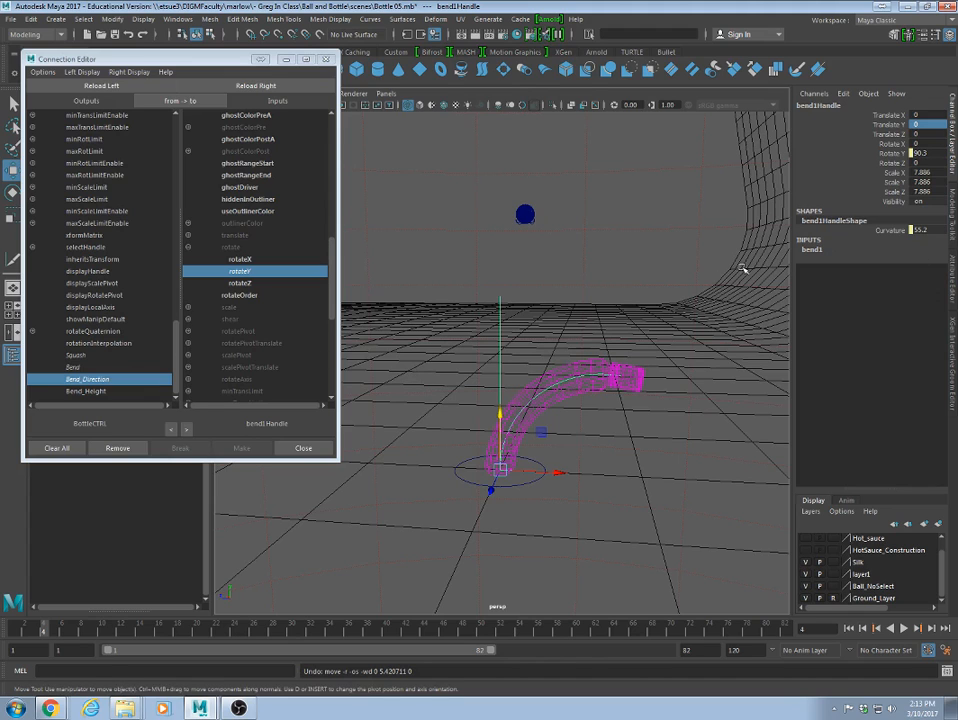
left_click_drag(501, 416, 459, 376)
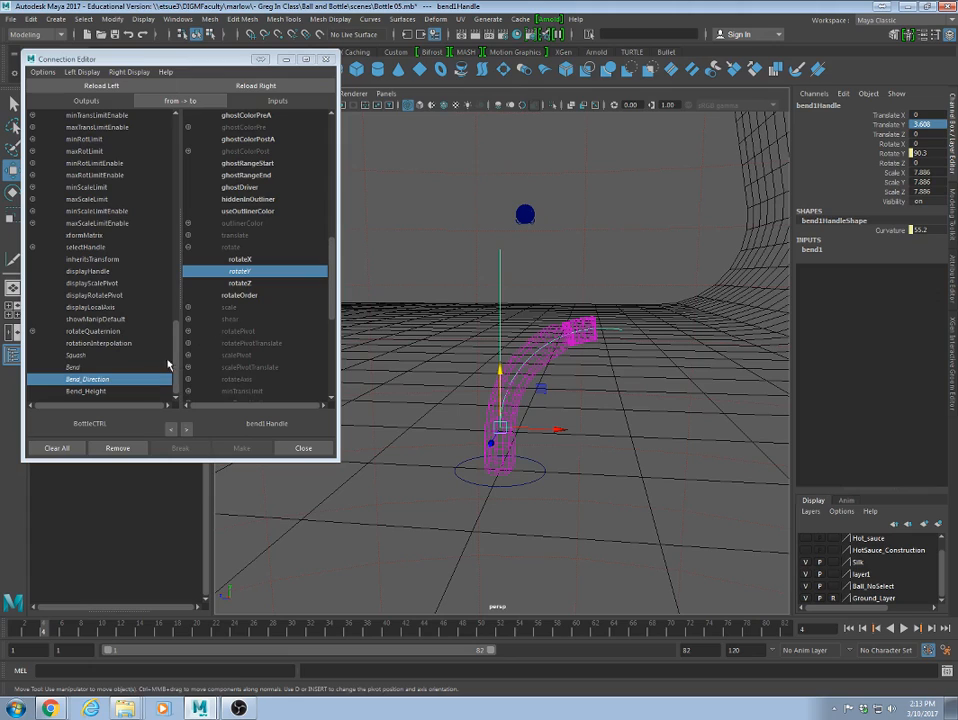
Connect BottleCTRL's Bend_Height to bend1Handle's translateY.
left_click(90, 393)
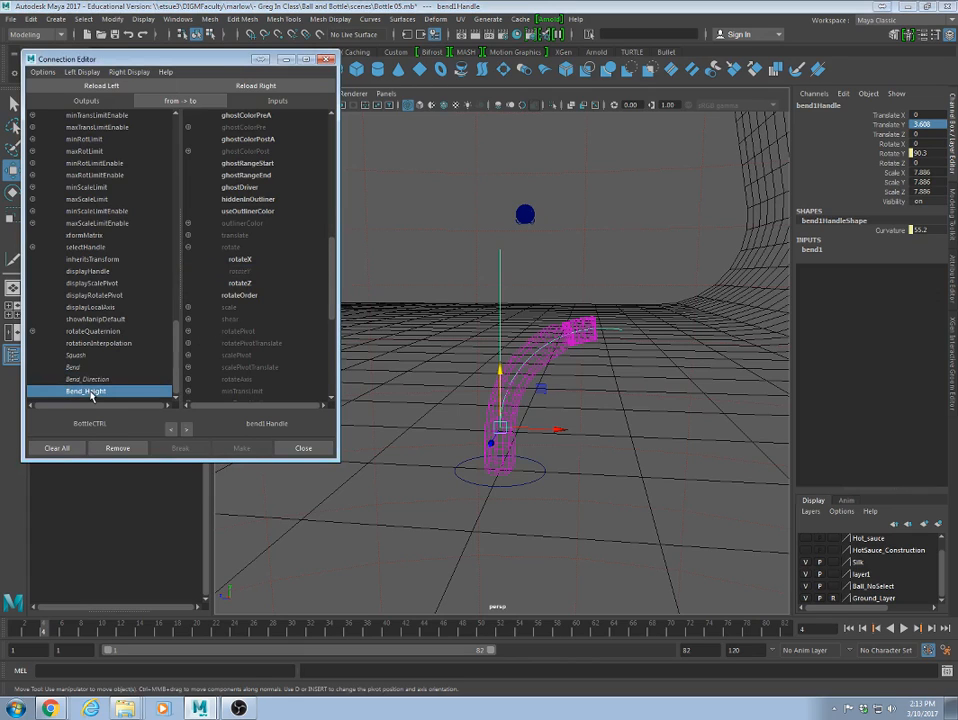
left_click(188, 235)
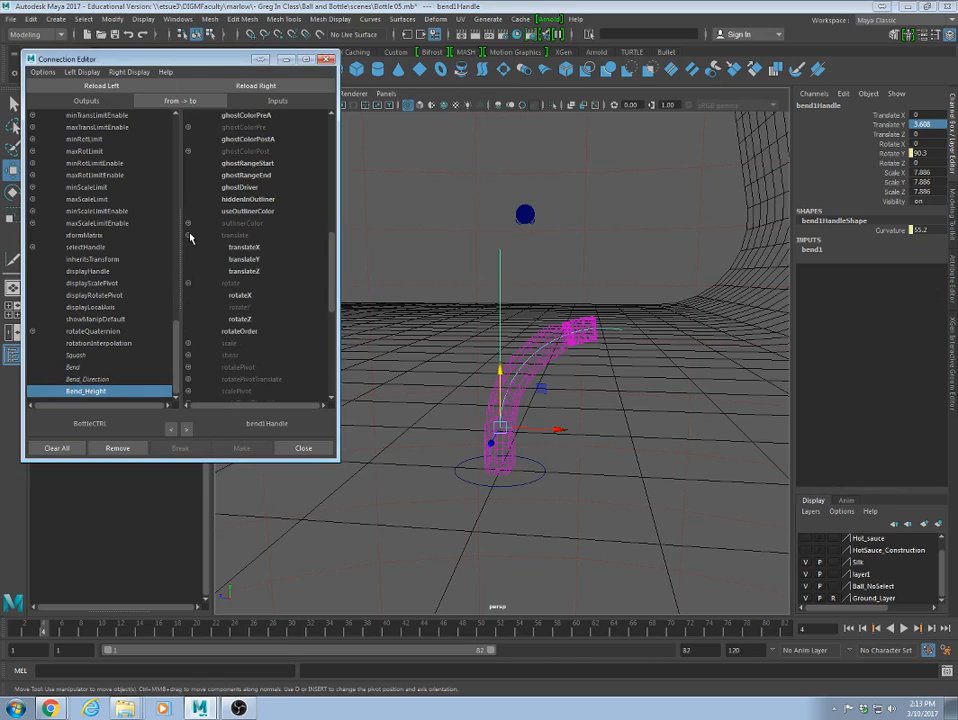
left_click(245, 259)
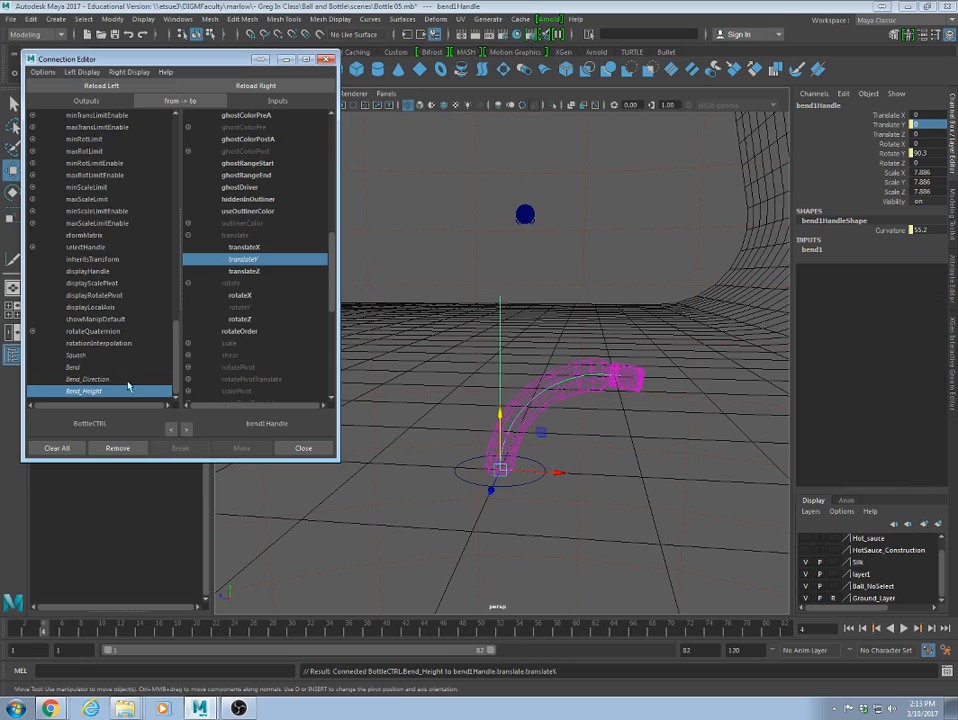
Select BottleCTRL, show the scene in textured shading, and set its Bend to about -35.6.
left_click(532, 483)
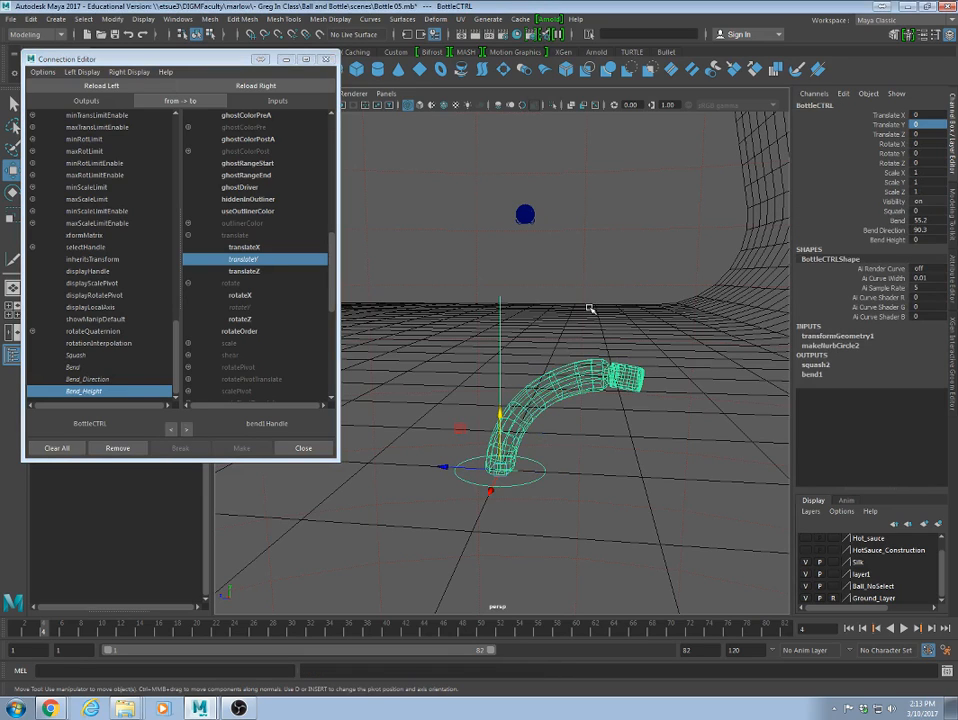
key("6")
left_click_drag(552, 446, 766, 451, "alt")
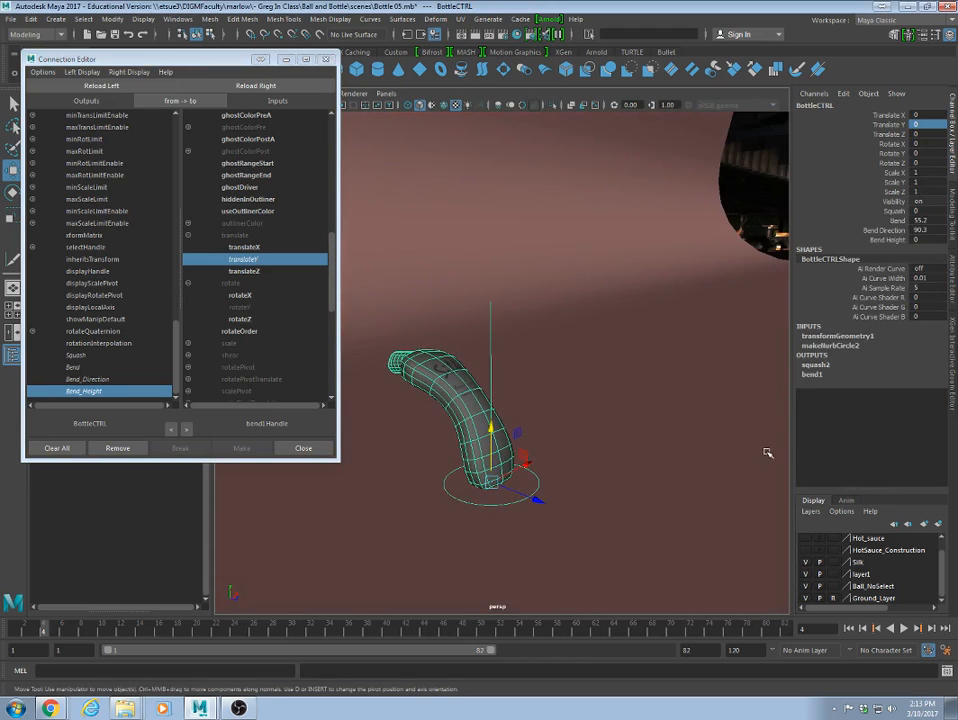
left_click(897, 221)
middle_click_drag(650, 225, 46, 371)
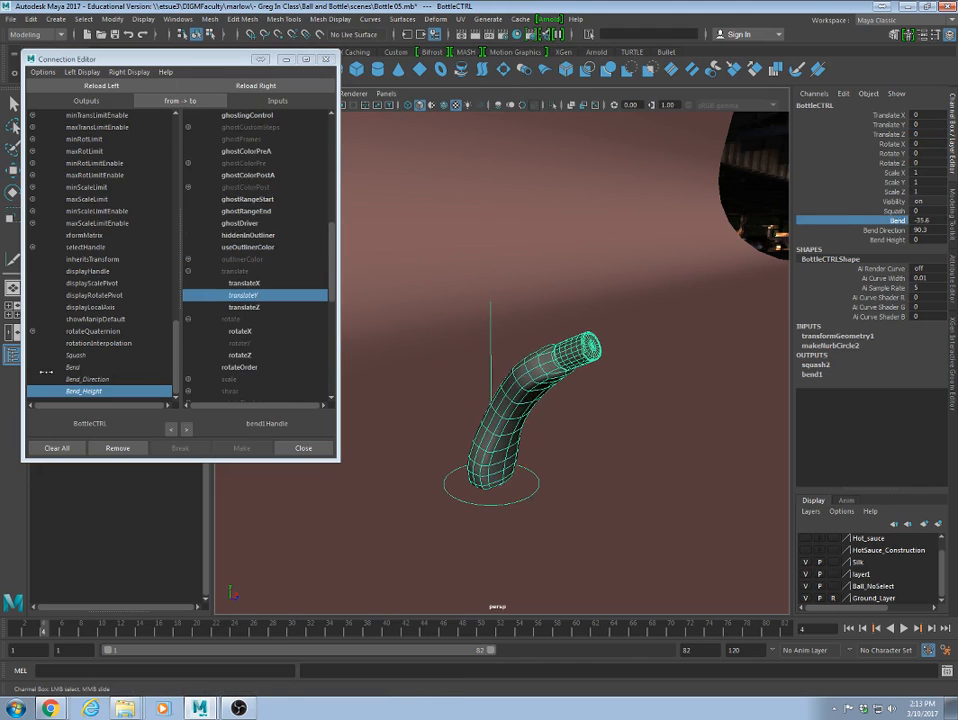
Test BottleCTRL's remaining attributes by setting Bend Direction to about 139.8 and Bend Height to about 10.9.
left_click(882, 230)
middle_click_drag(440, 258, 358, 352)
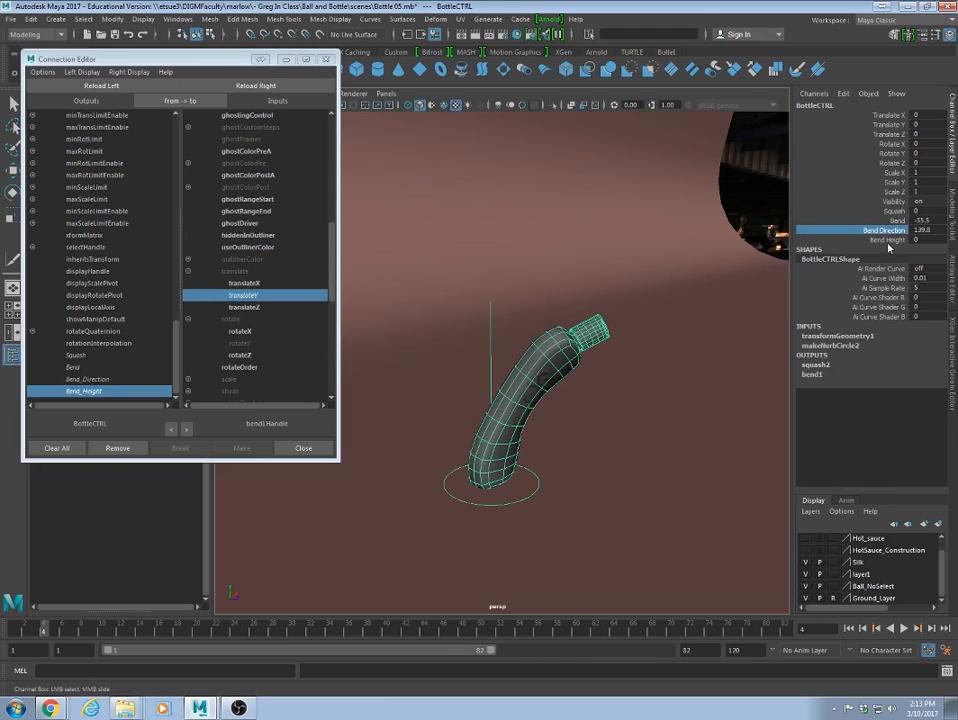
left_click(884, 240)
middle_click_drag(552, 440, 607, 455)
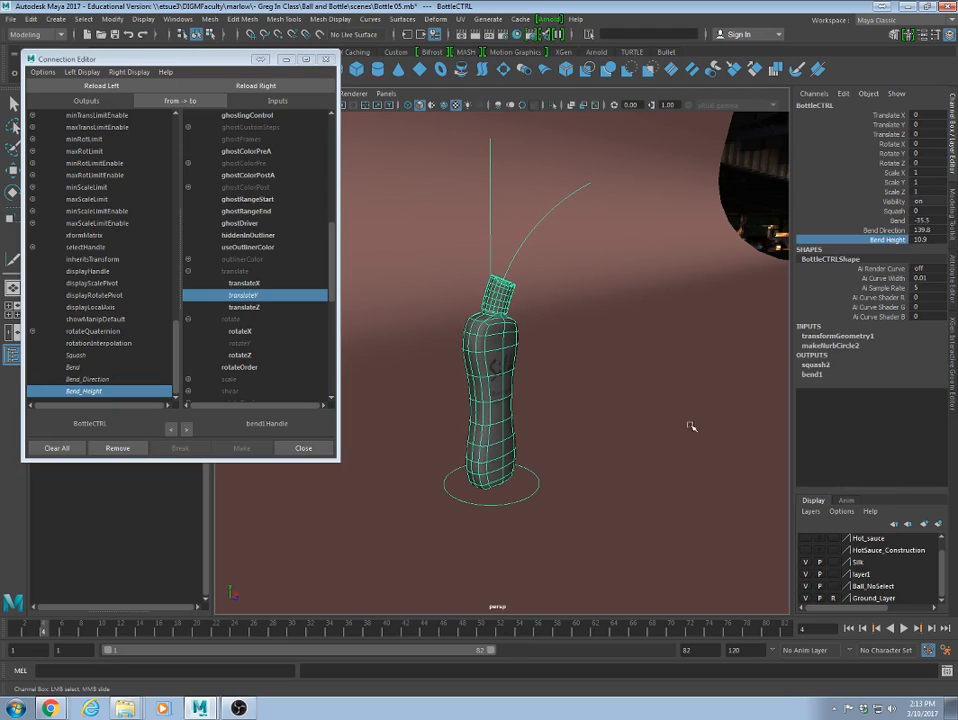
Test a stronger bend on BottleCTRL with Bend at about -134.3 and Bend Direction at about 21.8.
left_click(884, 220)
middle_click_drag(548, 232, 6, 356)
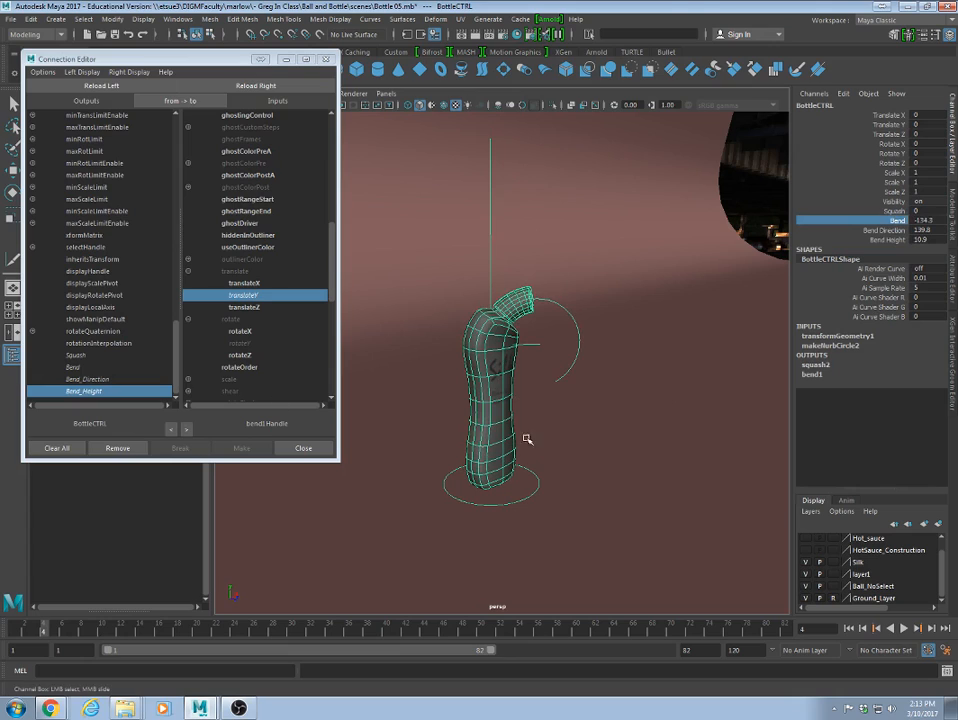
left_click(885, 231)
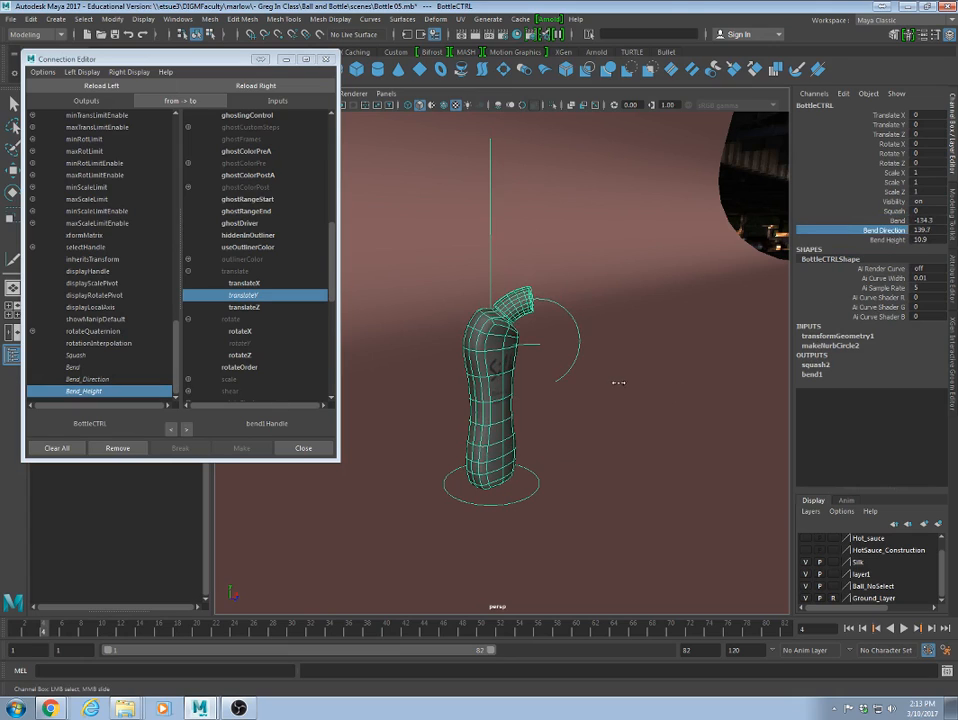
middle_click_drag(766, 302, 3, 350)
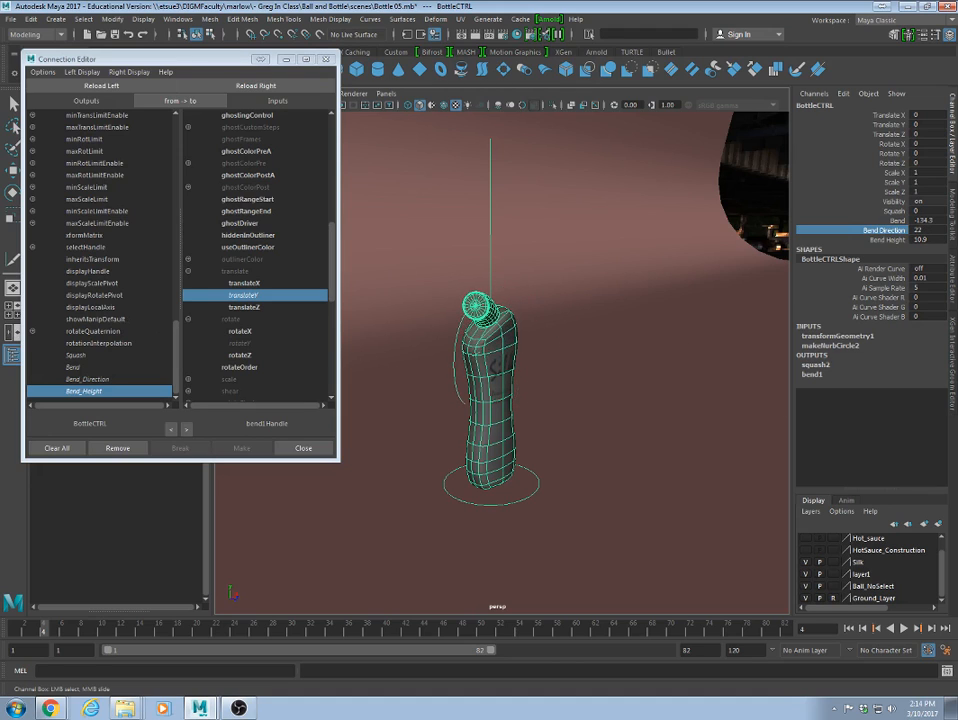
Test squash and bend together on BottleCTRL with Squash at about 0.2 and Bend at about -282.5.
left_click(894, 212)
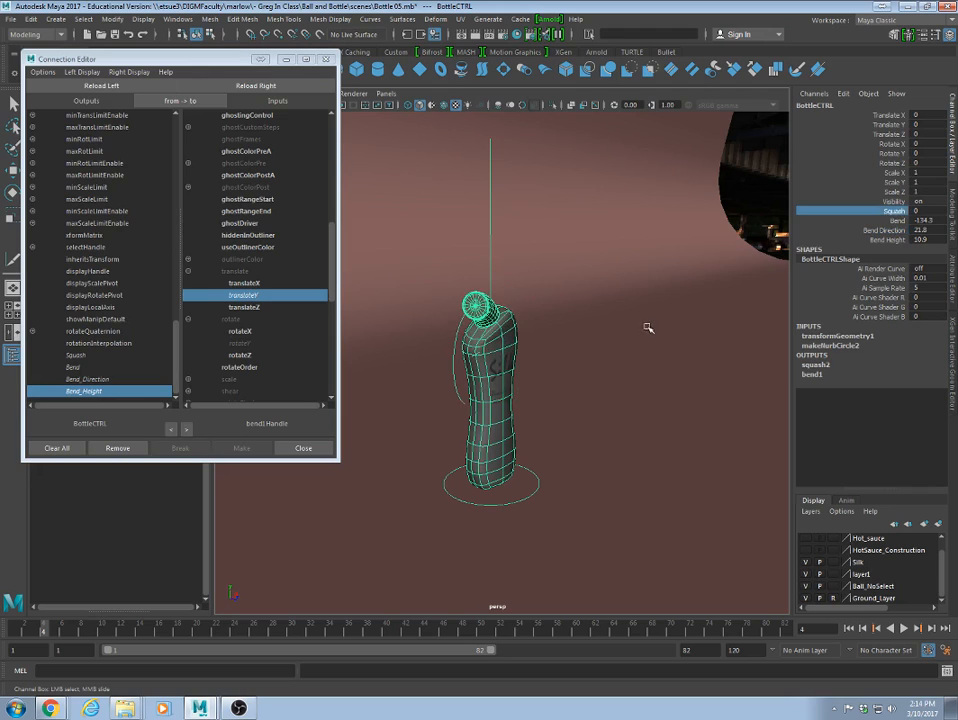
mouse_move(648, 327)
middle_mouse_down()
mouse_move(639, 331)
mouse_move(714, 348)
mouse_move(545, 263)
mouse_move(601, 282)
mouse_move(503, 320)
mouse_move(651, 347)
middle_mouse_up()
left_click(896, 221)
middle_click_drag(759, 280, 500, 305)
middle_click_drag(40, 468, 420, 462)
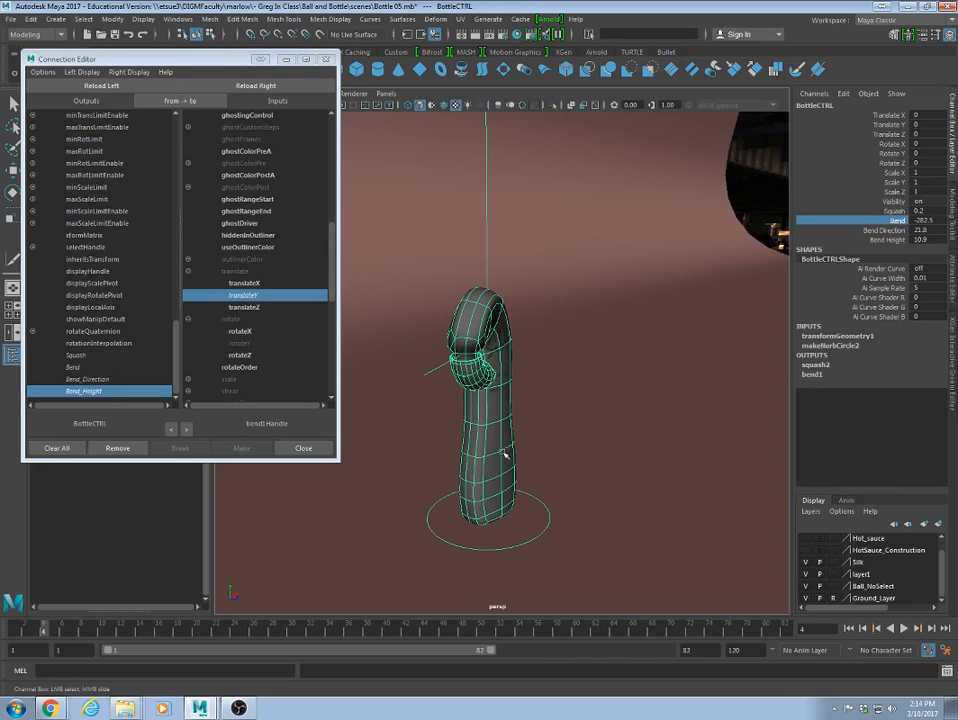
Reset BottleCTRL's Squash, Bend, Bend Direction and Bend Height to 0 and close the Connection Editor.
left_click_drag(918, 211, 918, 240)
type("0")
key("Return")
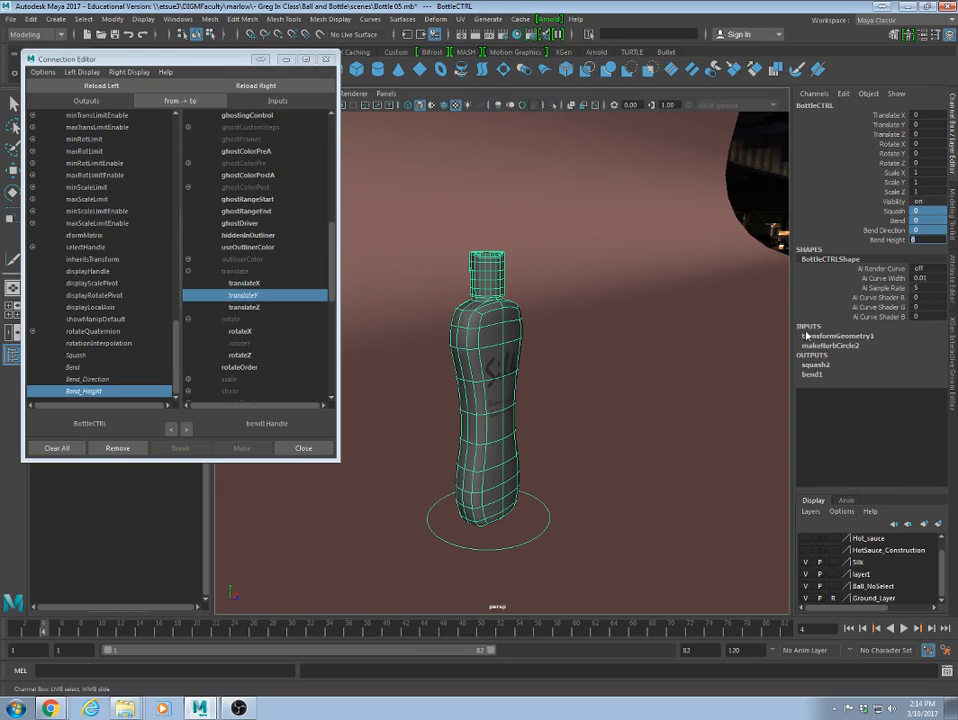
left_click(325, 59)
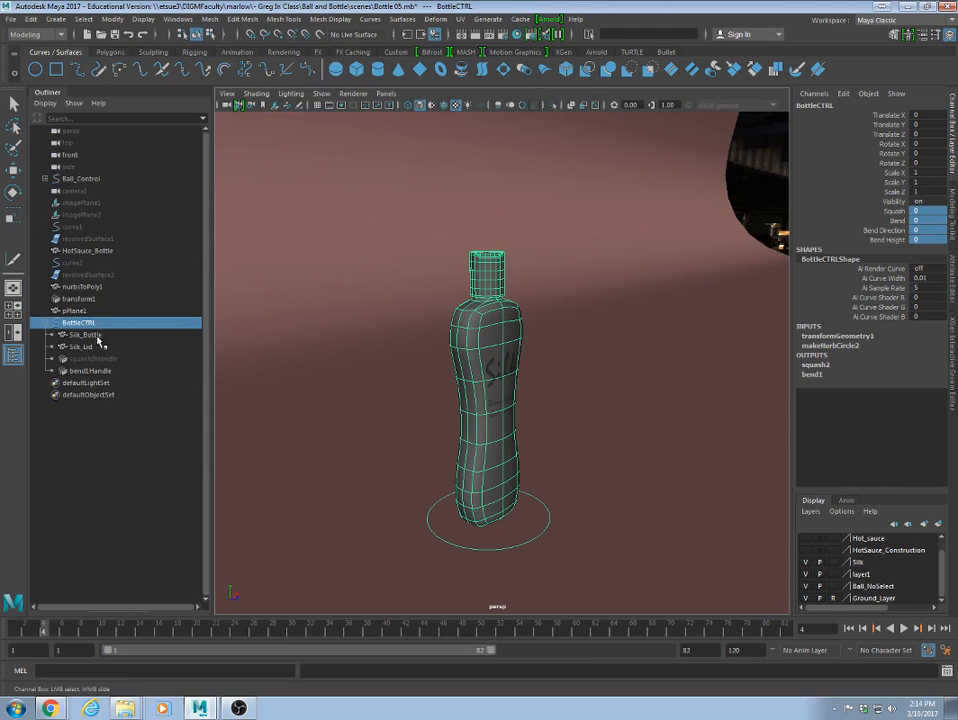
Hide the bend1Handle deformer under BottleCTRL.
left_click(100, 371)
key("w")
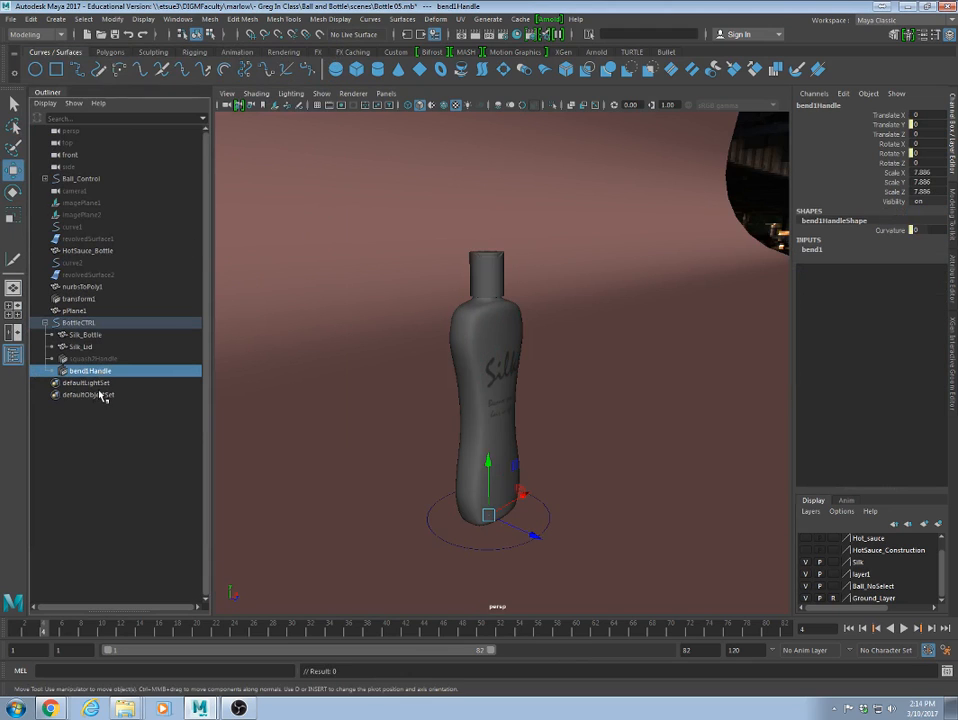
key("ctrl+h")
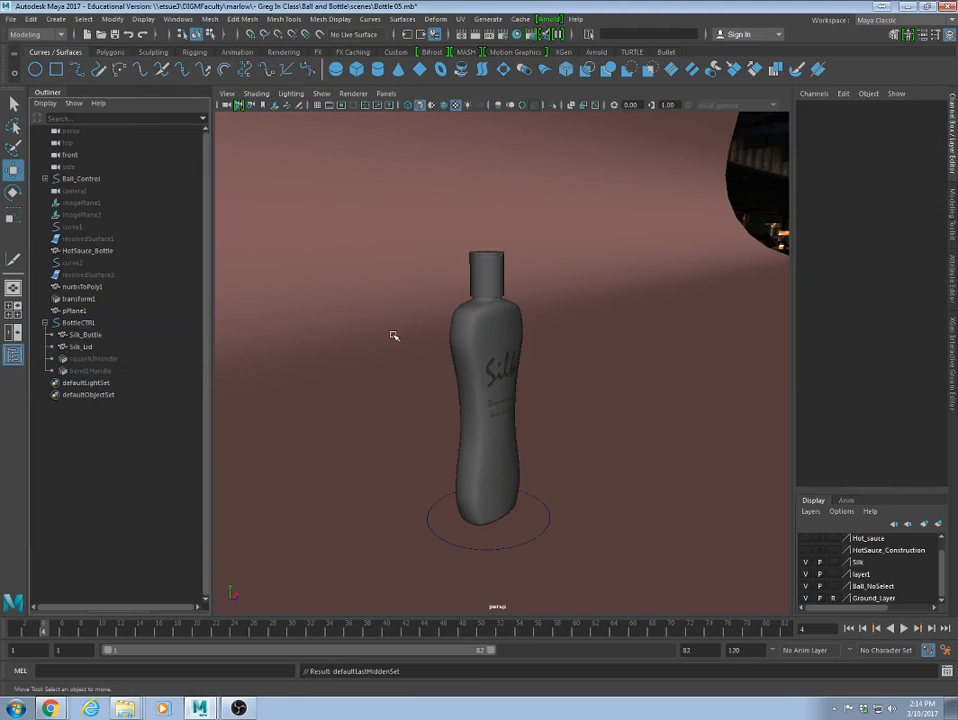
left_click(484, 550)
left_click_drag(483, 556, 372, 541, "alt")
right_click_drag(577, 537, 438, 443, "alt")
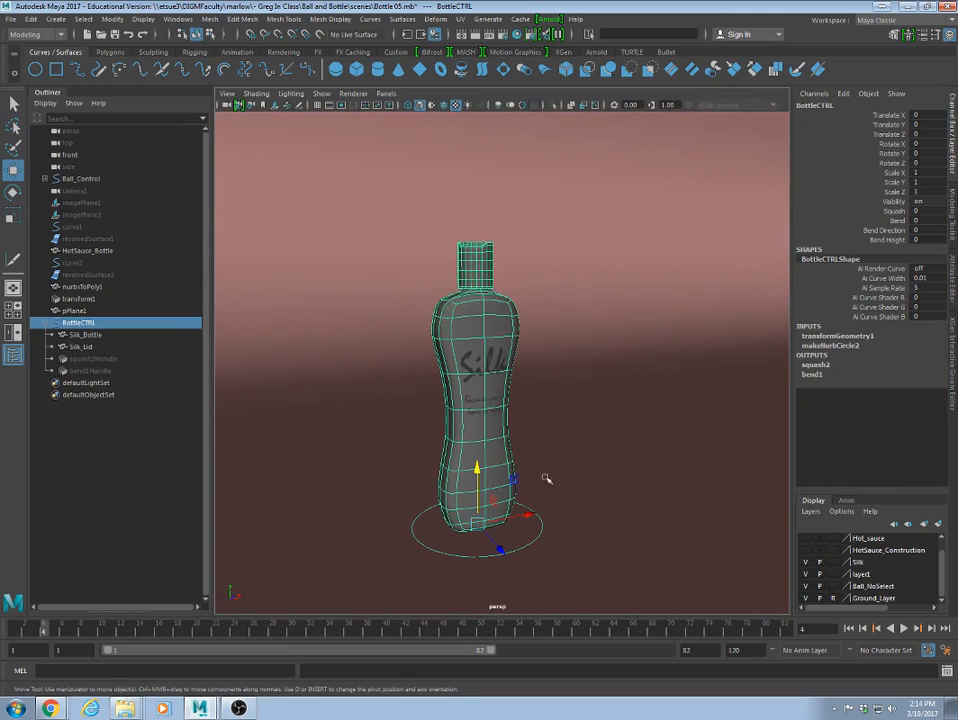
left_click_drag(545, 481, 614, 520, "alt")
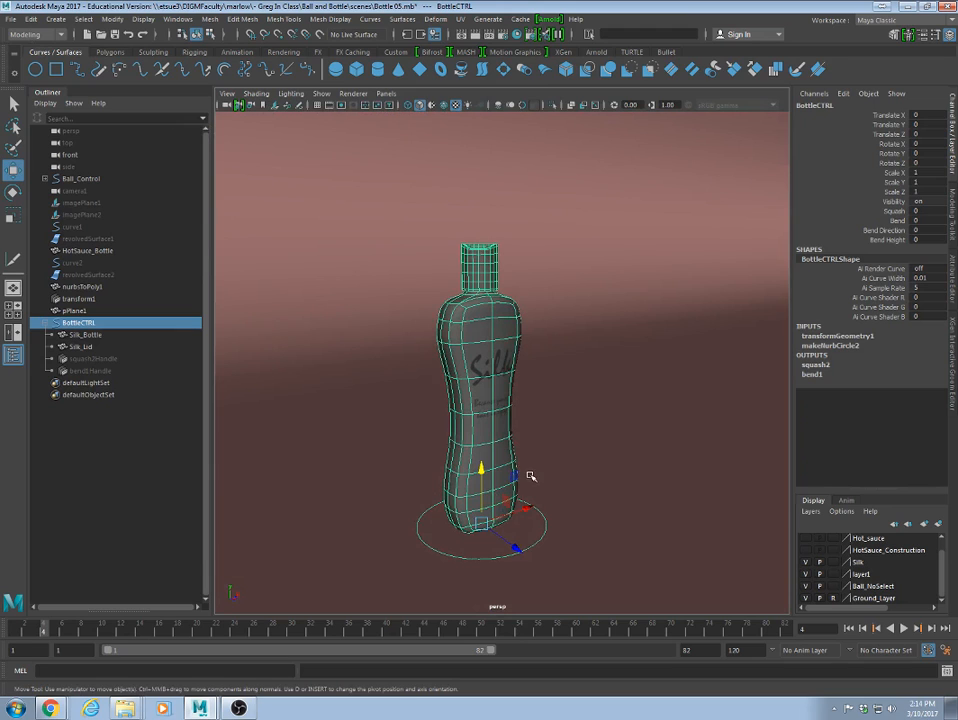
left_click_drag(571, 554, 505, 551, "alt")
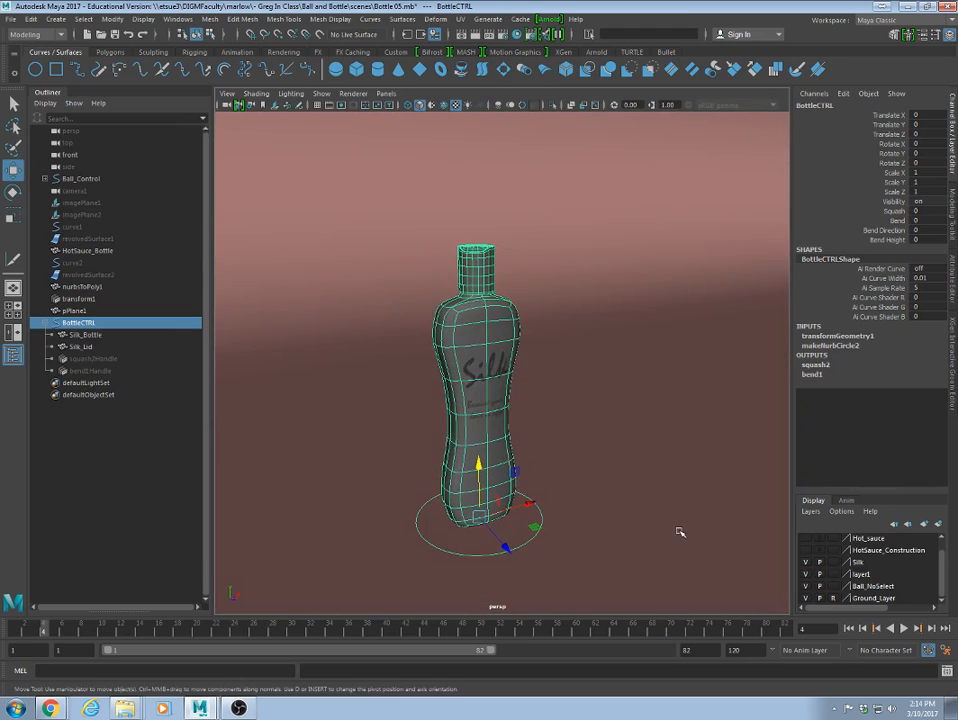
left_click(675, 532)
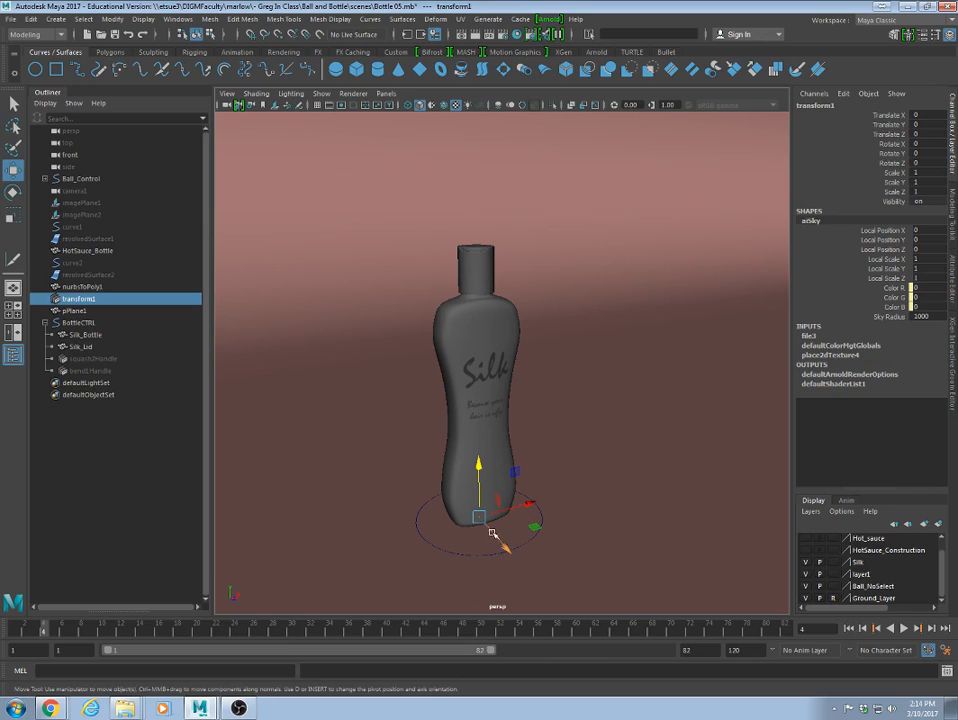
left_click_drag(480, 517, 748, 447)
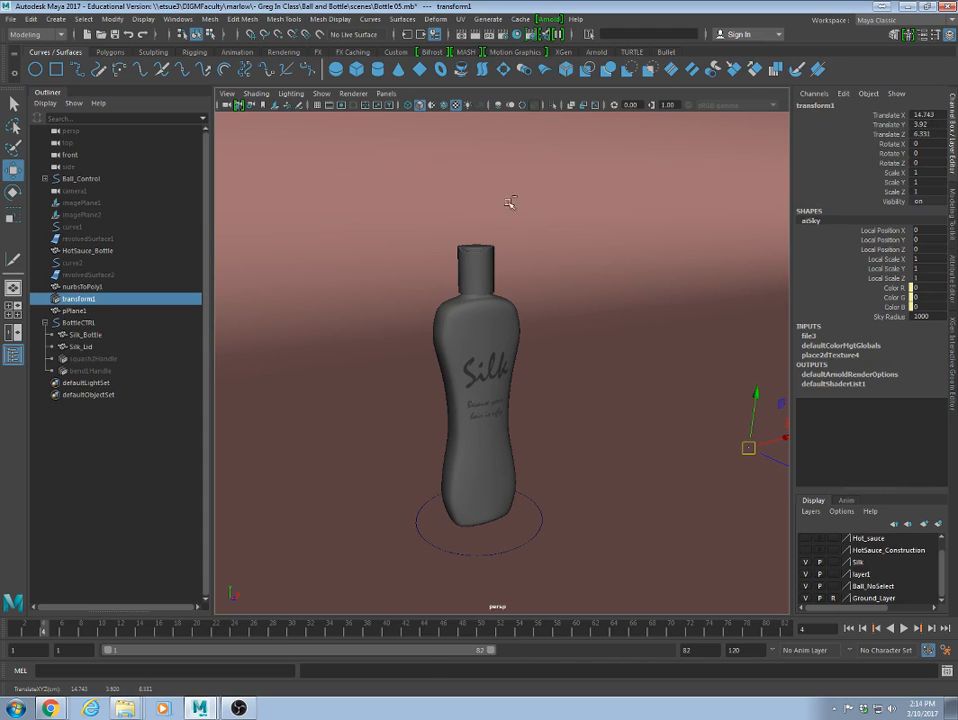
key("ctrl+z")
Raise four alternating control vertices of the BottleCTRL circle along Y to give it a wavy outline, and return to object mode.
left_click_drag(546, 526, 502, 521, "alt")
right_click_drag(618, 532, 759, 526, "alt")
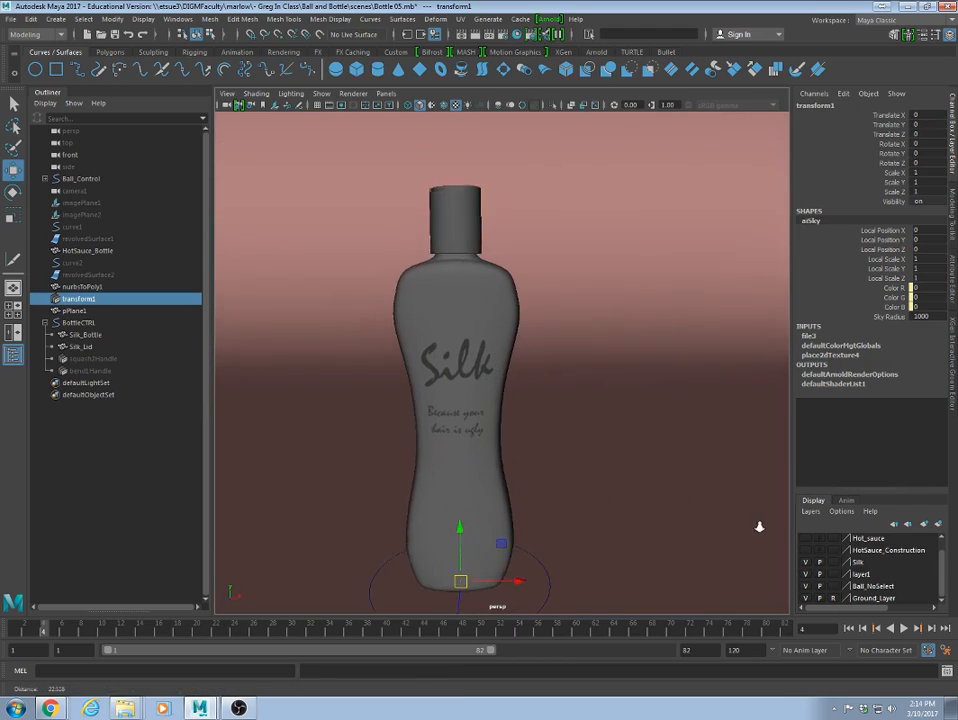
left_click_drag(759, 526, 642, 475, "alt")
key("w")
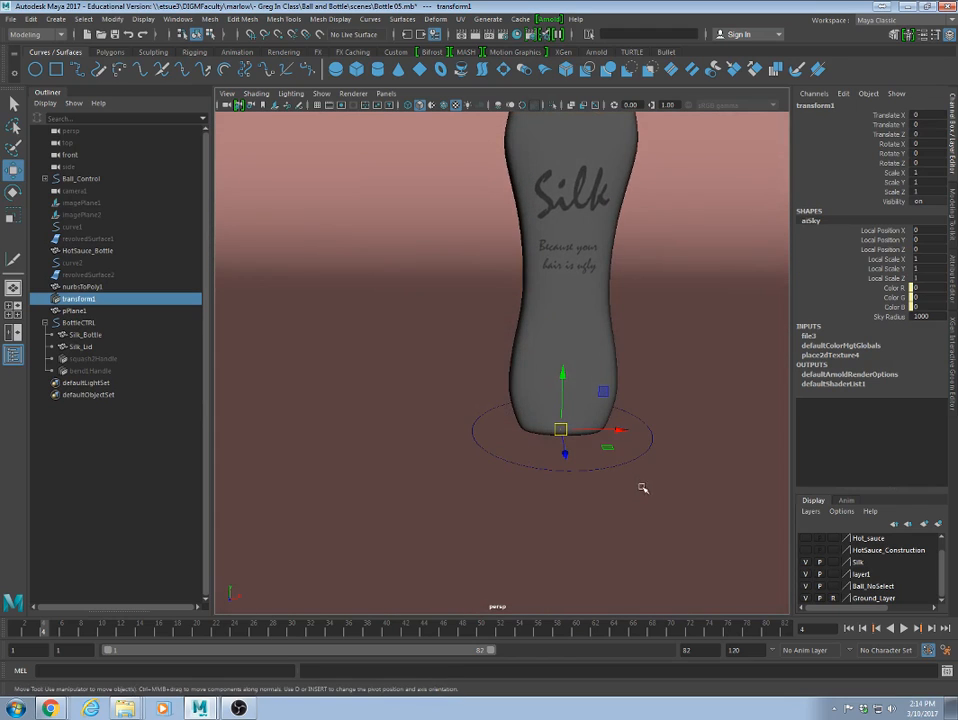
left_click(634, 460)
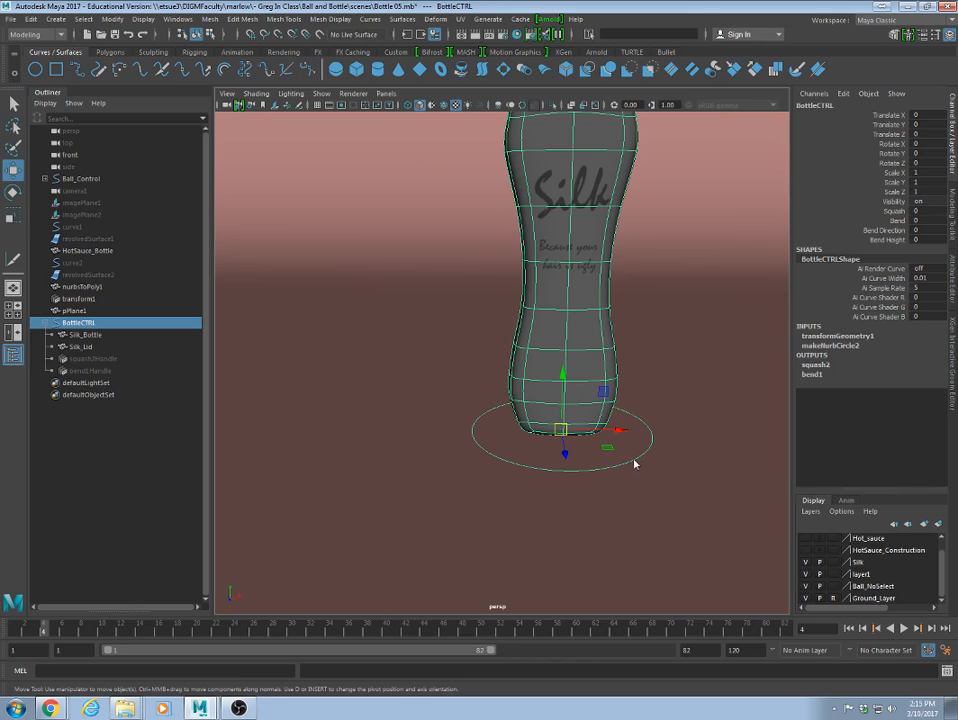
left_click(573, 397)
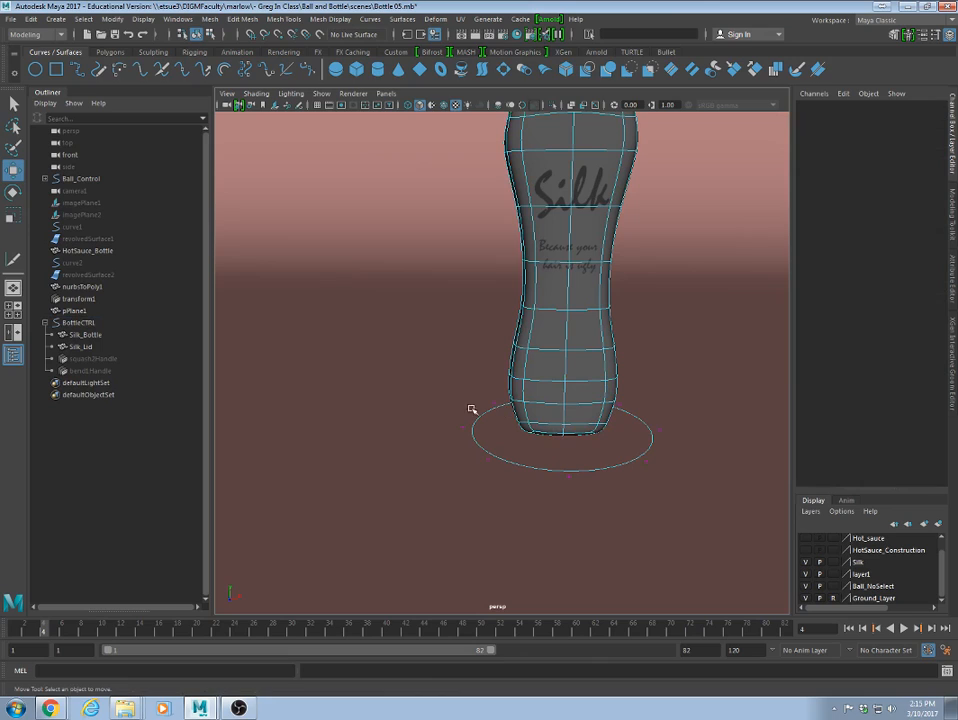
left_click_drag(447, 410, 487, 437)
left_click_drag(547, 458, 580, 487, "shift")
left_click_drag(653, 420, 687, 449, "shift")
left_click_drag(456, 450, 600, 460, "alt")
left_click_drag(404, 384, 438, 403, "shift")
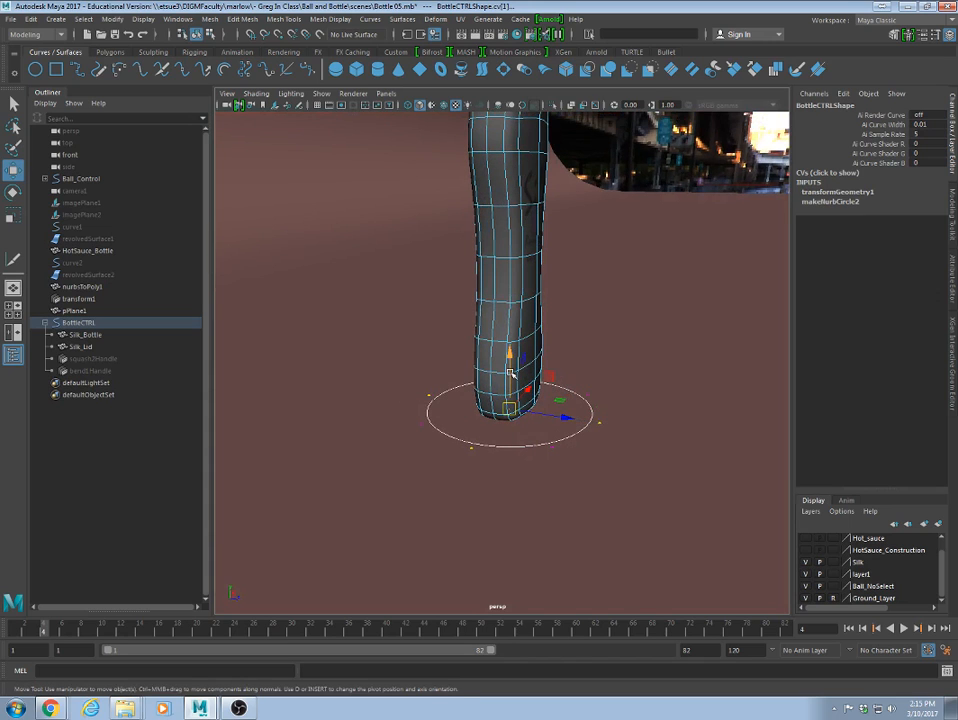
left_click_drag(507, 365, 462, 389)
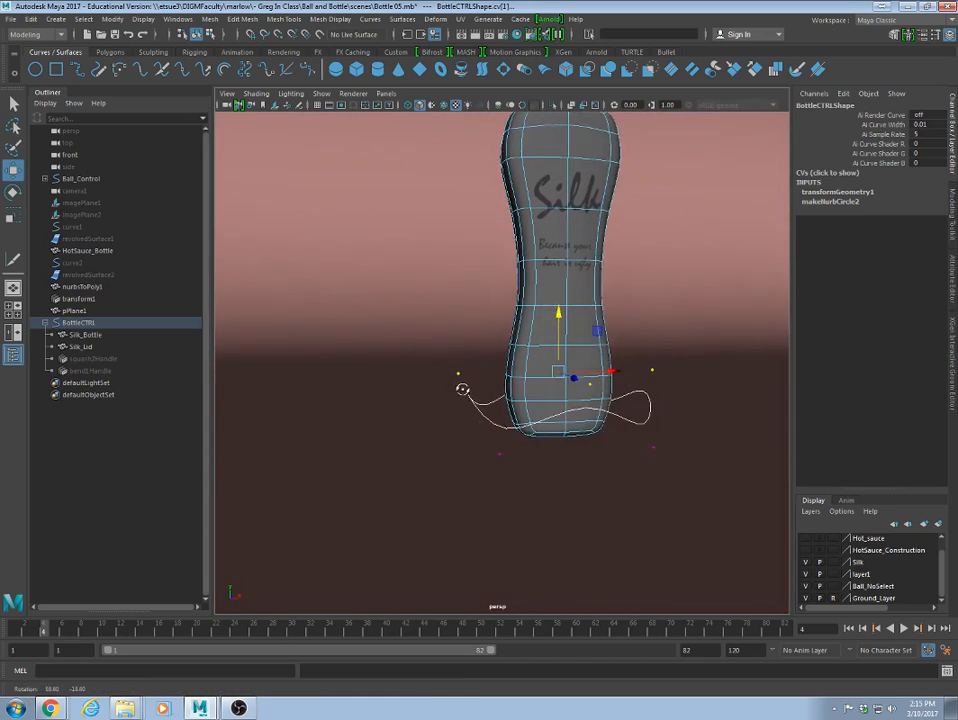
right_click_drag(660, 398, 718, 359)
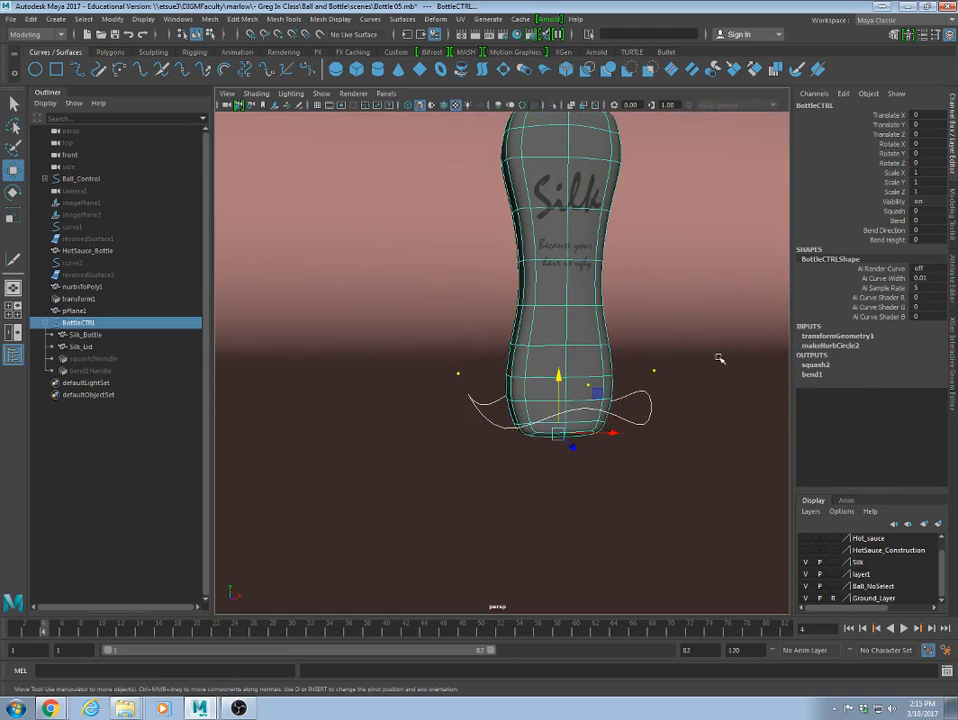
left_click(664, 406)
left_click(649, 413)
left_click_drag(649, 413, 635, 451, "alt")
left_click(645, 456)
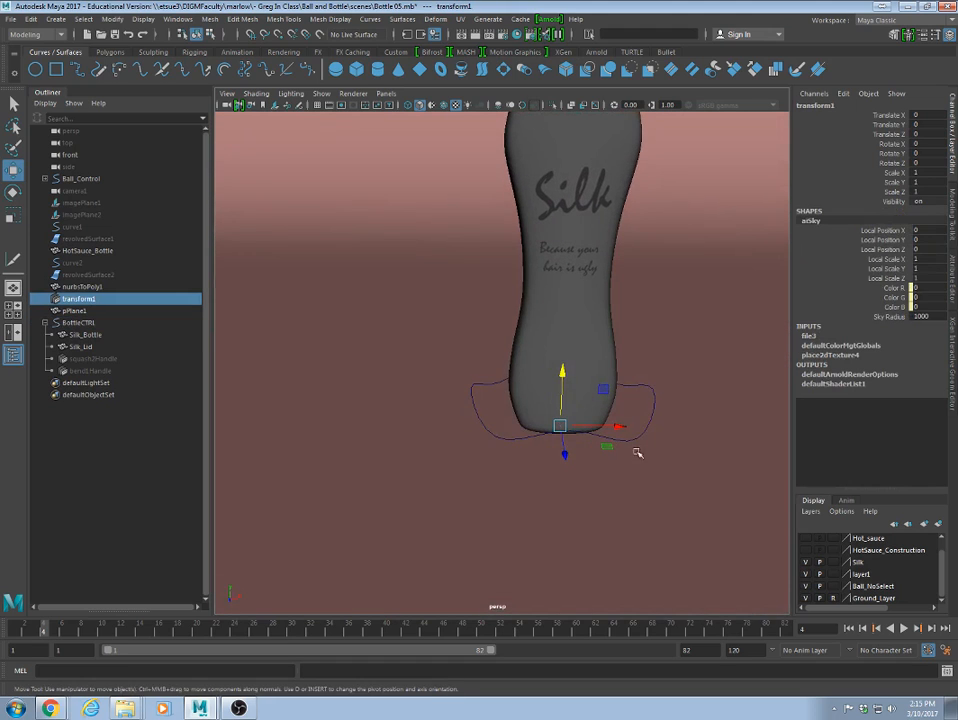
Enable Drawing Overrides in BottleCTRLShape's Object Display settings and set the override color to red.
left_click(633, 440)
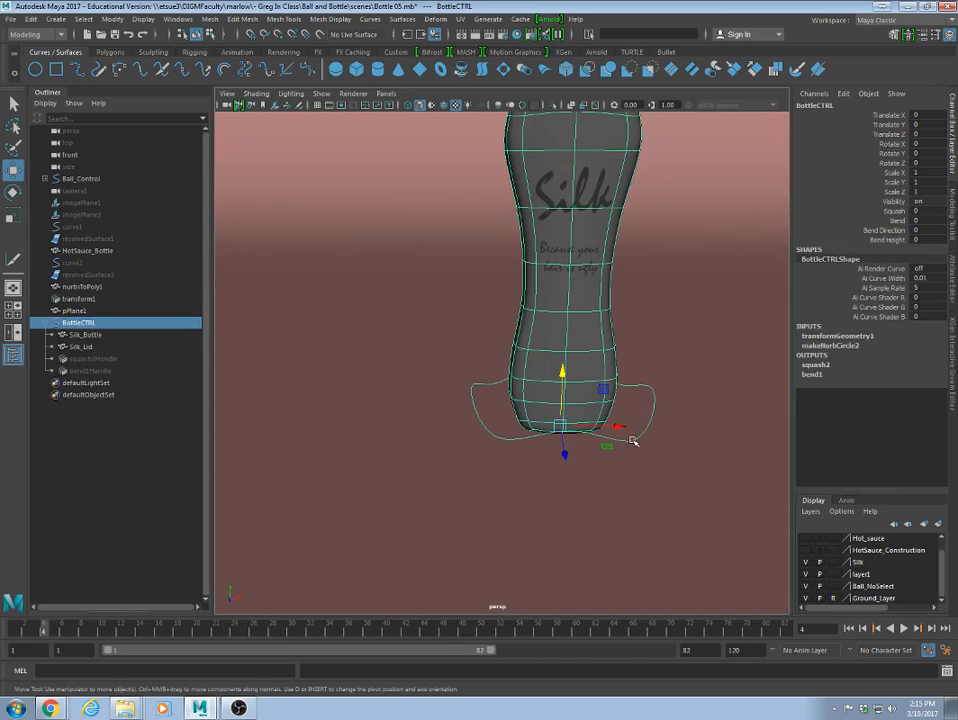
left_click(951, 287)
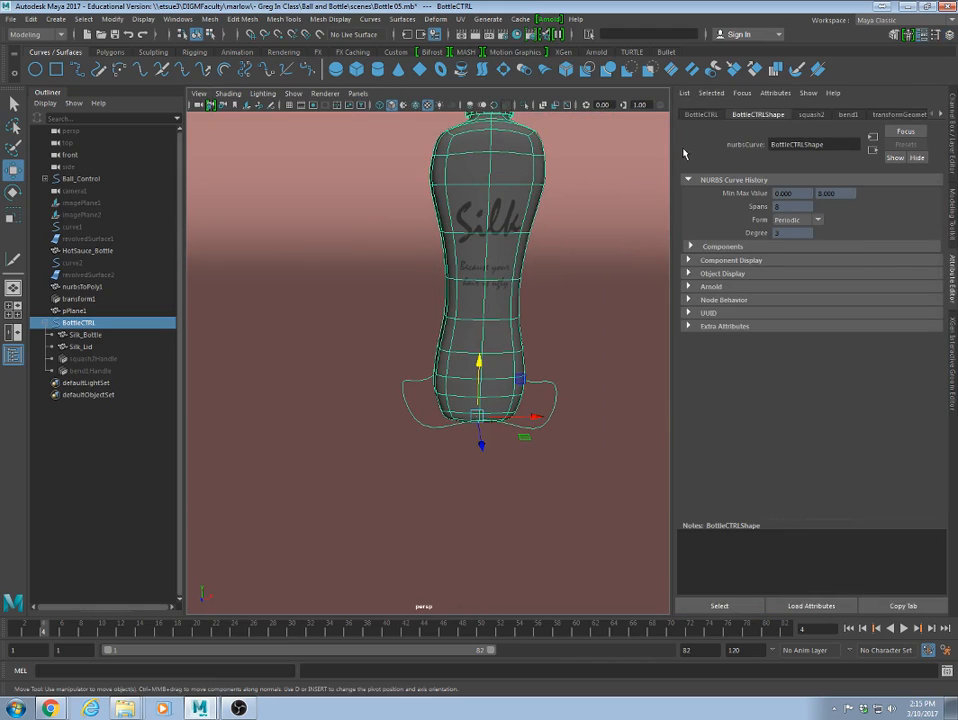
left_click(688, 273)
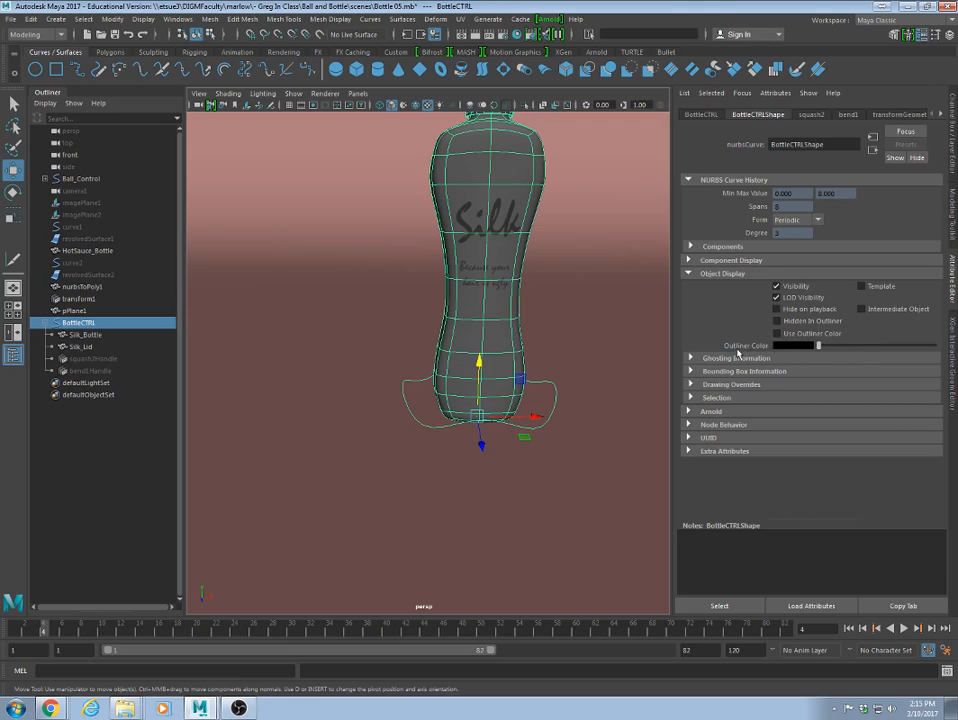
left_click(691, 384)
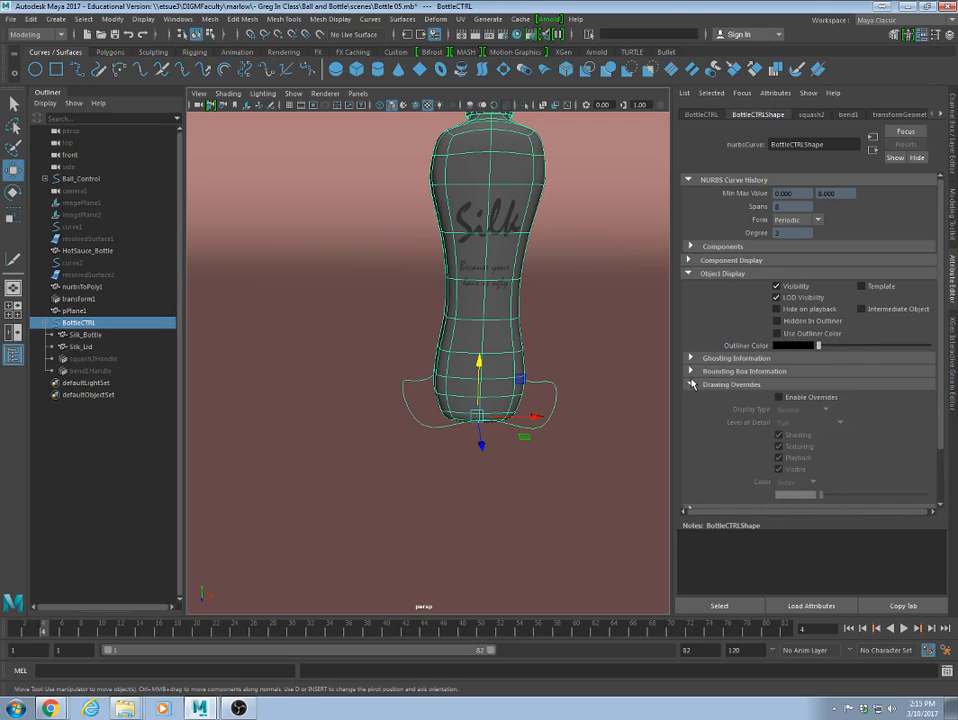
left_click(779, 397)
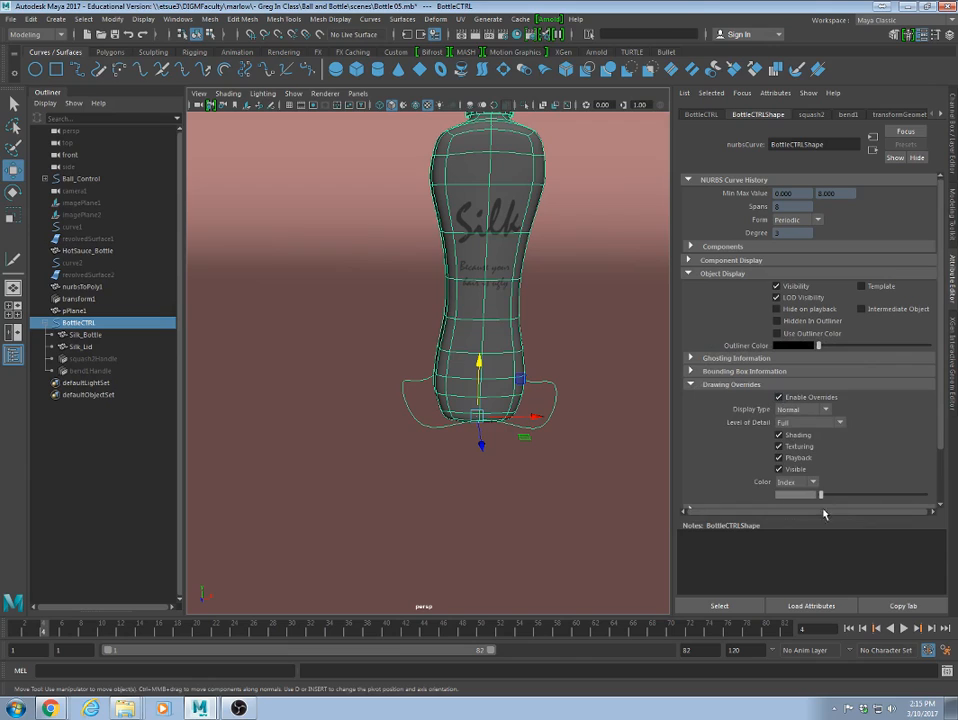
left_click_drag(822, 499, 831, 499)
left_click(614, 453)
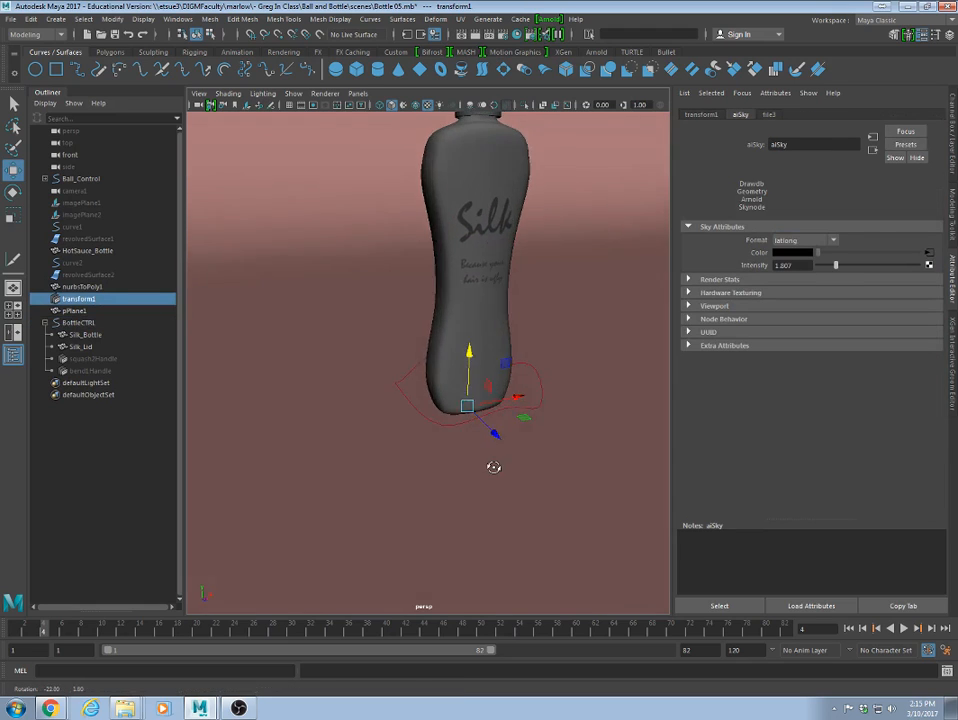
Change BottleCTRLShape's drawing override color to blue and deselect the control to check it.
left_click(549, 400)
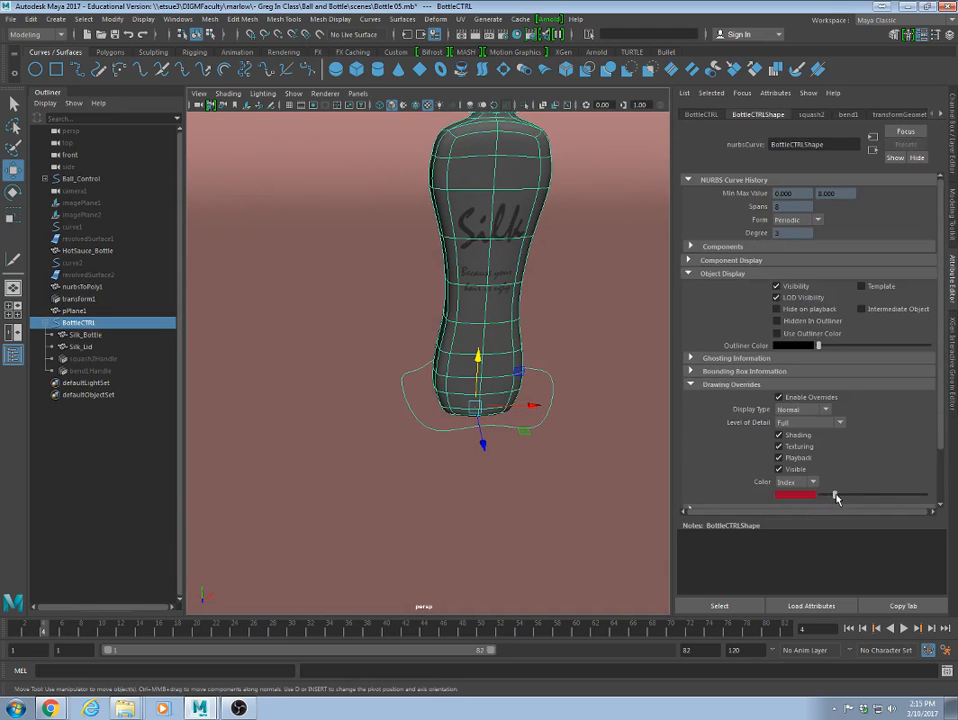
mouse_move(836, 497)
left_mouse_down()
mouse_move(853, 491)
mouse_move(832, 496)
mouse_move(841, 497)
left_mouse_up()
left_click(637, 446)
left_click_drag(605, 451, 571, 453, "alt")
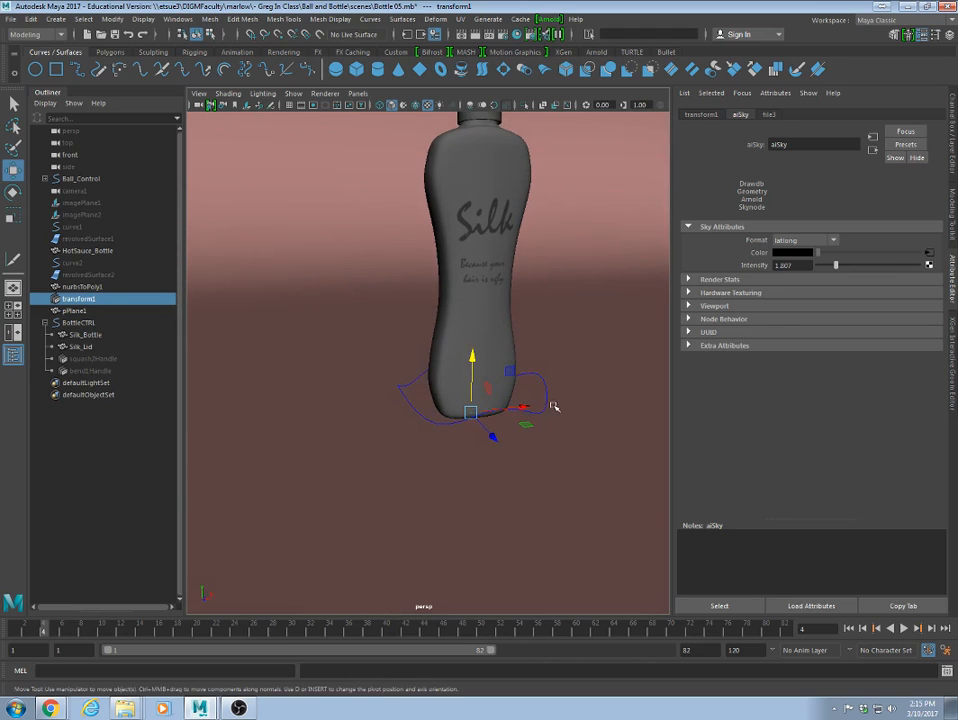
left_click(548, 400)
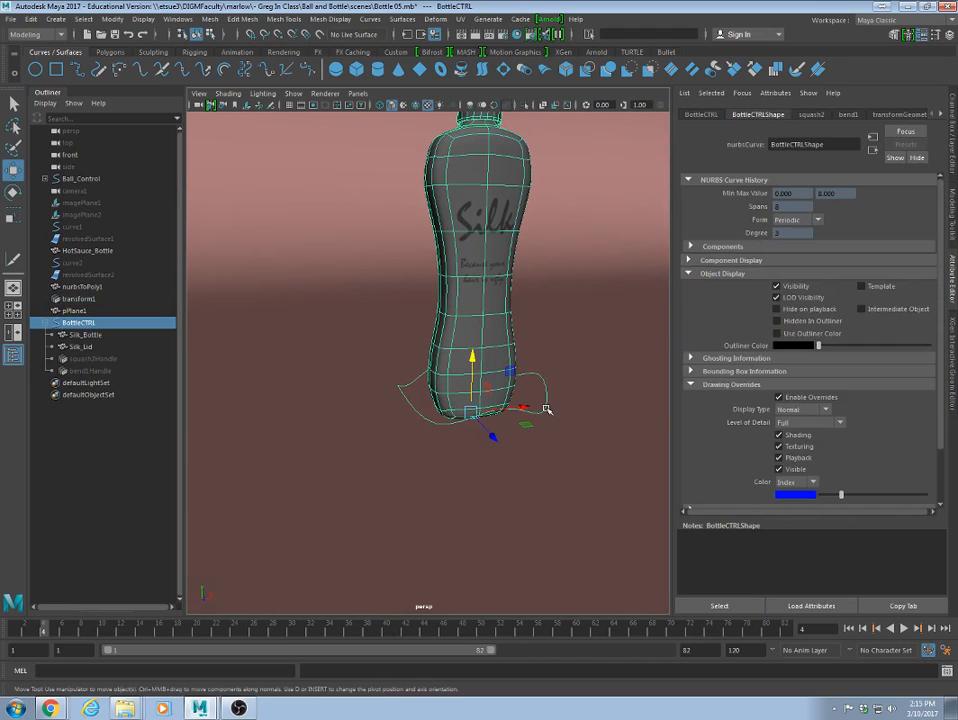
left_click(588, 438)
right_click_drag(614, 464, 490, 421, "alt")
left_click_drag(490, 421, 496, 434, "alt")
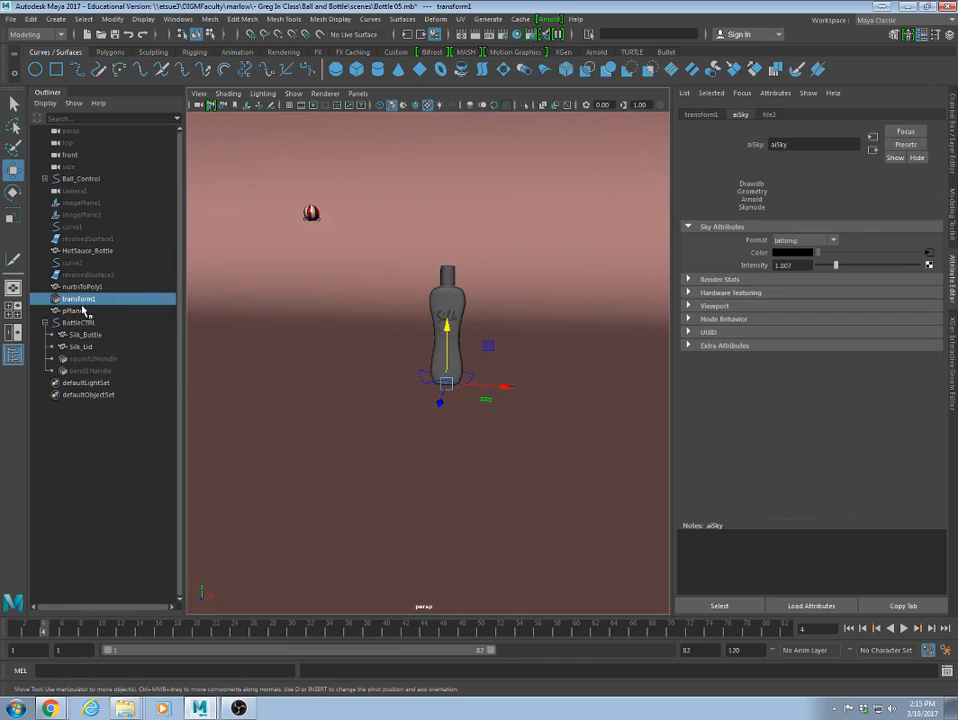
scroll(466, 377, "down", 10)
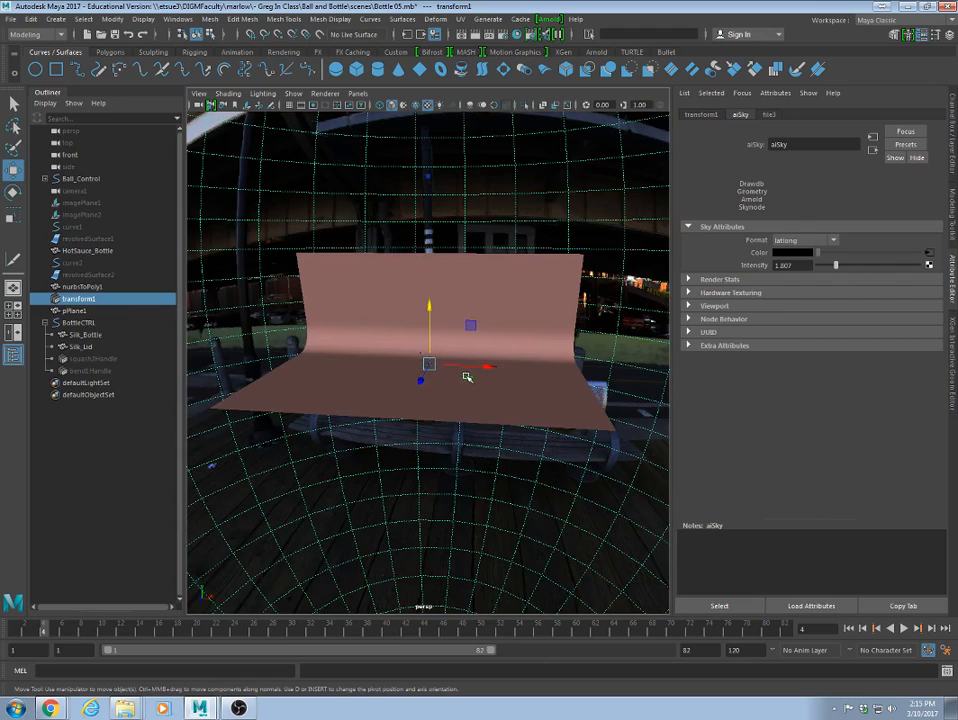
scroll(466, 377, "up", 10)
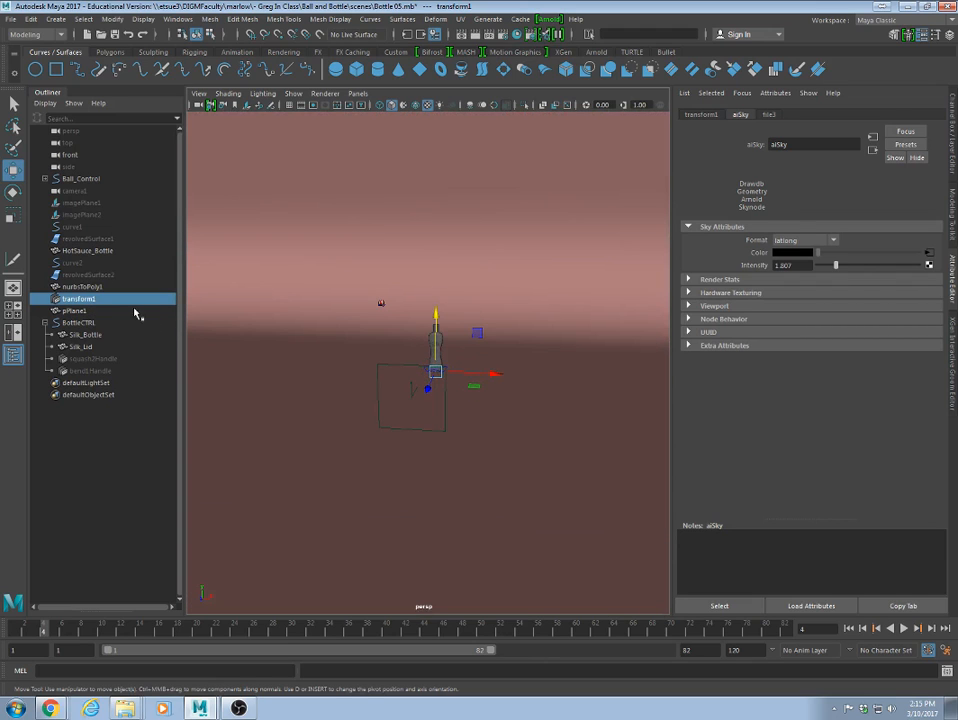
scroll(400, 368, "up", 5)
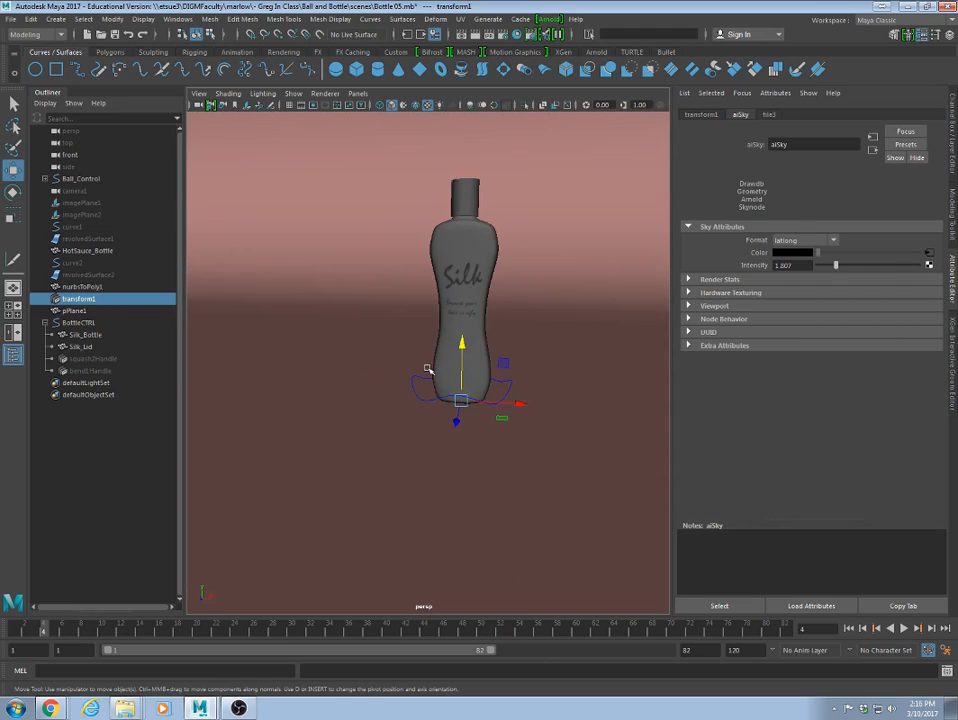
middle_click_drag(545, 385, 504, 458, "alt")
left_click_drag(477, 459, 510, 452, "alt")
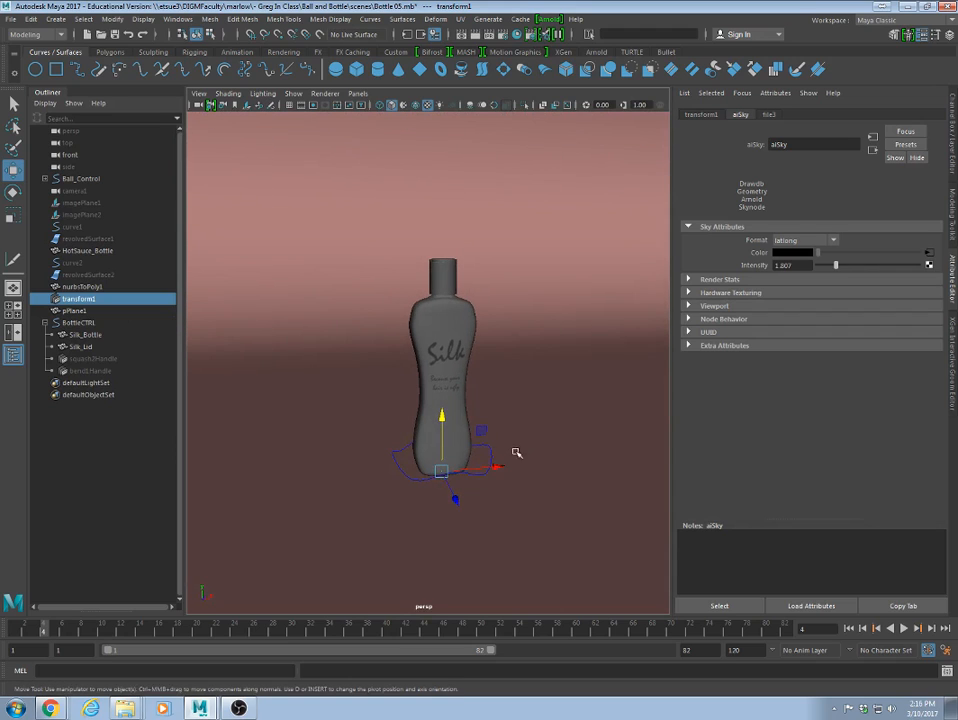